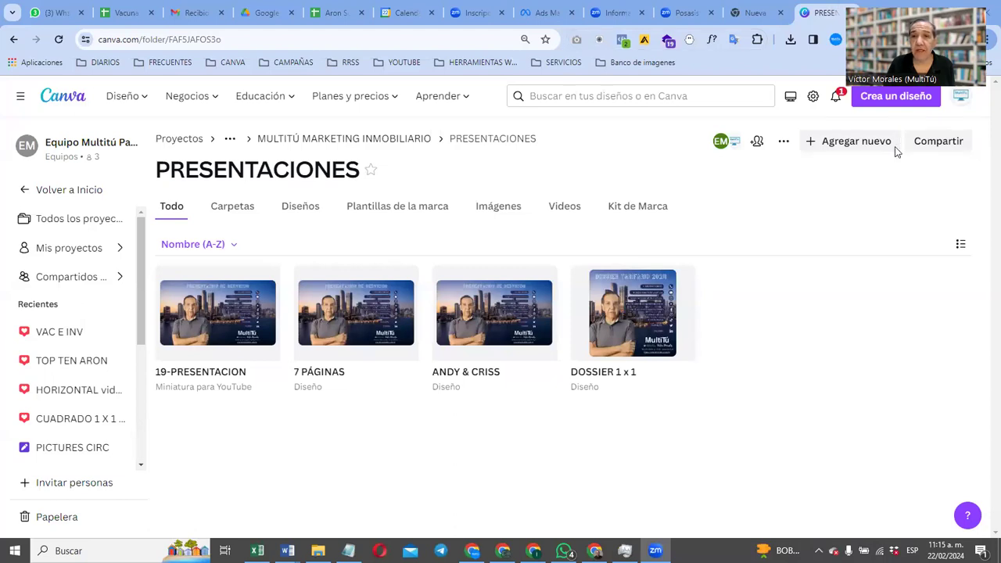
Step: Switch to Meta Ads Manager and start creating a new campaign instead of a new ad set or ad
left_click(745, 13)
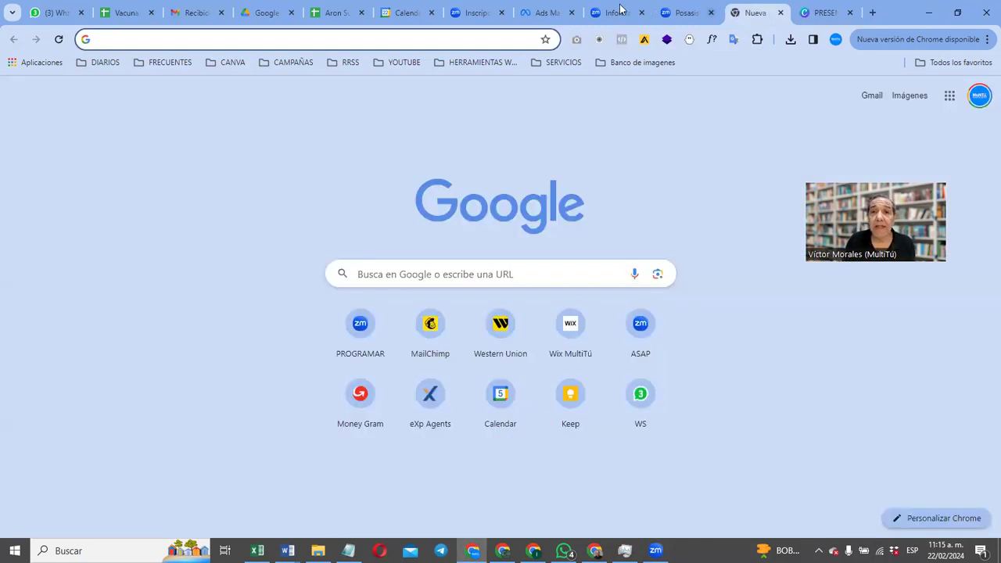
left_click(550, 13)
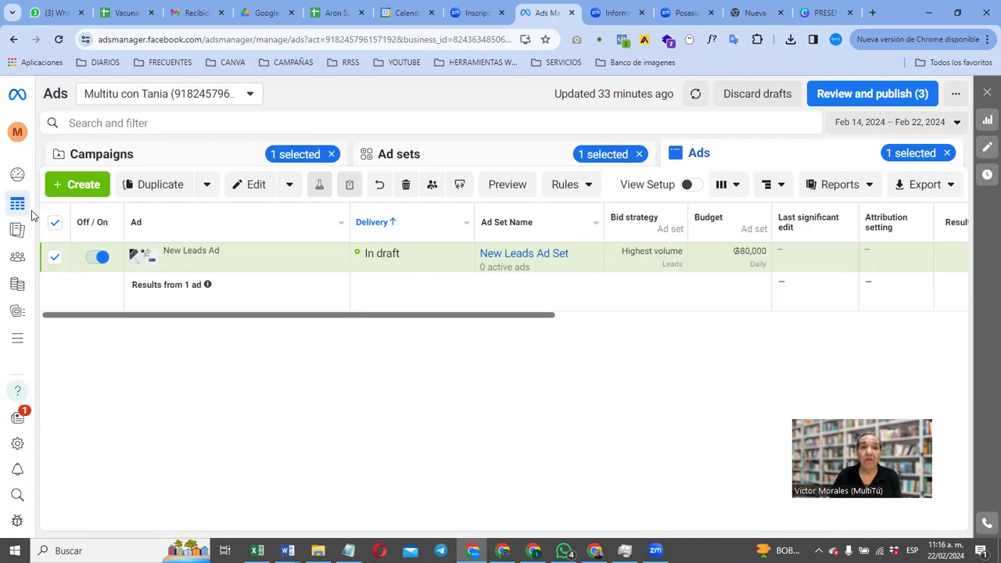
left_click(84, 193)
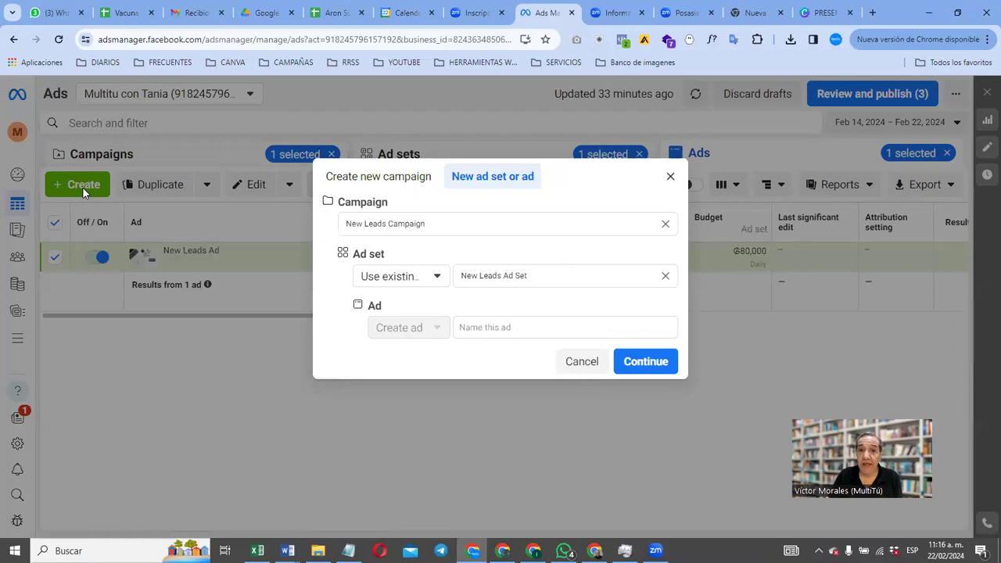
left_click(582, 362)
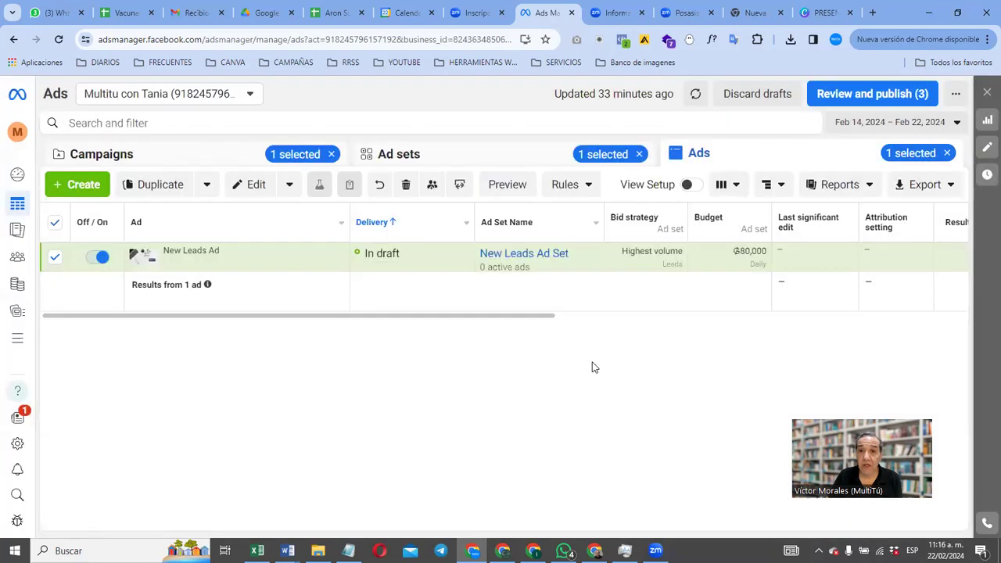
left_click(79, 191)
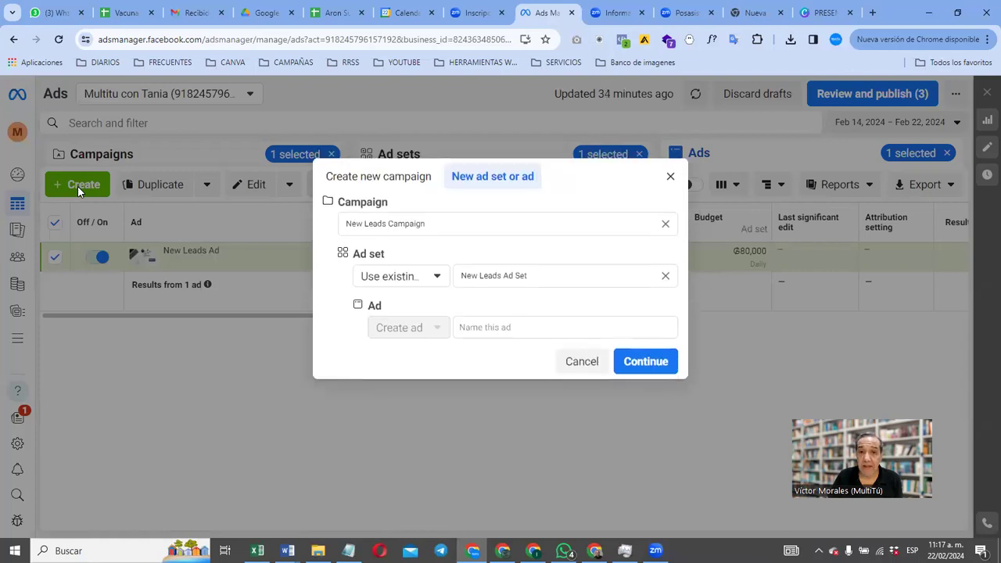
left_click(349, 176)
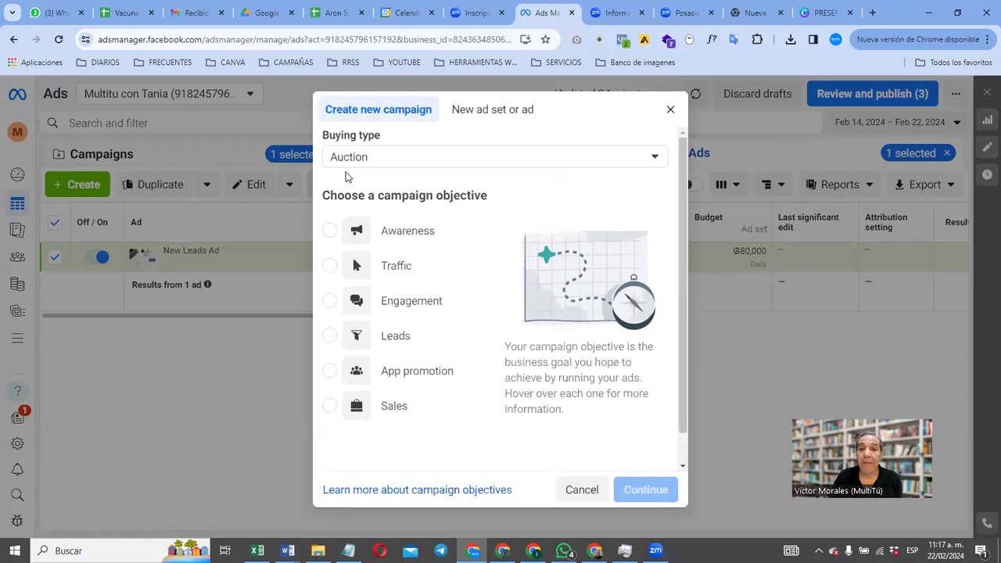
Step: Review the campaign objective options, reading the descriptions of Awareness, Traffic and Engagement
left_click_drag(330, 196, 511, 201)
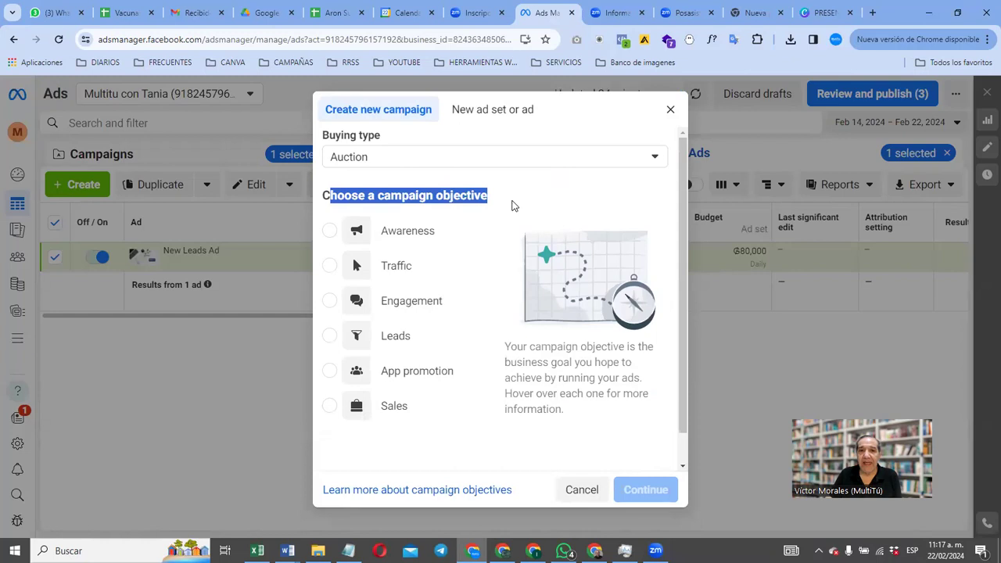
mouse_move(327, 238)
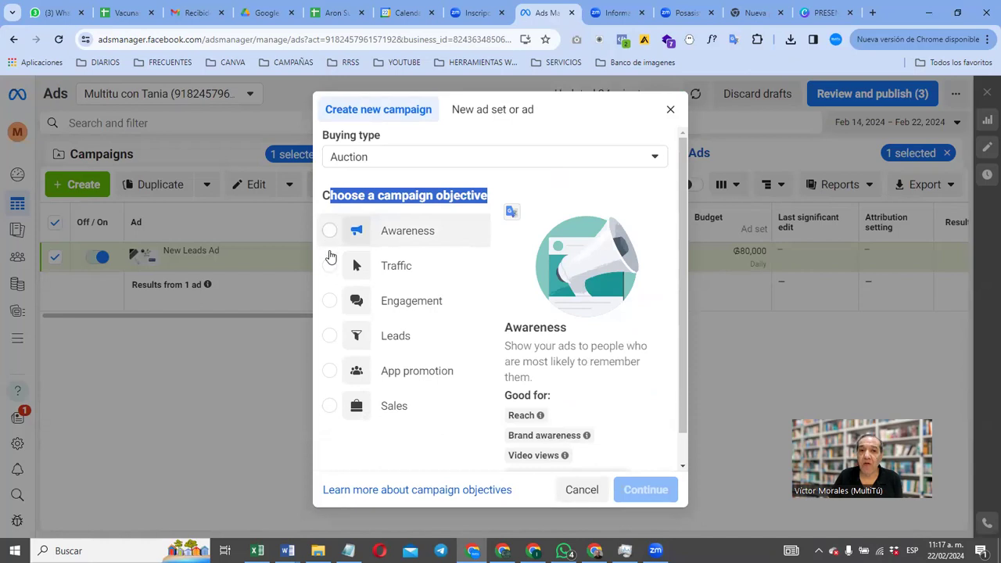
mouse_move(330, 270)
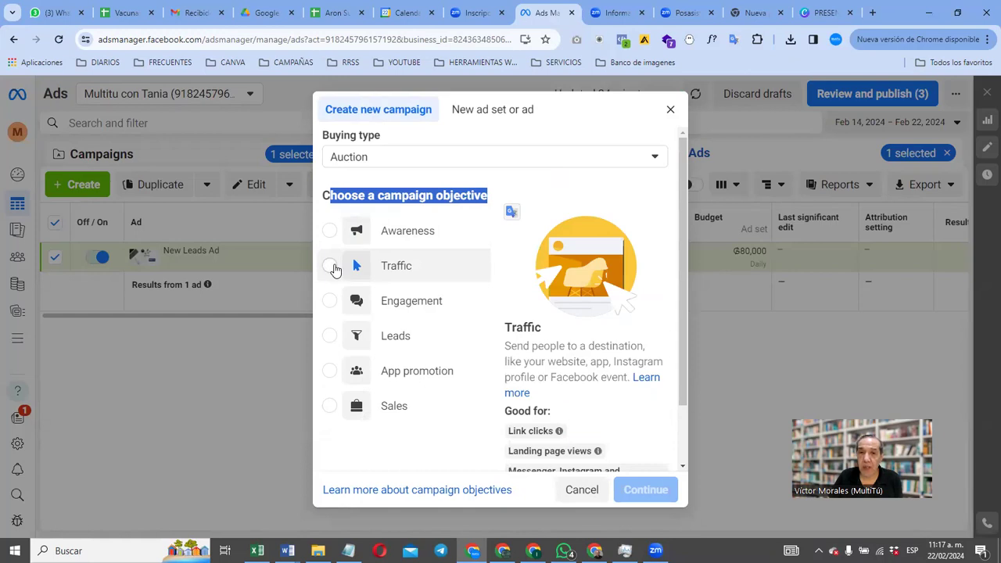
mouse_move(330, 310)
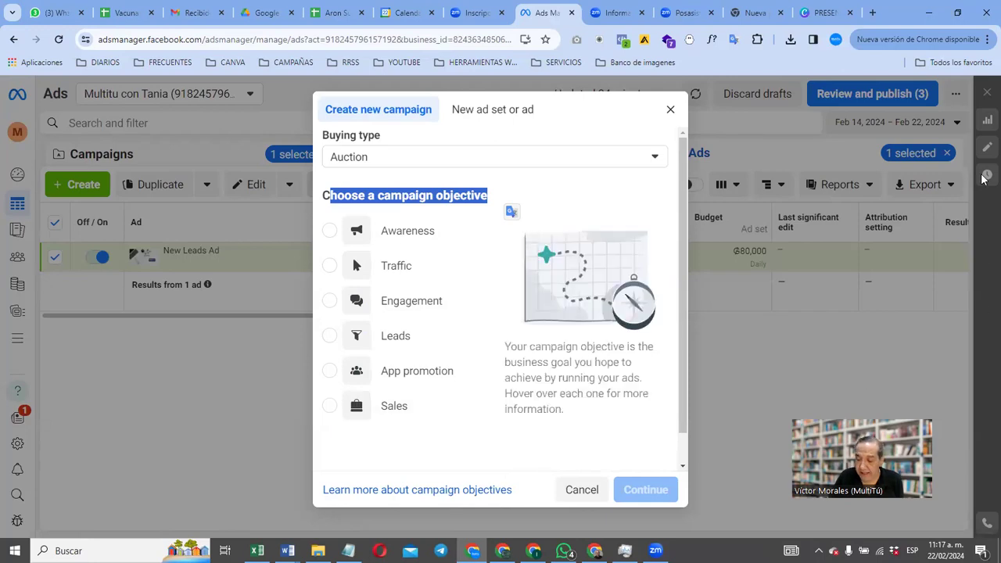
Step: Capture the objective list, mark it with a red downward arrow and a red rectangle around Leads, and discard the capture
key("Print")
left_click_drag(274, 162, 559, 491)
left_click(571, 406)
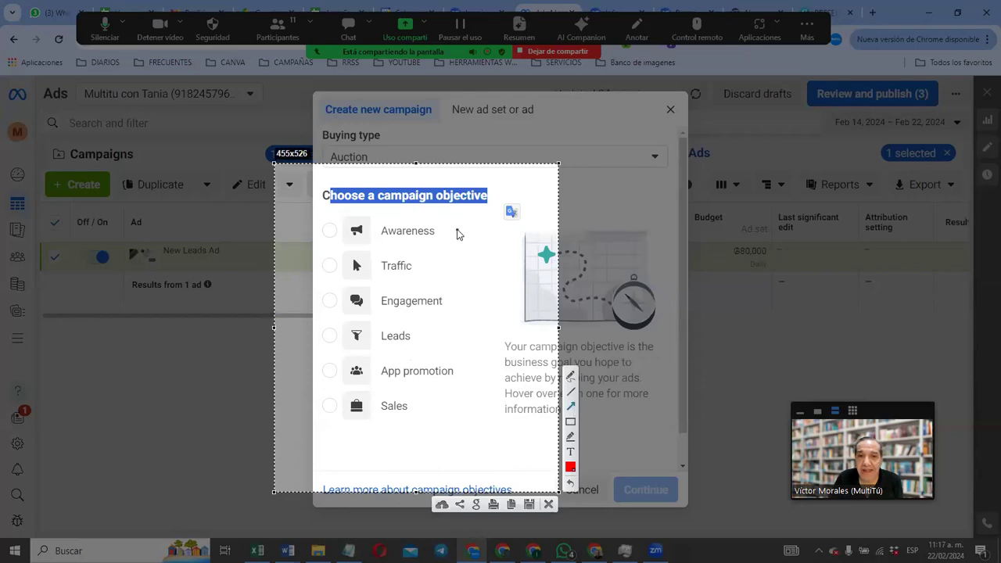
mouse_move(458, 229)
left_mouse_down()
mouse_move(458, 428)
mouse_move(461, 412)
left_mouse_up()
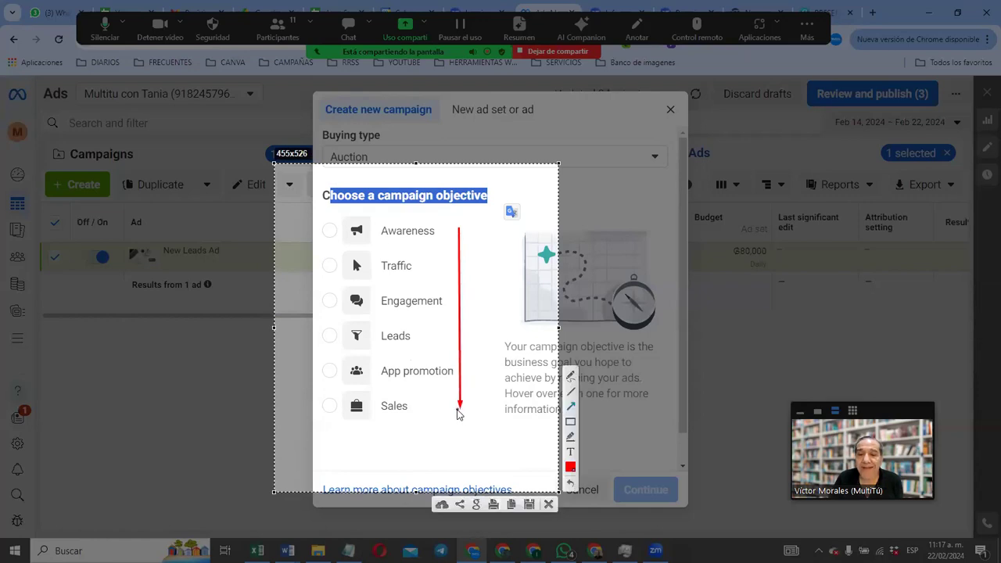
left_click(571, 422)
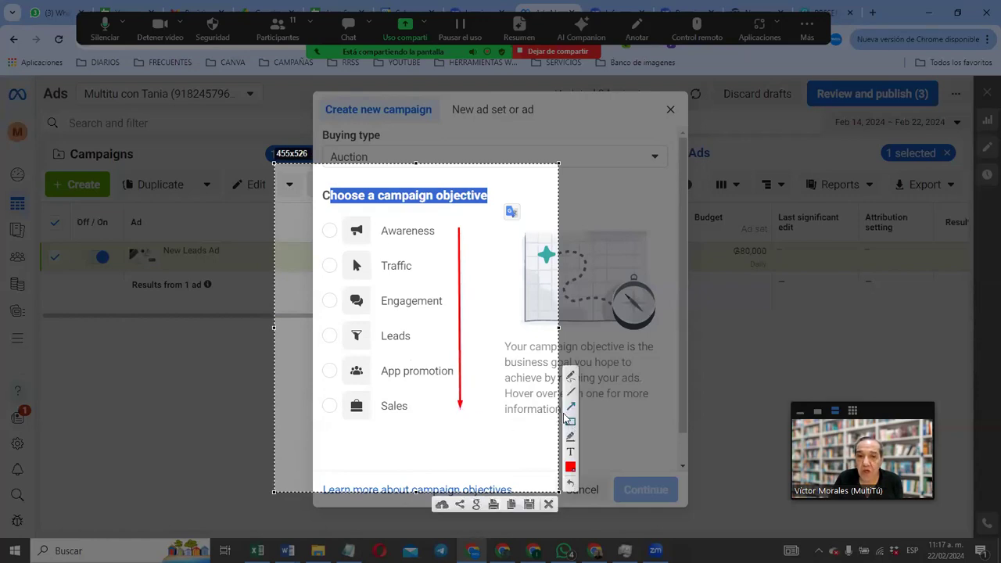
left_click_drag(311, 281, 462, 318)
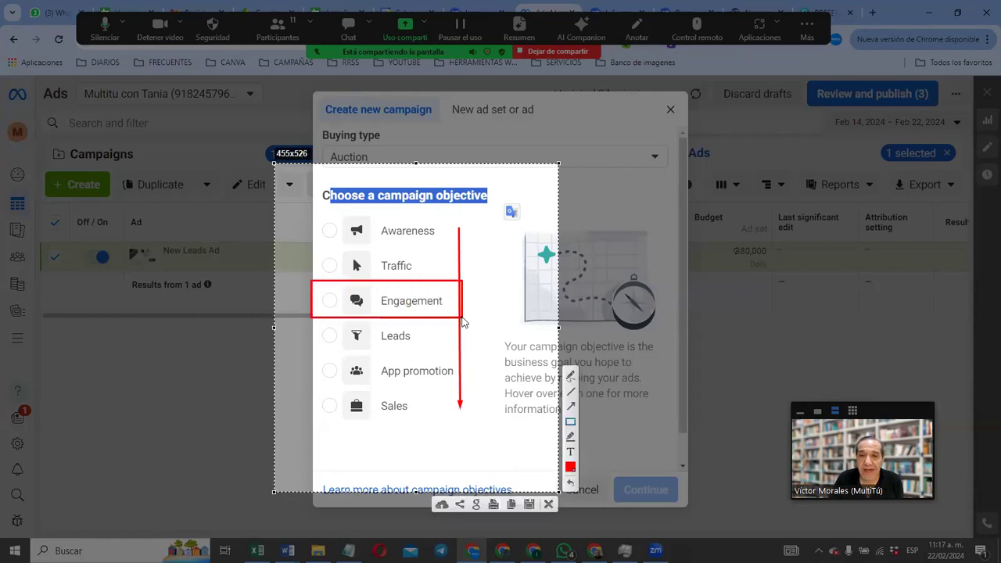
key("ctrl+z")
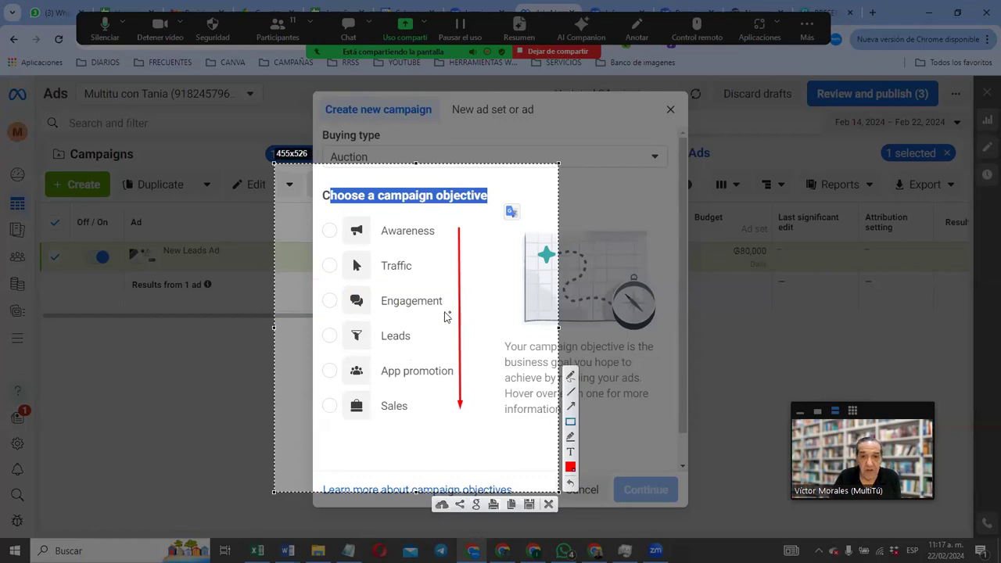
left_click_drag(316, 315, 447, 357)
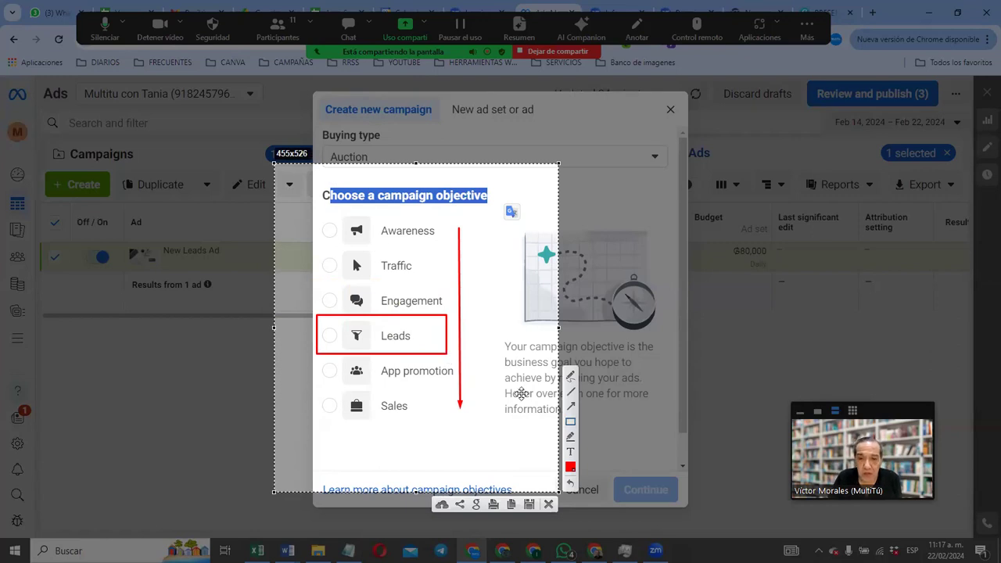
key("Escape")
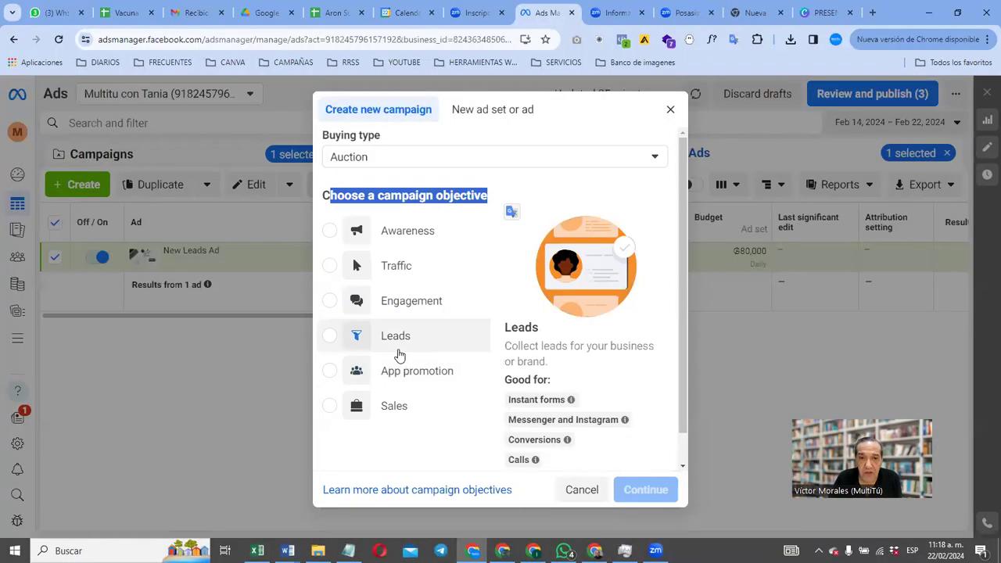
Step: Select Leads as the campaign objective and read what its instant forms and messaging options are good for
left_click(330, 336)
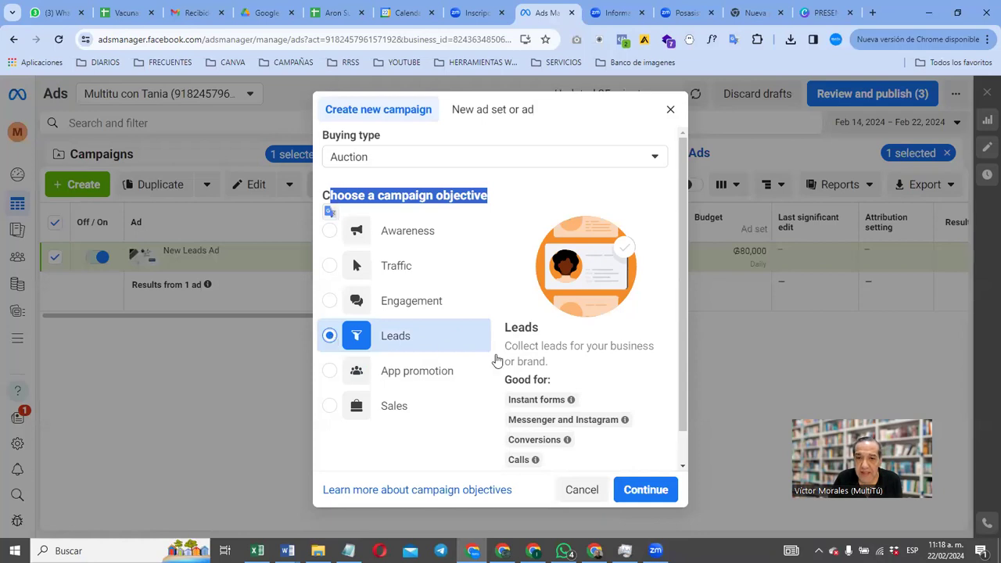
mouse_move(570, 401)
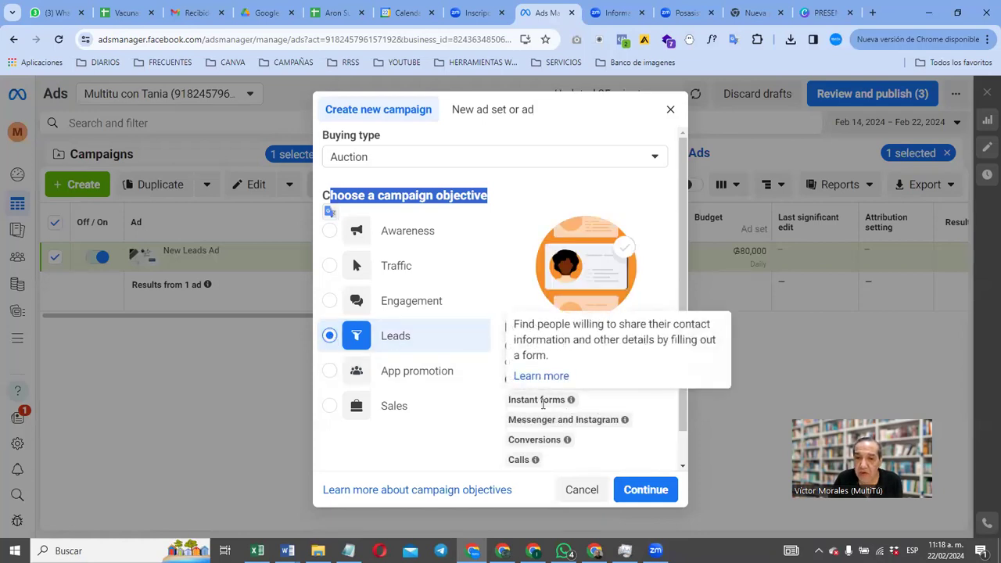
mouse_move(545, 421)
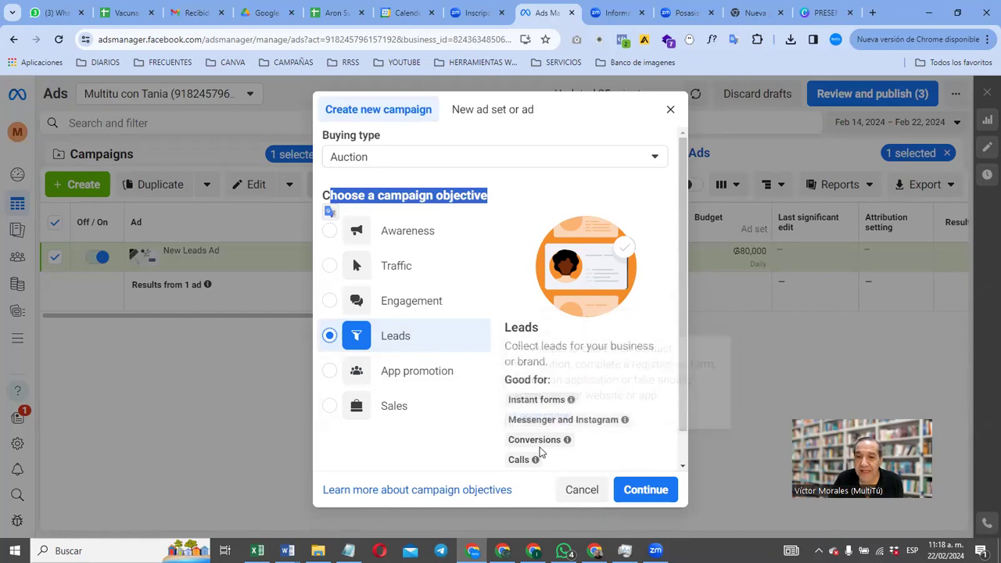
scroll(539, 453, "down", 1)
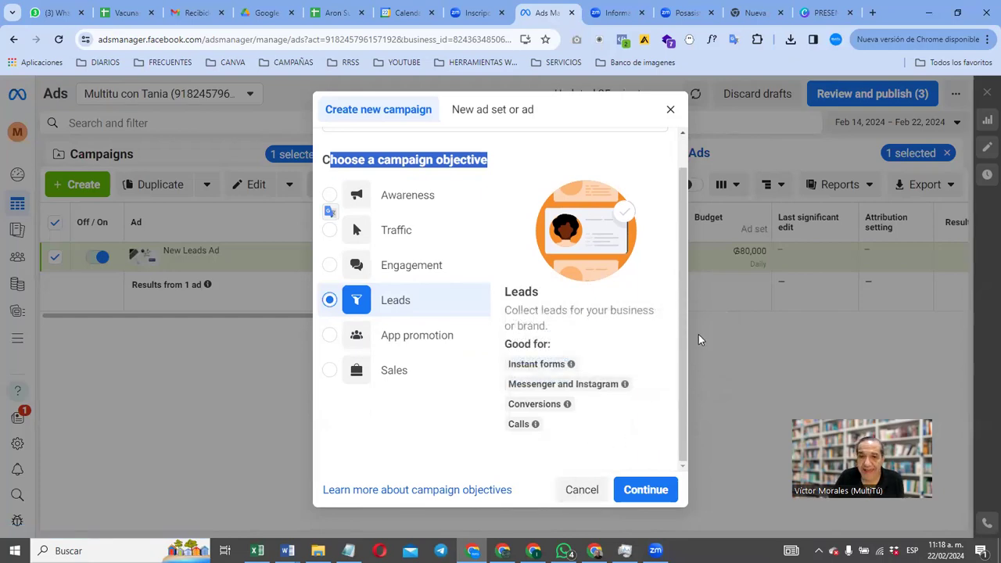
Step: Capture the Leads description, outline its options in red, undo all outlines except the one around Instant forms, and discard the capture
key("Print")
left_click_drag(460, 292, 716, 482)
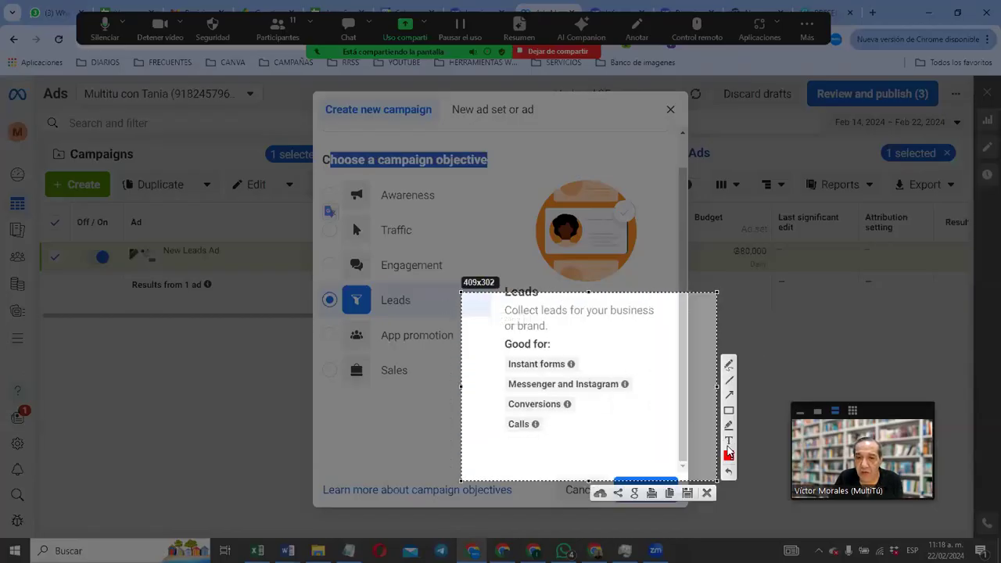
left_click_drag(500, 347, 600, 377)
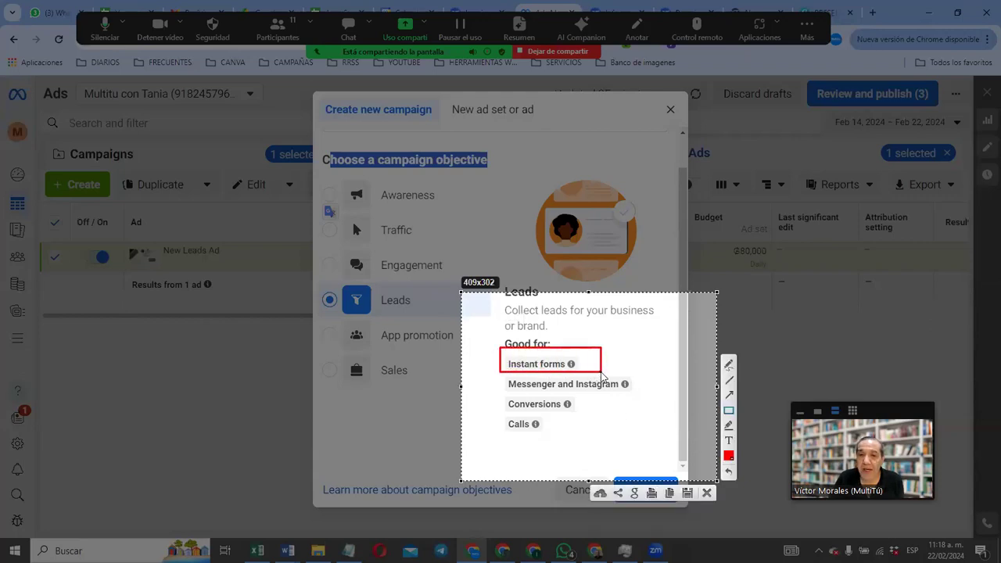
mouse_move(500, 377)
left_mouse_down()
mouse_move(597, 401)
mouse_move(641, 404)
mouse_move(645, 393)
left_mouse_up()
left_click_drag(497, 395, 587, 419)
left_click_drag(499, 414, 552, 435)
key("ctrl+z")
key("ctrl+z")
key("ctrl+z")
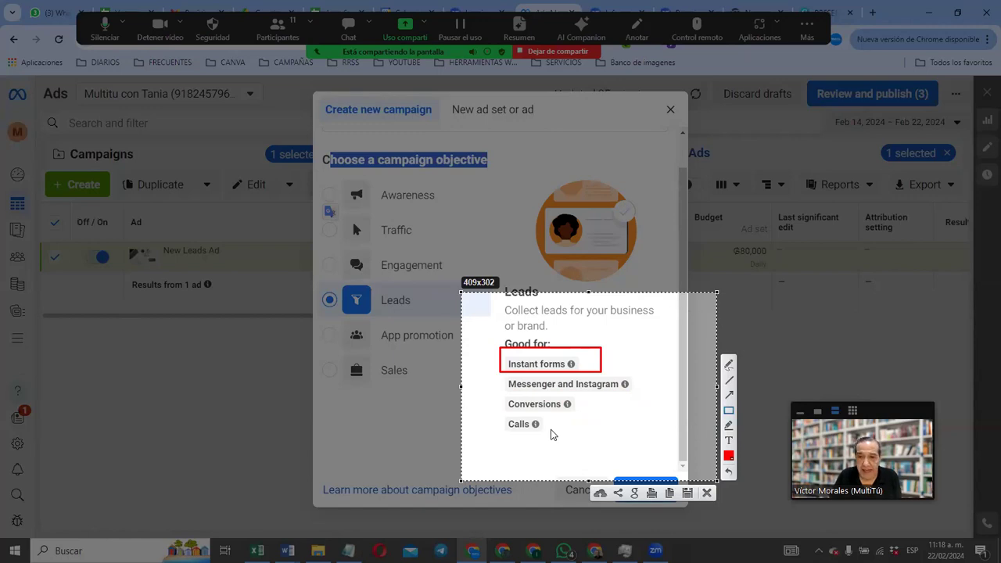
key("Escape")
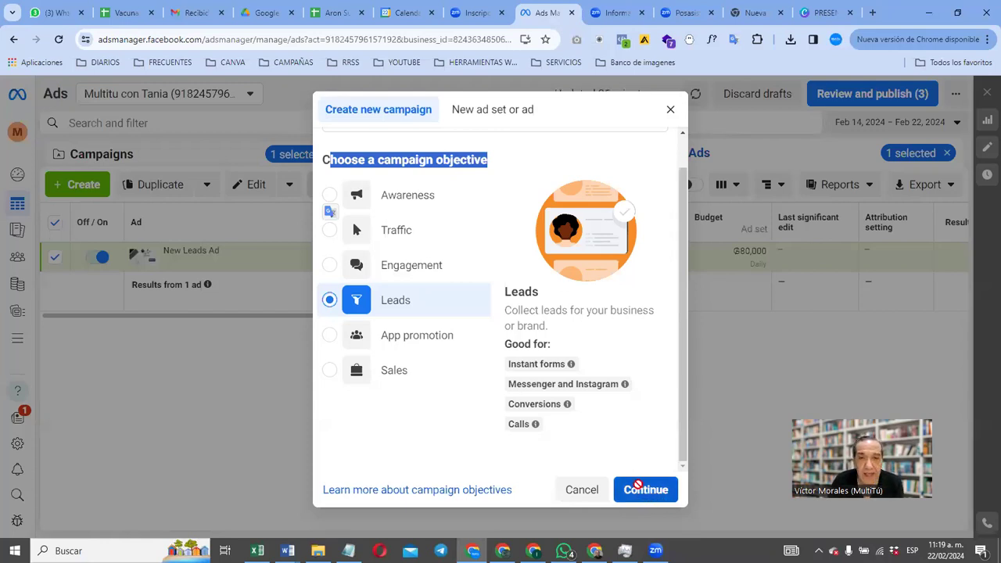
Step: Proceed with the Leads objective and create the campaign using the Manual leads campaign setup
left_click(640, 489)
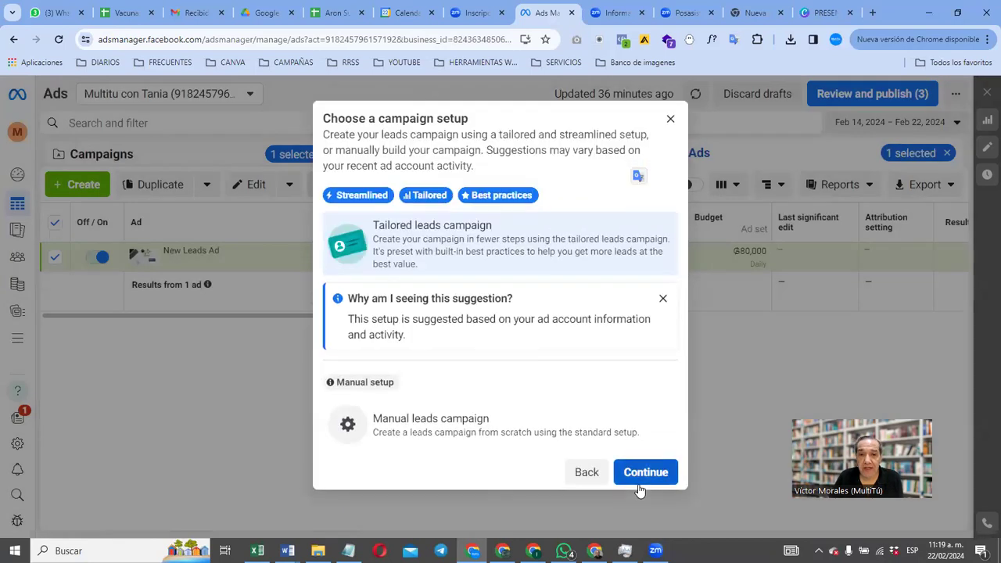
left_click(436, 430)
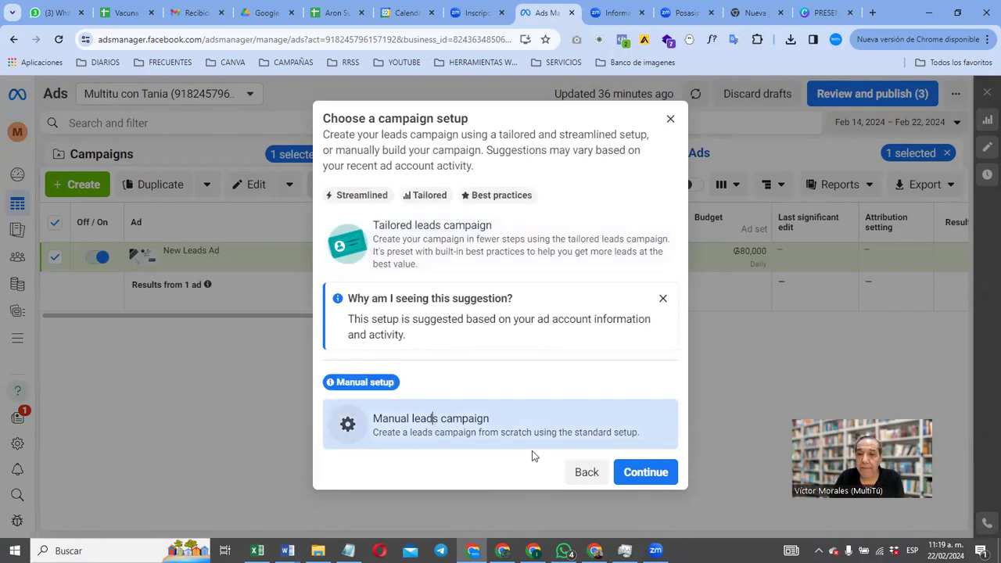
left_click(657, 471)
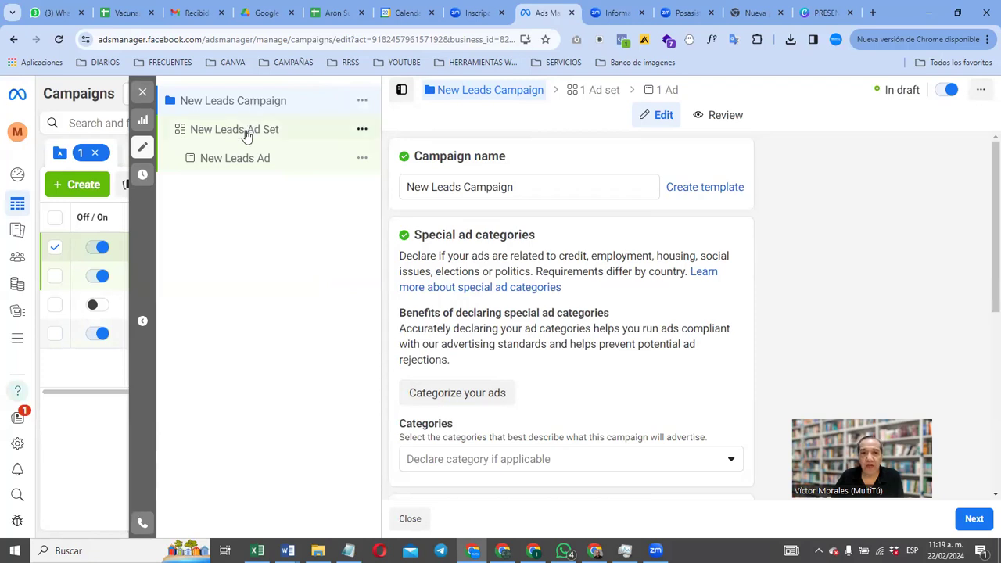
Step: Look through the settings of the New Leads Ad Set and New Leads Ad, and return to the campaign level
left_click(246, 136)
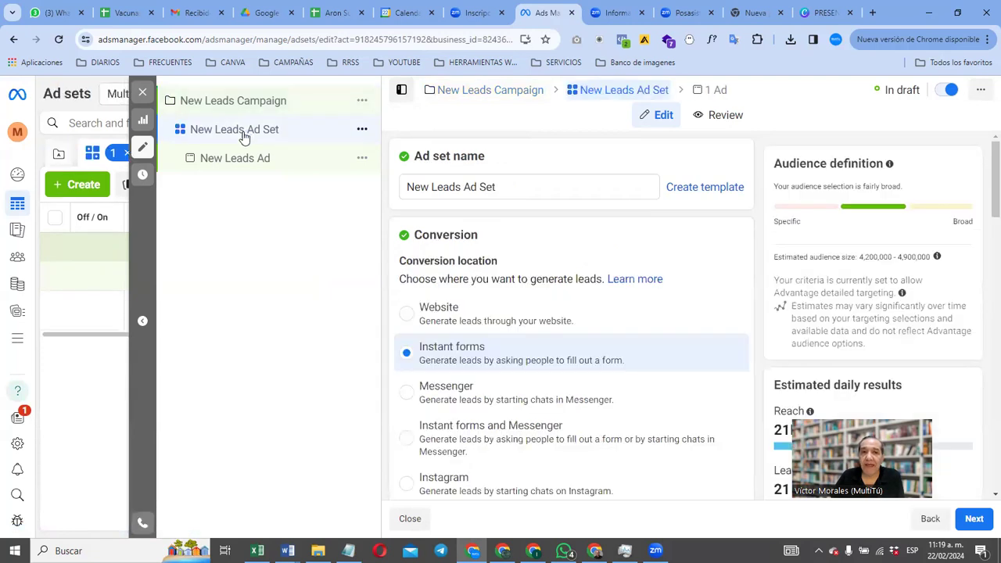
left_click(241, 160)
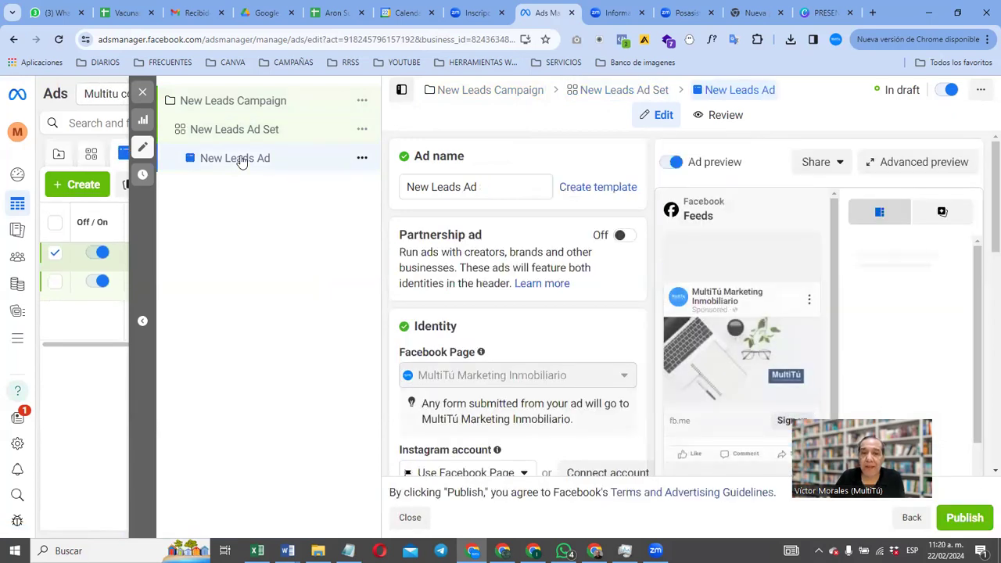
left_click(257, 103)
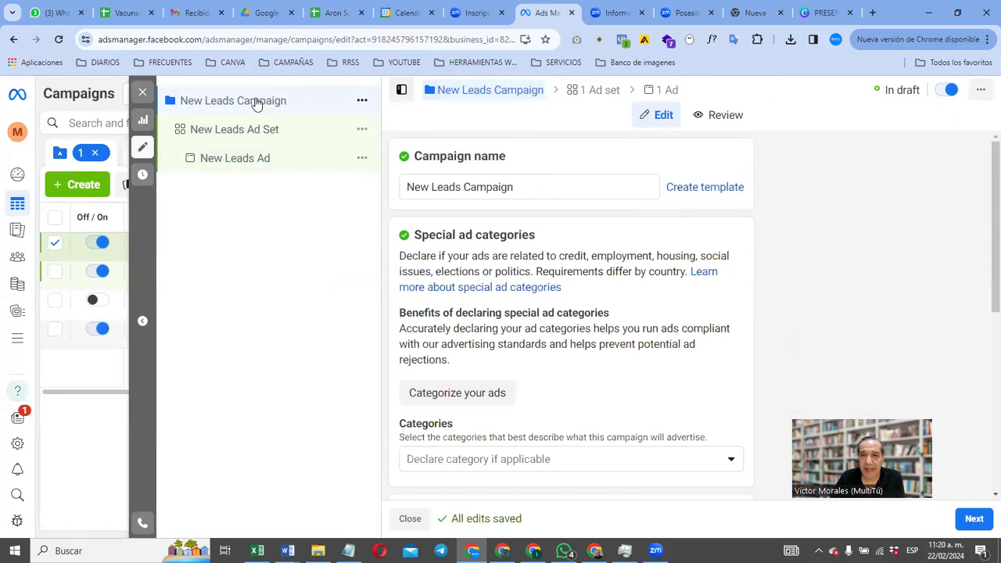
Step: Rename the campaign as MultiAnuncios
left_click(530, 190)
left_click_drag(510, 187, 380, 185)
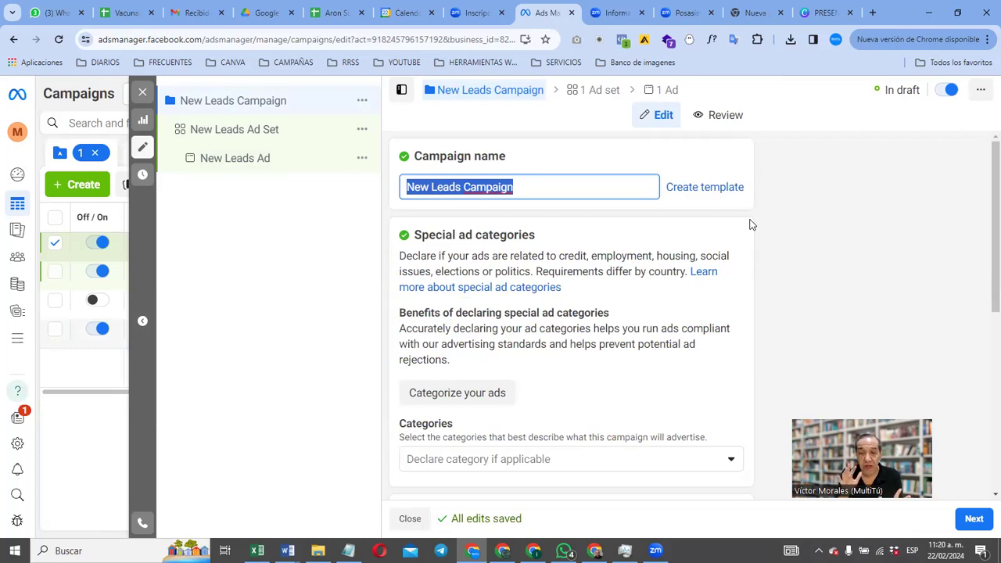
type("Multi")
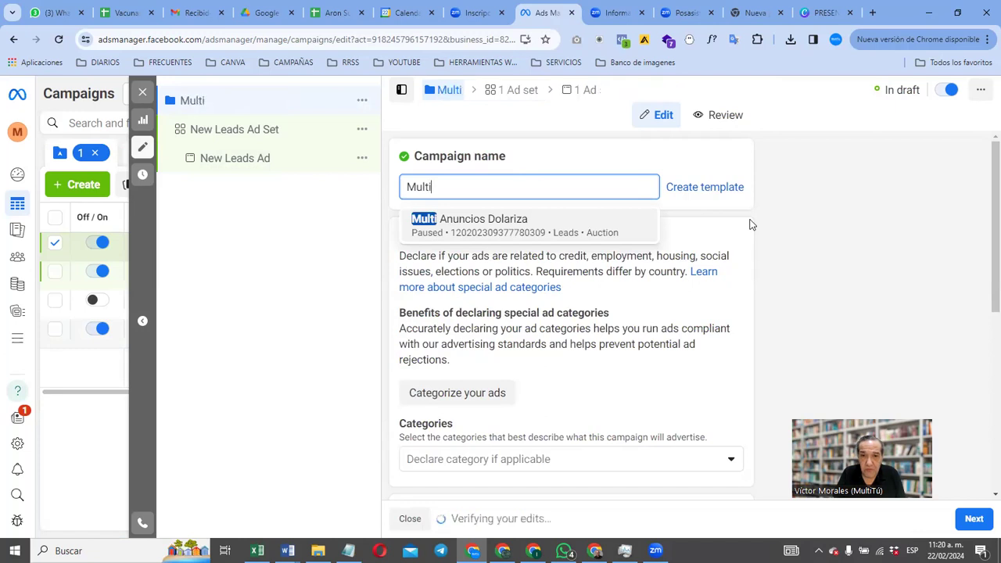
type("Anuncios")
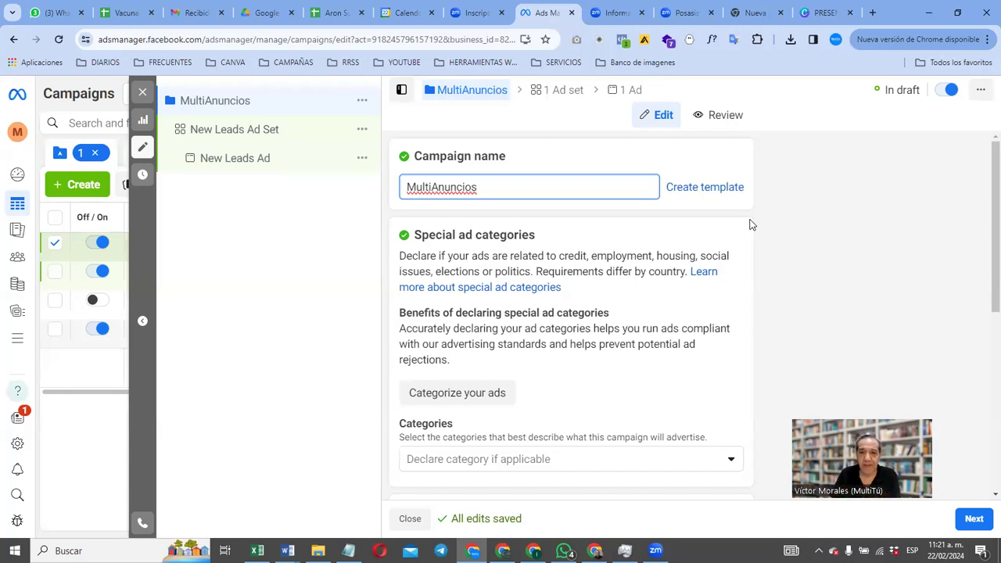
scroll(450, 278, "down", 2)
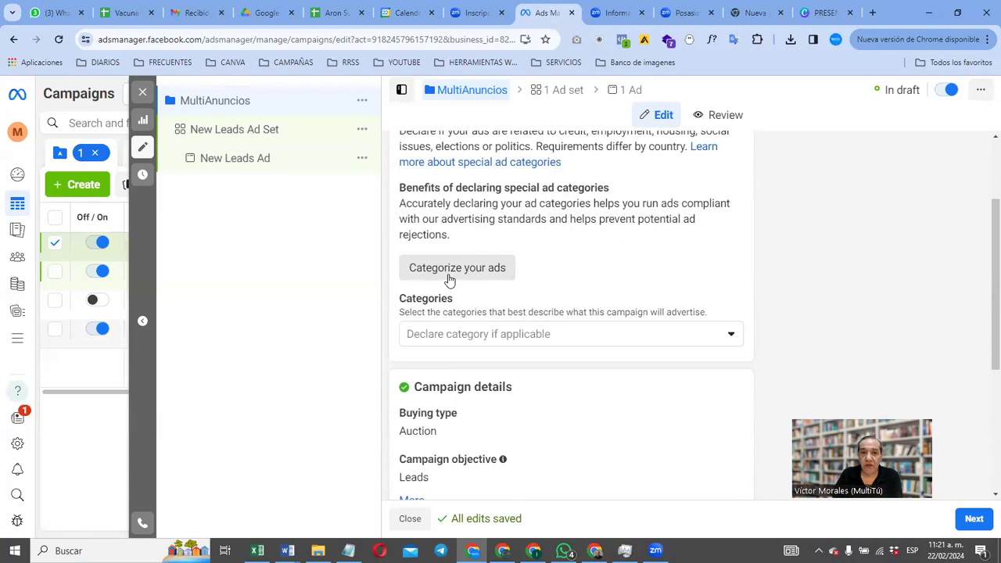
Step: Rename the New Leads Ad Set as BO/EC/PE
left_click(230, 135)
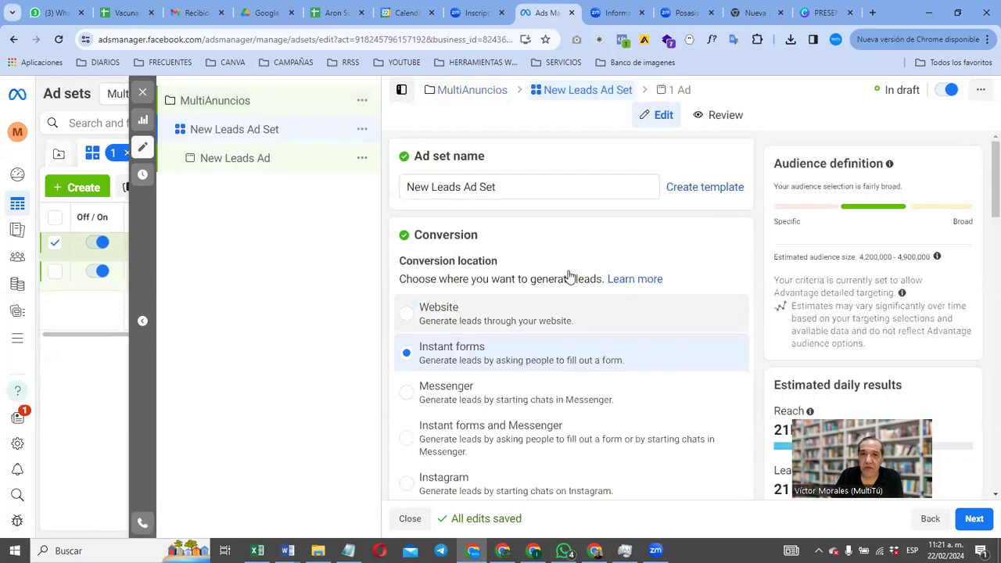
left_click_drag(524, 191, 385, 193)
type("bo")
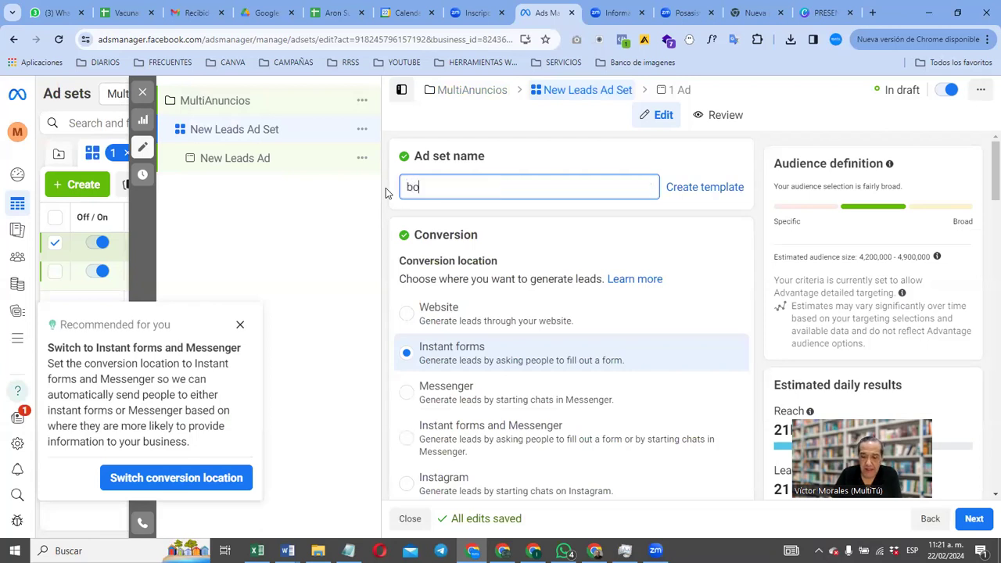
key("BackSpace")
key("BackSpace")
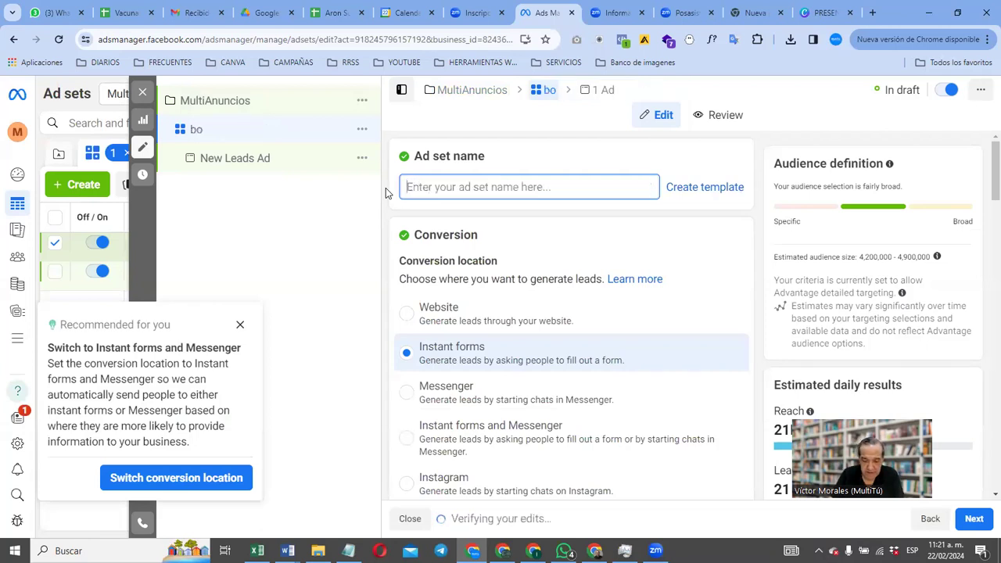
type("BO")
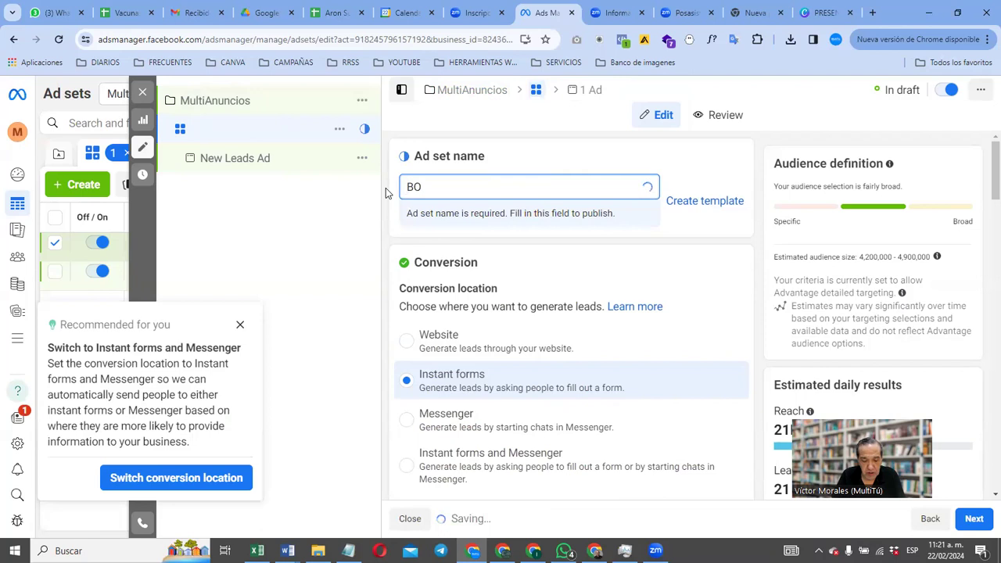
type("/EC/PER")
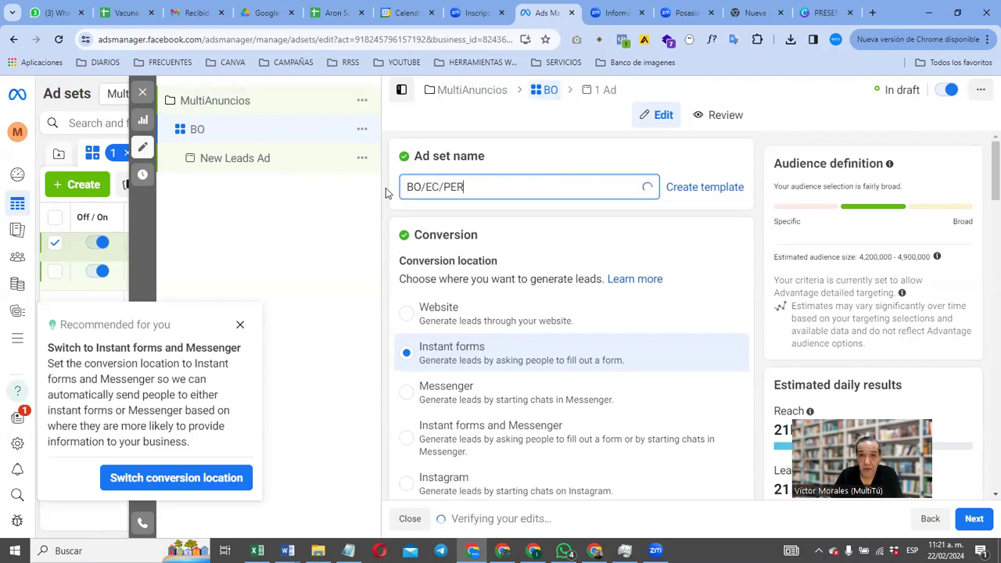
key("BackSpace")
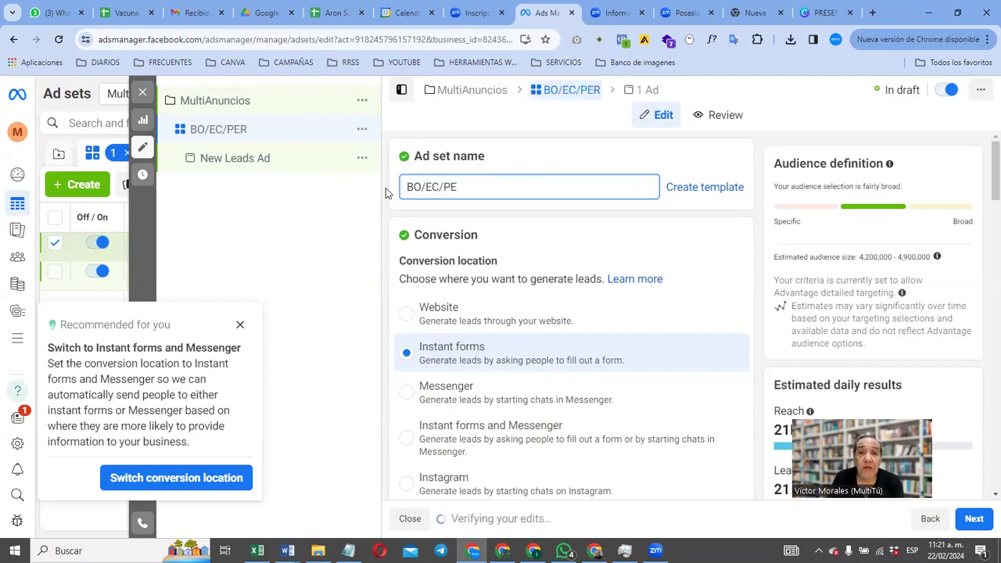
Step: Rename the New Leads Ad as AIRBNB V3
left_click(232, 168)
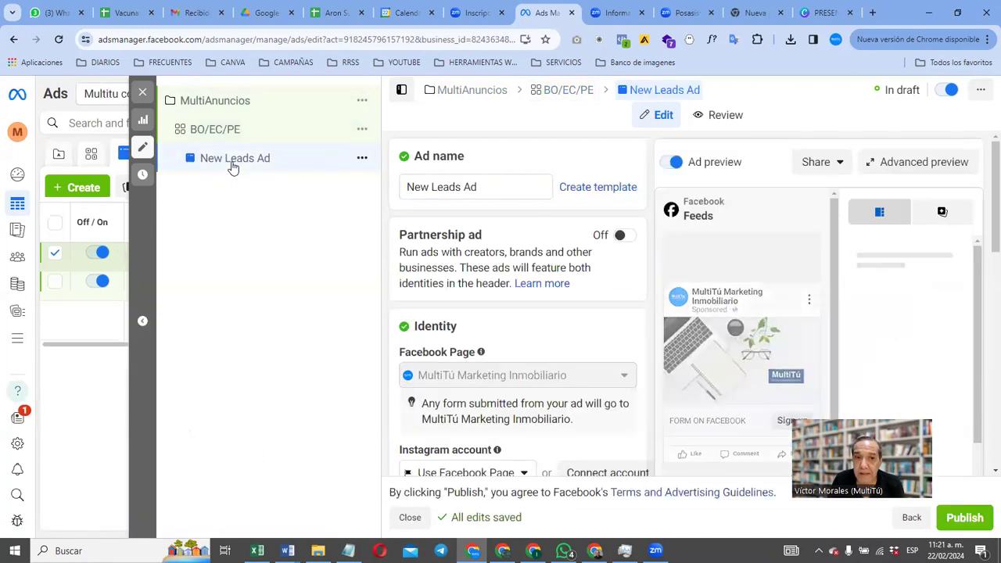
left_click_drag(478, 188, 382, 196)
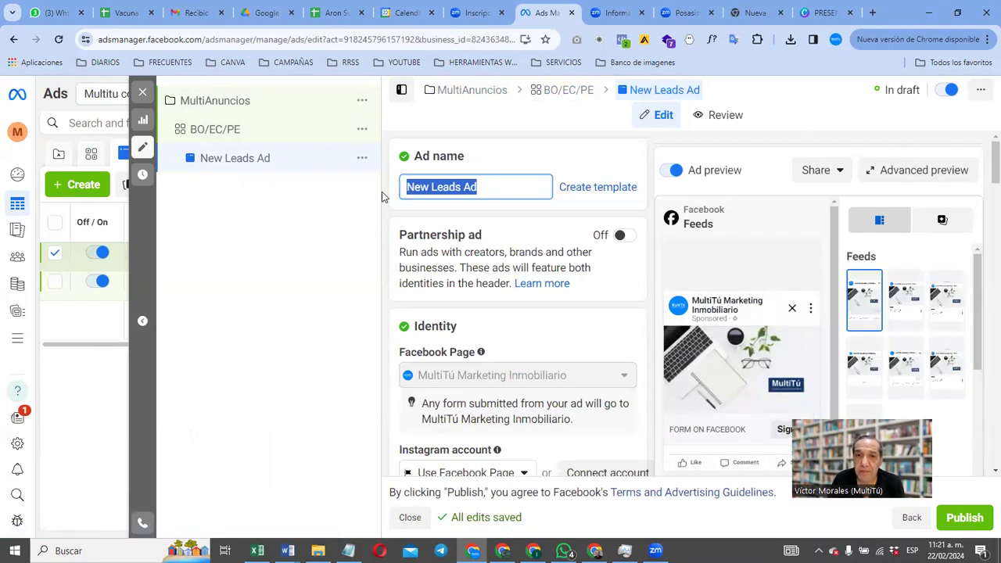
type("AI")
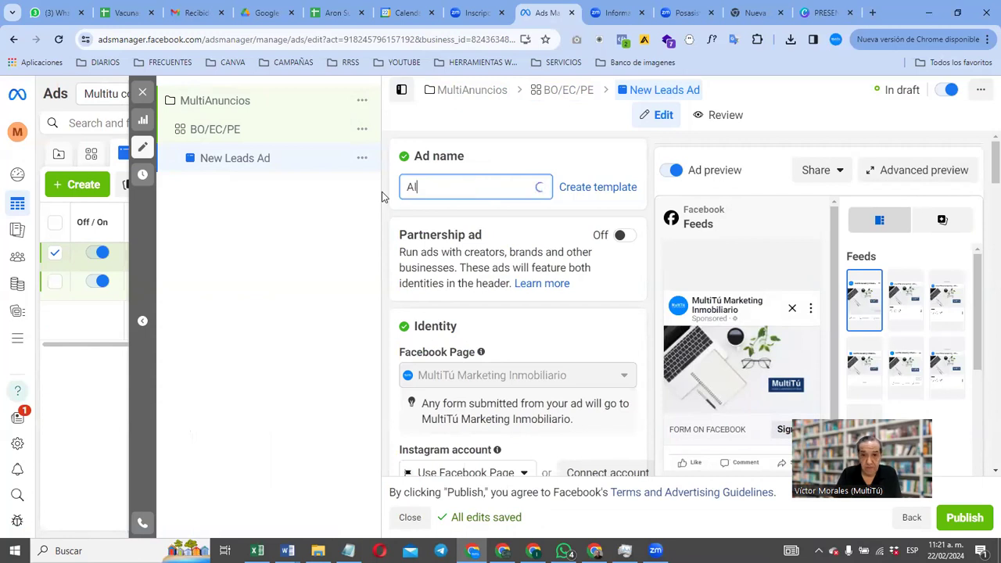
type("RBNB")
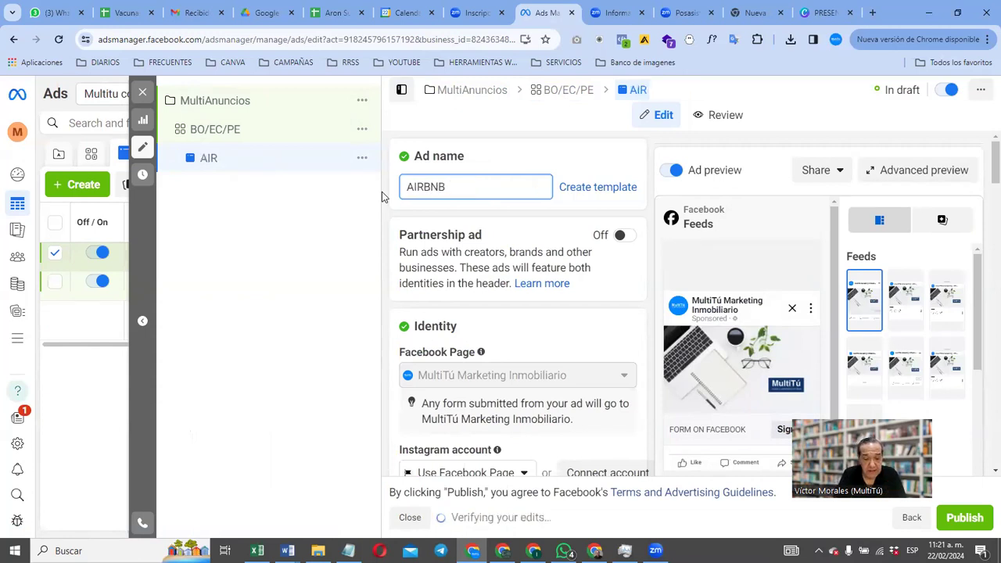
type(" V3")
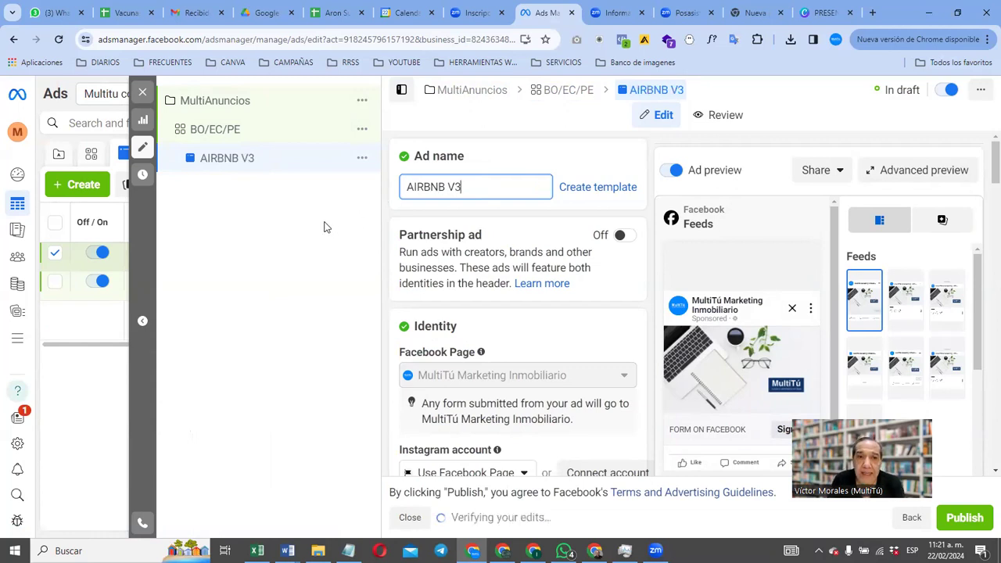
Step: Declare Housing as the special ad category of the MultiAnuncios campaign
left_click(273, 100)
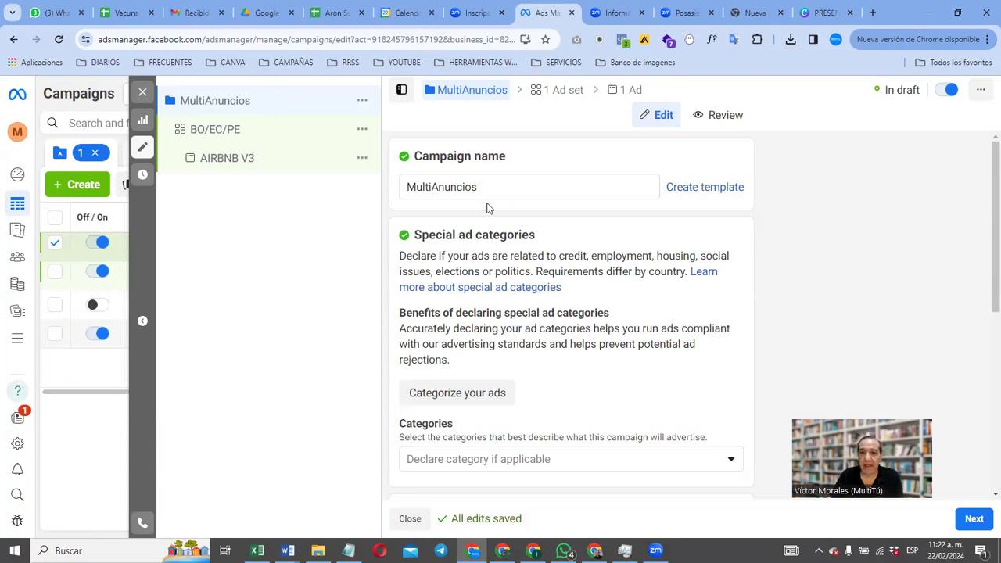
scroll(545, 228, "down", 2)
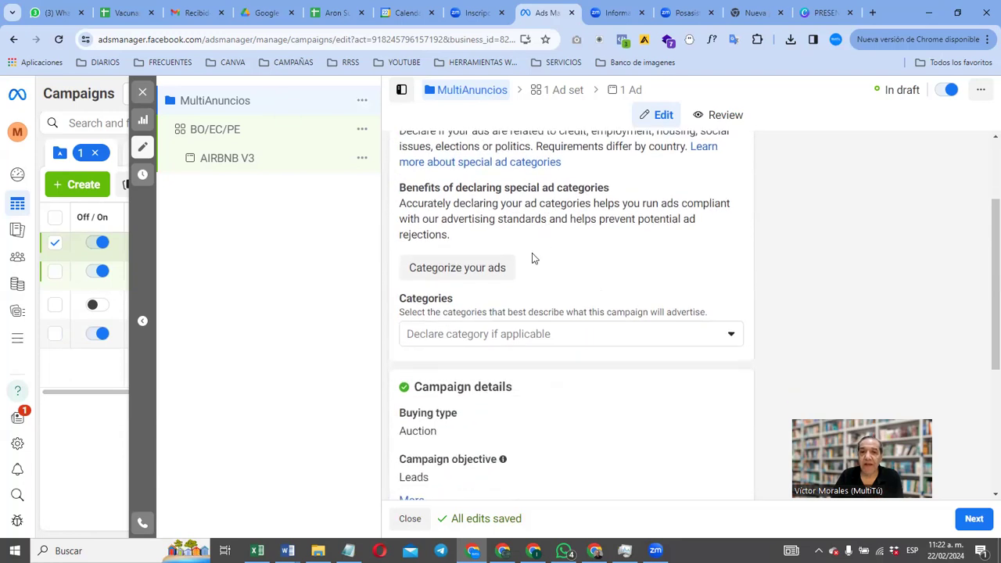
left_click(735, 340)
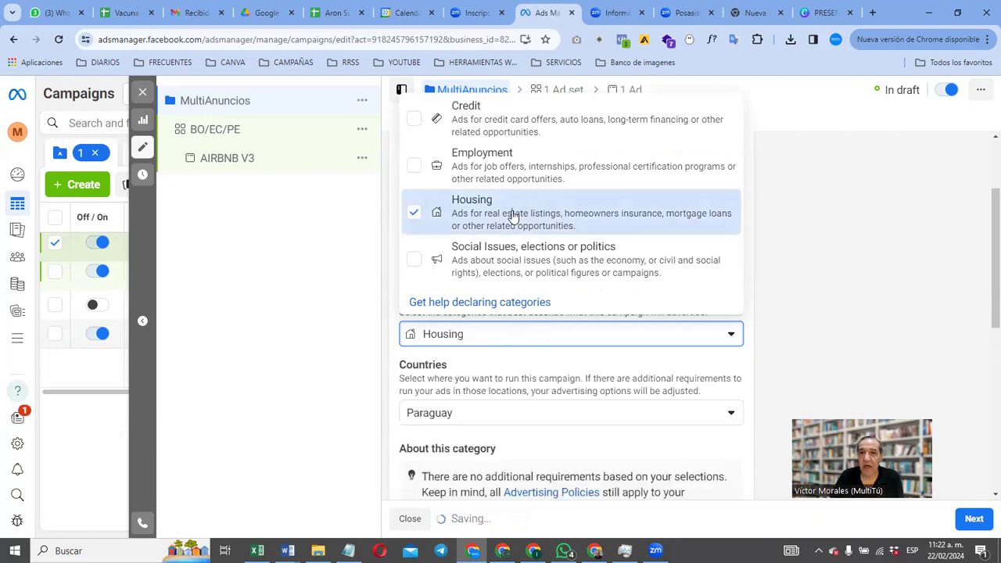
left_click(818, 311)
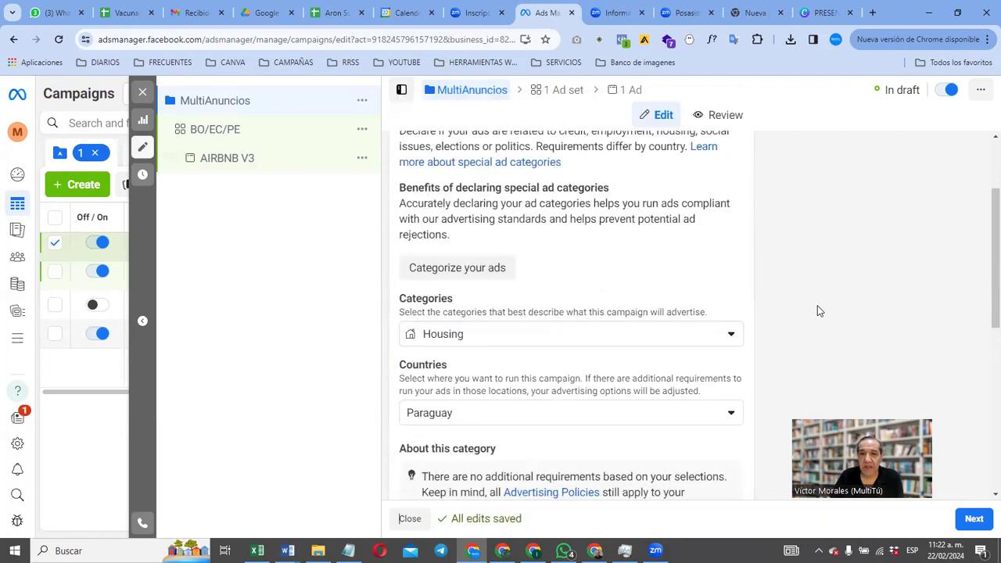
Step: Replace Paraguay with Bolivia in the countries of the campaign's special ad category
scroll(819, 311, "down", 3)
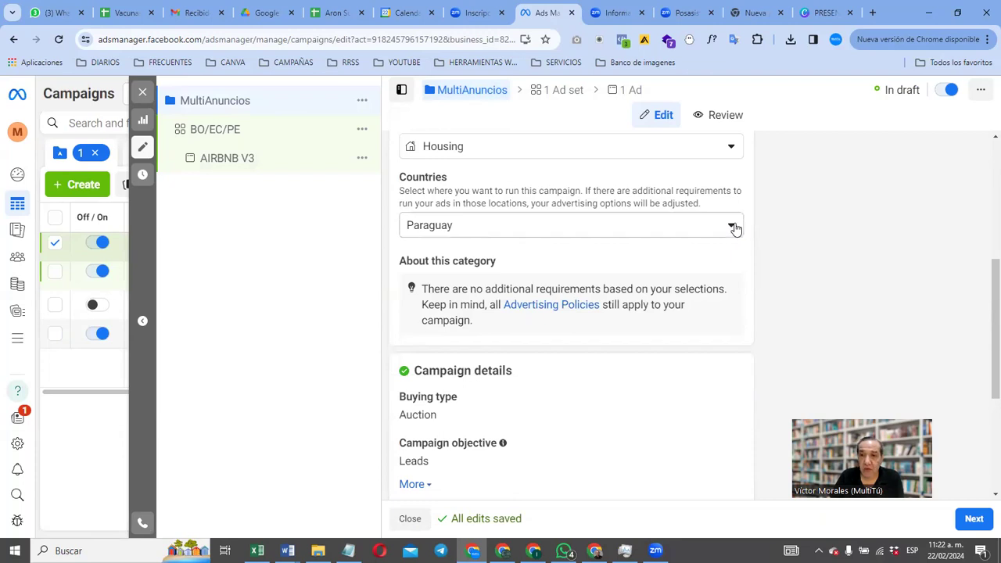
left_click(734, 226)
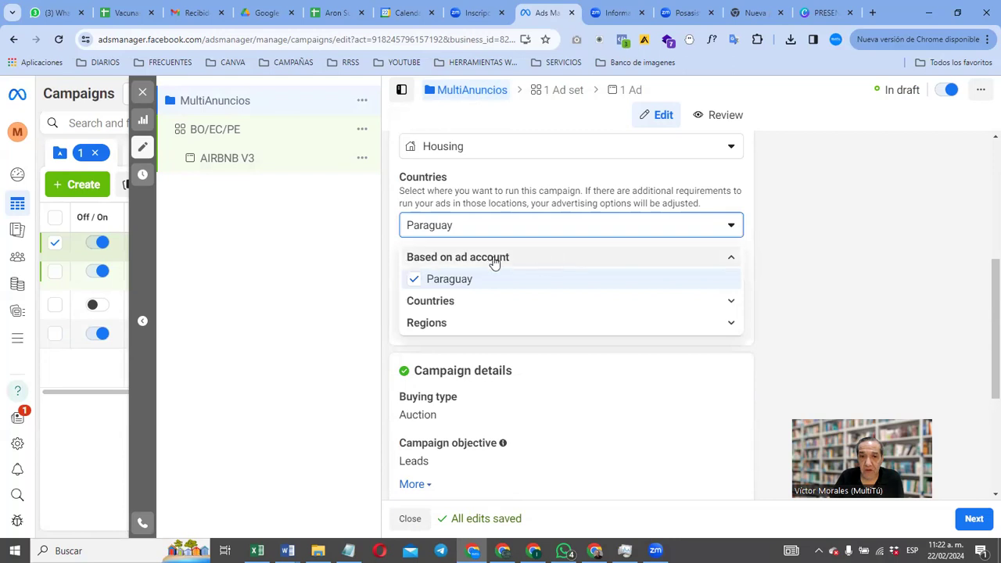
left_click(413, 280)
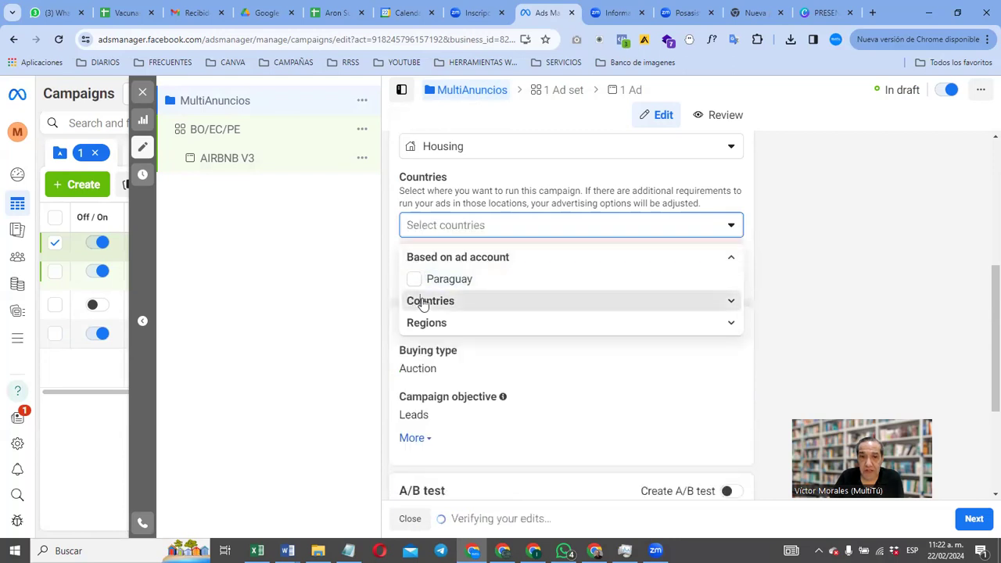
left_click(422, 302)
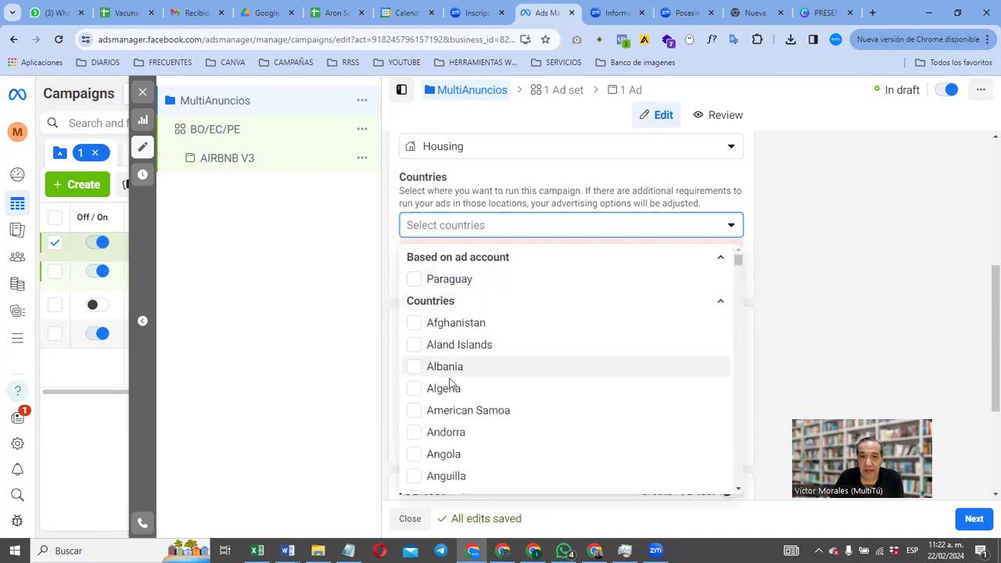
scroll(450, 385, "down", 4)
scroll(452, 387, "down", 5)
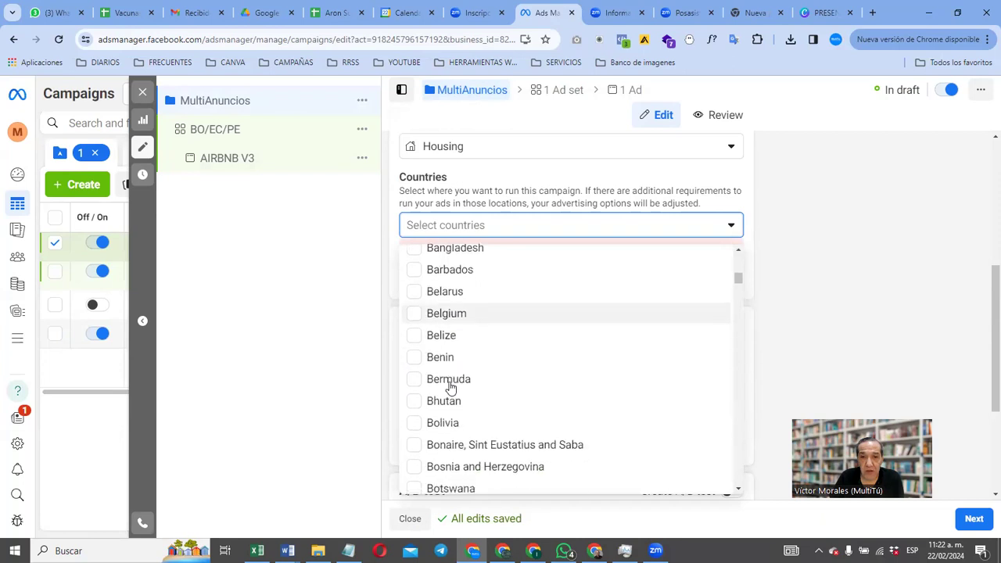
scroll(450, 385, "up", 3)
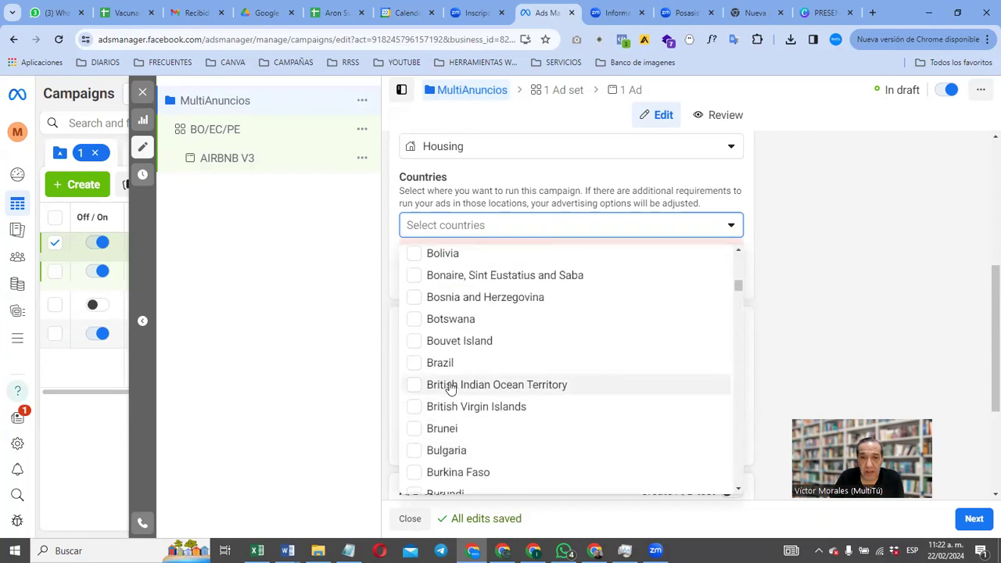
left_click(416, 309)
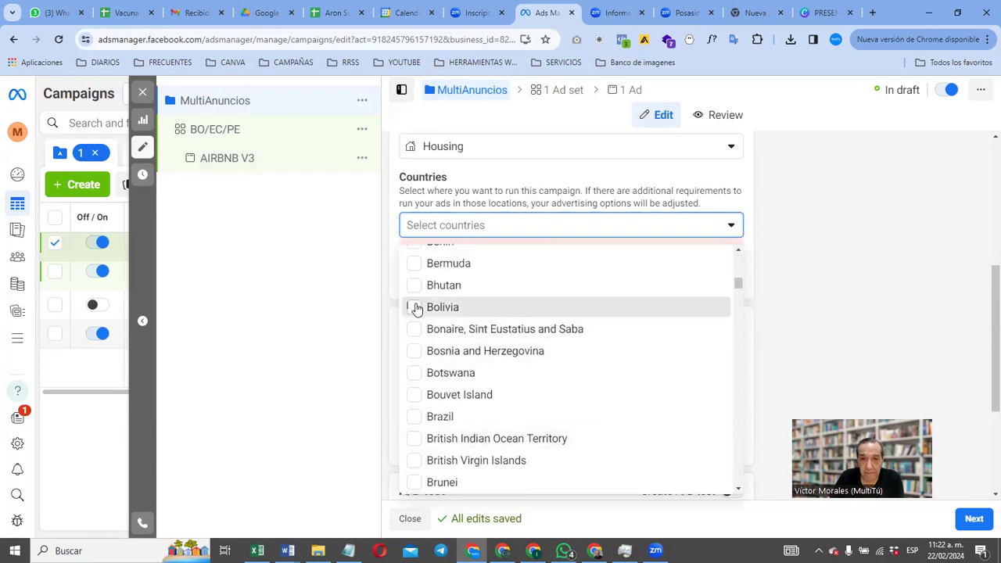
Step: Add Ecuador and Peru to the countries of the campaign's special ad category
scroll(467, 384, "down", 8)
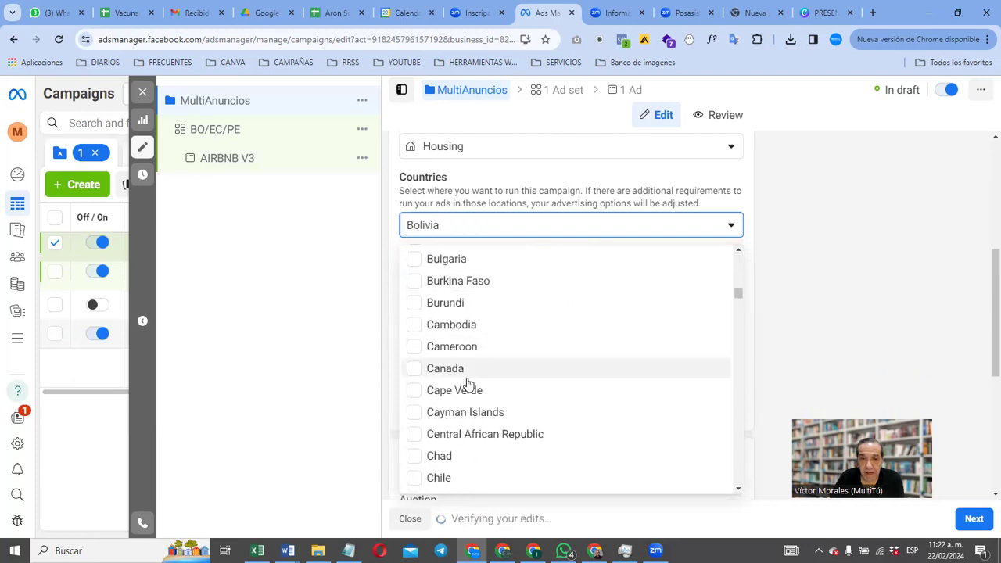
scroll(467, 384, "down", 2)
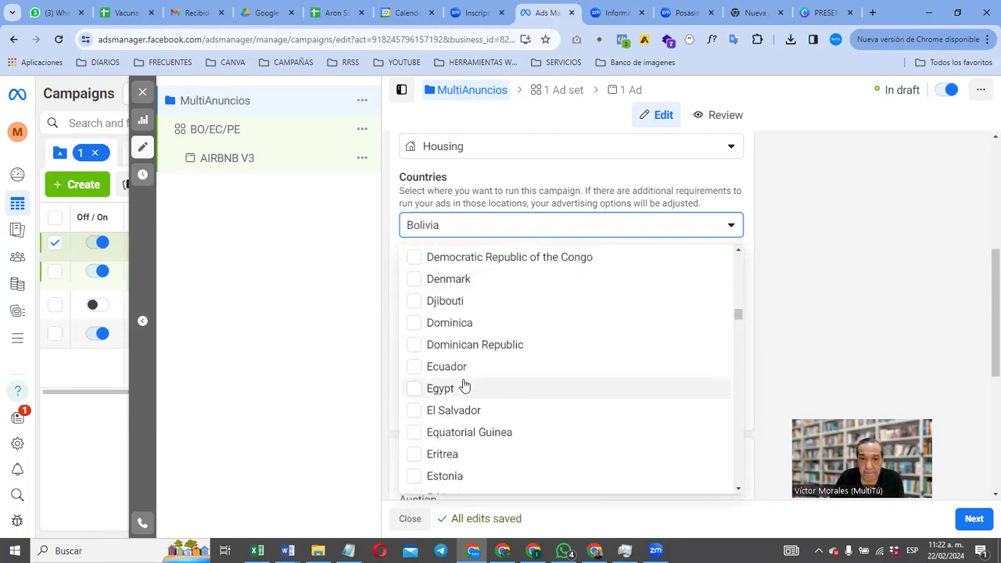
left_click(414, 369)
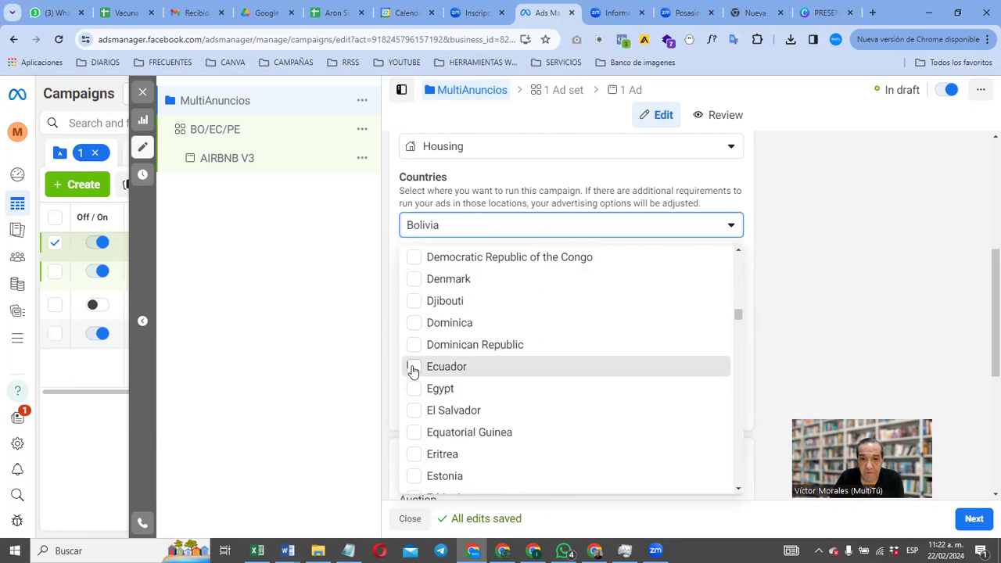
scroll(463, 394, "down", 5)
scroll(462, 393, "down", 10)
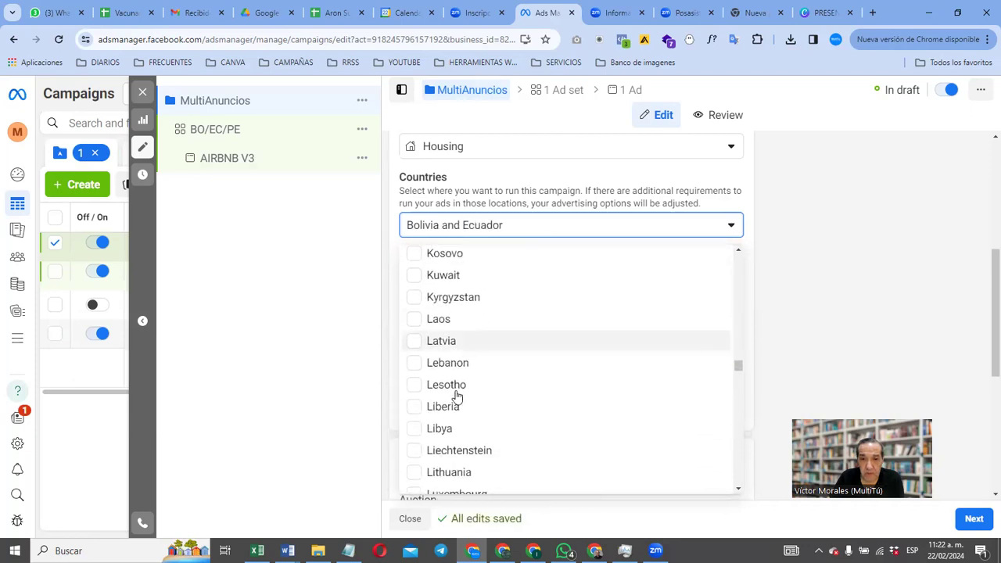
scroll(458, 398, "down", 10)
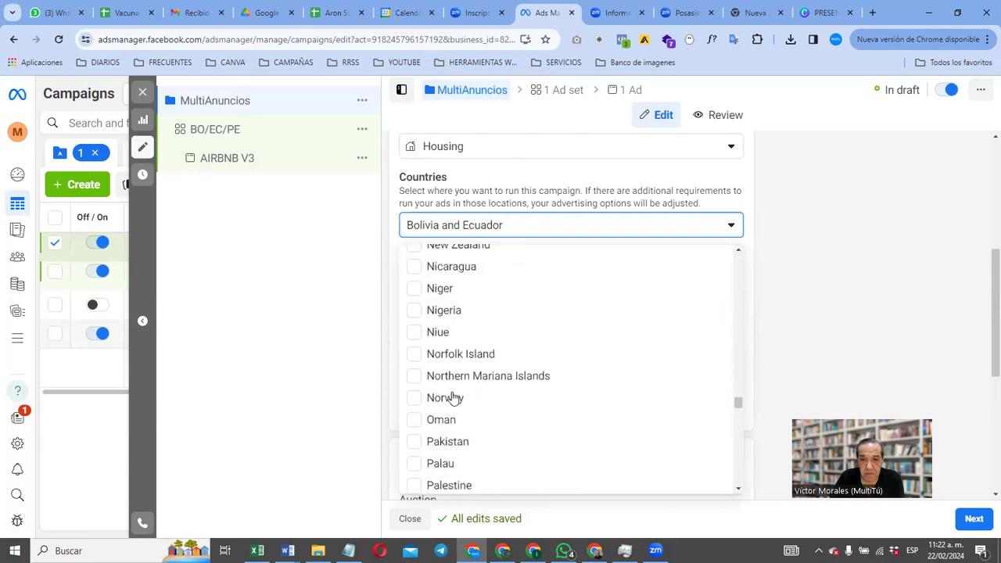
scroll(454, 399, "down", 2)
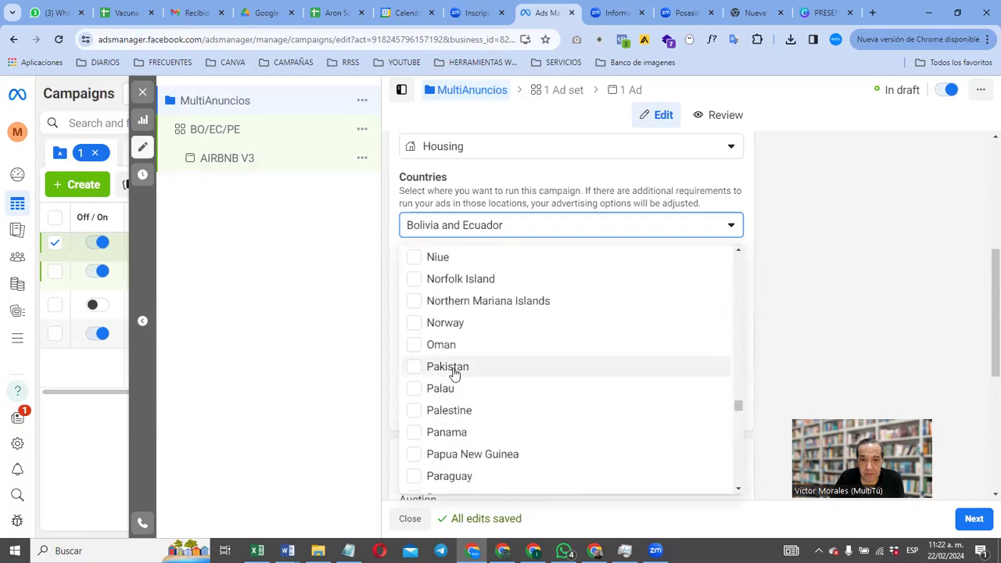
scroll(454, 374, "down", 4)
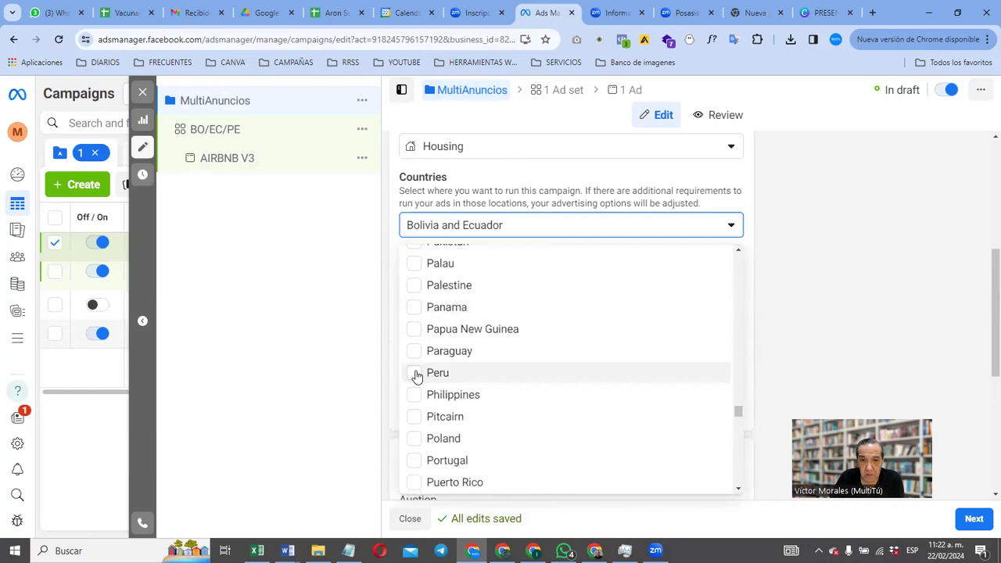
left_click(414, 374)
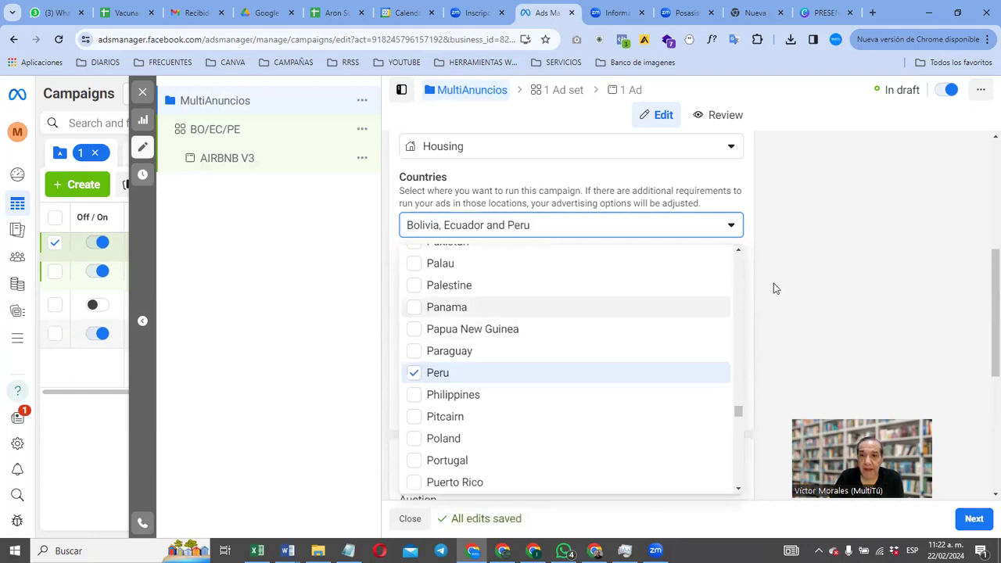
left_click(859, 270)
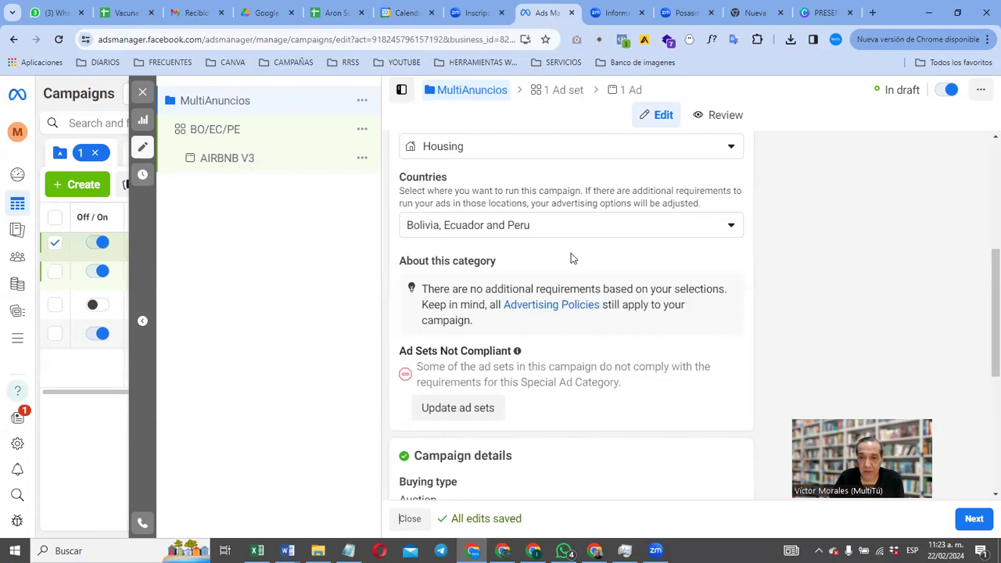
Step: Turn on Advantage campaign budget for the MultiAnuncios campaign and review its budget options
scroll(571, 258, "down", 3)
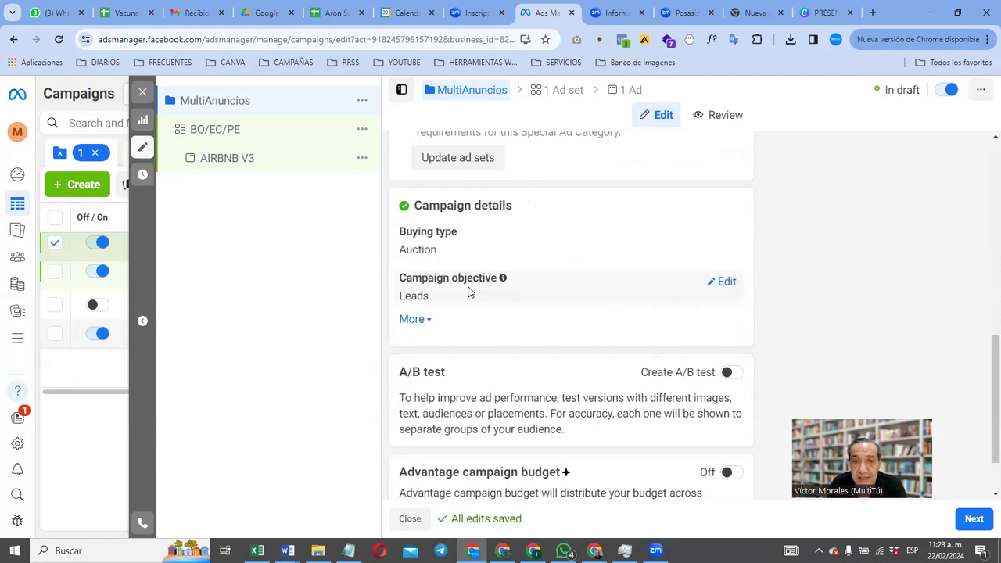
scroll(469, 292, "down", 1)
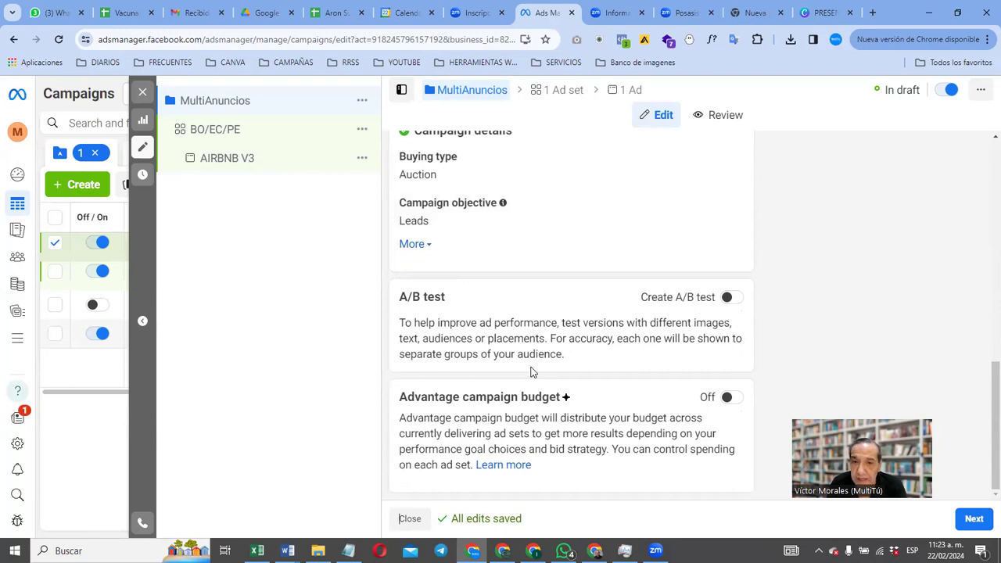
left_click(729, 398)
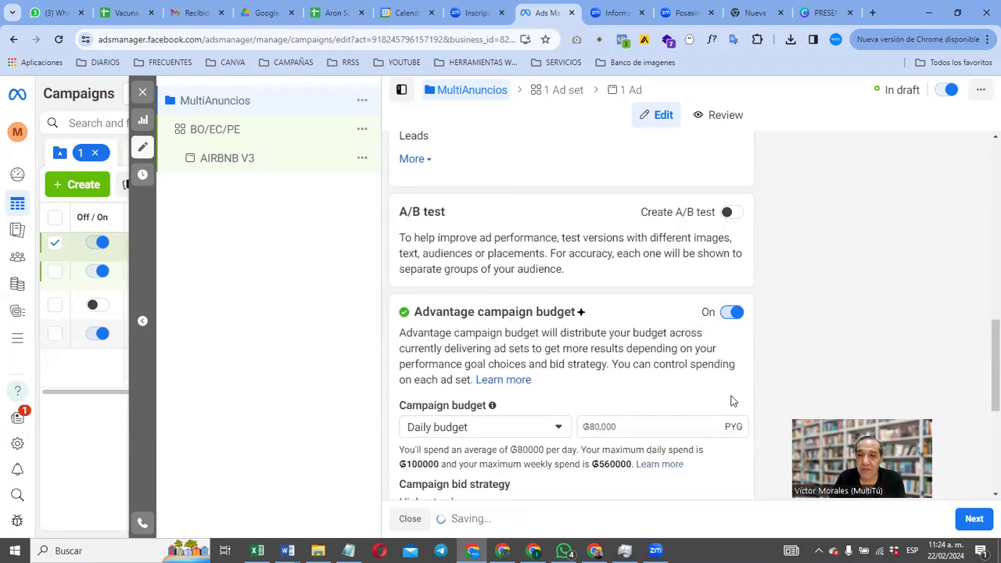
scroll(666, 419, "down", 2)
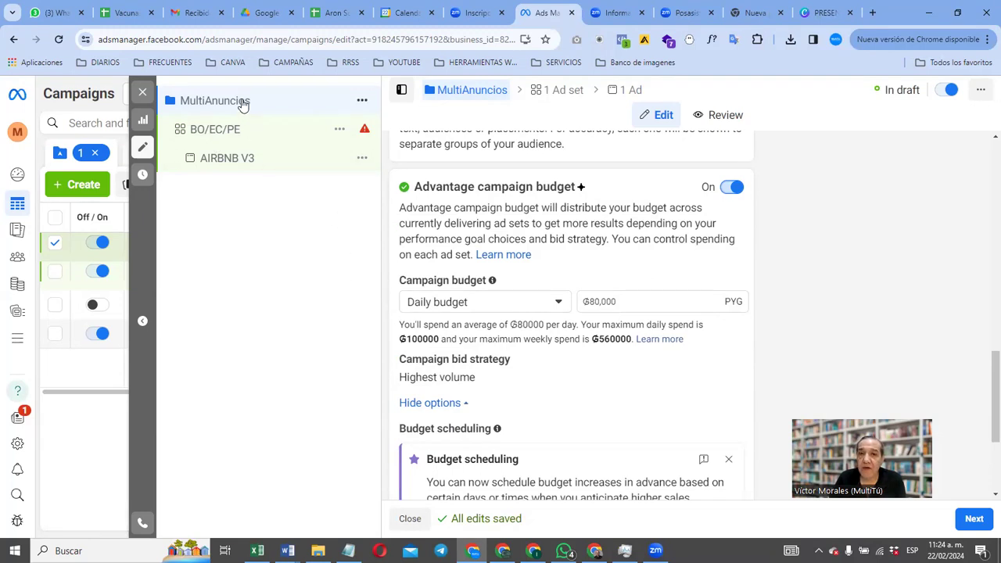
Step: Set the bid strategy of the MultiAnuncios campaign's daily budget to Bid cap
left_click_drag(623, 299, 578, 309)
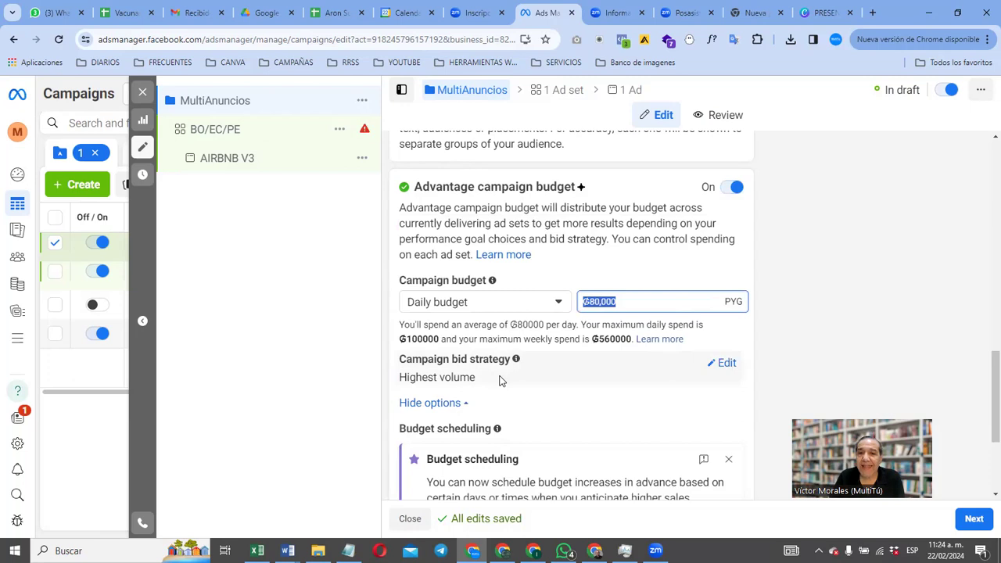
scroll(502, 381, "down", 1)
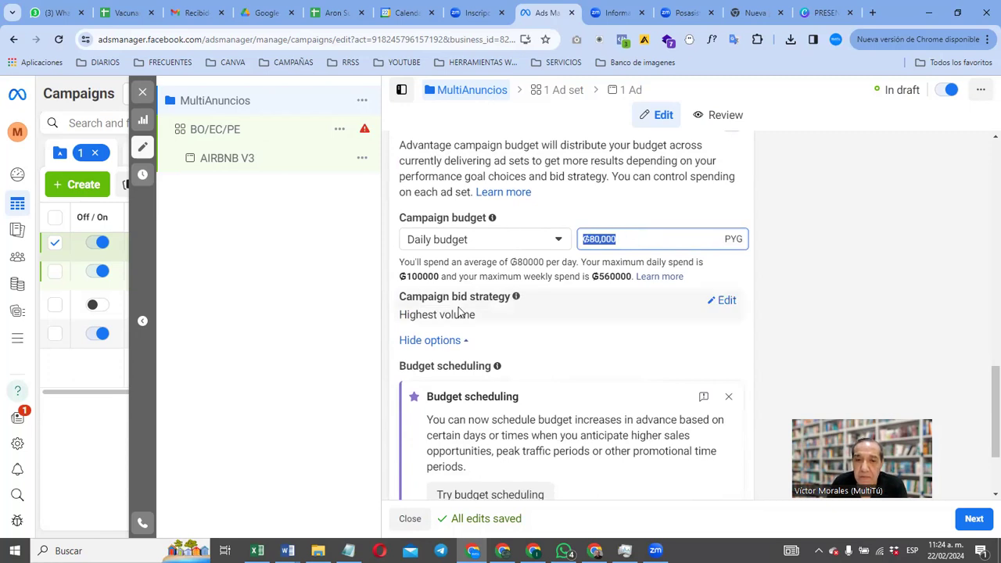
left_click(725, 304)
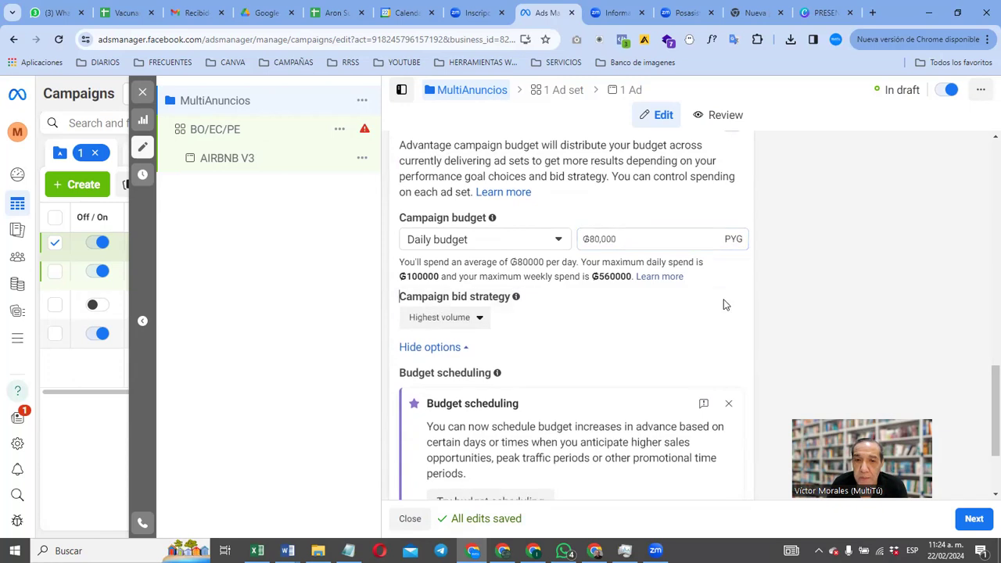
left_click(480, 321)
mouse_move(461, 463)
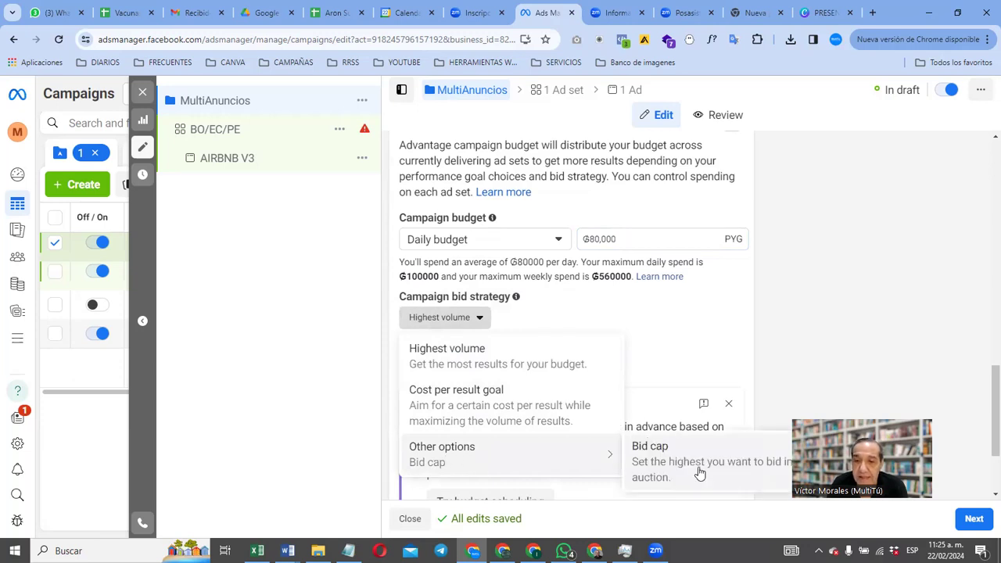
left_click(681, 462)
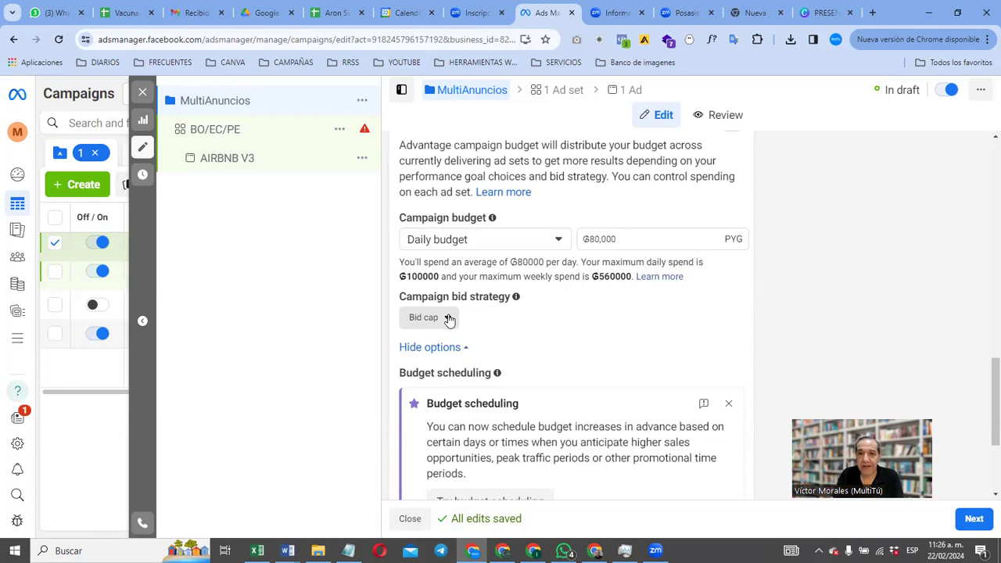
left_click(450, 319)
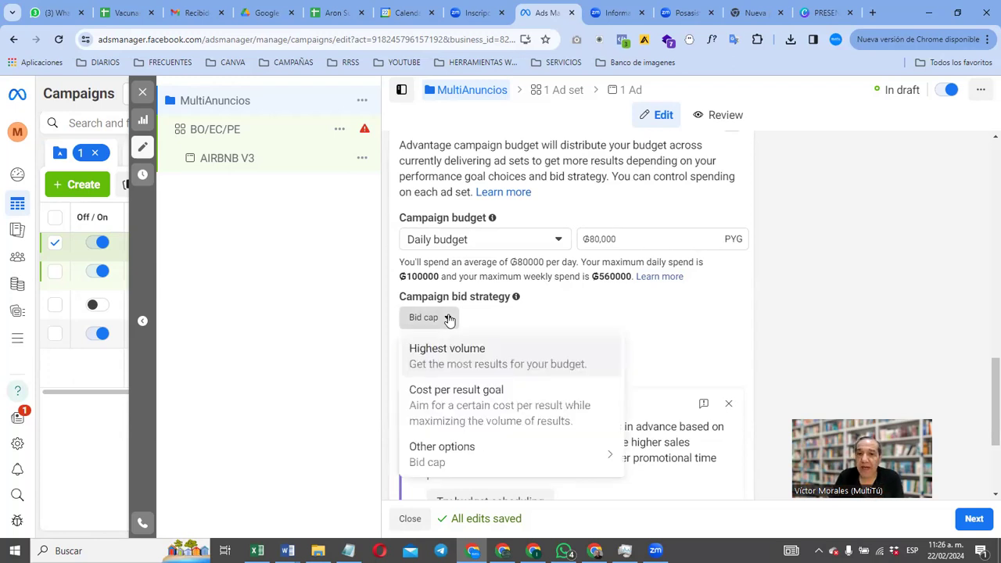
mouse_move(427, 466)
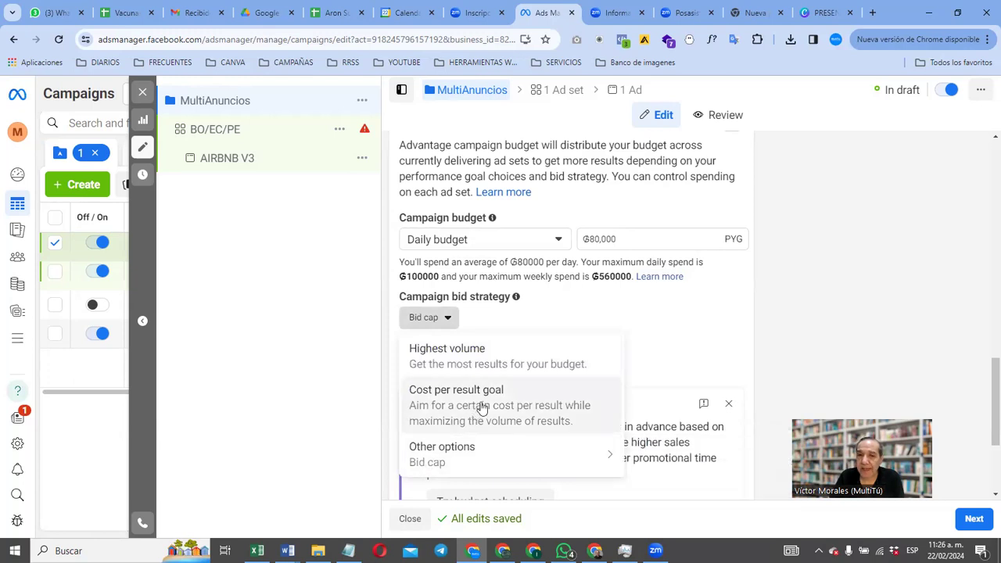
left_click(858, 302)
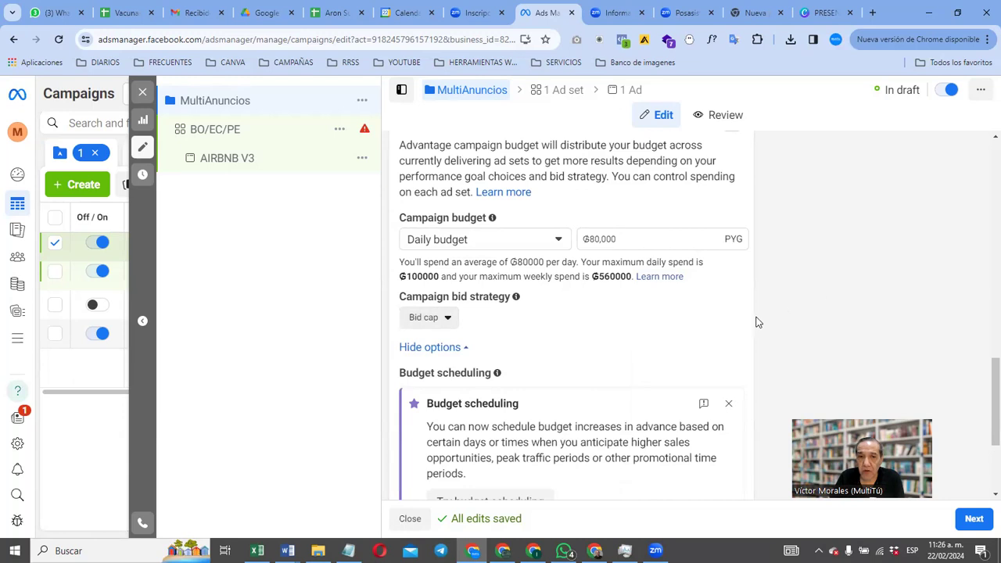
Step: Update the campaign's non-compliant ad sets to meet the Housing special ad category requirements and confirm modifying them
scroll(758, 317, "down", 3)
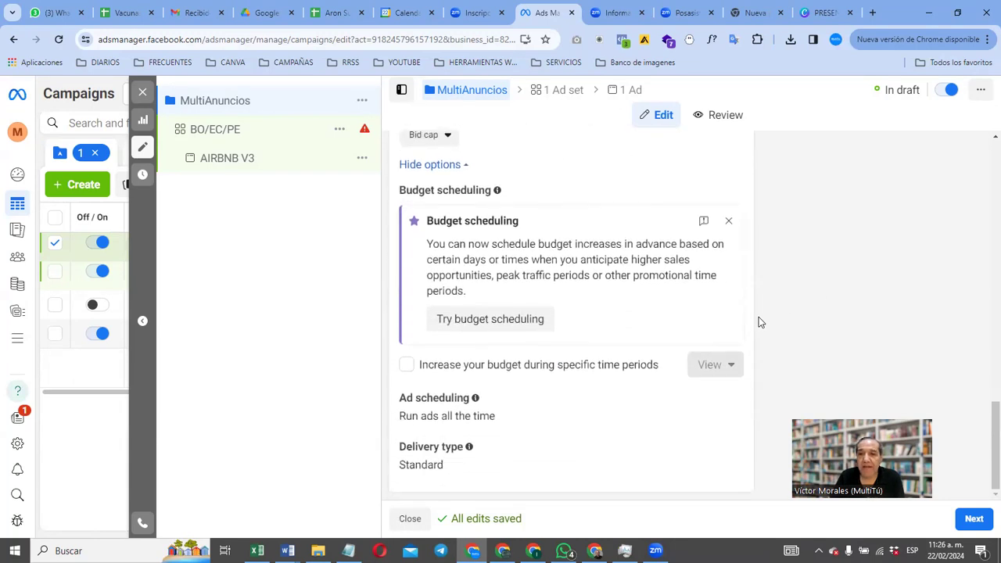
scroll(759, 320, "up", 15)
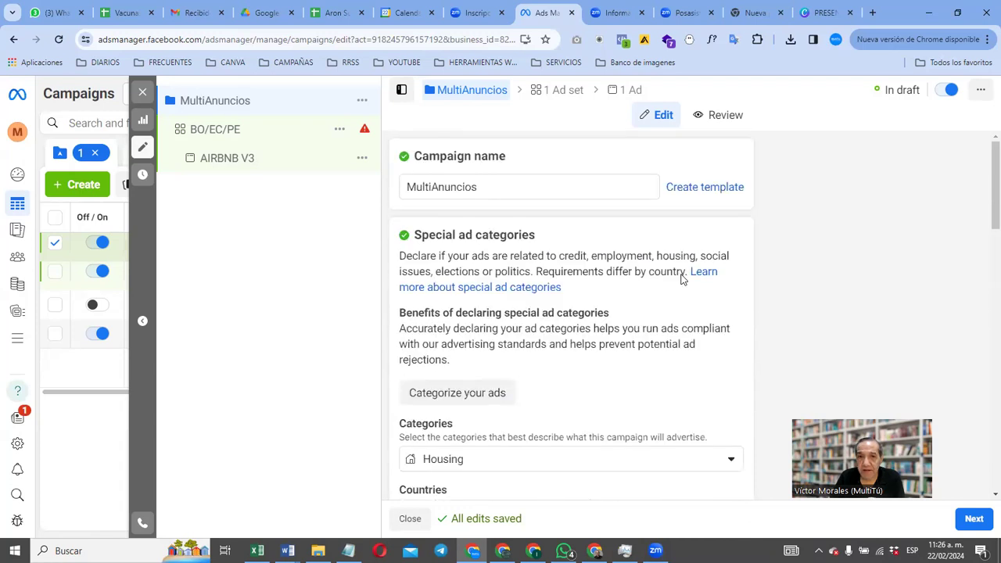
scroll(530, 347, "down", 3)
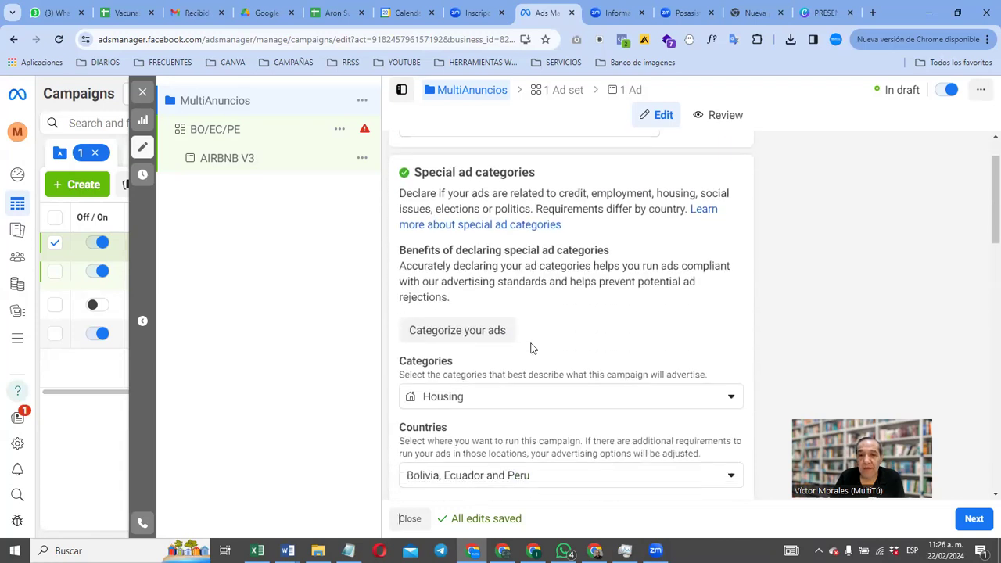
scroll(529, 349, "down", 2)
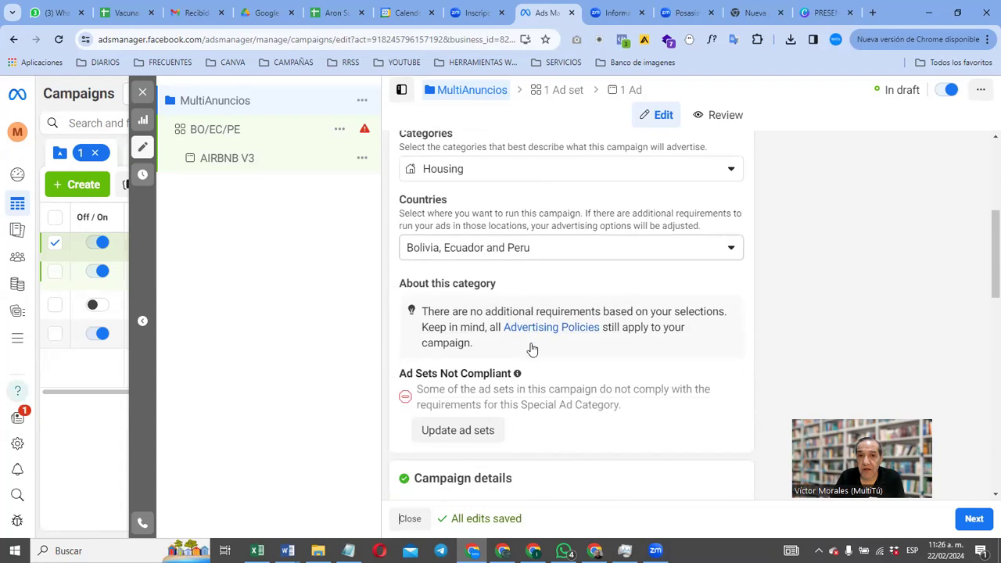
scroll(531, 349, "down", 2)
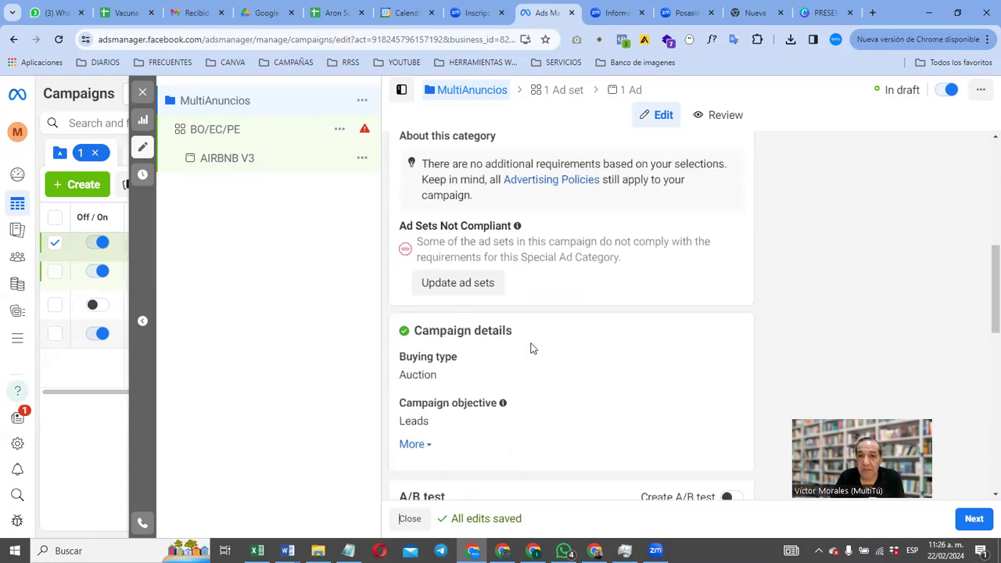
left_click(477, 286)
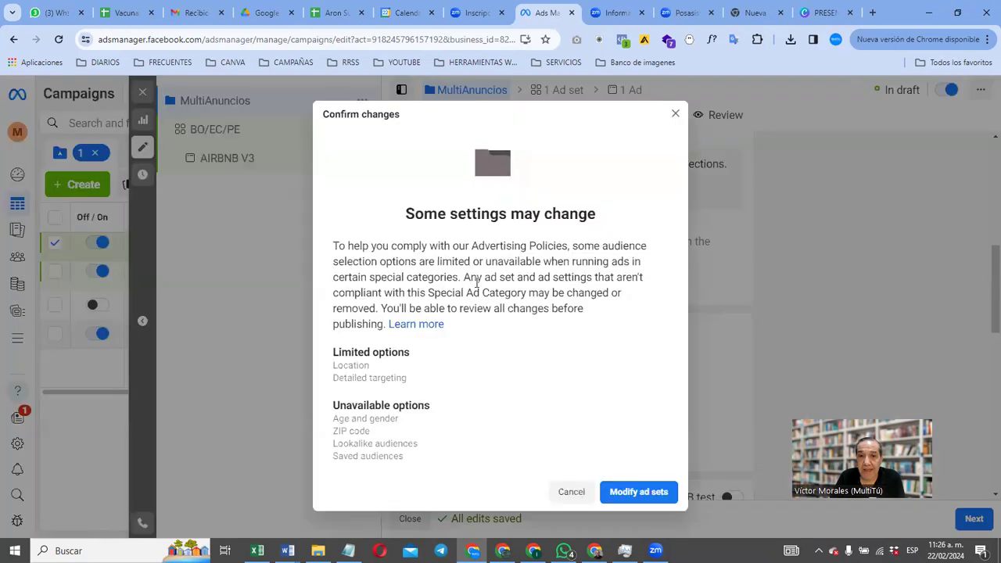
left_click(661, 495)
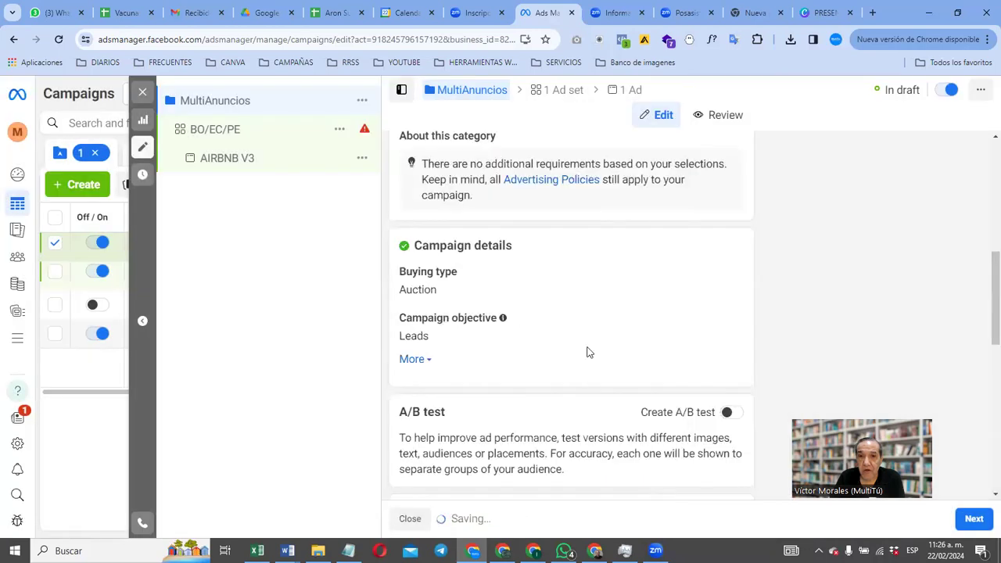
Step: Recheck the campaign's budget, bid strategy and scheduling settings and proceed to the BO/EC/PE ad set
scroll(585, 273, "down", 4)
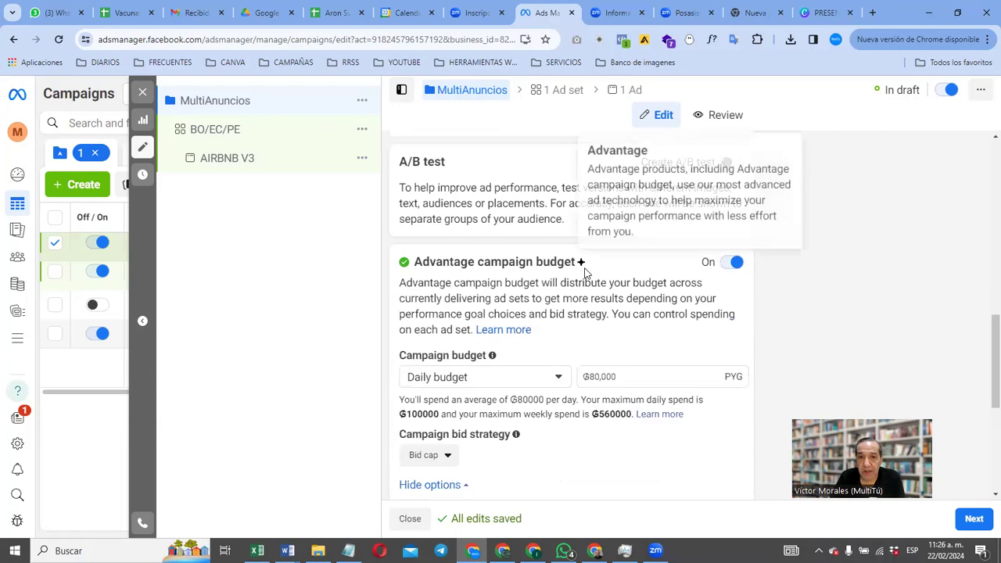
scroll(586, 273, "down", 1)
scroll(865, 277, "down", 2)
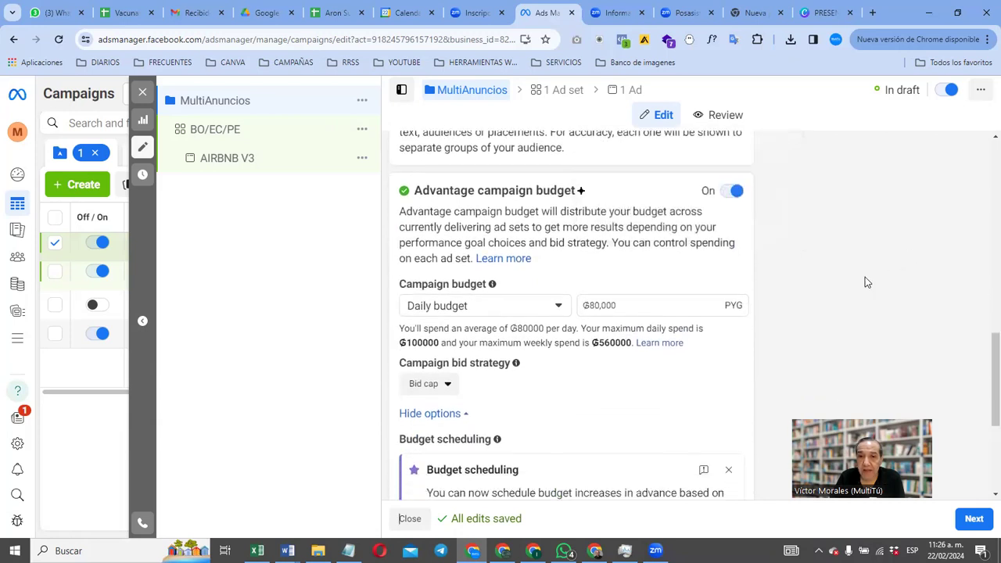
double_click(602, 188)
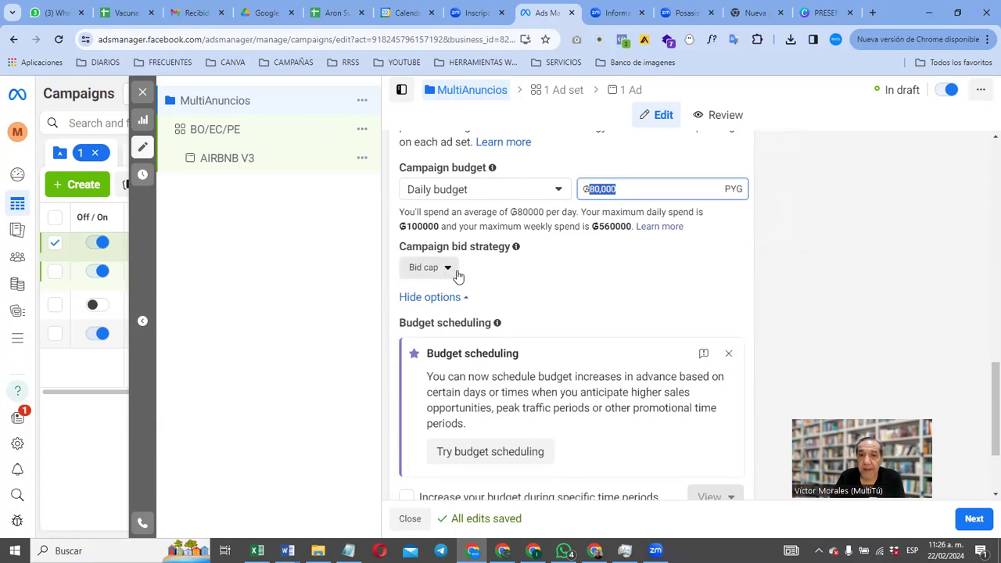
scroll(454, 297, "down", 2)
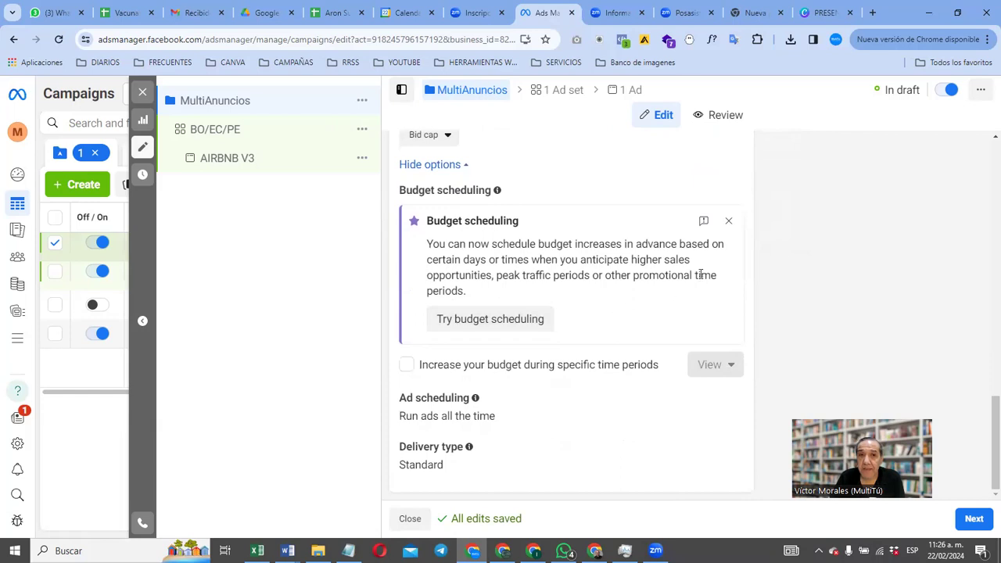
left_click(974, 520)
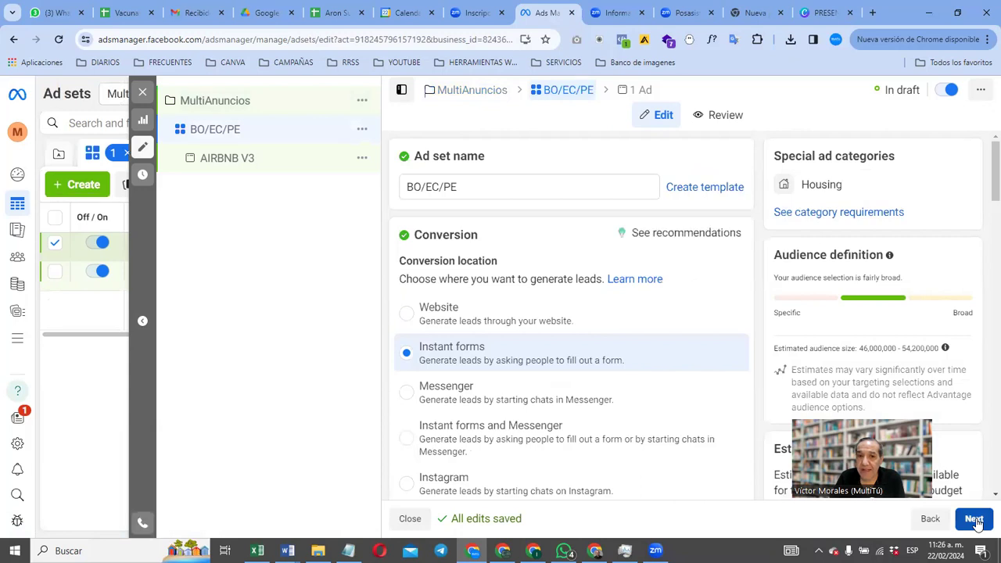
left_click(974, 520)
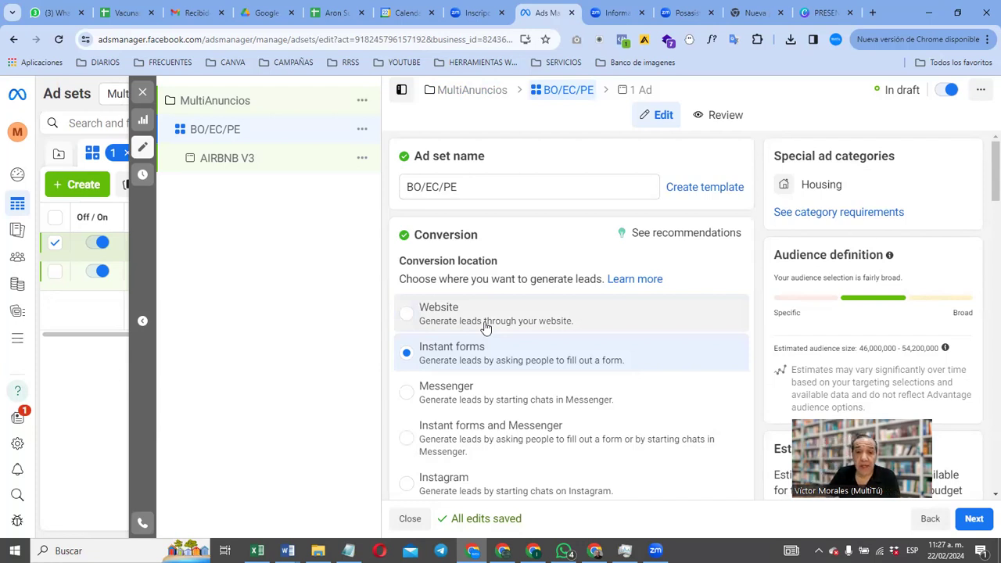
Step: Examine the ad set's conversion location, Facebook Page, performance goal and bid control settings
scroll(484, 327, "down", 2)
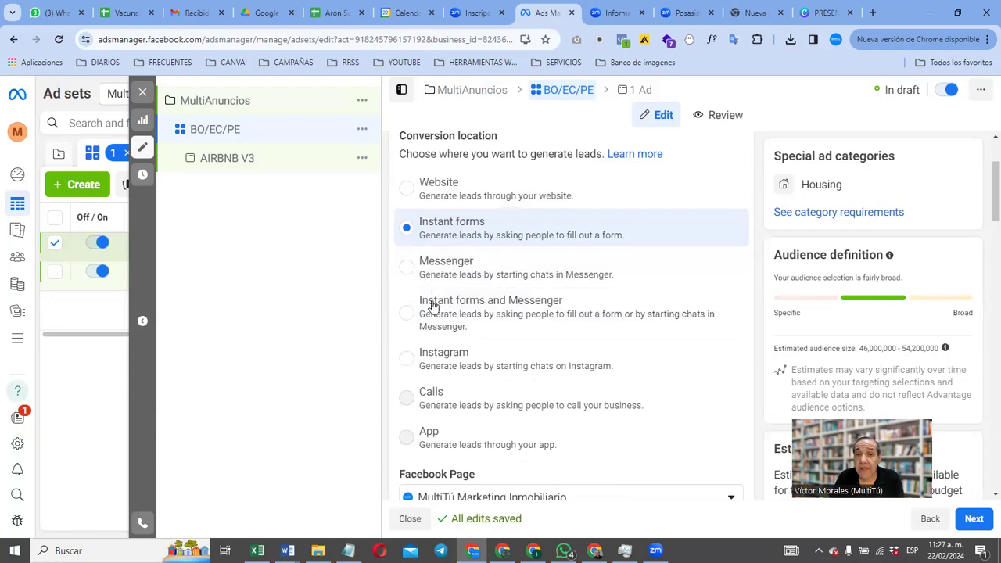
scroll(426, 329, "down", 1)
scroll(427, 329, "down", 1)
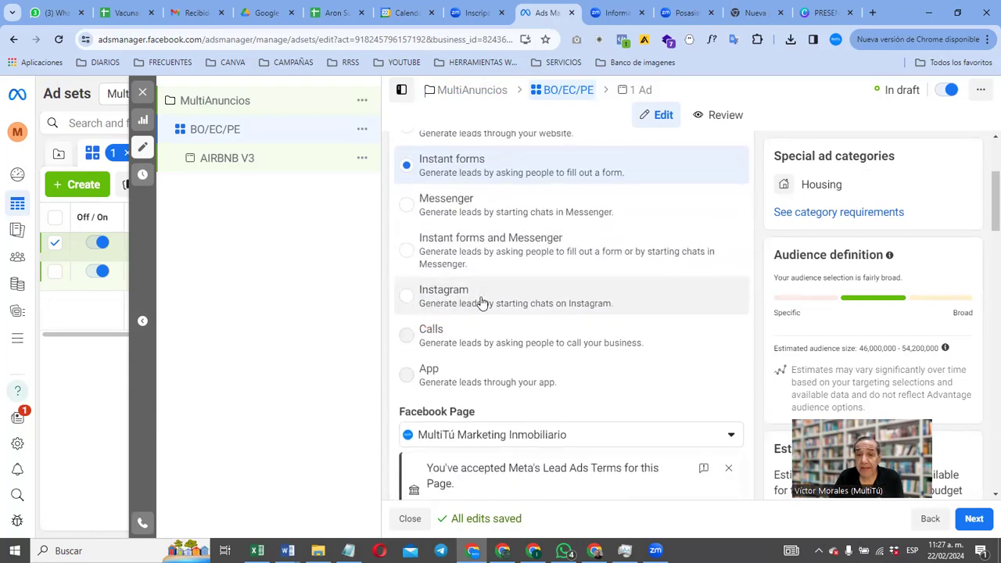
scroll(481, 303, "down", 3)
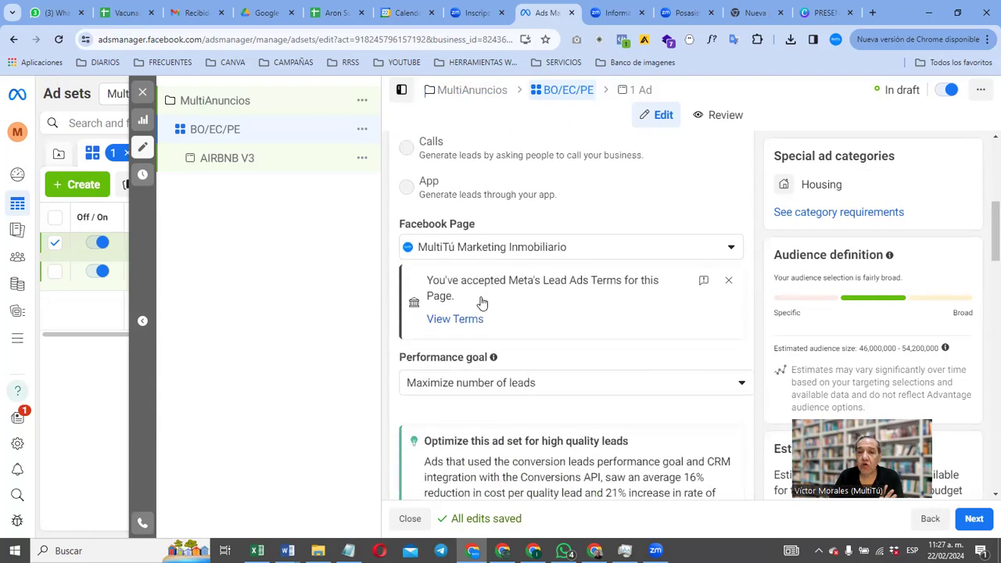
scroll(481, 303, "down", 1)
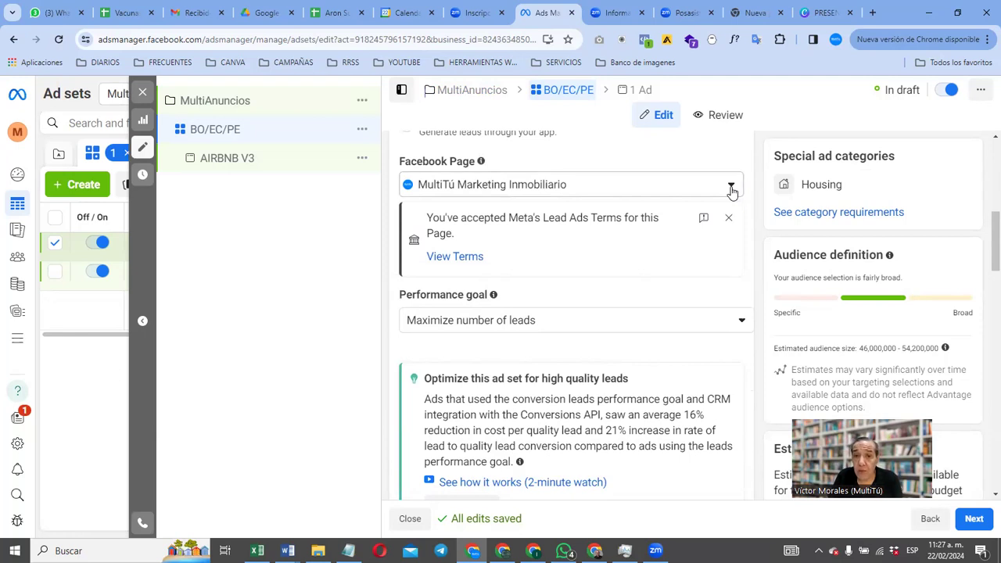
scroll(548, 304, "down", 4)
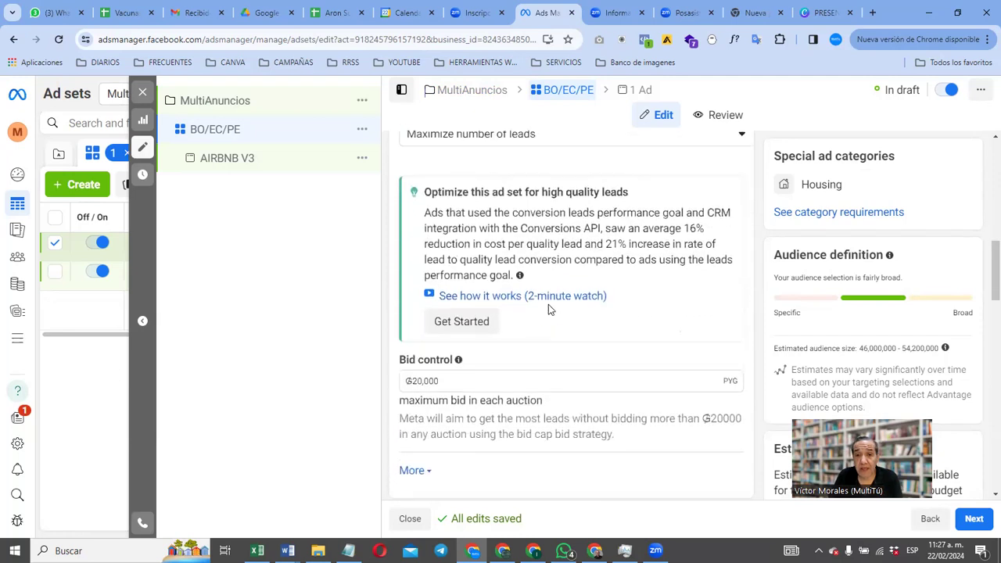
scroll(548, 307, "down", 1)
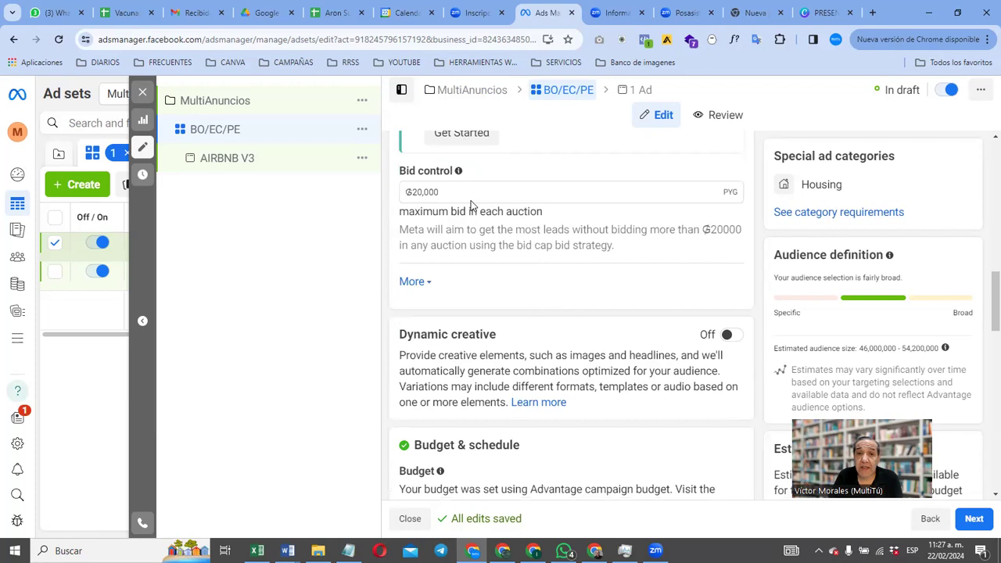
left_click_drag(470, 195, 372, 201)
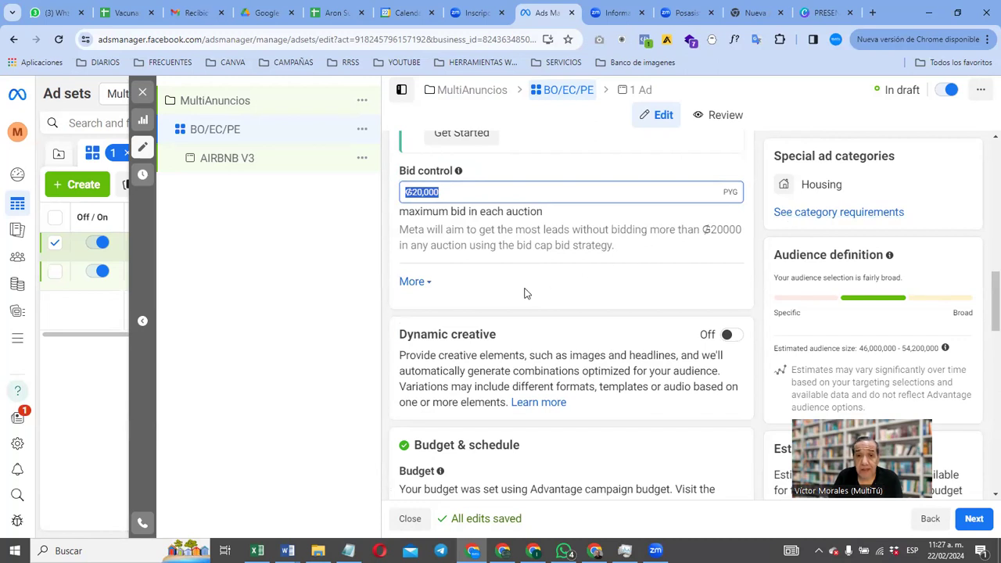
Step: Examine the ad set's dynamic creative, schedule, spending limit and audience settings, including locations, age and gender
scroll(526, 291, "down", 2)
scroll(525, 291, "up", 1)
scroll(526, 291, "down", 2)
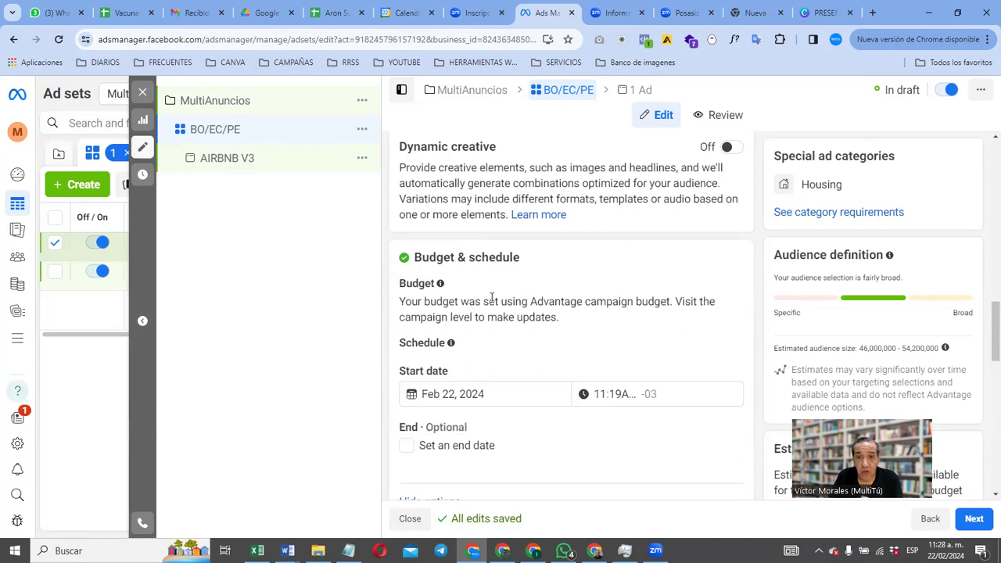
scroll(491, 297, "down", 3)
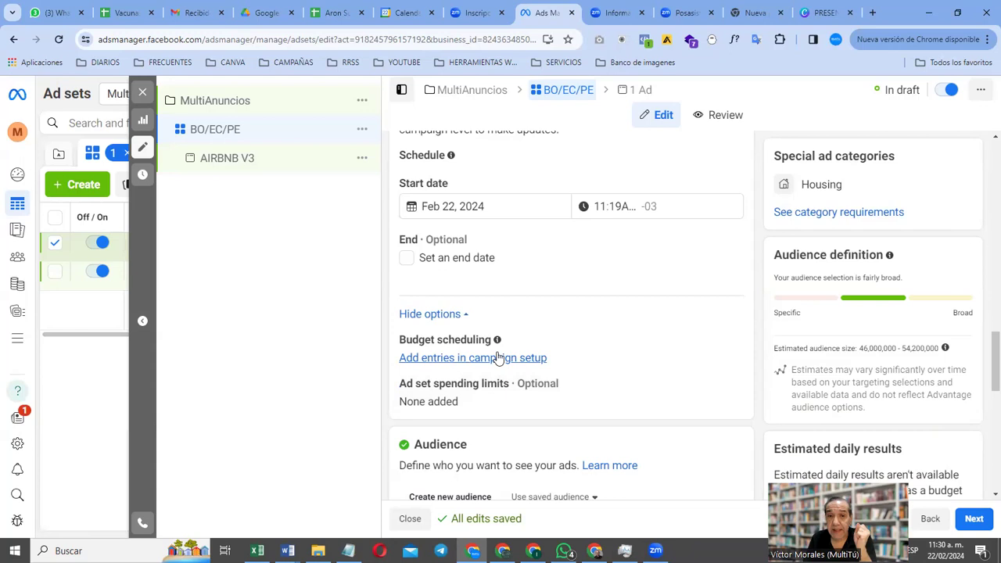
scroll(514, 382, "down", 1)
scroll(514, 382, "down", 2)
scroll(514, 383, "up", 2)
scroll(514, 383, "up", 1)
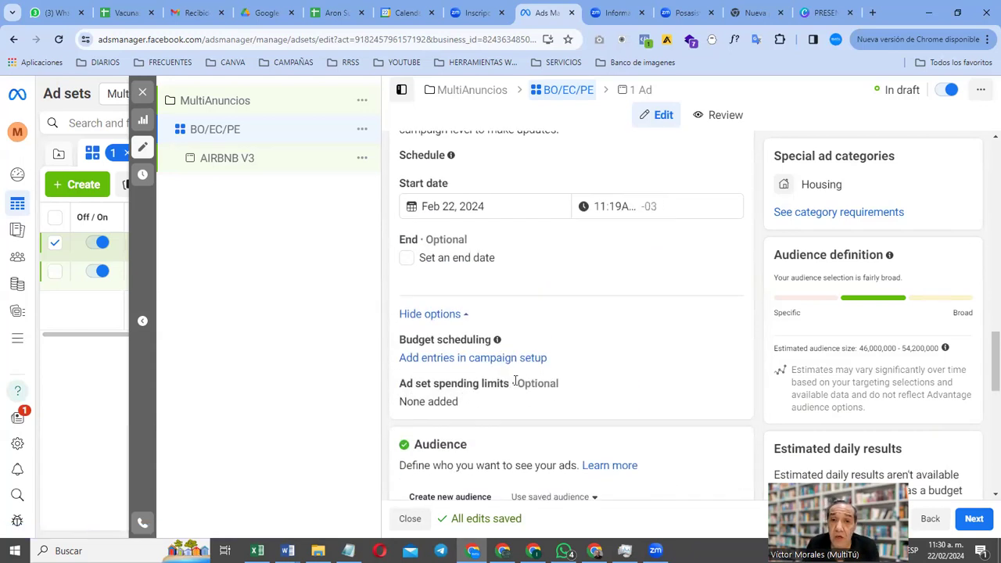
scroll(514, 383, "down", 2)
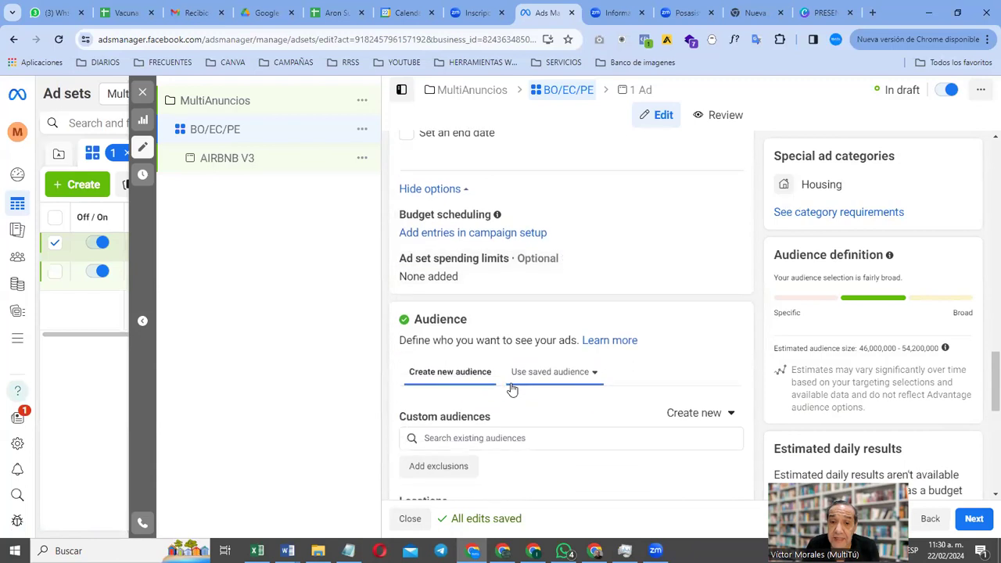
scroll(511, 391, "down", 1)
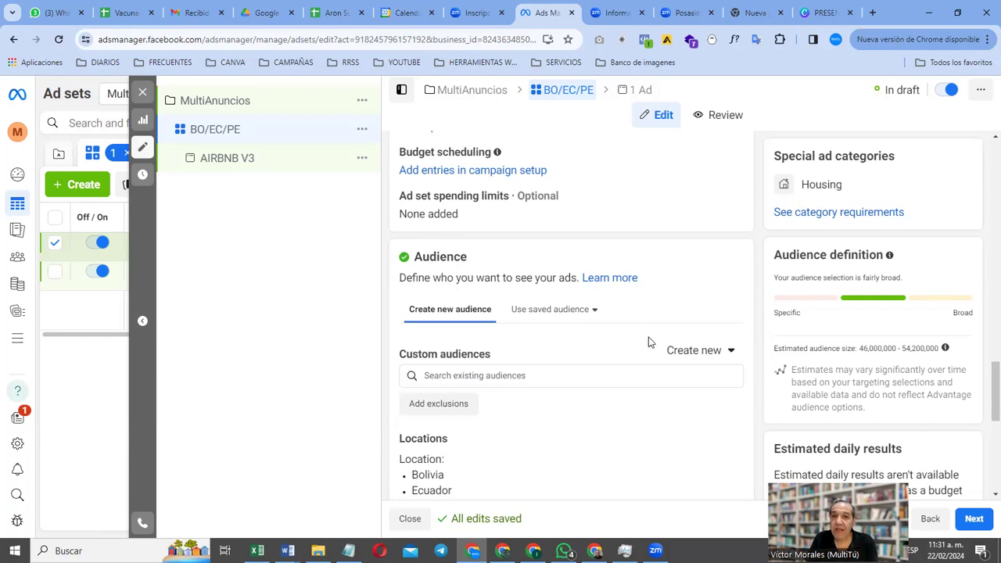
scroll(648, 342, "down", 5)
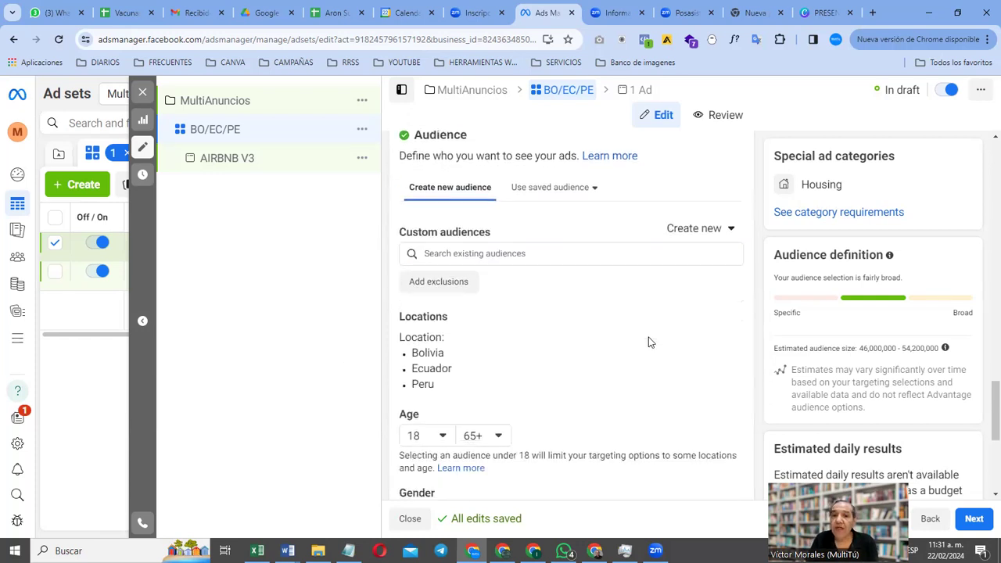
scroll(648, 342, "down", 1)
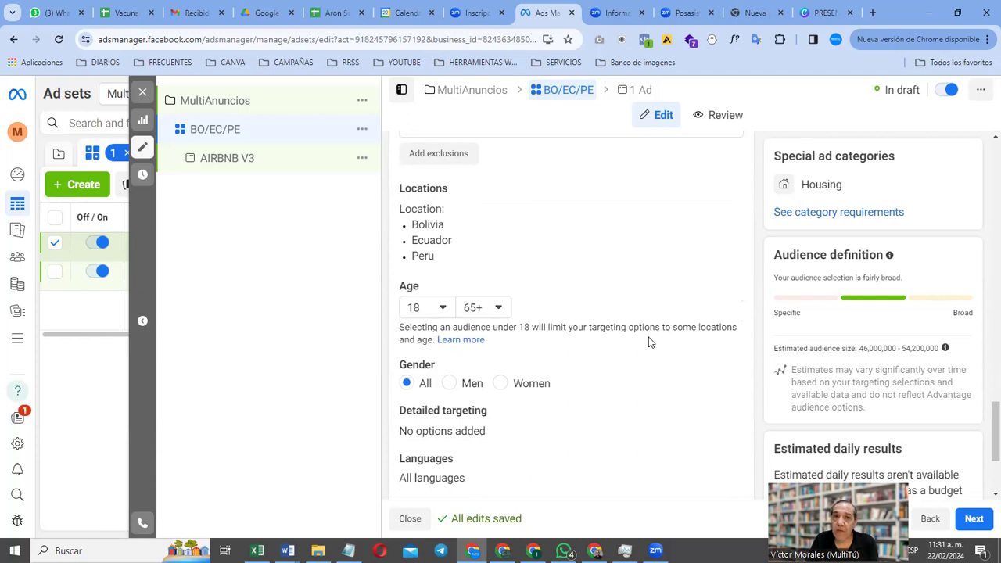
Step: Open the ad set's locations for editing and replace the country Bolivia with La Paz Department, Bolivia
mouse_move(501, 242)
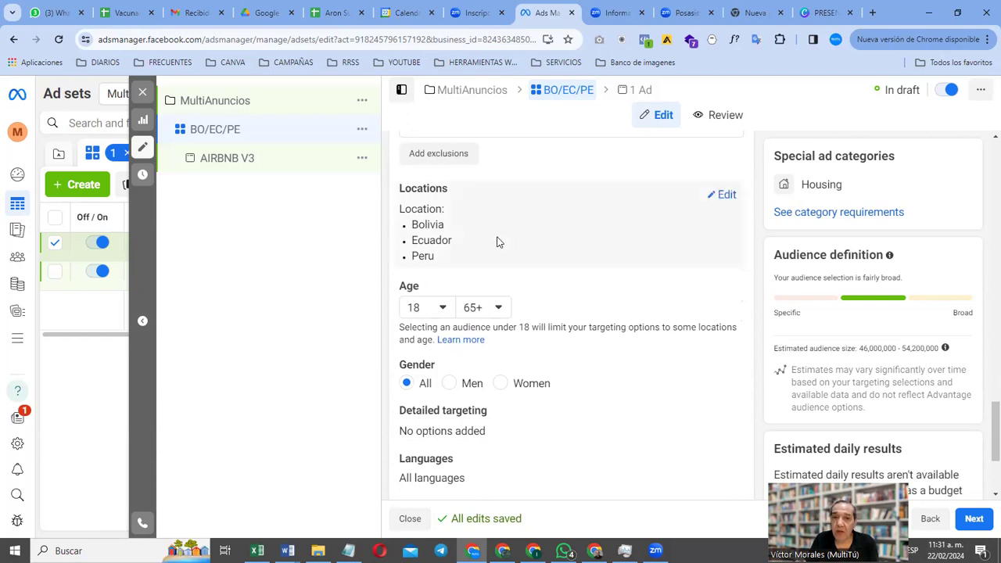
left_click(728, 195)
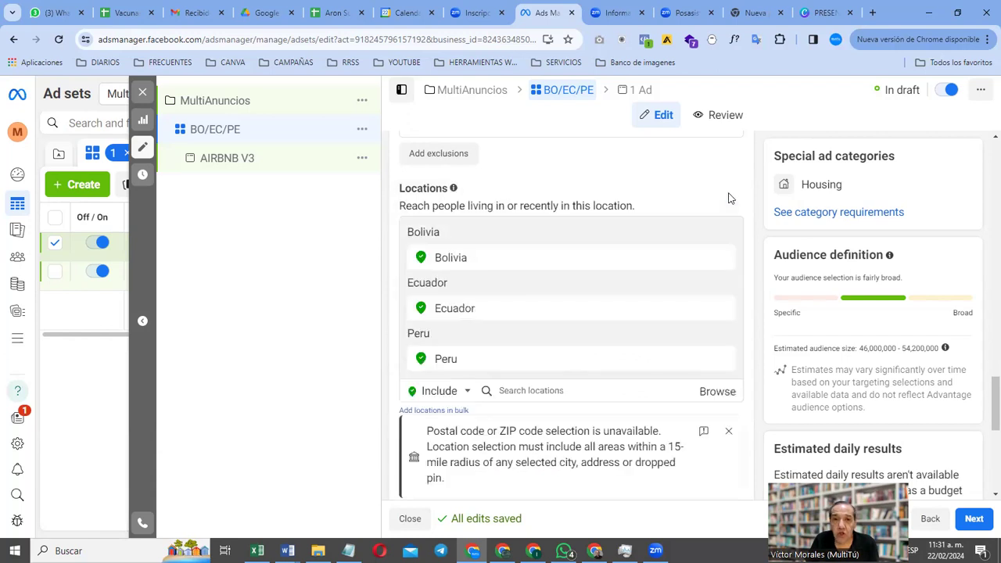
left_click(723, 260)
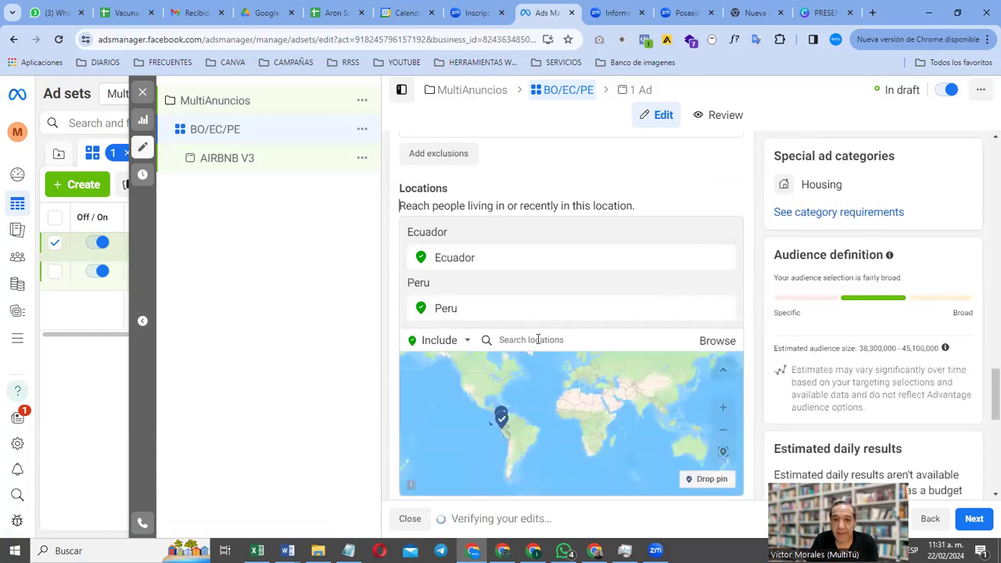
left_click(537, 340)
type("LA PA")
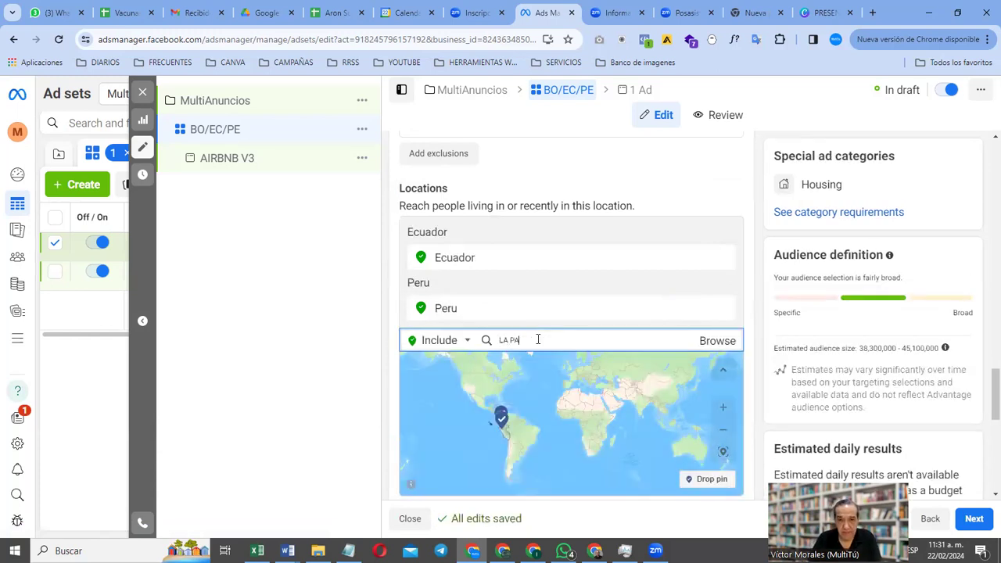
type("X")
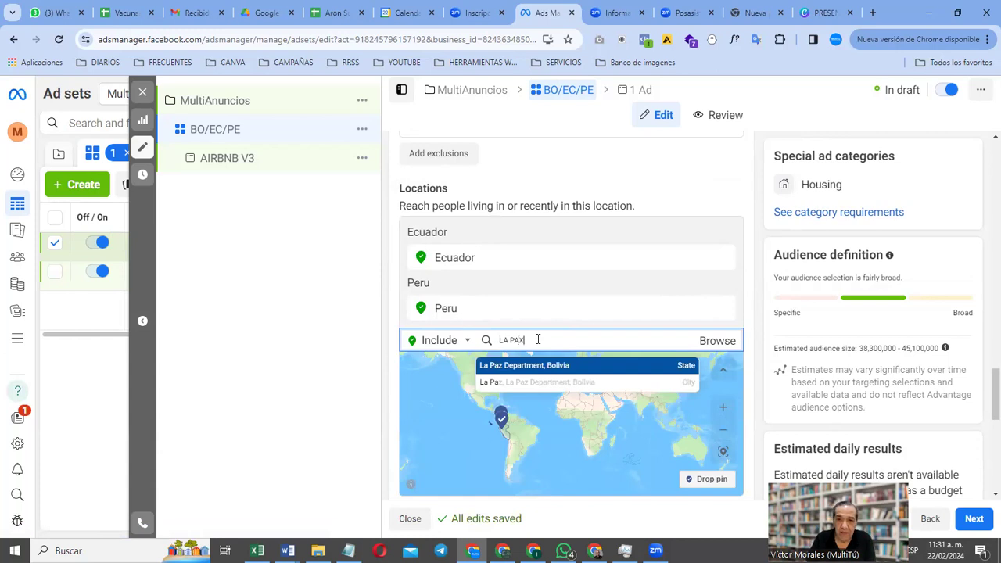
key("BackSpace")
type("Z")
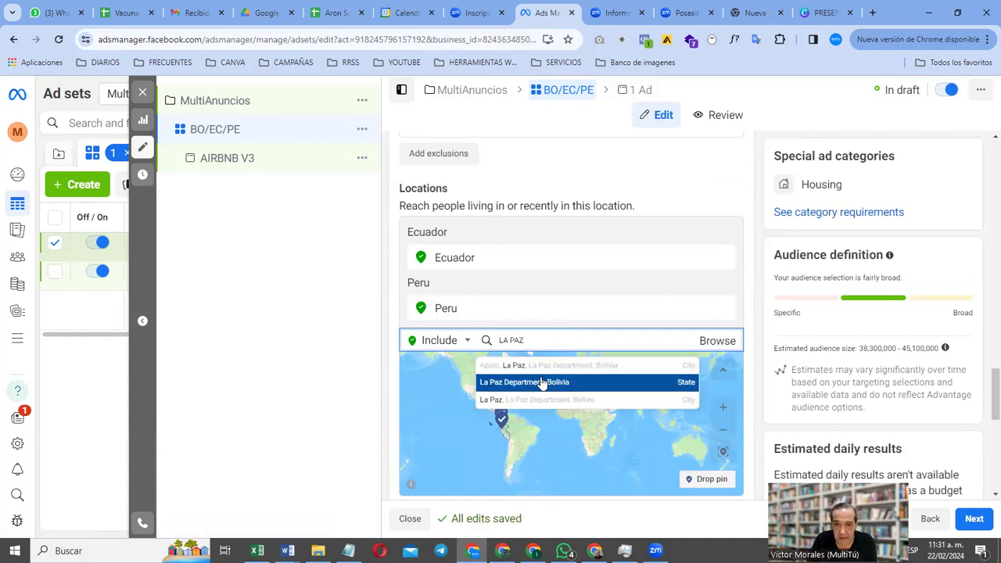
left_click(543, 381)
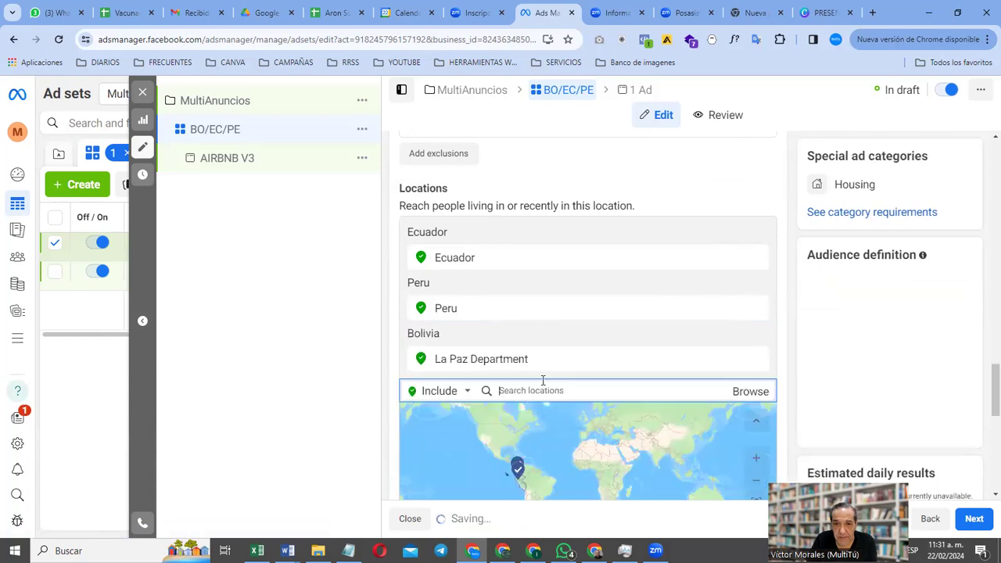
Step: Add Santa Cruz, Ica Region, Peru and Cochabamba Department, Bolivia to the included locations
type("sANTA CRUZ")
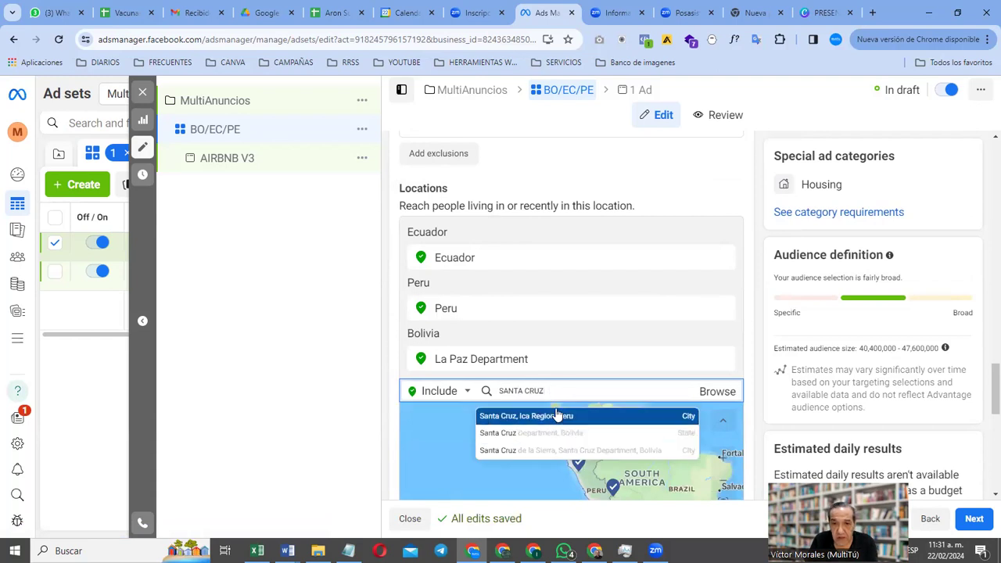
left_click(558, 416)
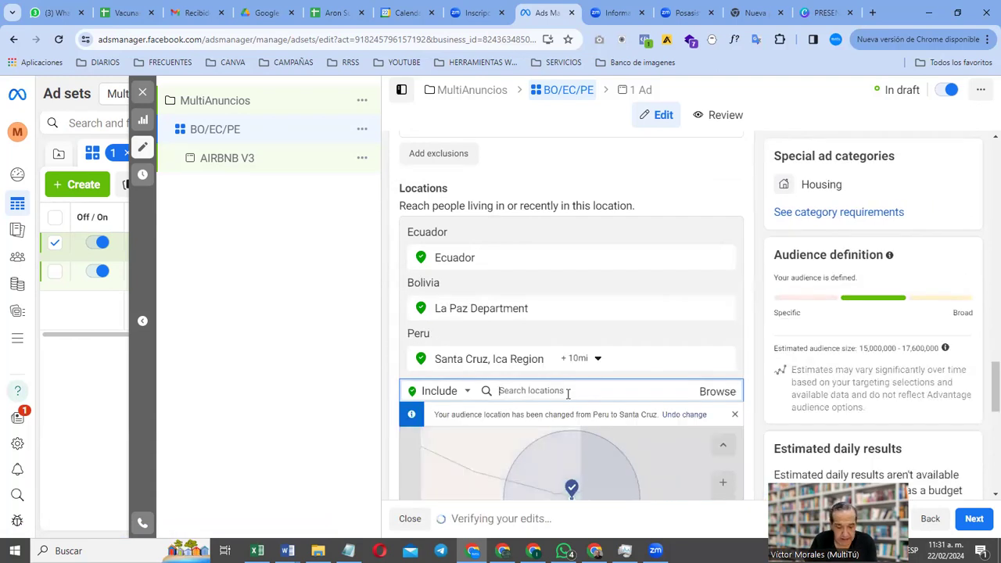
type("COCHABAMBA")
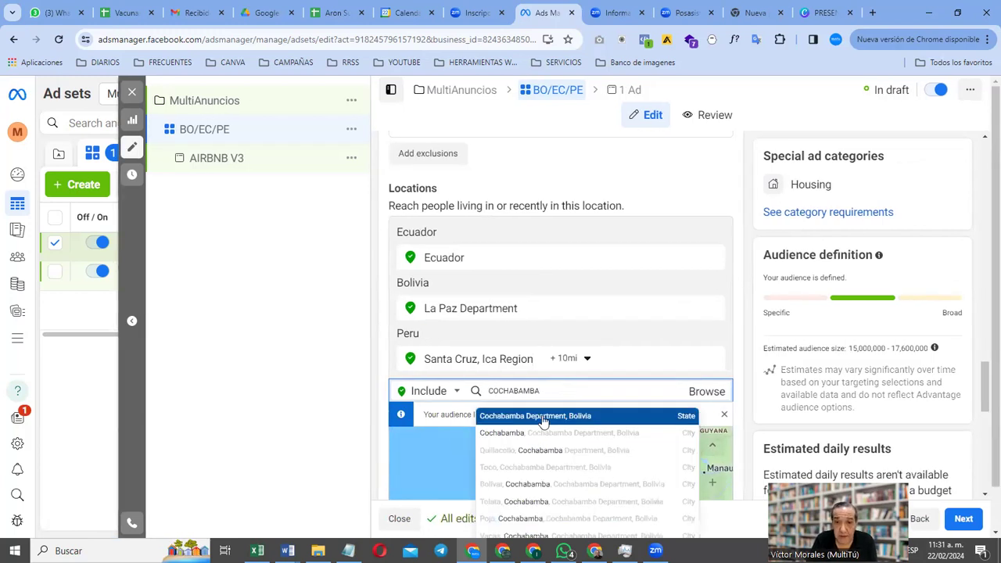
left_click(544, 422)
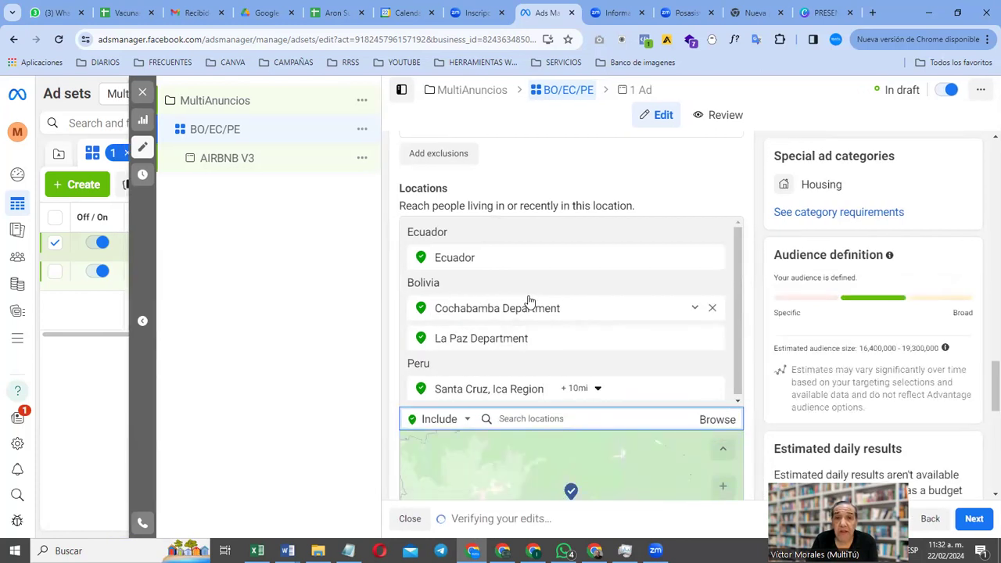
Step: Replace the country Ecuador with the city of Quito, Pichincha Province, in the included locations
mouse_move(716, 261)
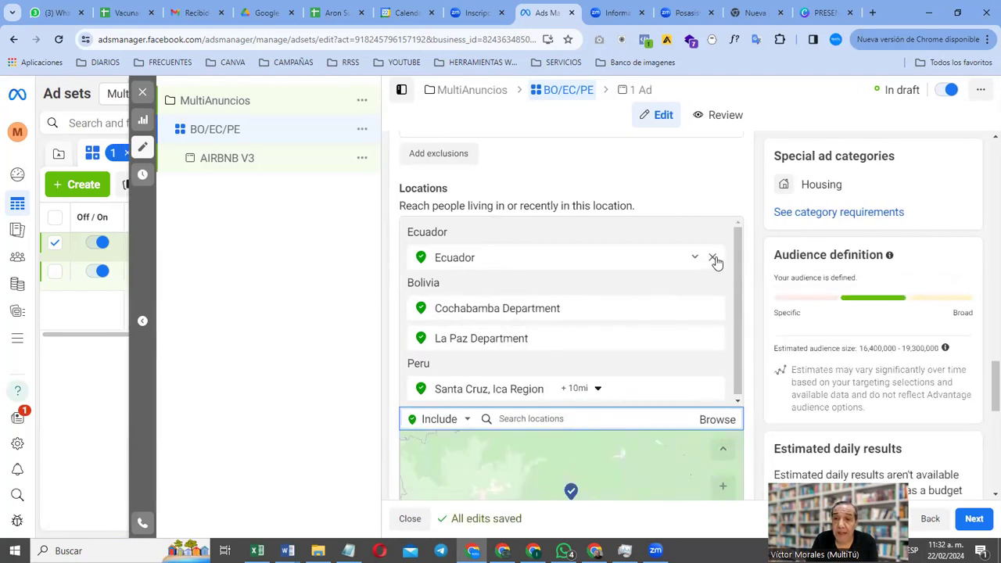
left_click(714, 259)
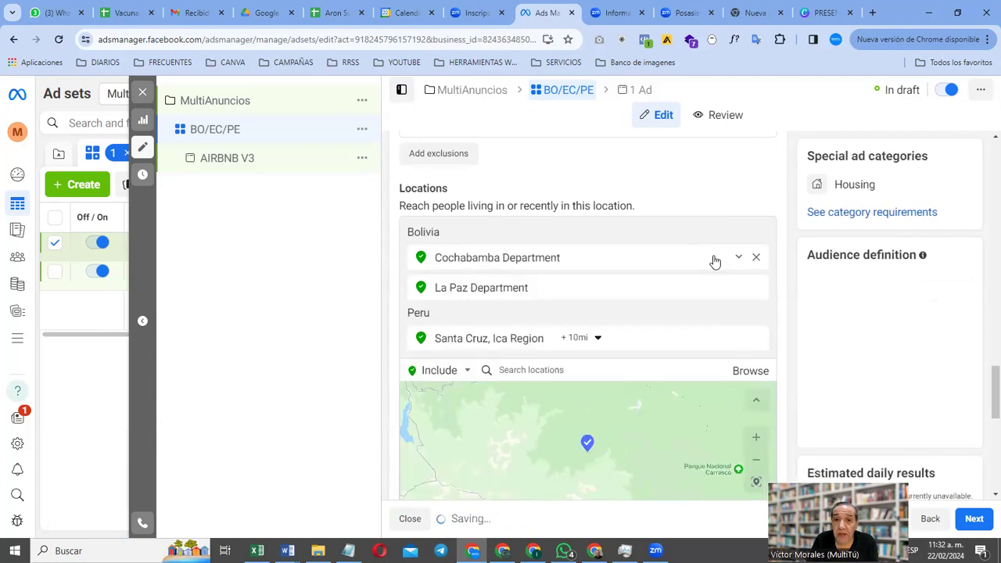
left_click(537, 374)
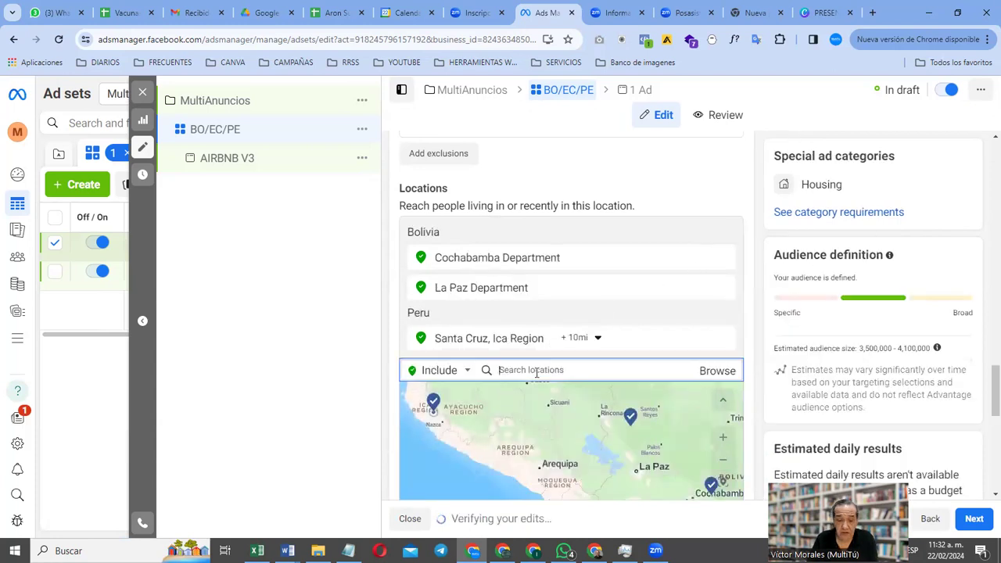
type("qui")
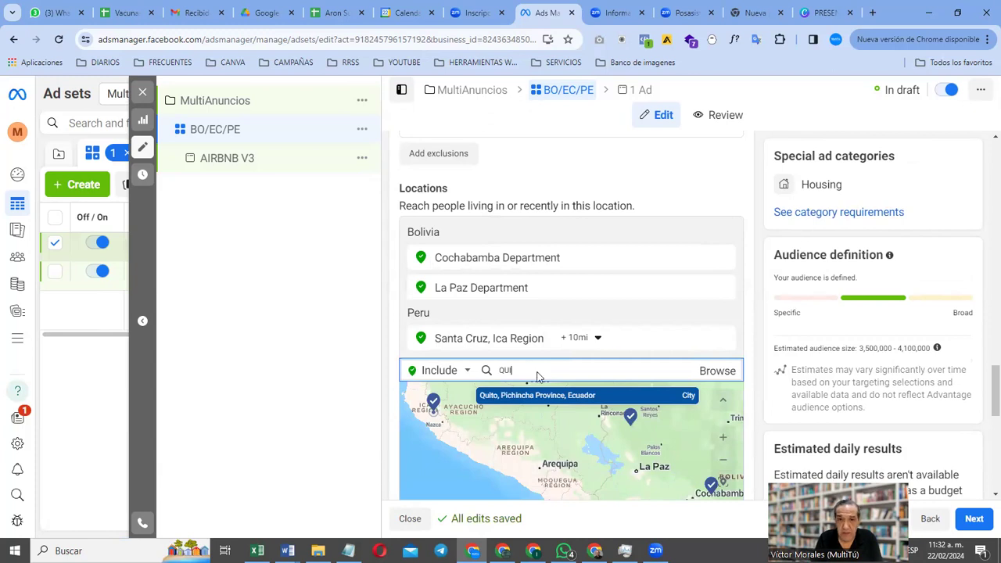
key("Return")
Step: Add the Ecuadorian cities Cuenca, Azuay Province and Manta, Manabí Province to the included locations
type("CUENCA")
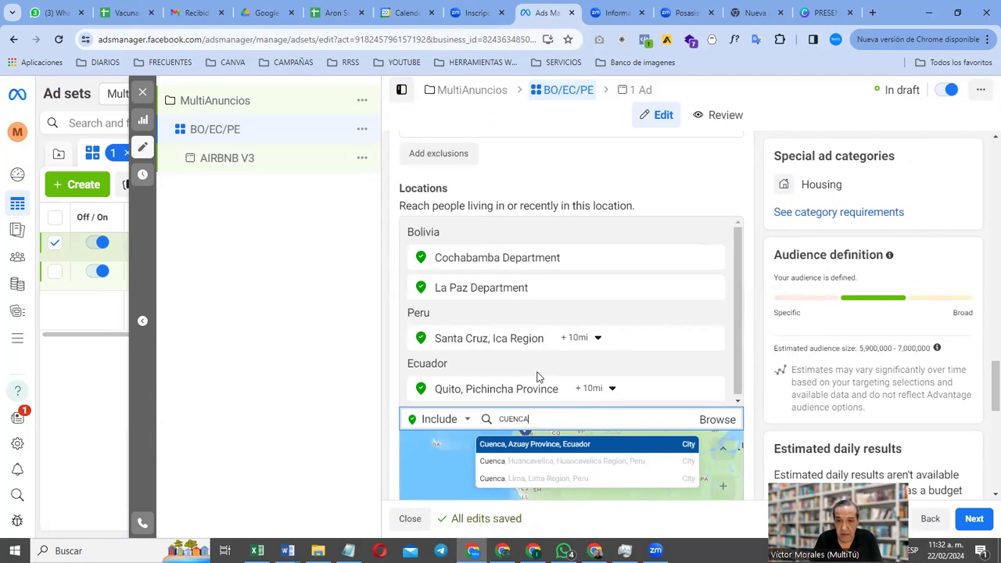
key("Return")
type("MANTA E")
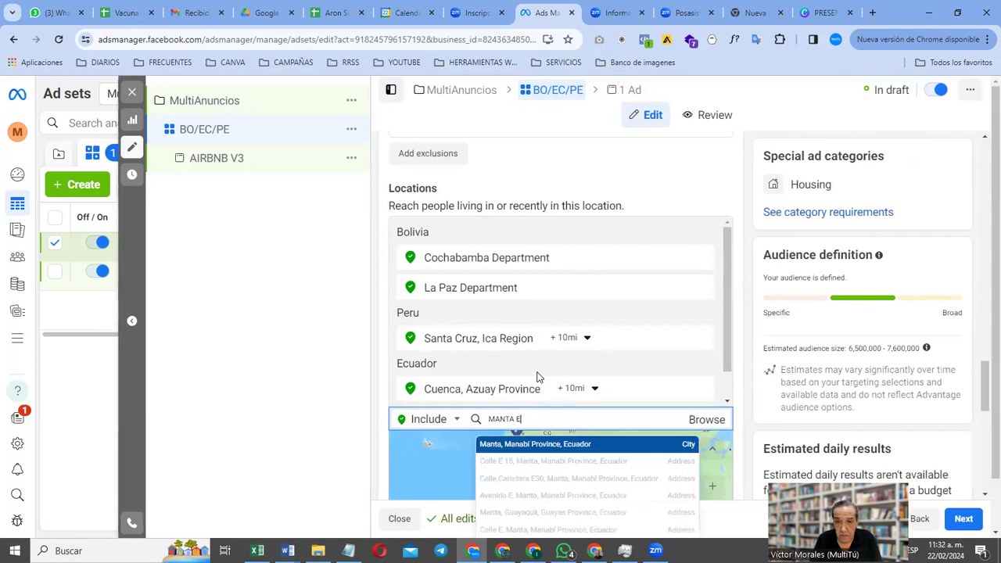
key("Return")
Step: Find the city of Guayaquil, Guayas Province, Ecuador and add it to the included locations
type("G")
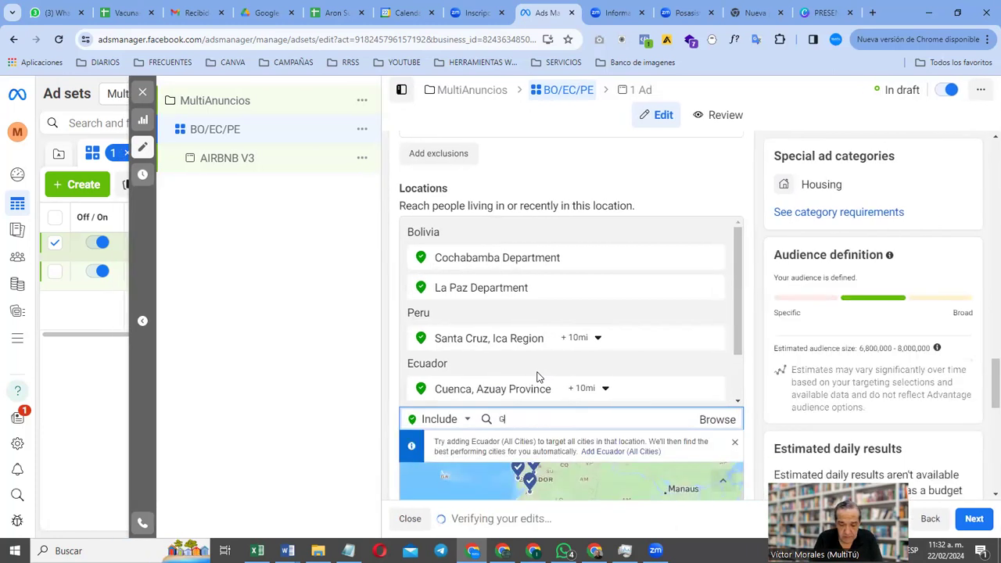
type("UAYAQUIL")
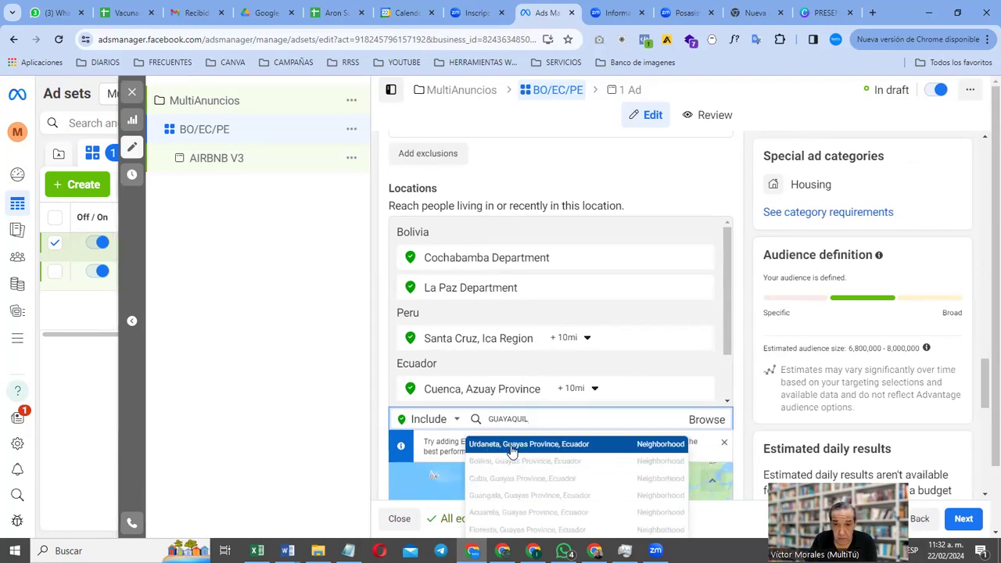
type("GUAYAS")
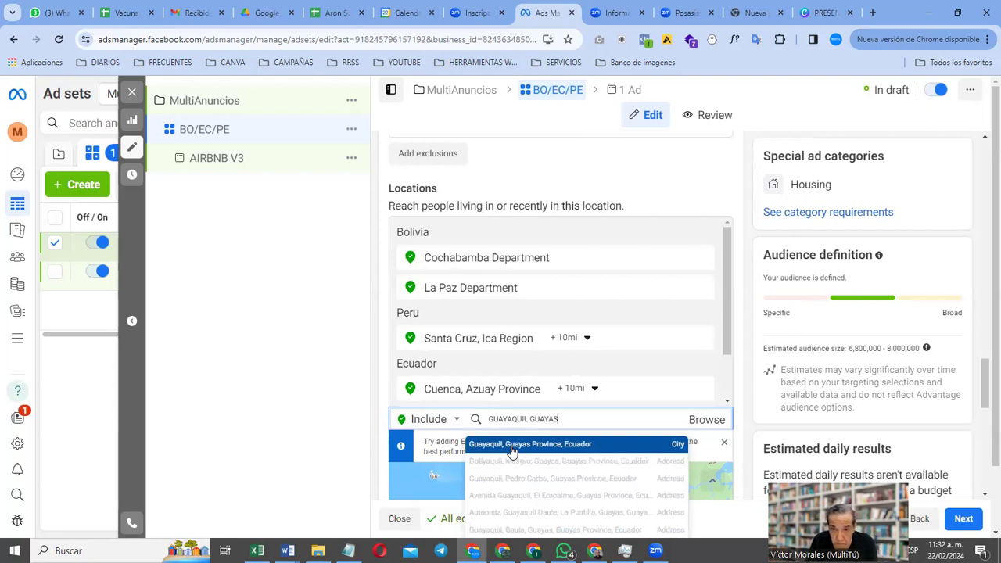
left_click(511, 447)
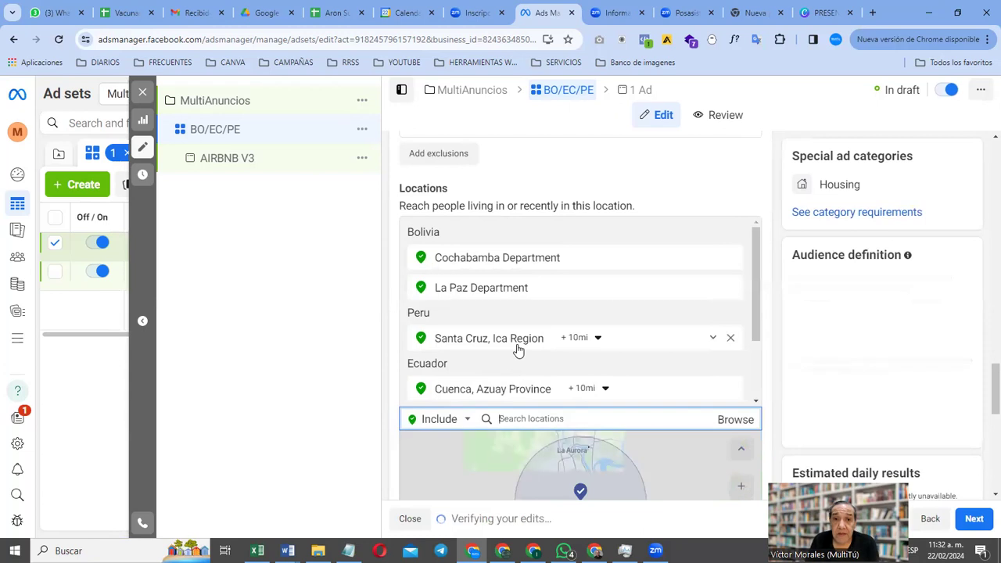
Step: Check the list of included locations and remove Santa Cruz, Ica Region under Peru
scroll(603, 295, "up", 2)
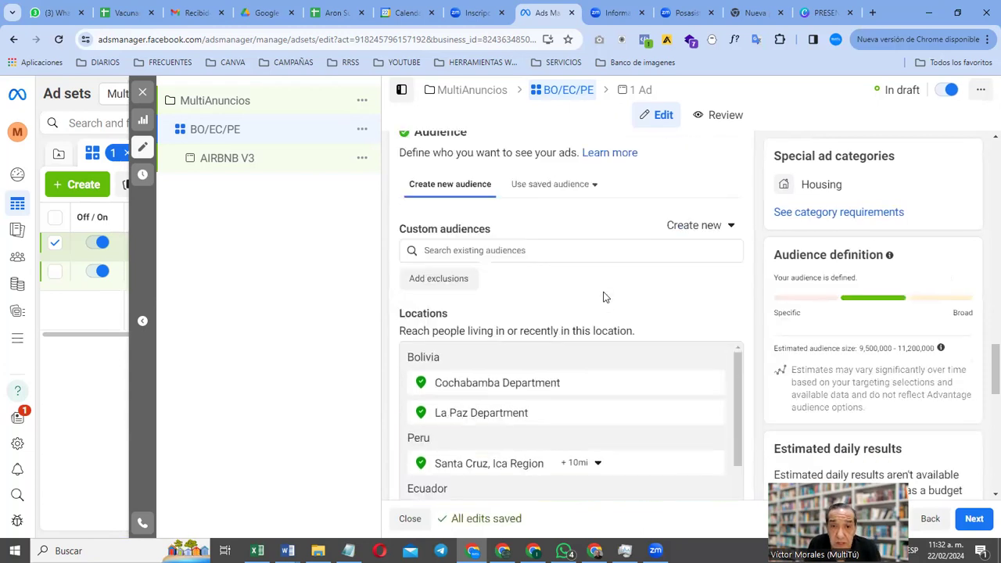
scroll(599, 383, "down", 3)
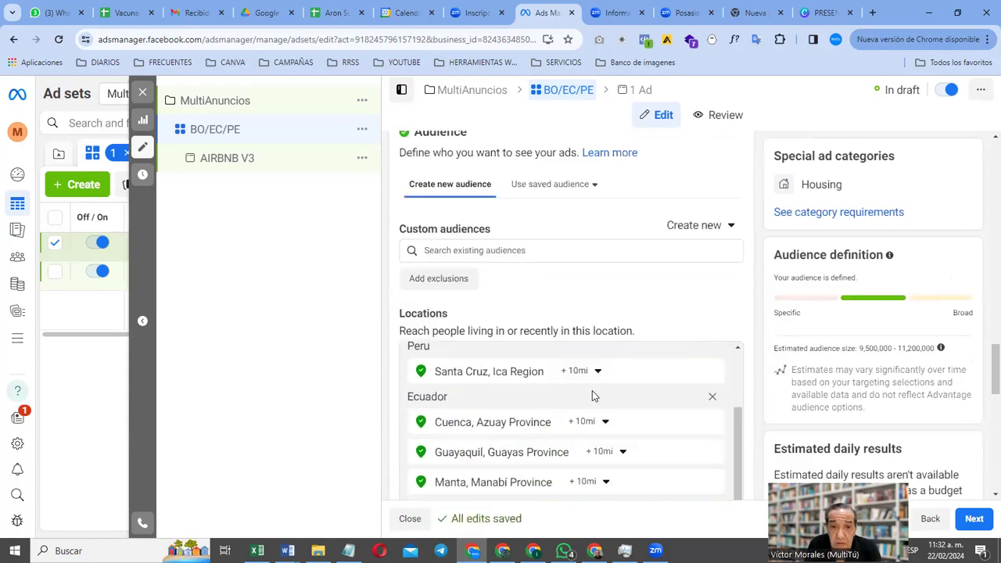
scroll(592, 396, "up", 2)
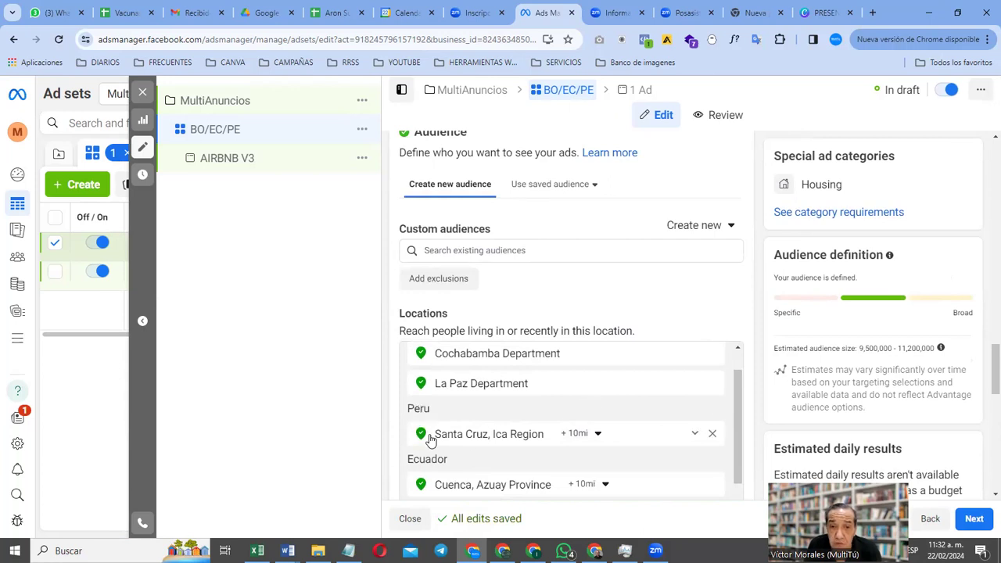
left_click(711, 434)
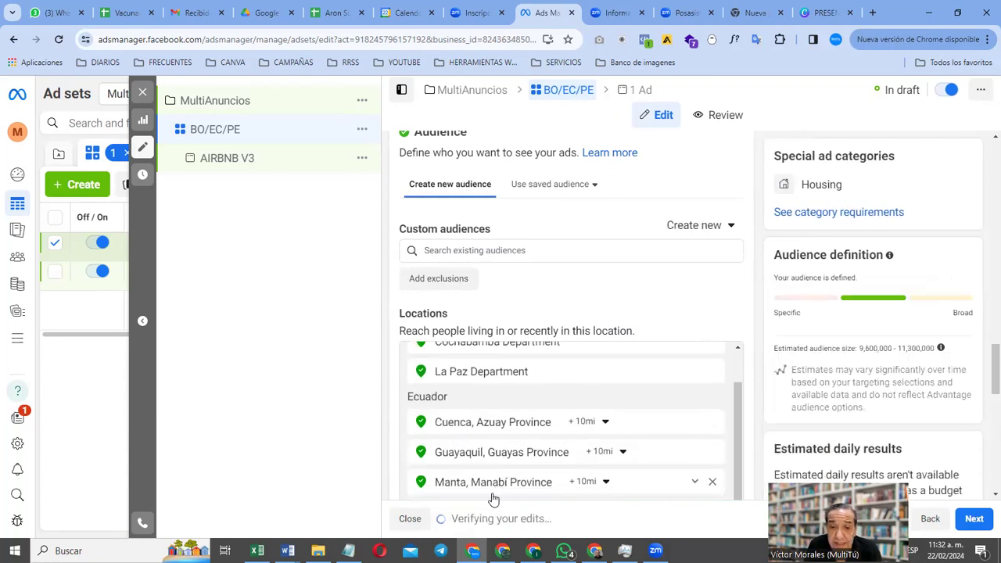
Step: Add the city of Santa Cruz de la Sierra, Santa Cruz Department, Bolivia to the included locations
scroll(521, 473, "down", 2)
left_click(519, 423)
type("sa")
key("BackSpace")
key("BackSpace")
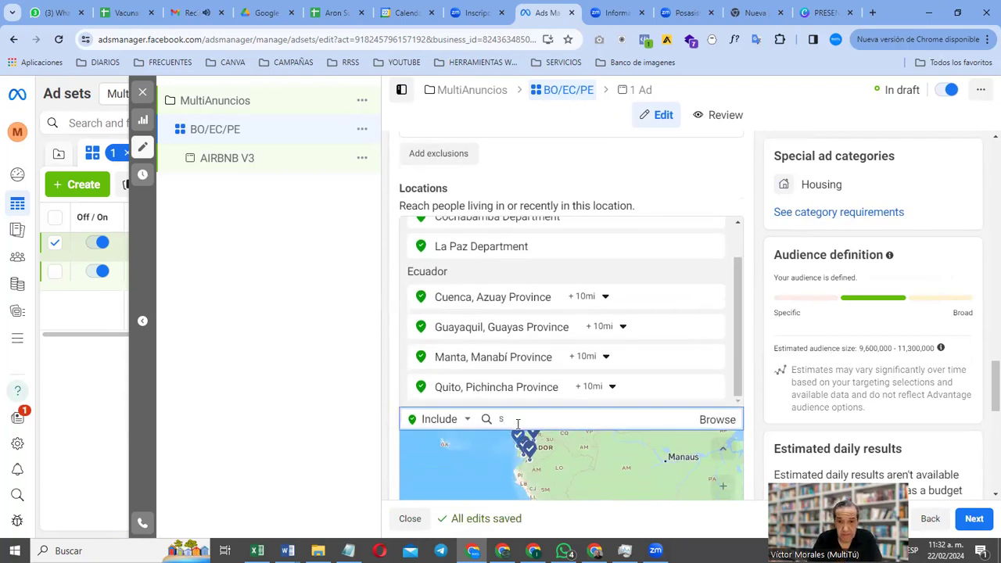
type("SANTA CRUZ")
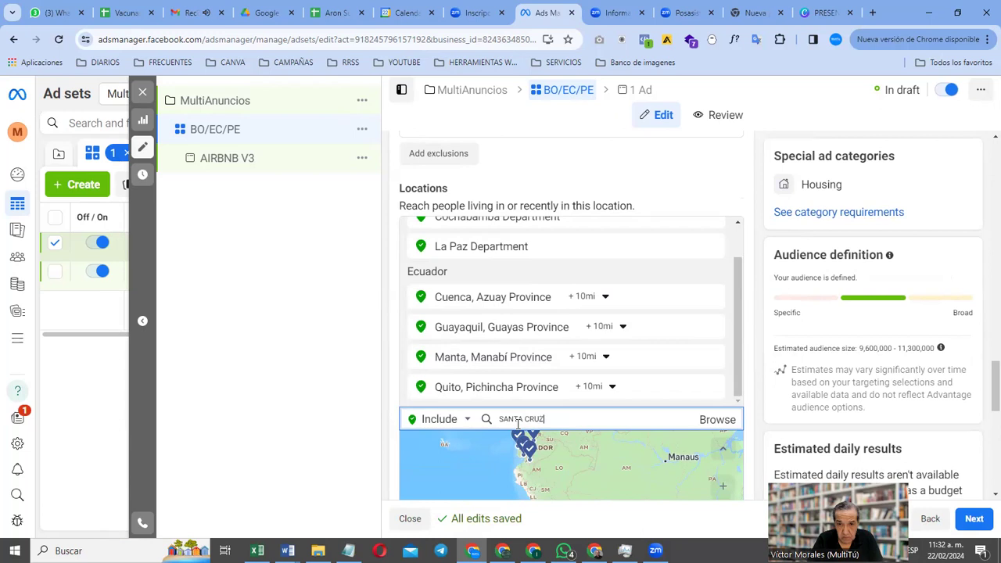
type(" DE LA SIERRA")
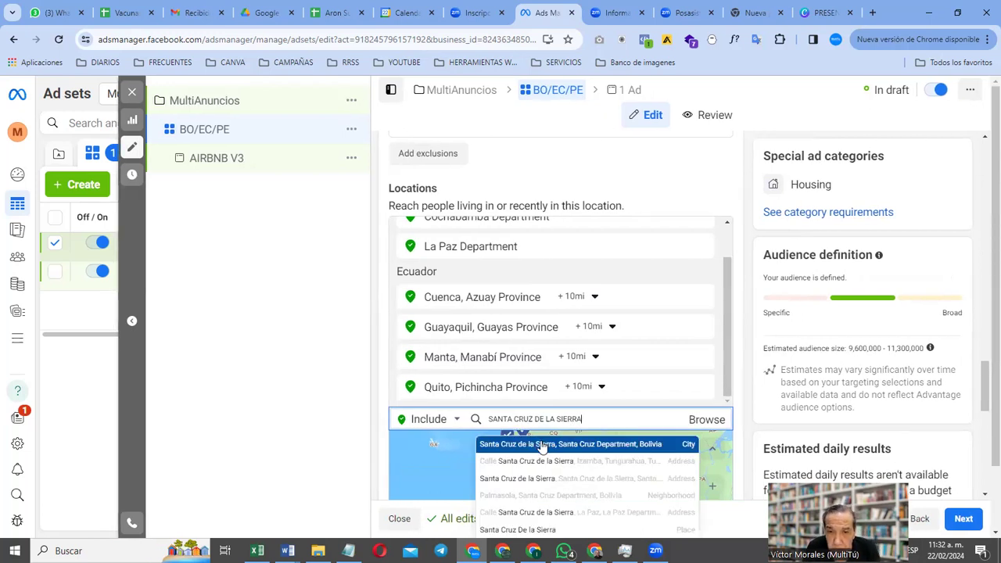
left_click(544, 445)
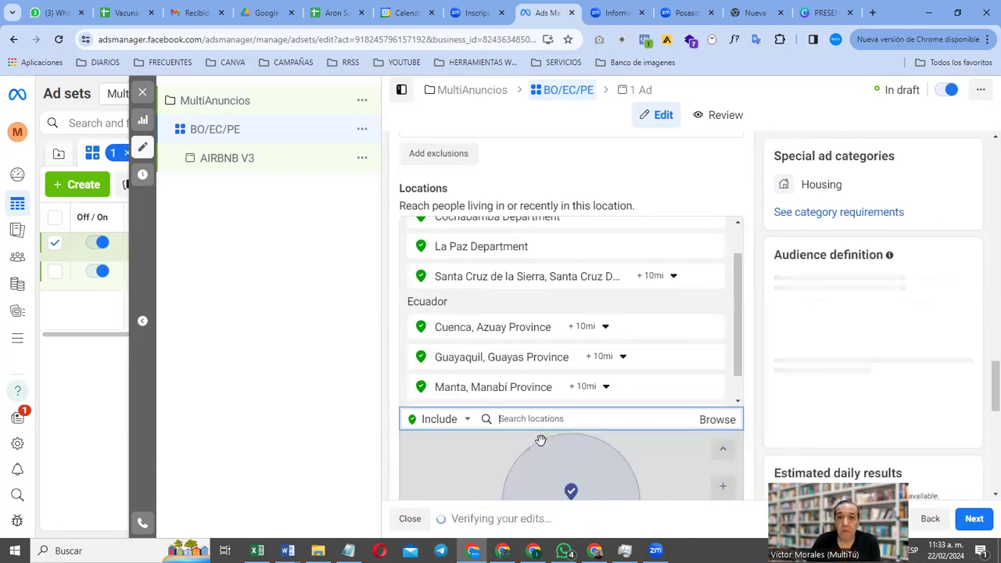
Step: Review the included locations, search for Lima and add the Lince district, Lima Region, Peru
scroll(575, 329, "up", 2)
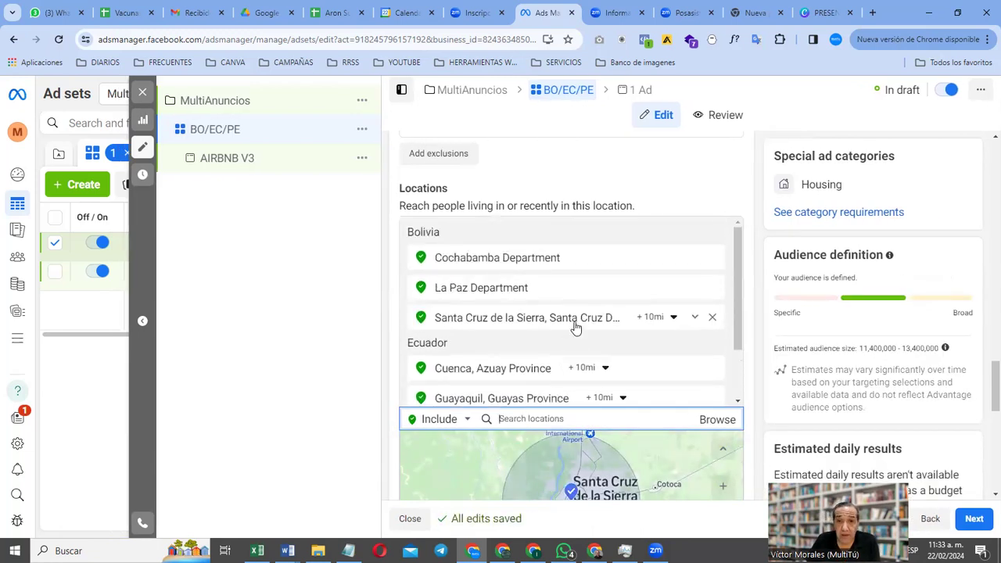
scroll(576, 328, "down", 2)
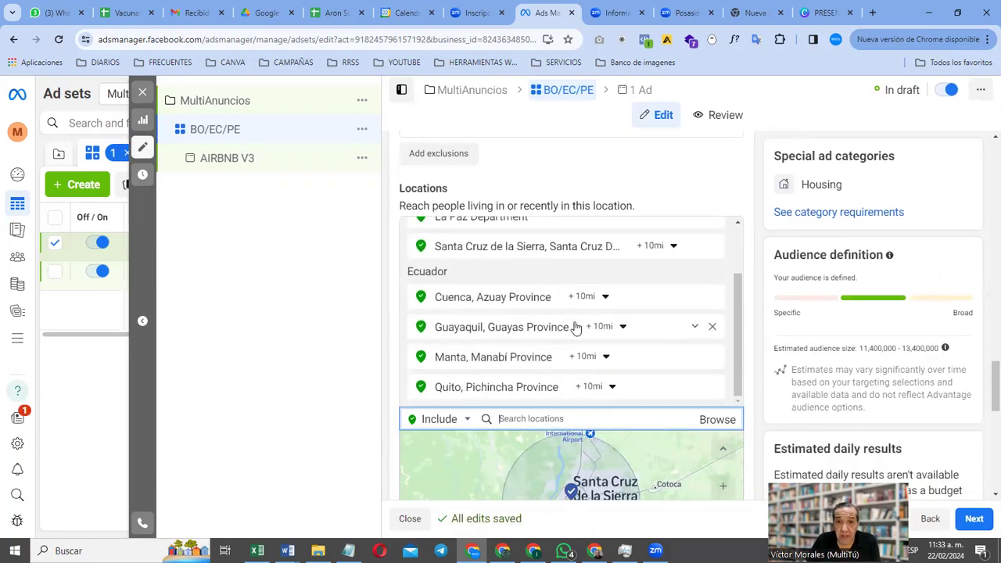
scroll(576, 327, "down", 3)
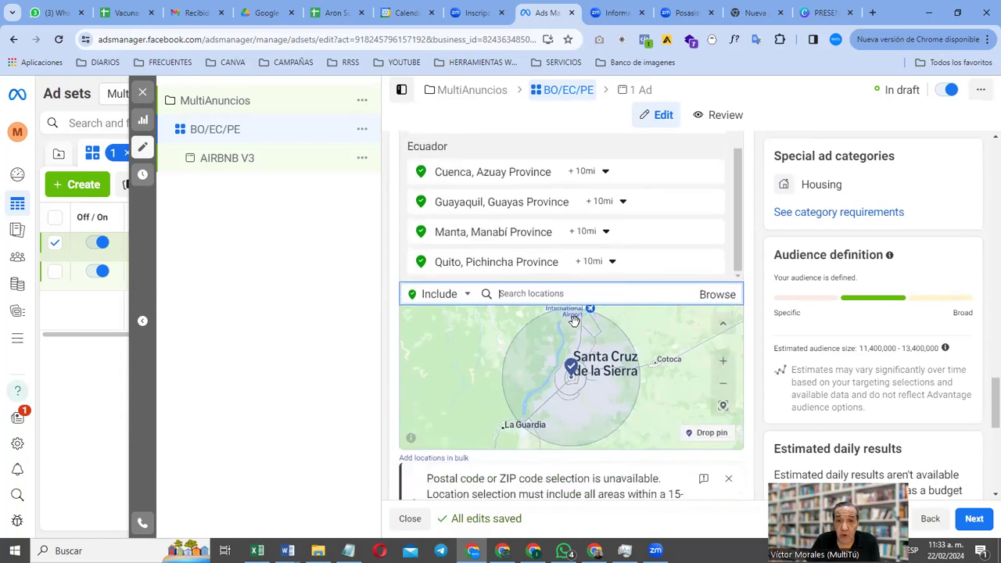
type("LIMA")
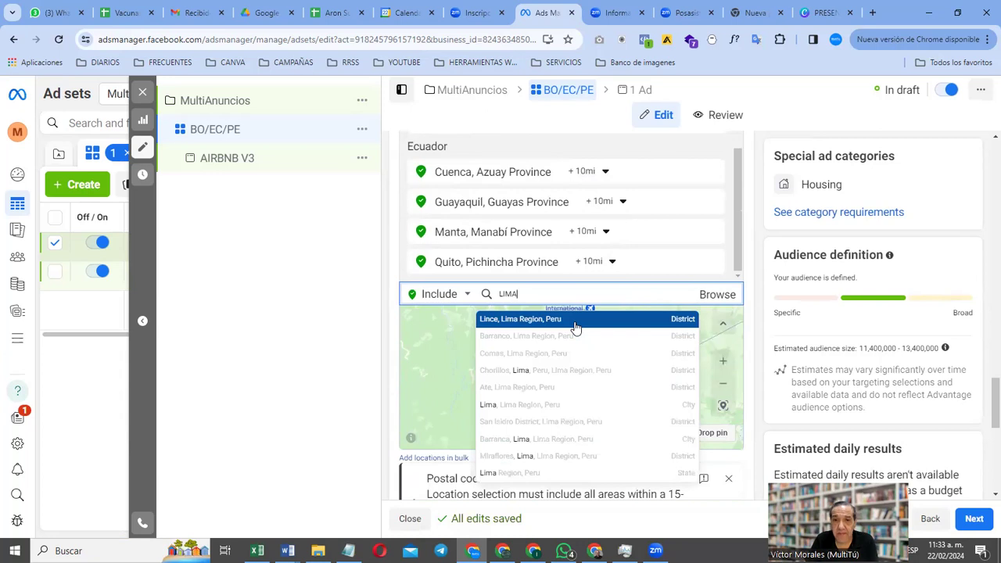
left_click(575, 322)
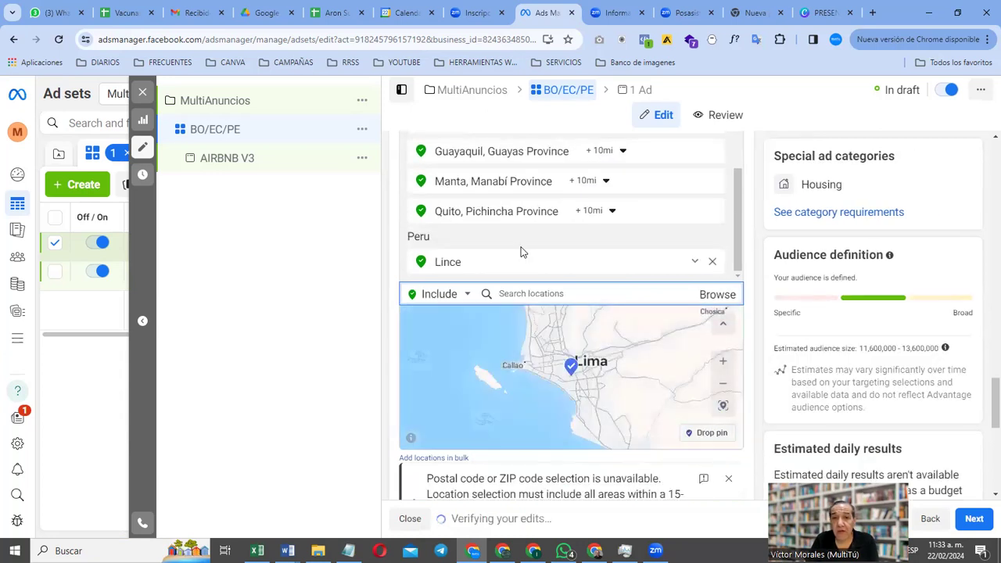
scroll(528, 251, "down", 1)
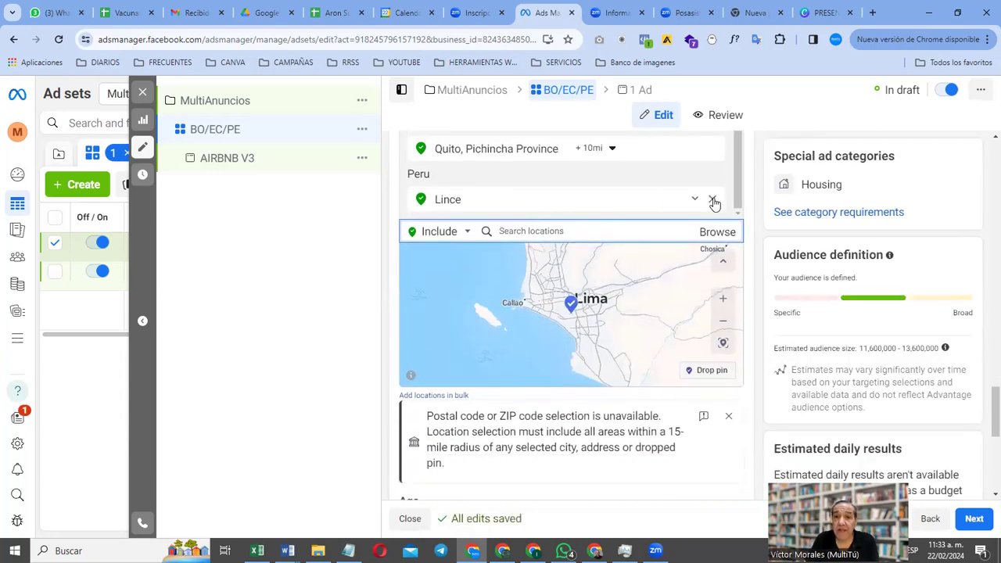
Step: Replace the Lince district with the city of Lima, Lima Region, Peru in the included locations and check the estimated audience size
left_click(714, 203)
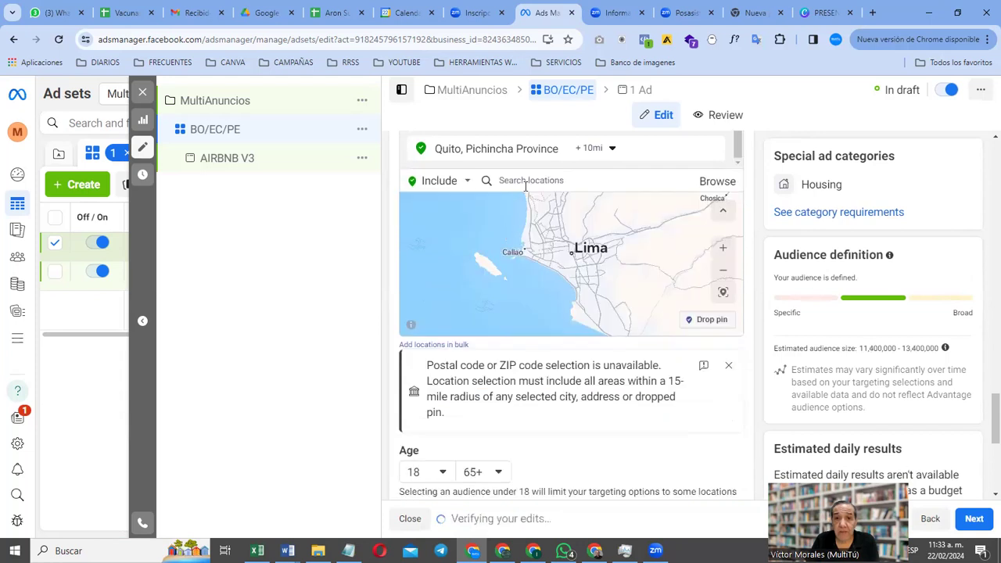
left_click(527, 180)
type("LIMA")
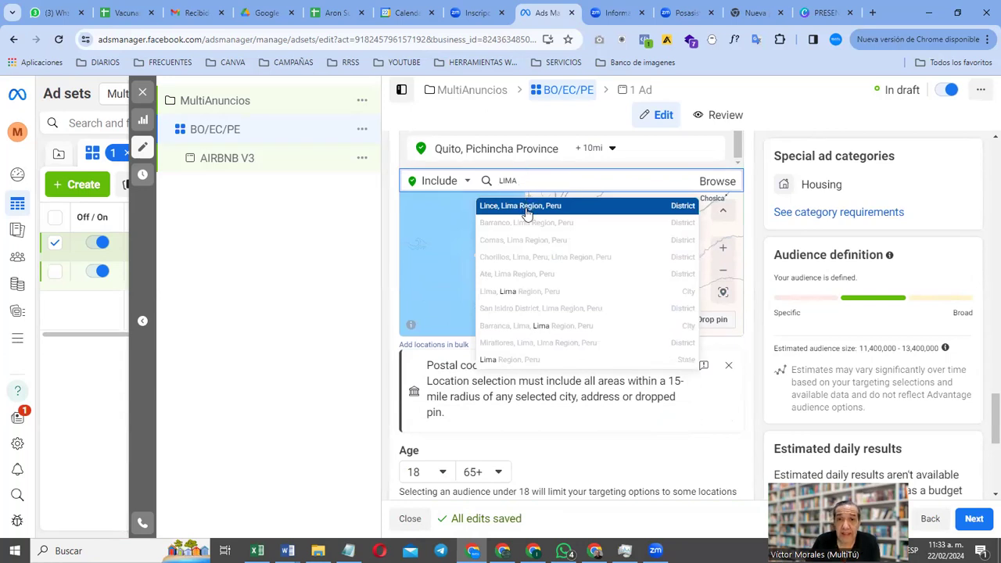
type(" REGIO")
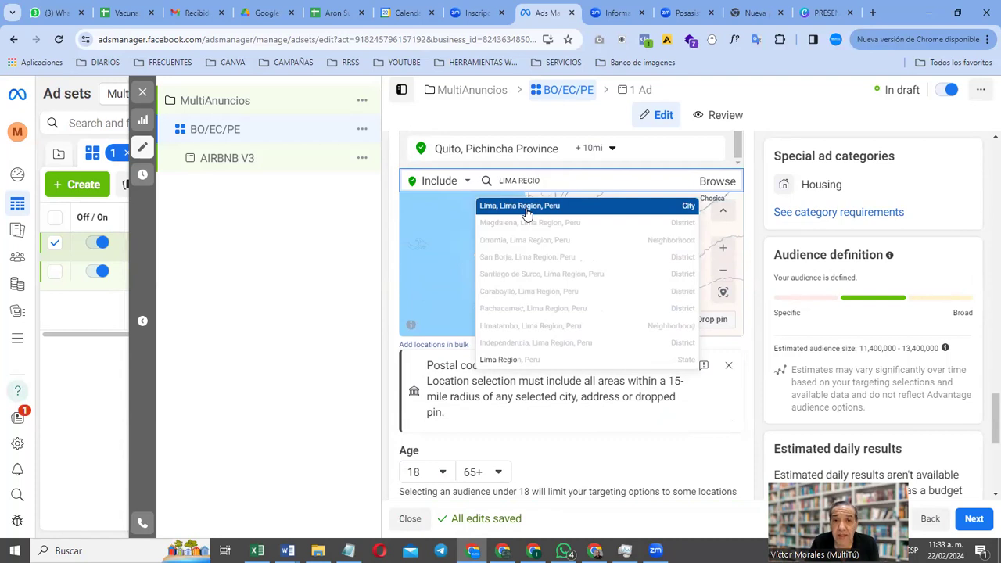
left_click(528, 209)
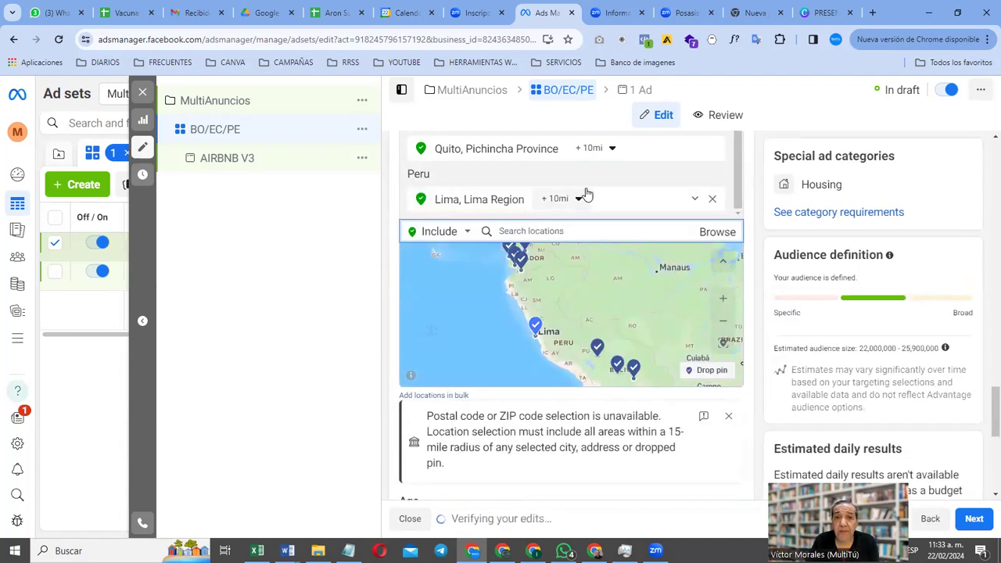
scroll(586, 194, "up", 3)
scroll(635, 173, "down", 3)
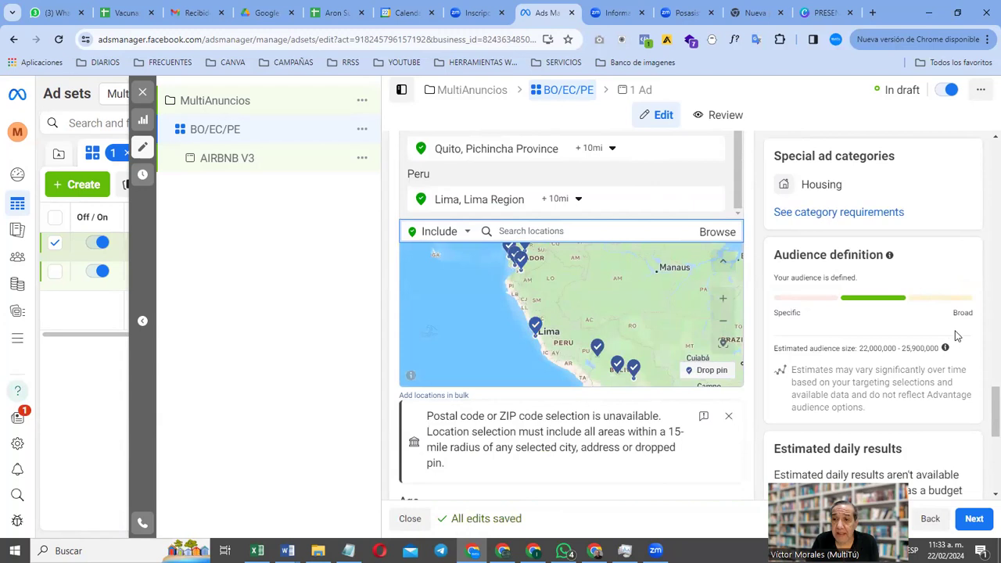
left_click_drag(940, 349, 770, 351)
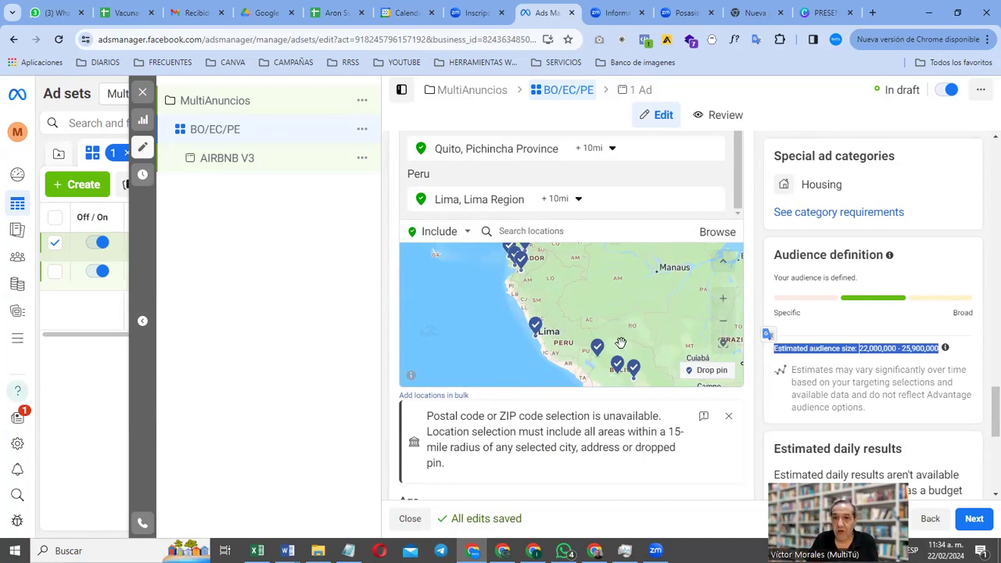
Step: Switch the ad set to manual placements and exclude Audience network from the platforms
scroll(620, 342, "down", 2)
scroll(787, 398, "down", 1)
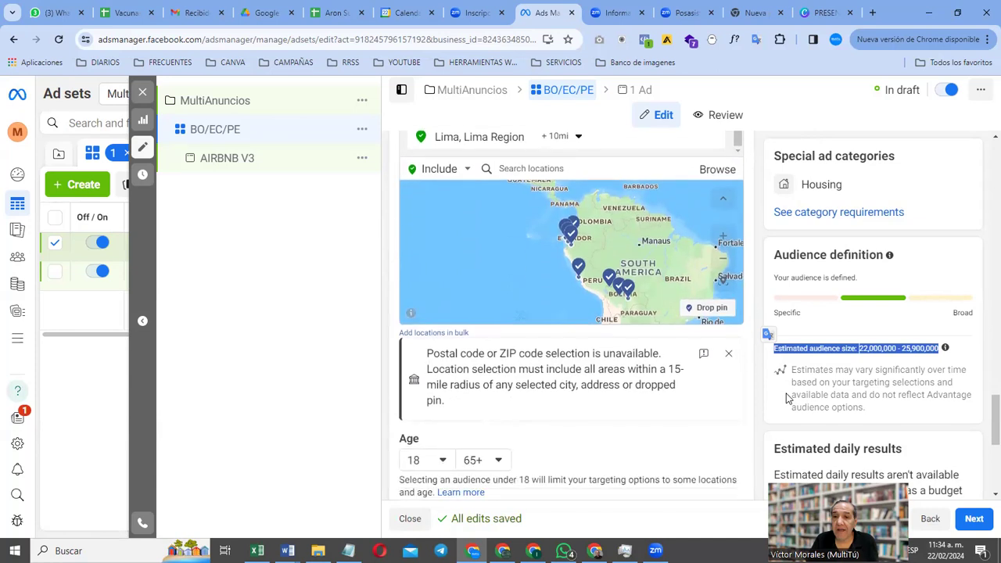
scroll(787, 397, "down", 1)
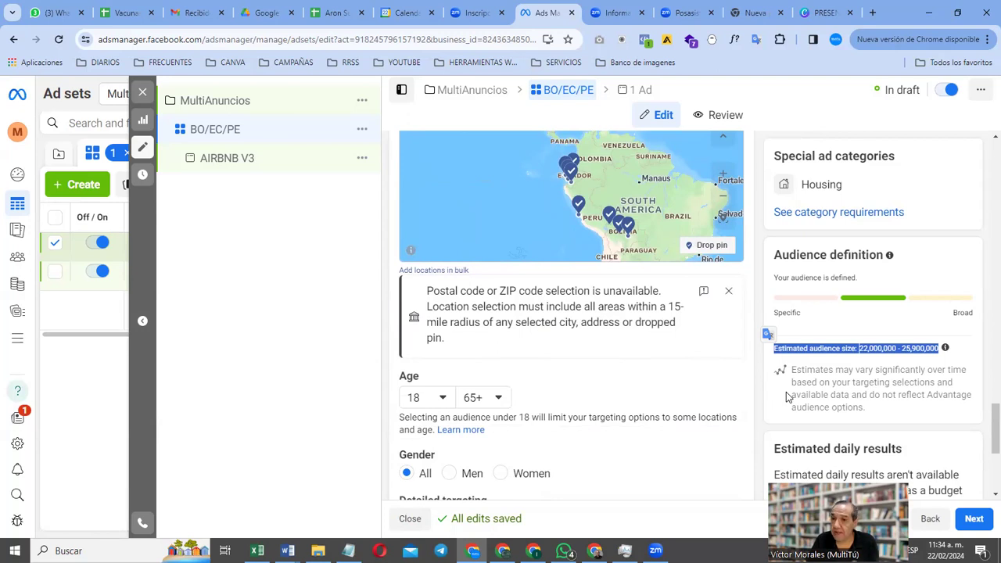
scroll(786, 398, "down", 3)
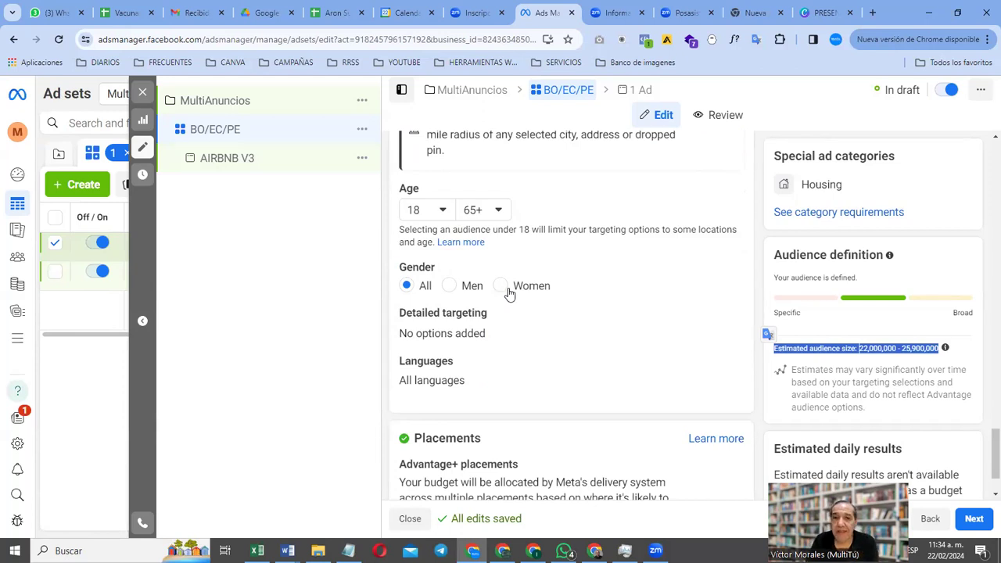
scroll(509, 291, "down", 1)
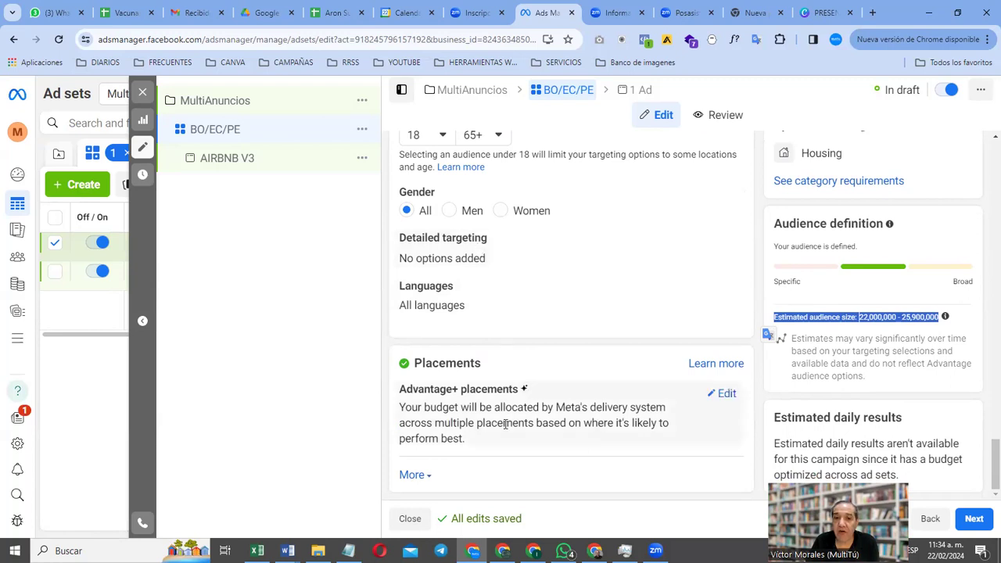
left_click(726, 396)
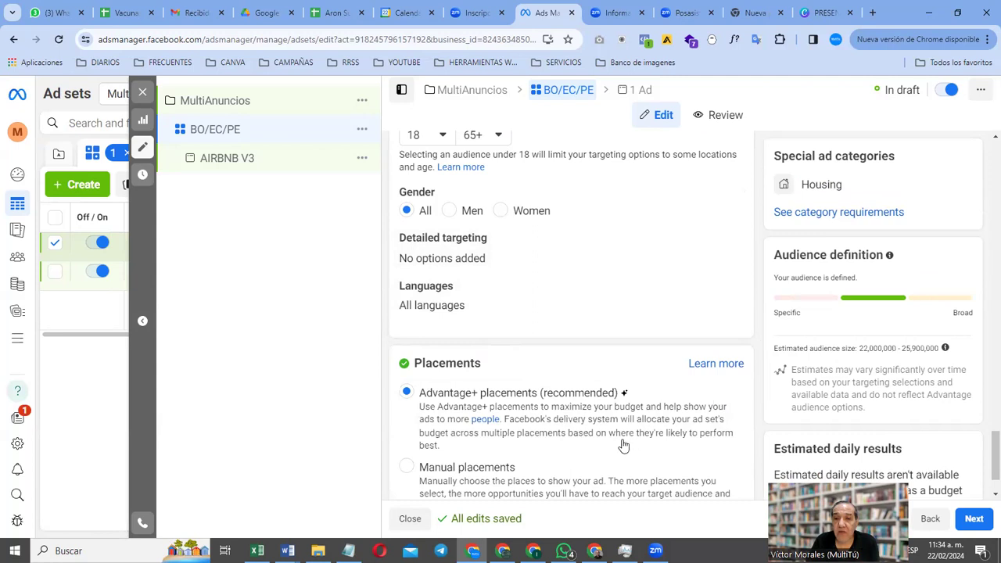
scroll(621, 449, "down", 1)
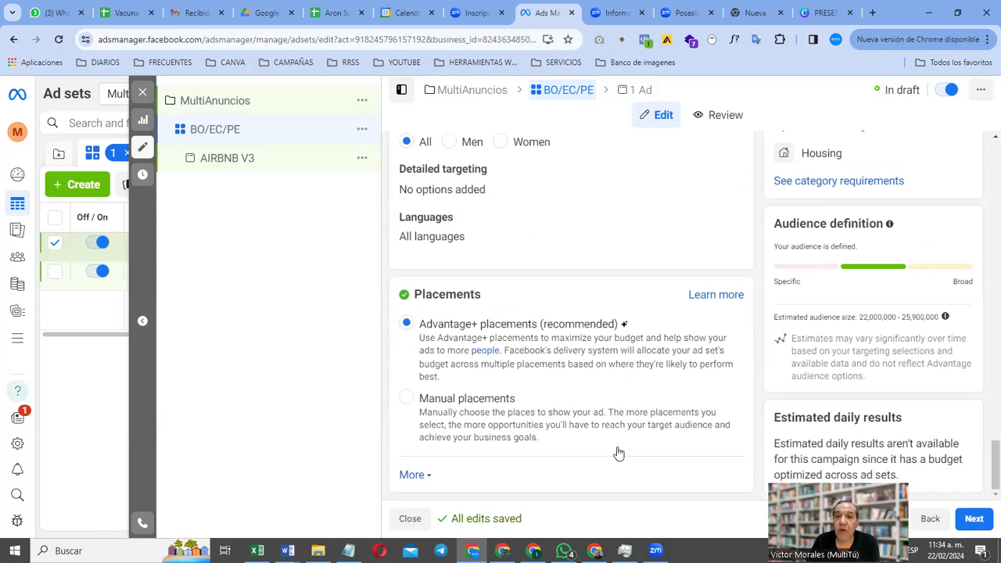
left_click(475, 411)
scroll(473, 412, "down", 3)
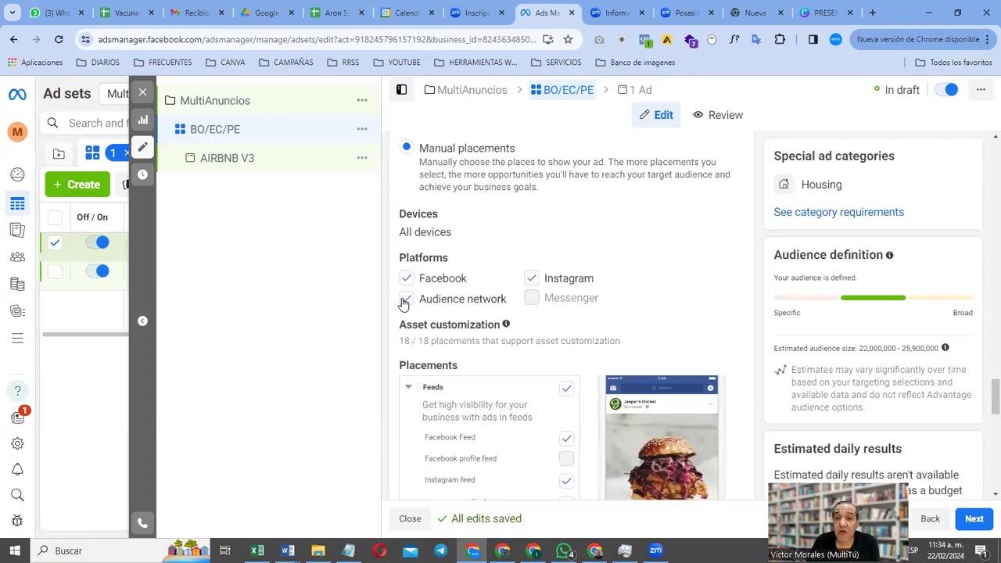
left_click(406, 302)
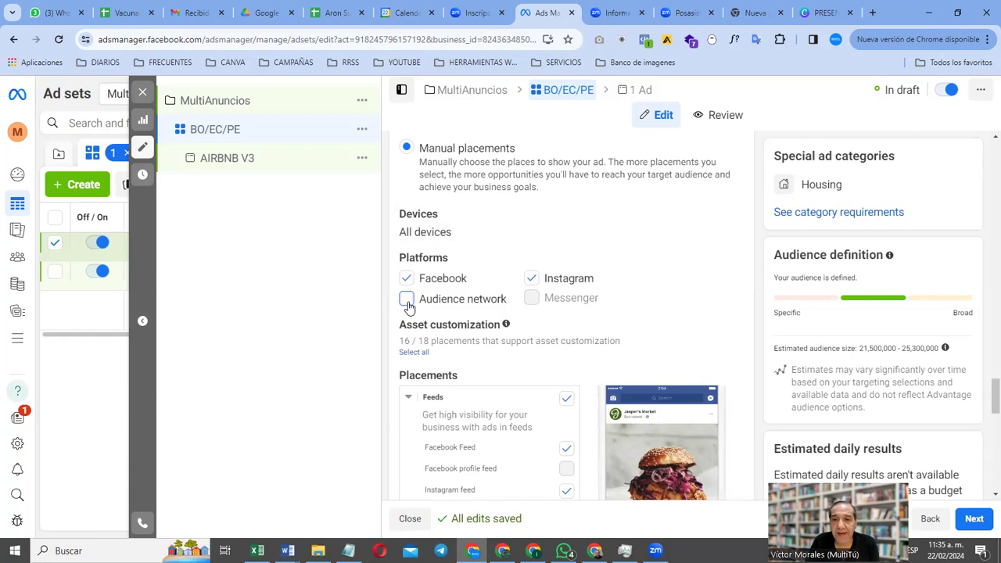
Step: Review the BO/EC/PE ad set's selected placements, conversion location, performance goal, bid control, schedule, audience and platforms
scroll(692, 327, "down", 4)
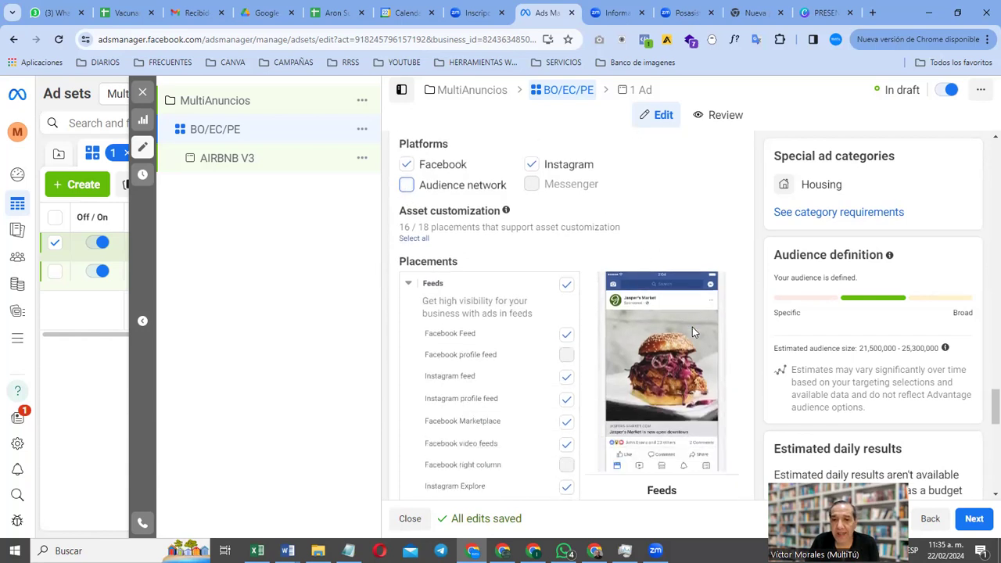
scroll(692, 332, "down", 6)
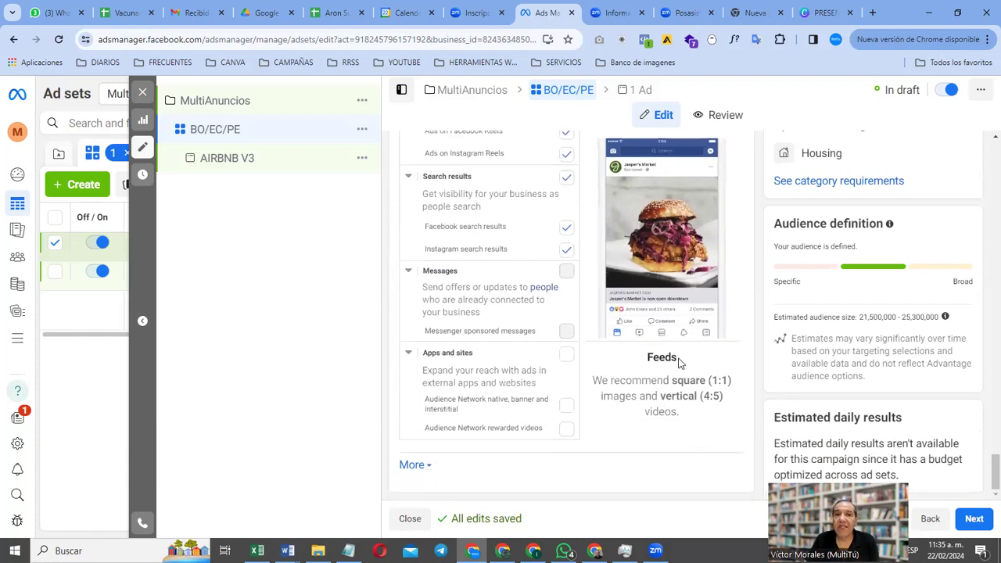
scroll(679, 360, "up", 15)
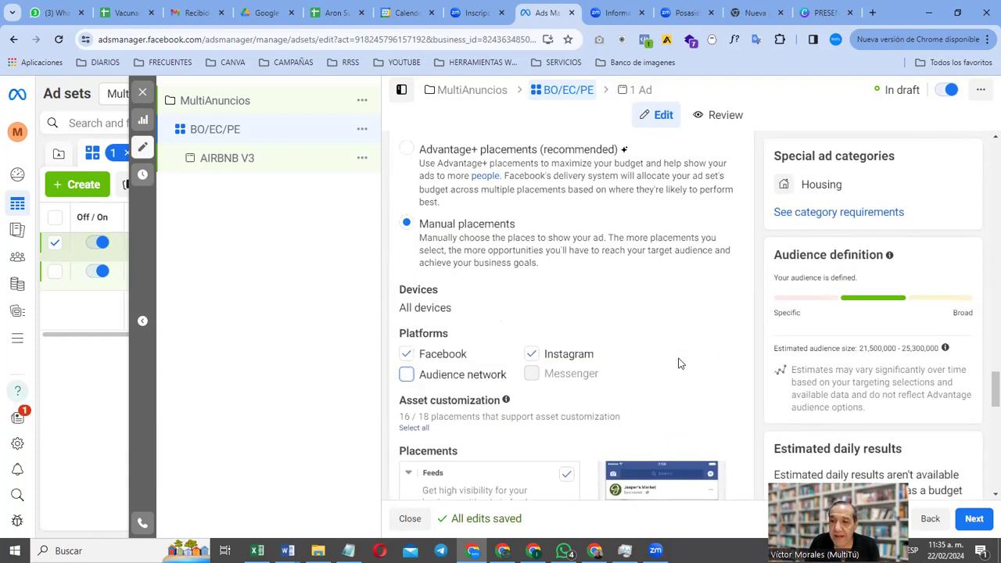
scroll(679, 360, "up", 15)
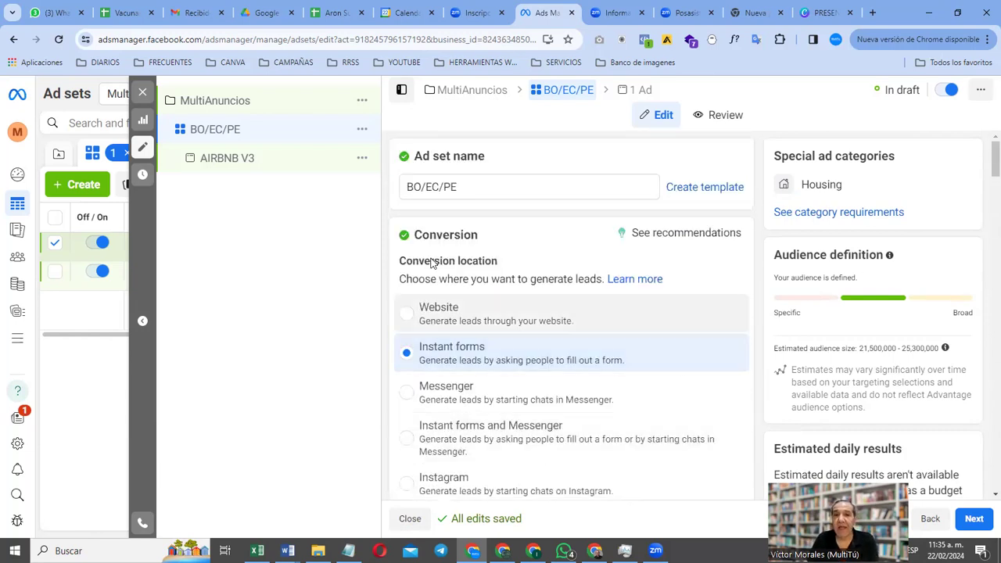
scroll(450, 204, "down", 3)
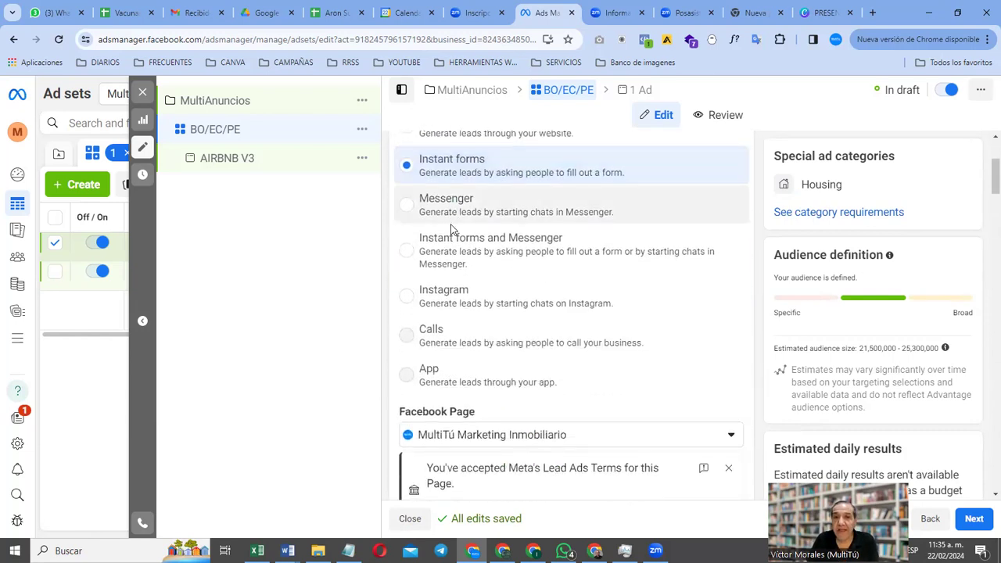
scroll(449, 235, "down", 1)
scroll(450, 250, "down", 2)
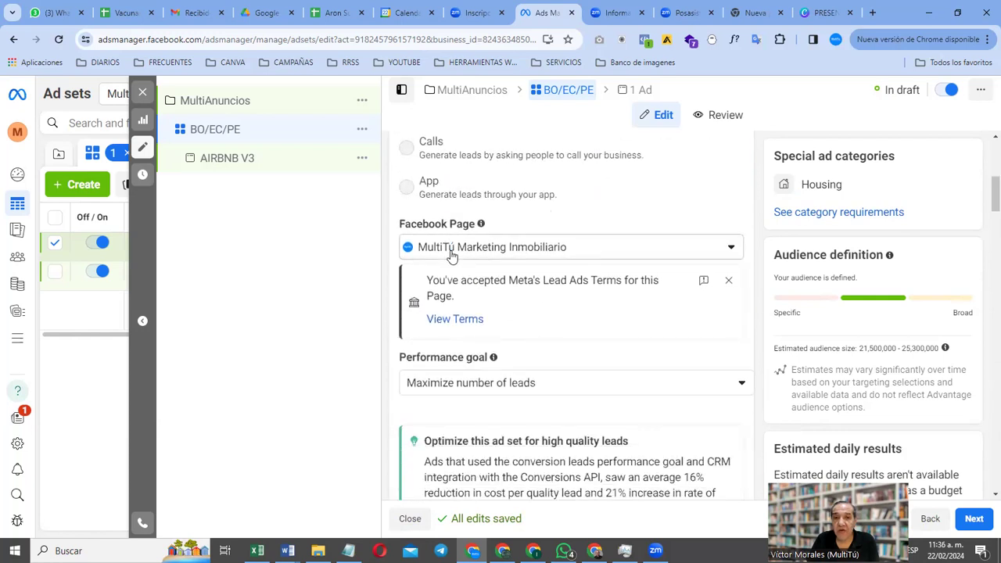
scroll(452, 256, "down", 1)
scroll(452, 258, "down", 2)
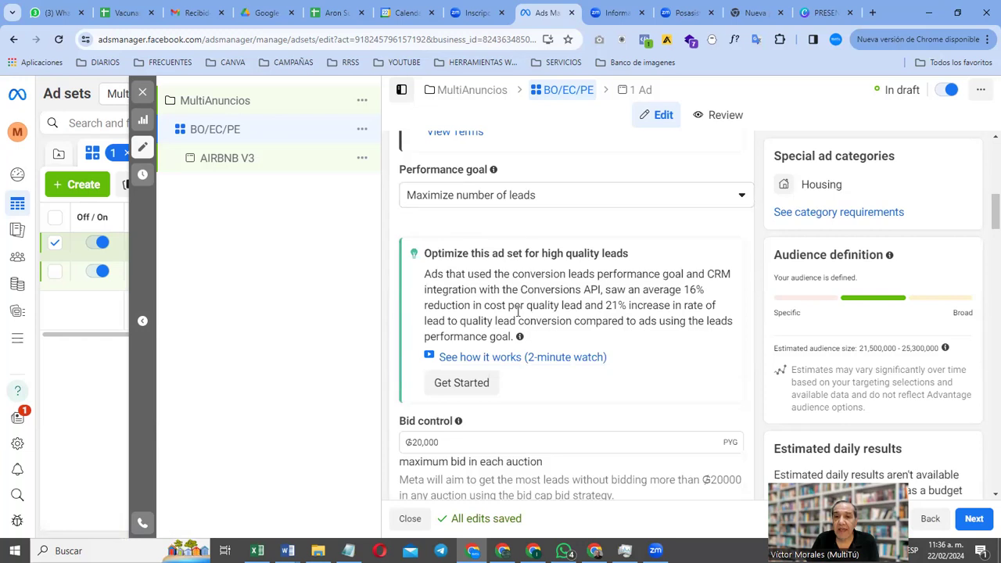
scroll(516, 325, "down", 3)
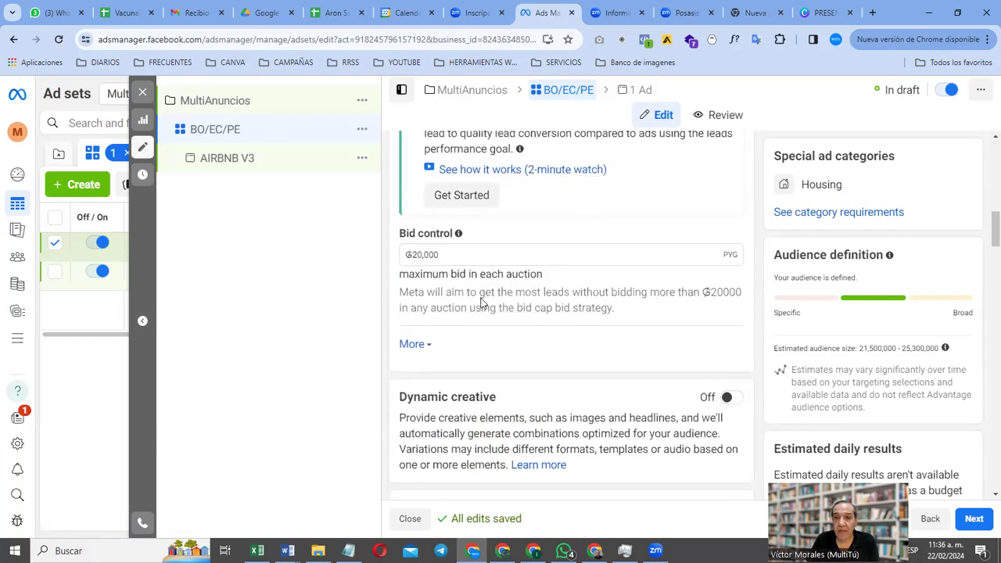
scroll(483, 303, "down", 5)
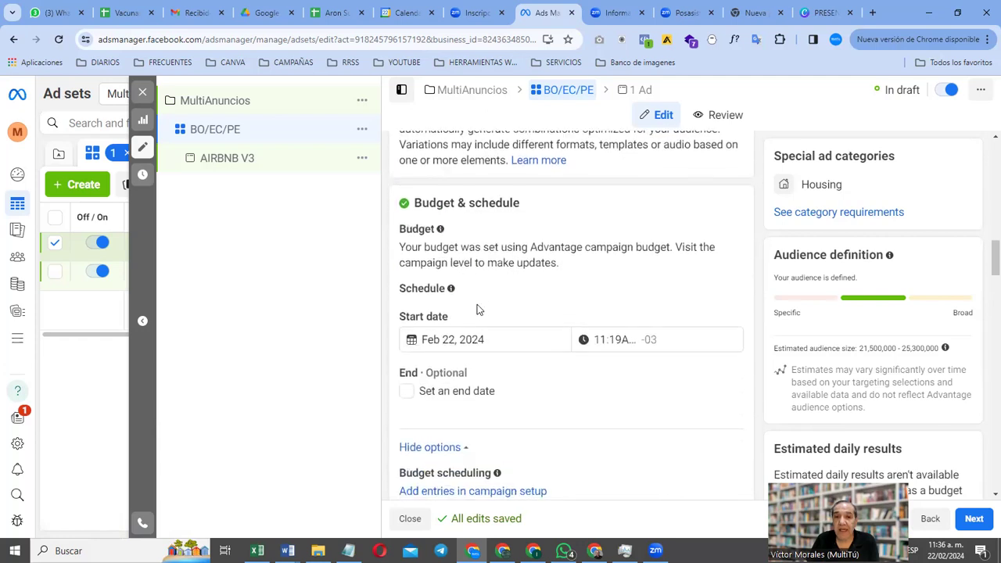
scroll(479, 309, "down", 1)
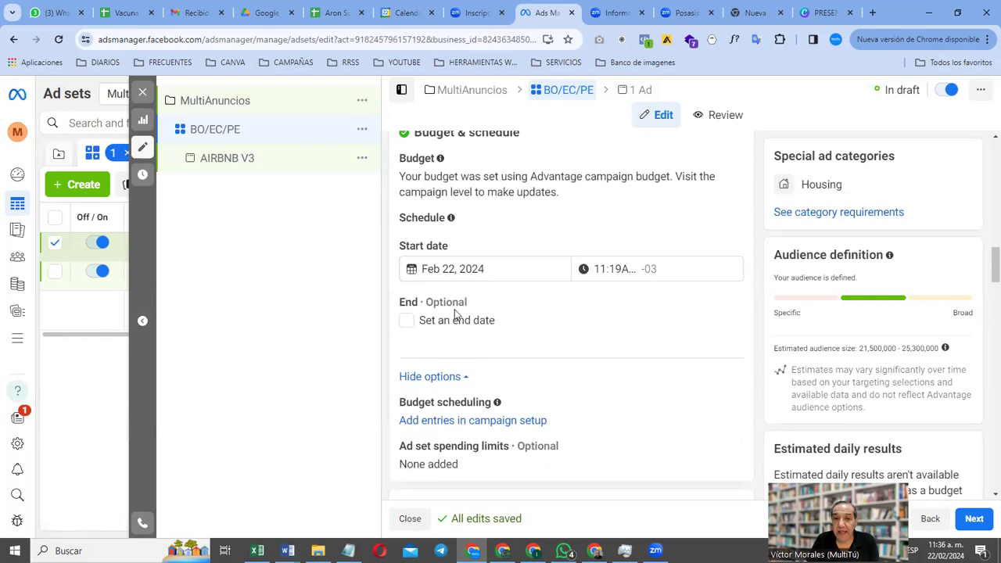
scroll(456, 315, "down", 2)
scroll(456, 318, "down", 4)
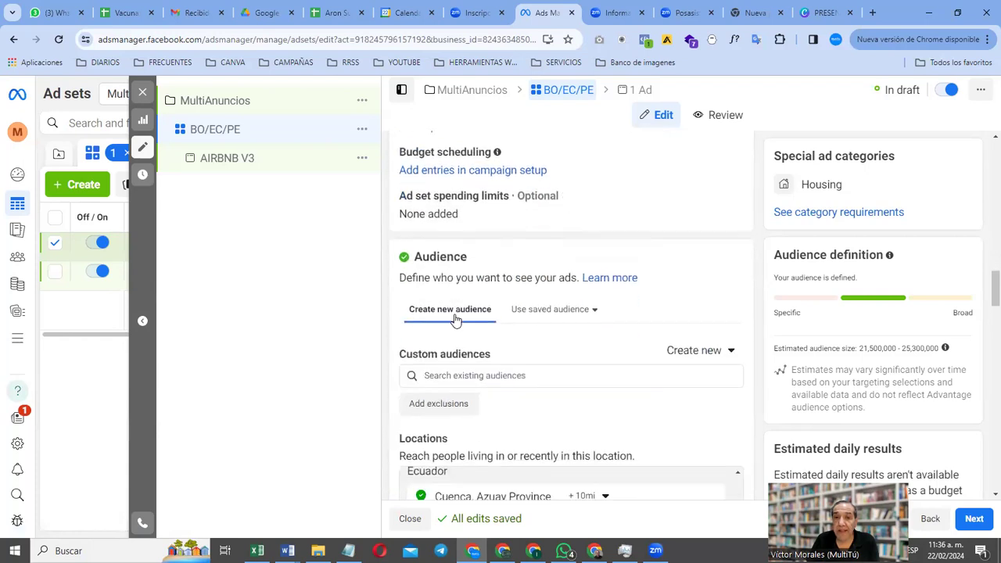
scroll(456, 321, "down", 2)
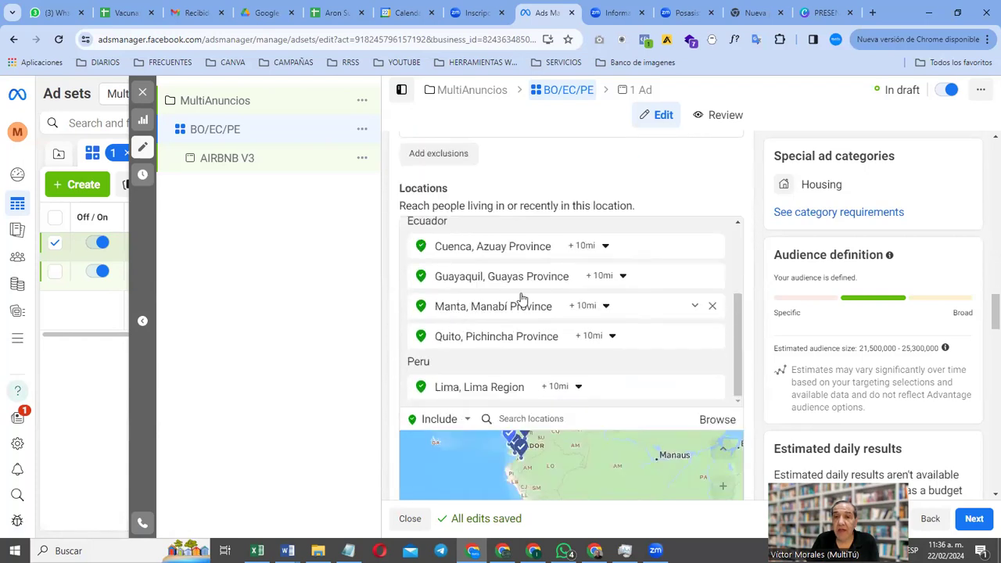
scroll(521, 298, "down", 3)
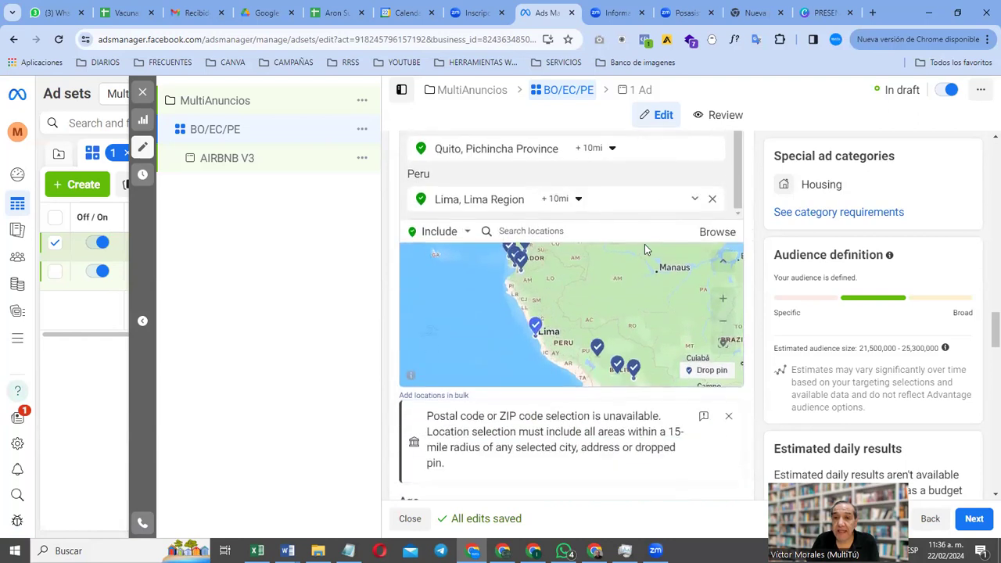
scroll(625, 295, "down", 1)
scroll(556, 438, "down", 5)
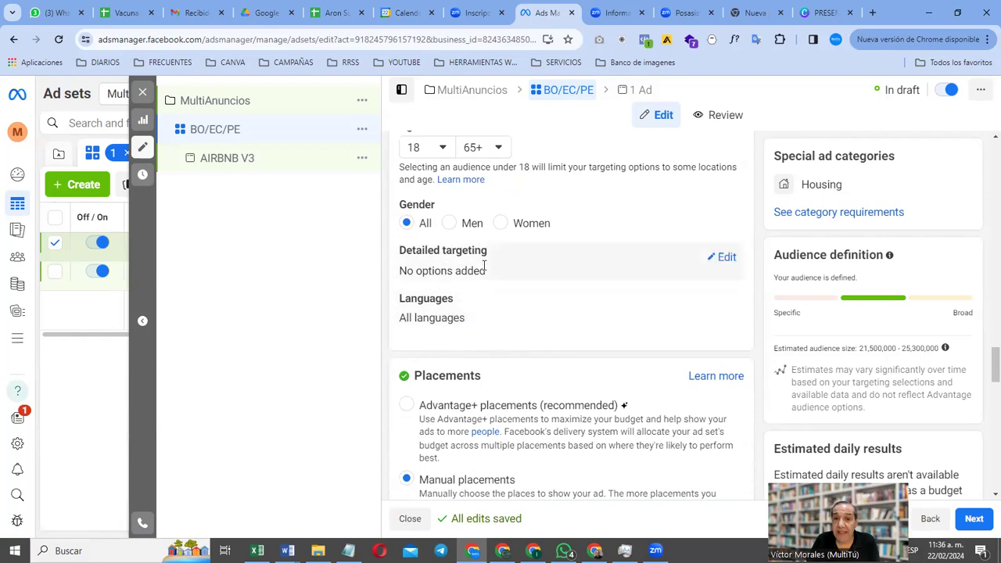
scroll(490, 421, "down", 3)
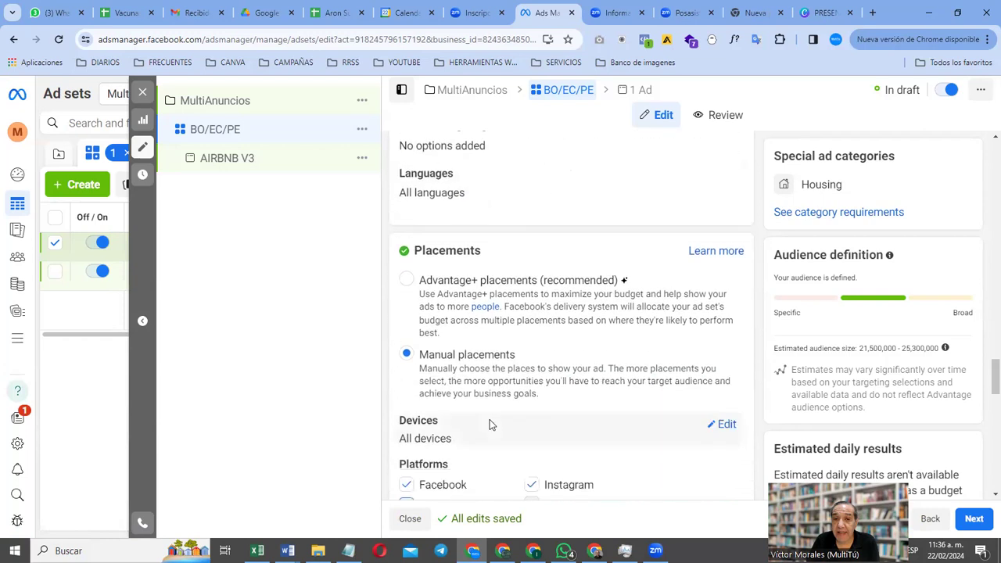
scroll(490, 421, "down", 1)
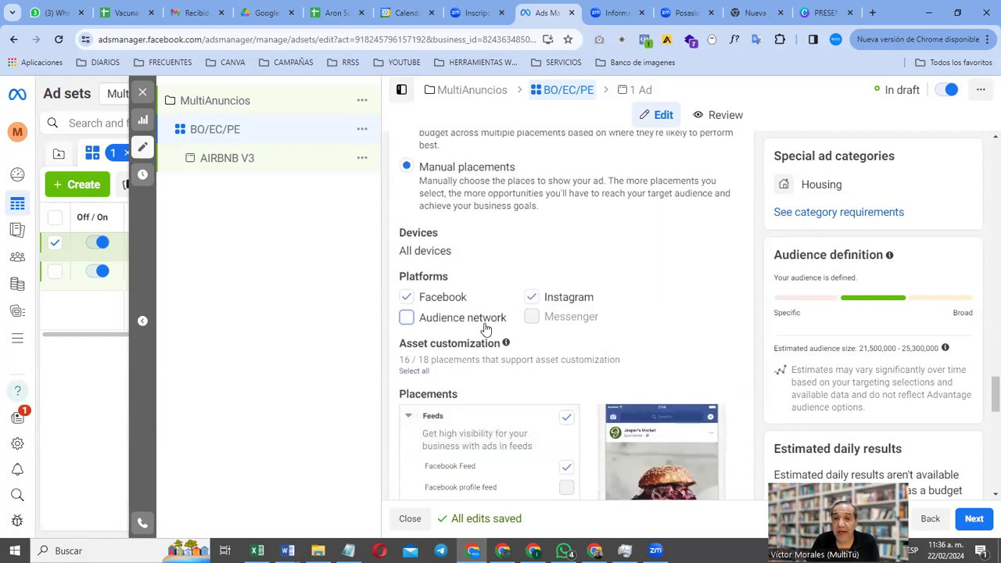
scroll(485, 337, "down", 5)
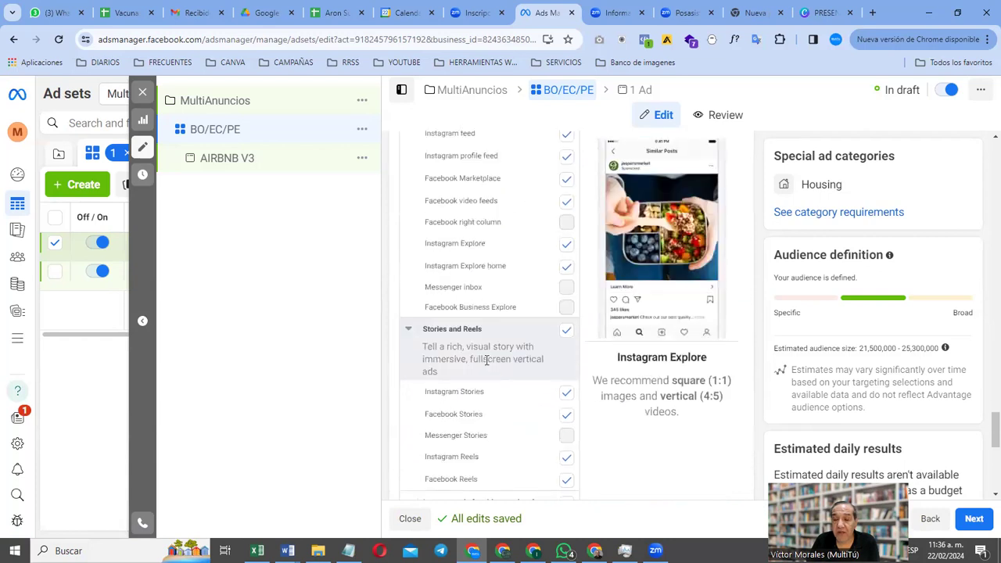
Step: Continue to the AIRBNB V3 ad and check its name, Facebook Page identity and ad setup format
left_click(975, 518)
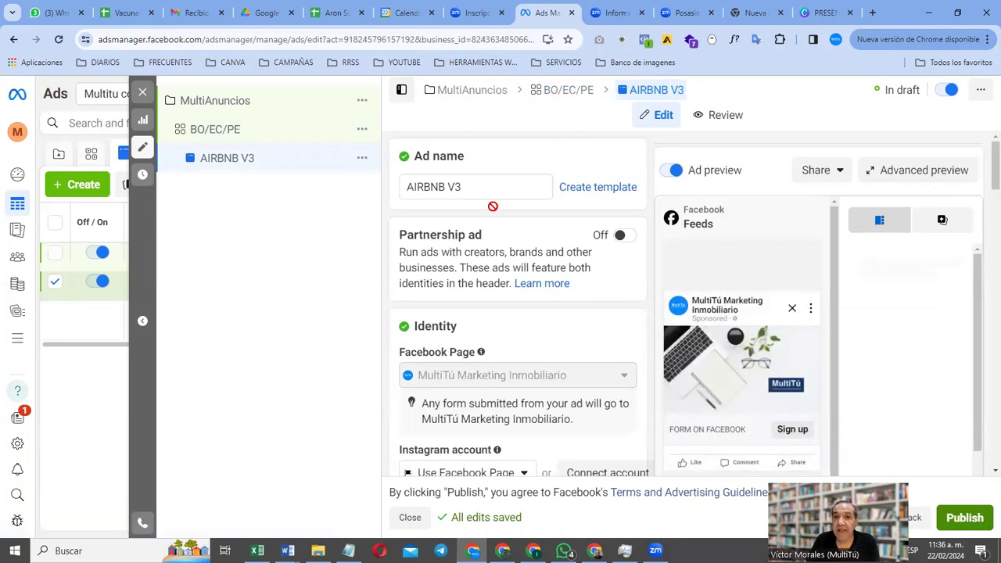
left_click_drag(489, 187, 391, 194)
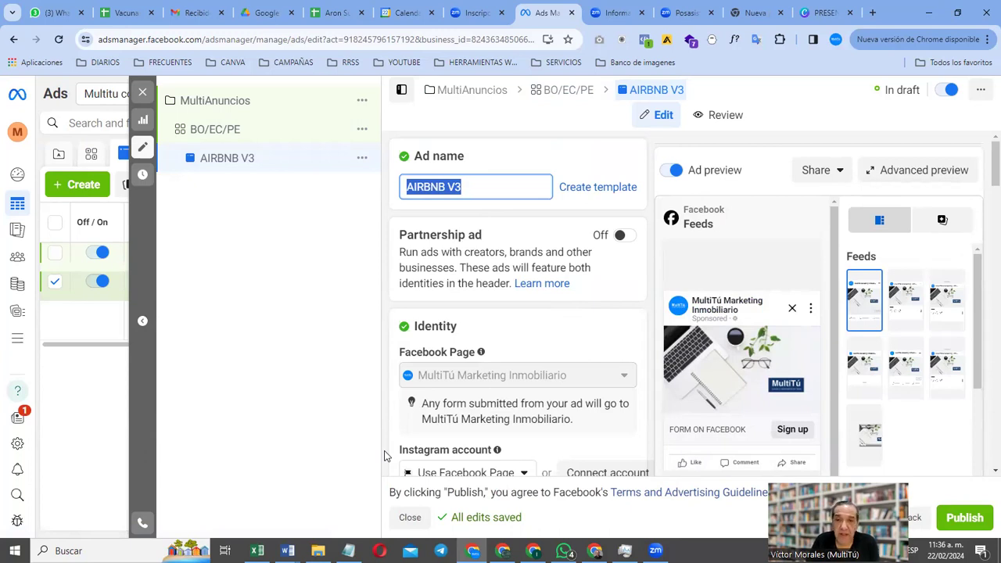
mouse_move(568, 378)
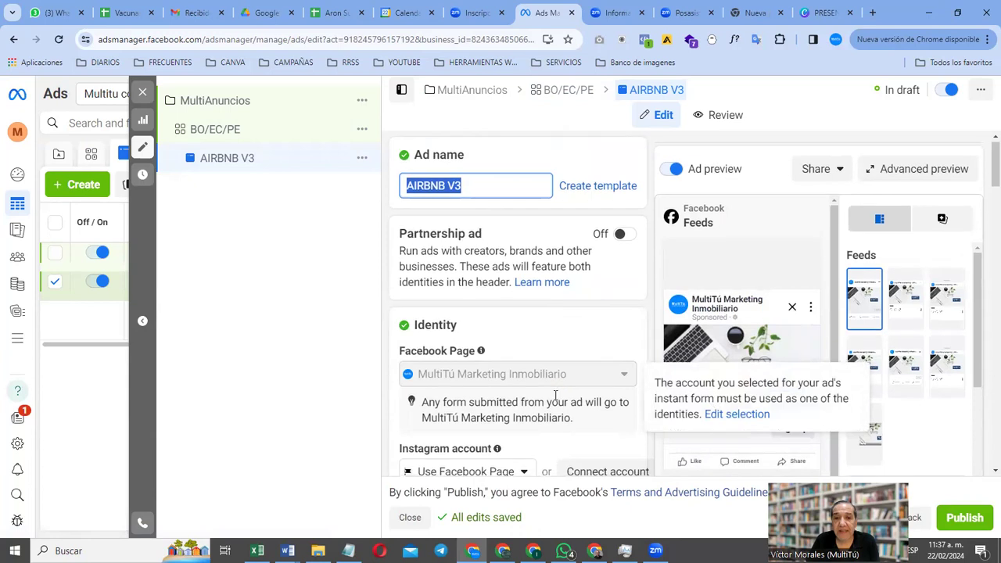
scroll(556, 395, "down", 3)
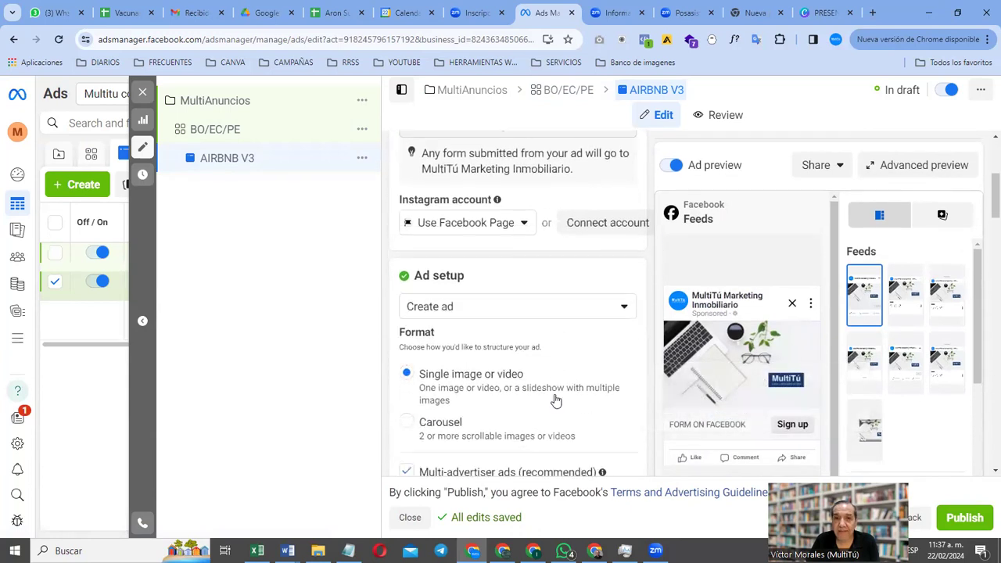
Step: Check the AIRBNB V3 ad's setup and remove all existing media from its ad creative
scroll(555, 401, "up", 2)
scroll(554, 401, "down", 2)
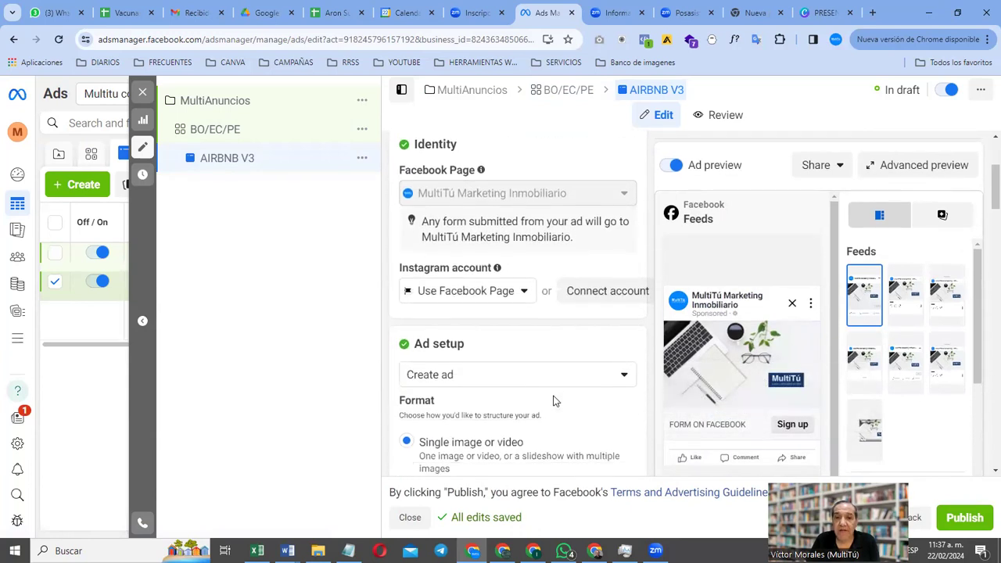
scroll(553, 401, "down", 2)
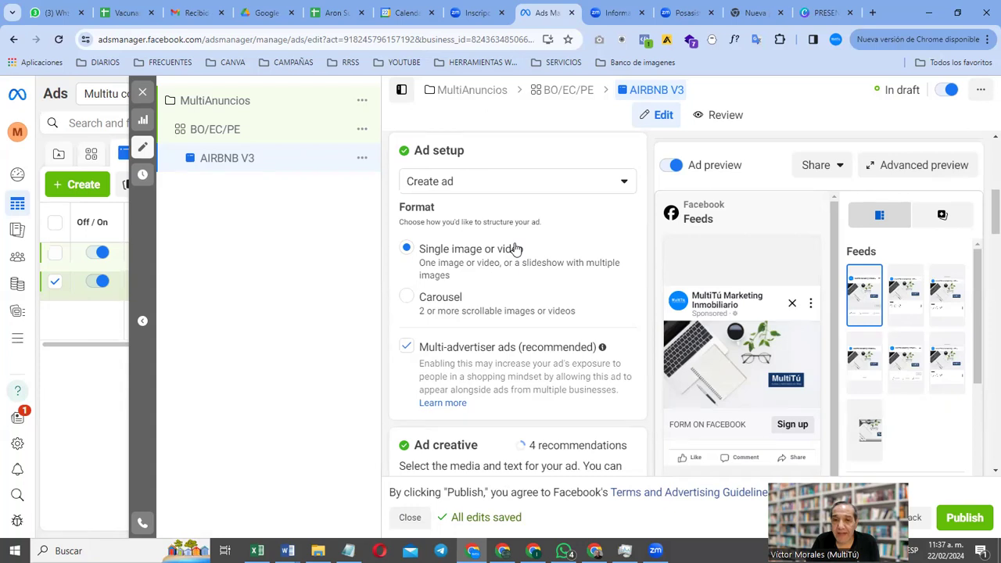
scroll(515, 249, "up", 2)
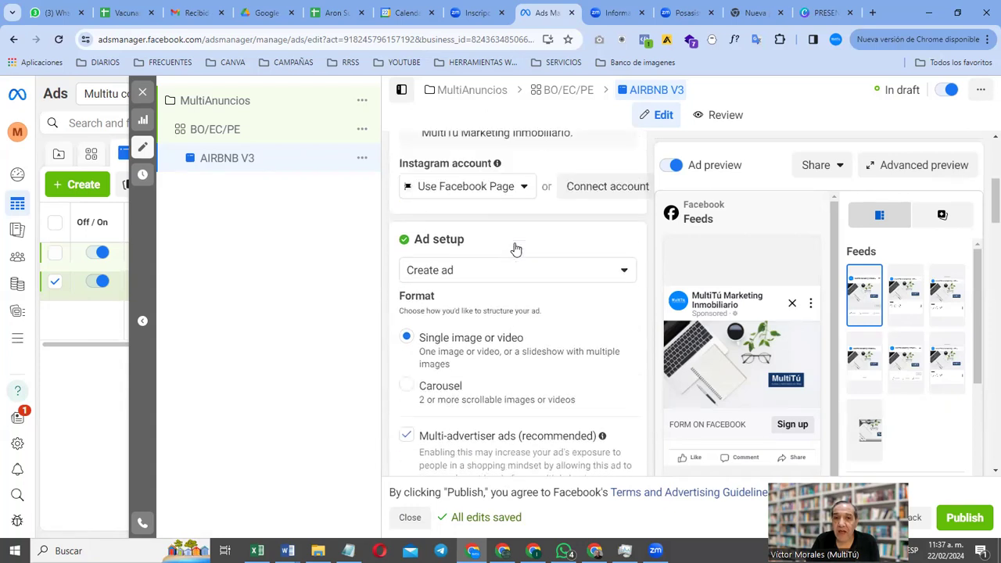
scroll(514, 249, "down", 2)
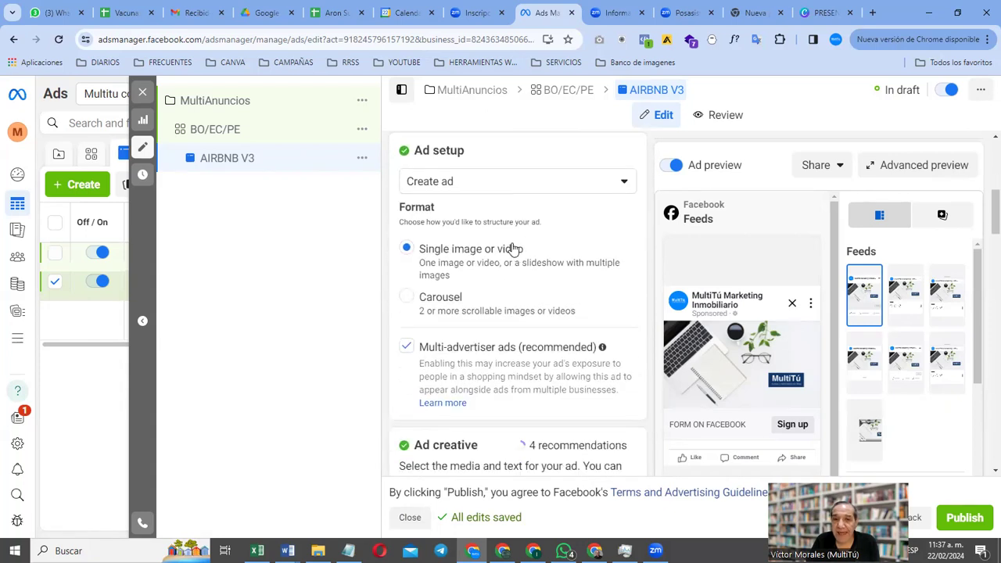
scroll(514, 249, "down", 3)
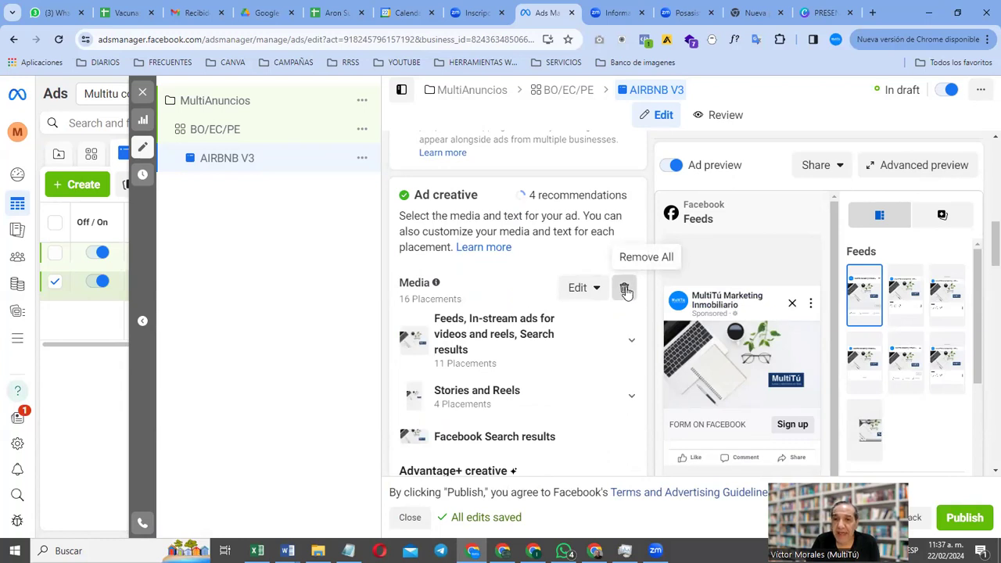
left_click(626, 291)
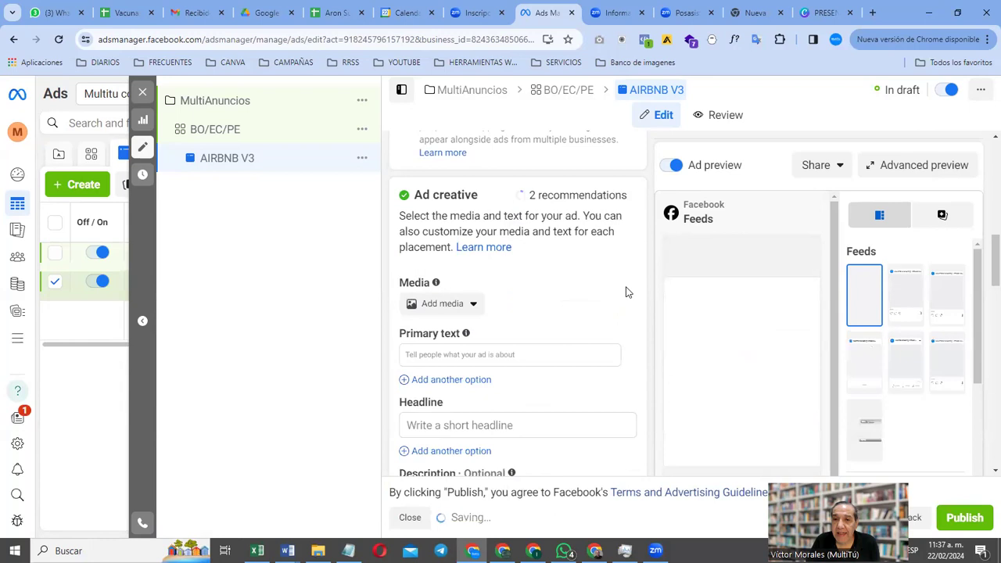
Step: Start a media upload for the ad and browse the realtor's campaign folders to BUENOS AIRES 2023, TU PROPIO AIR BNB, VIDEOS FINALES
left_click(473, 306)
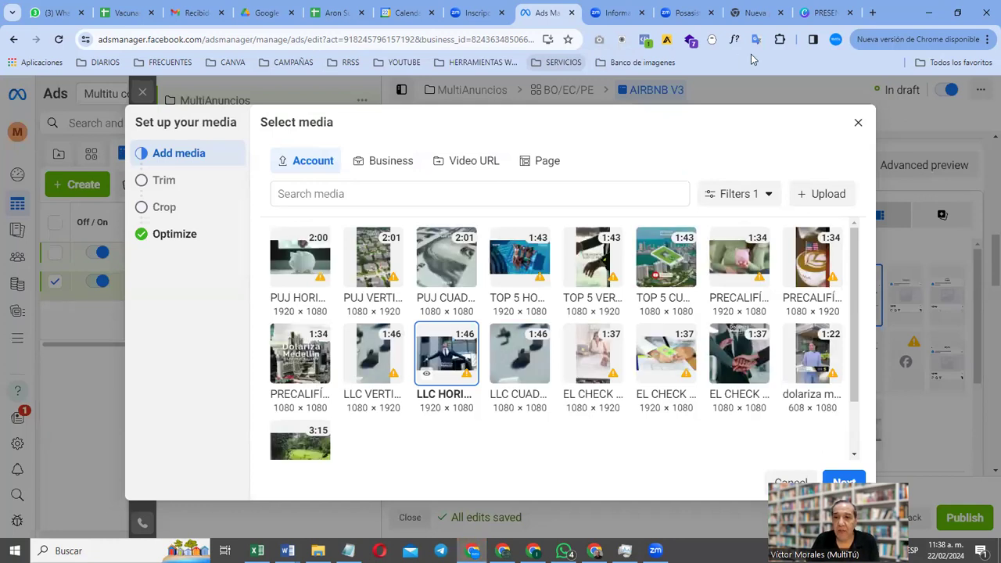
left_click(820, 197)
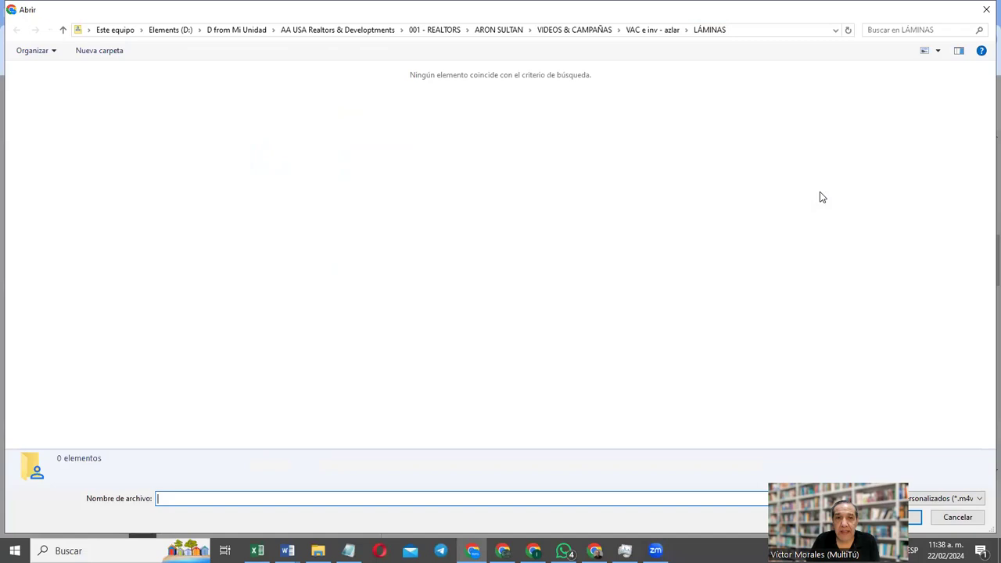
left_click(440, 32)
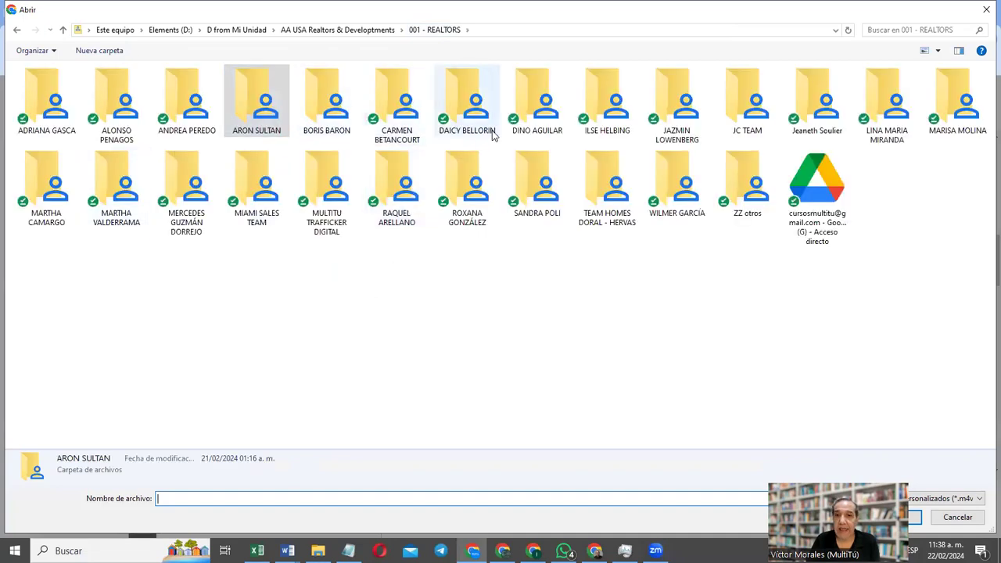
double_click(599, 118)
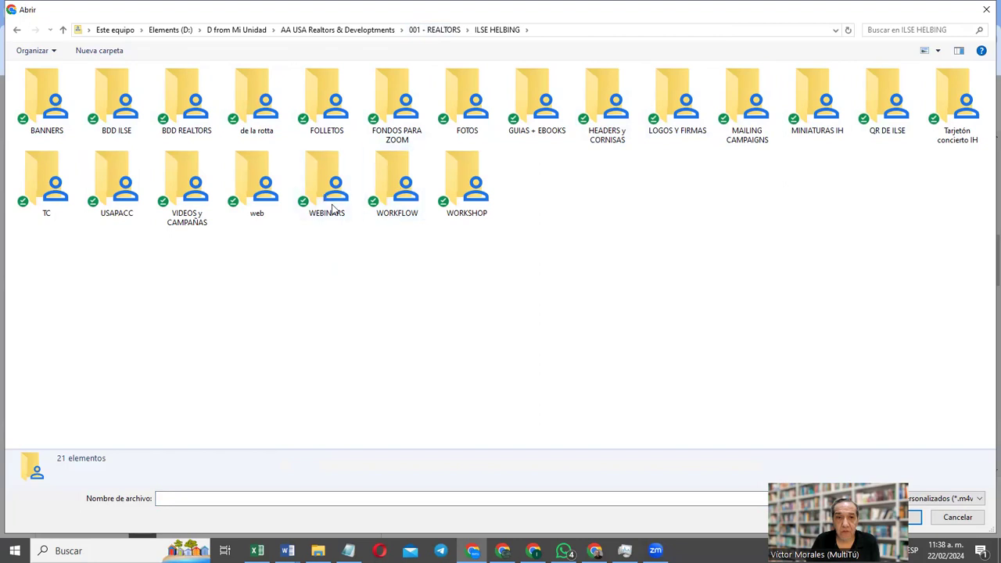
double_click(195, 196)
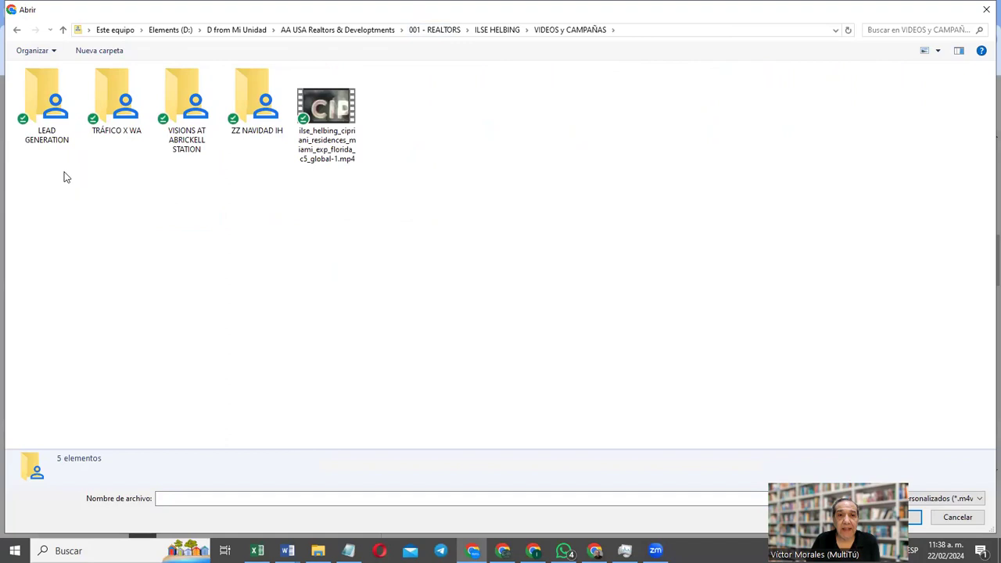
double_click(48, 117)
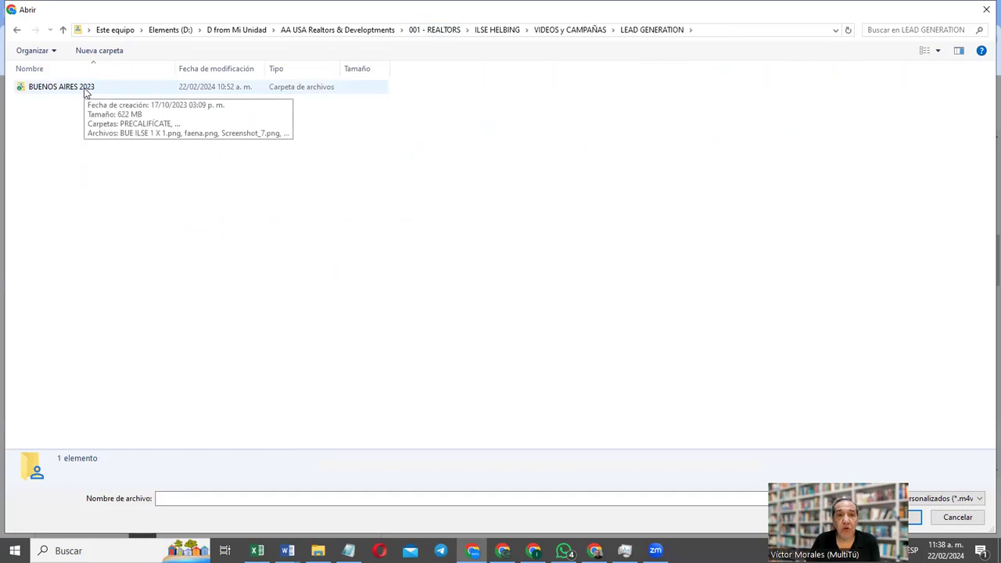
double_click(86, 92)
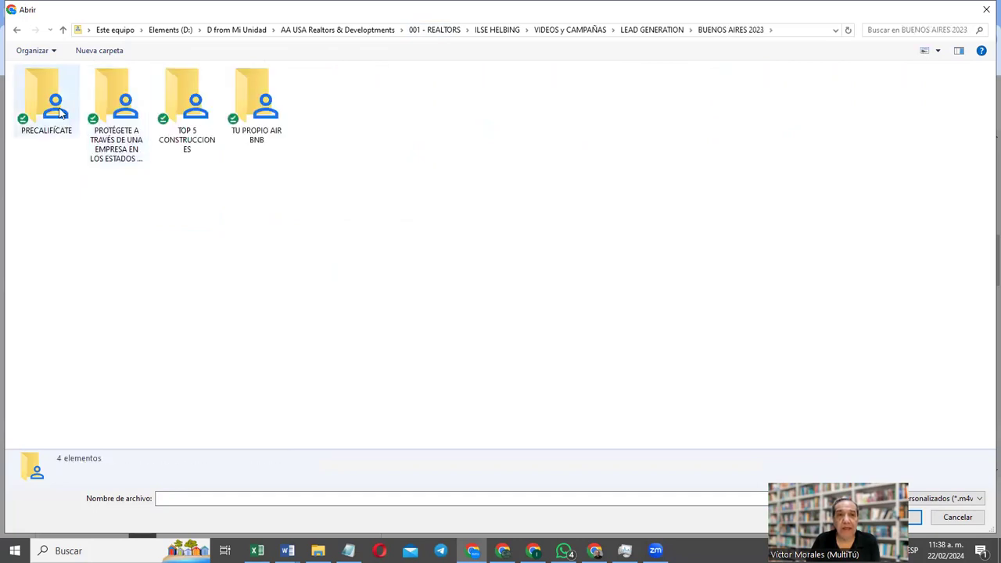
left_click(239, 135)
double_click(240, 135)
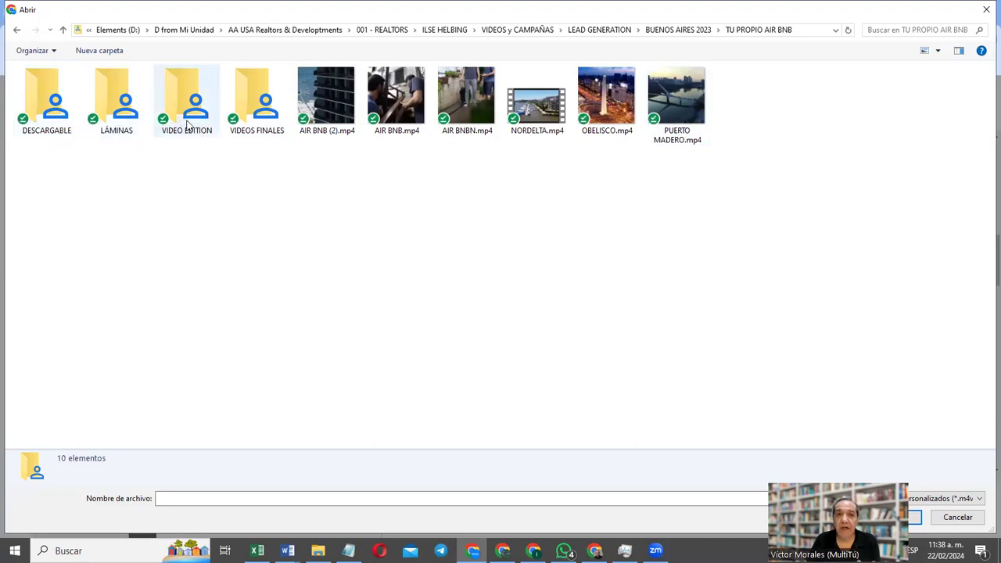
left_click(256, 130)
double_click(256, 130)
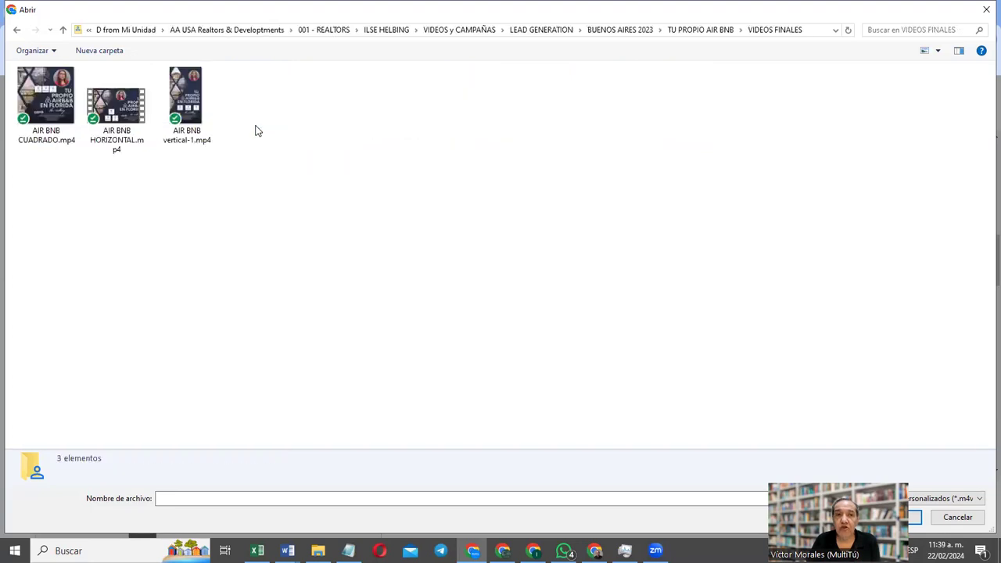
Step: Upload the videos AIR BNB CUADRADO.mp4, AIR BNB HORIZONTAL.mp4 and AIR BNB vertical-1.mp4 to the account's media
left_click(41, 115)
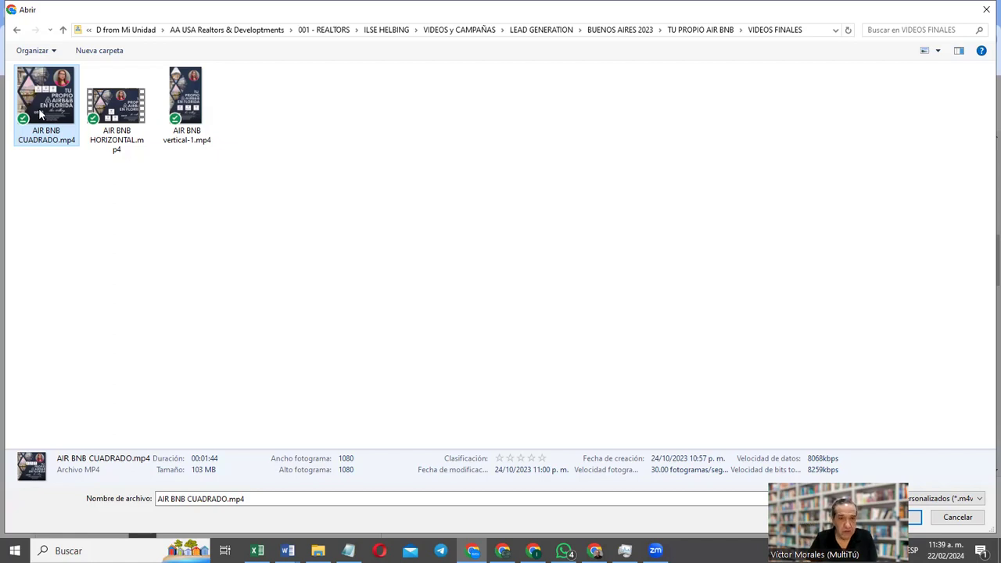
key("shift+Right")
key("shift+Right")
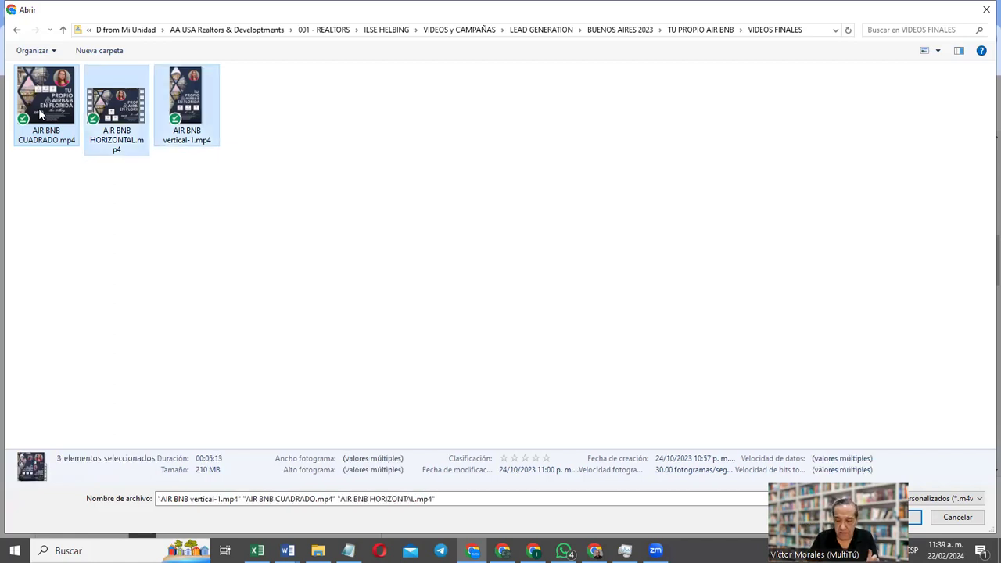
key("Return")
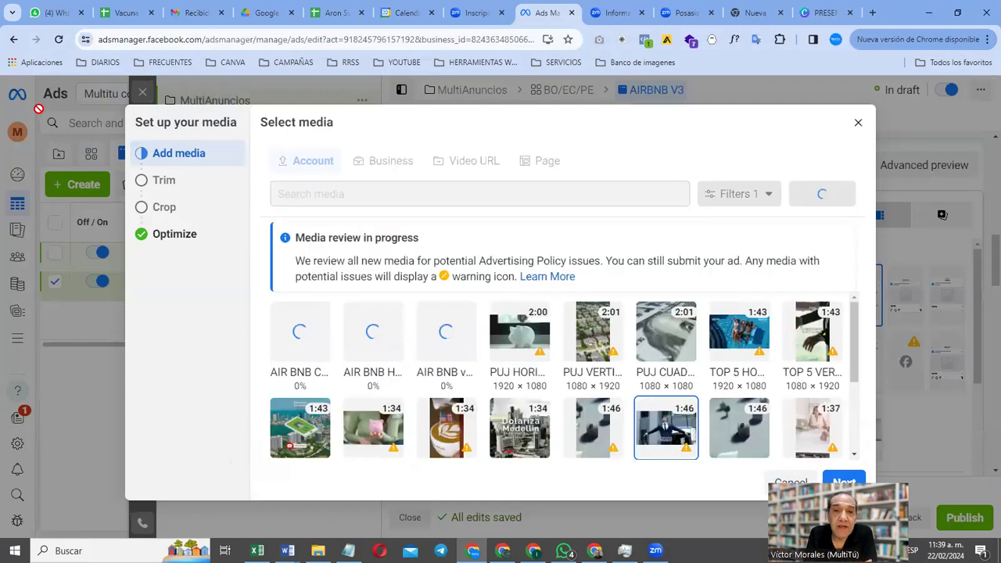
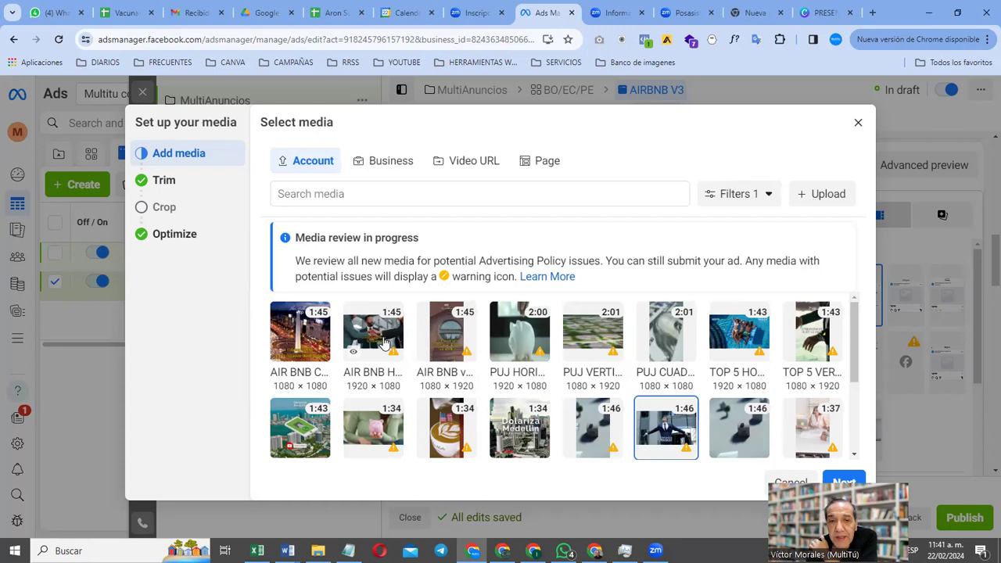
Step: Choose the 1920 × 1080 AIR BNB HORIZONTAL video for the ad, preview it and continue to cropping without trimming it
left_click(383, 344)
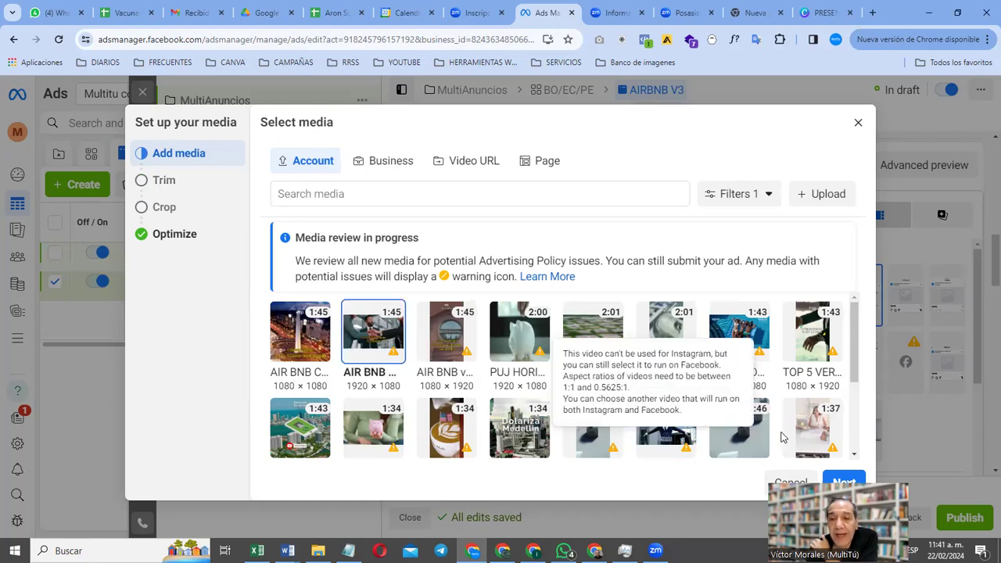
left_click(843, 483)
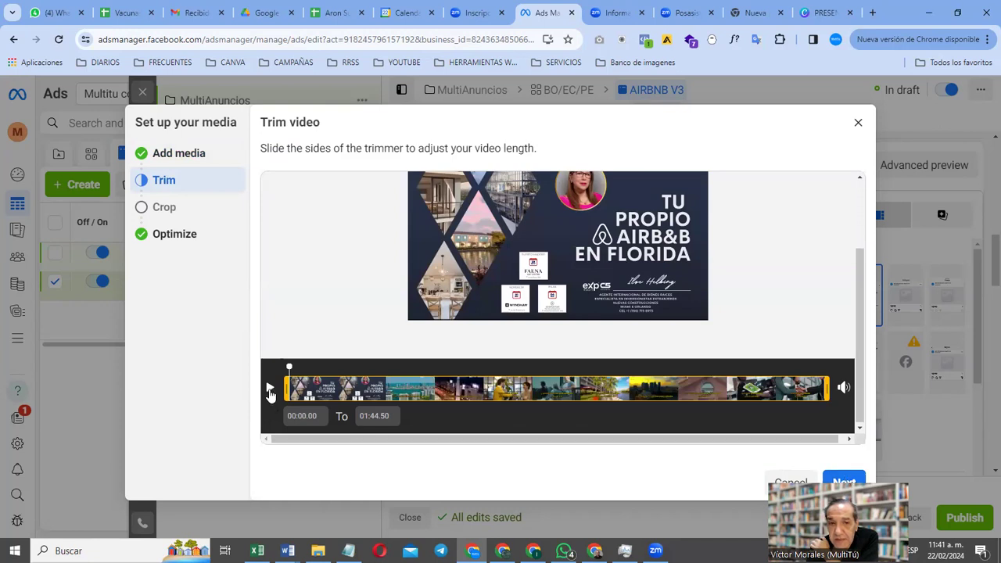
left_click(270, 391)
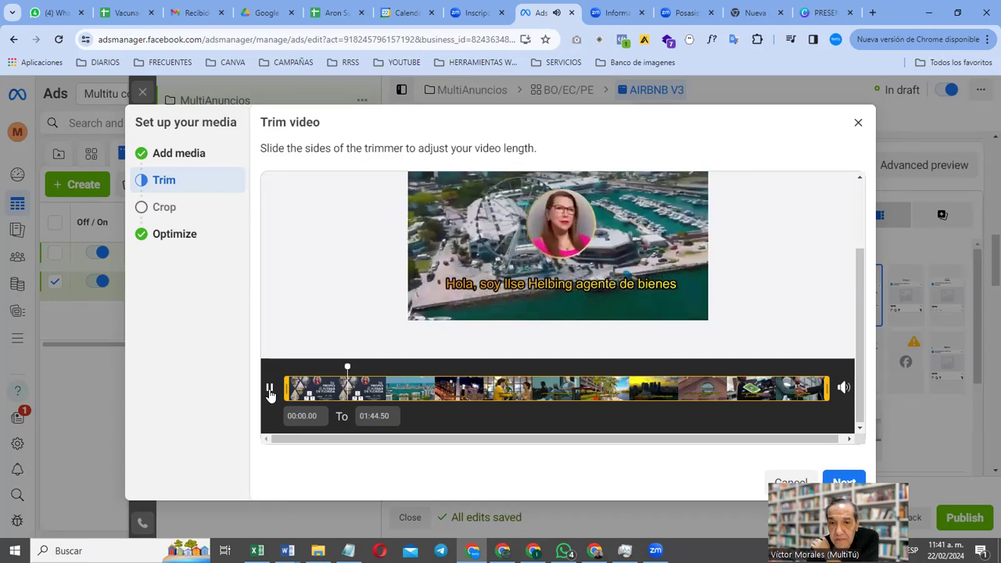
left_click(270, 391)
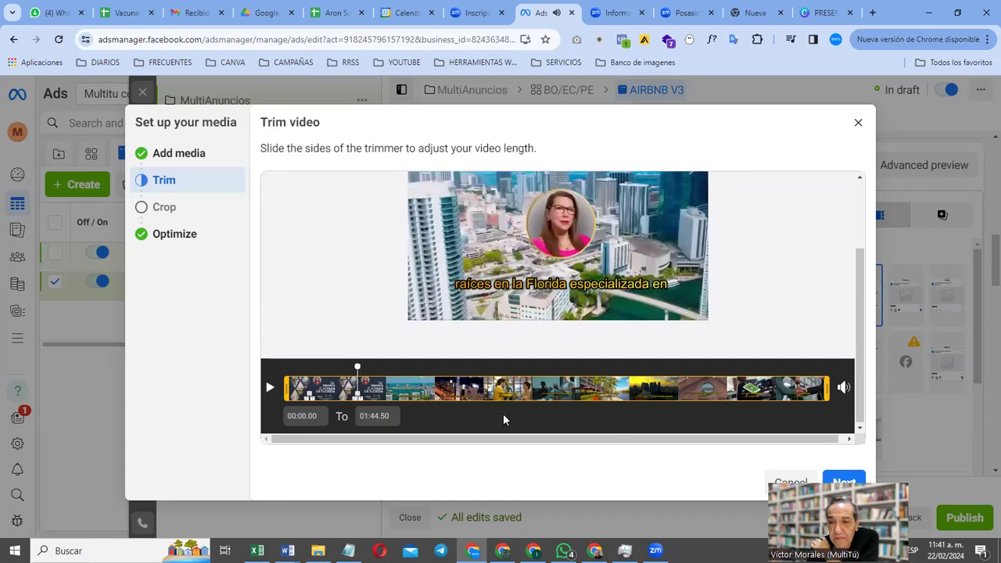
left_click(840, 482)
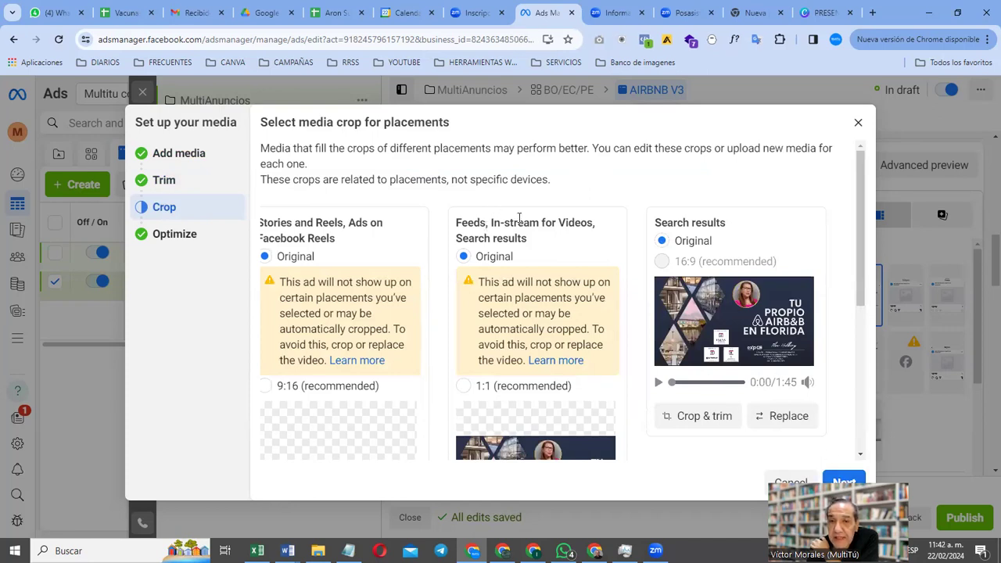
Step: Replace the media for Feeds, In-stream for Videos and Search results with the 1080 × 1080 AIR BNB CUADRADO video
scroll(517, 384, "down", 3)
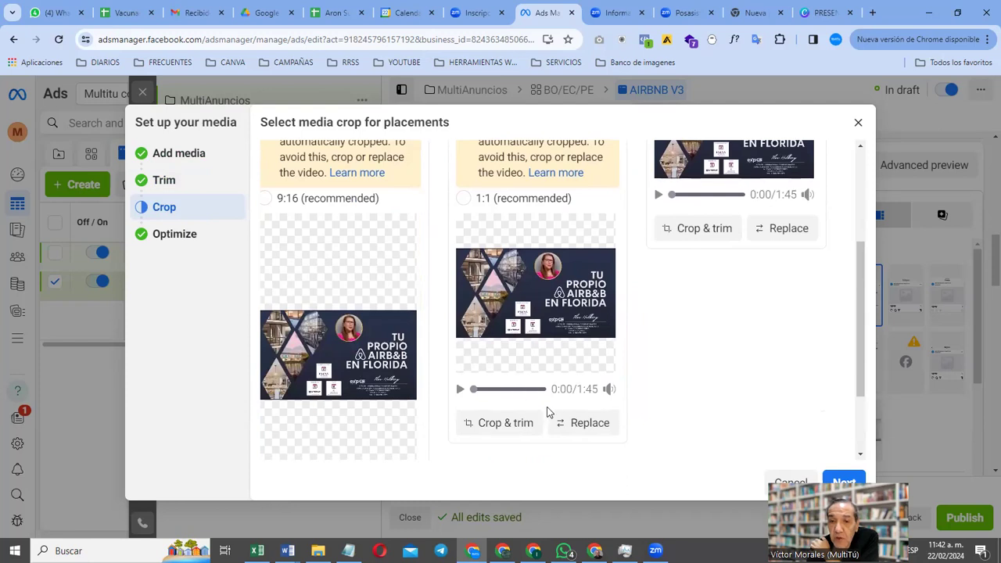
left_click(592, 423)
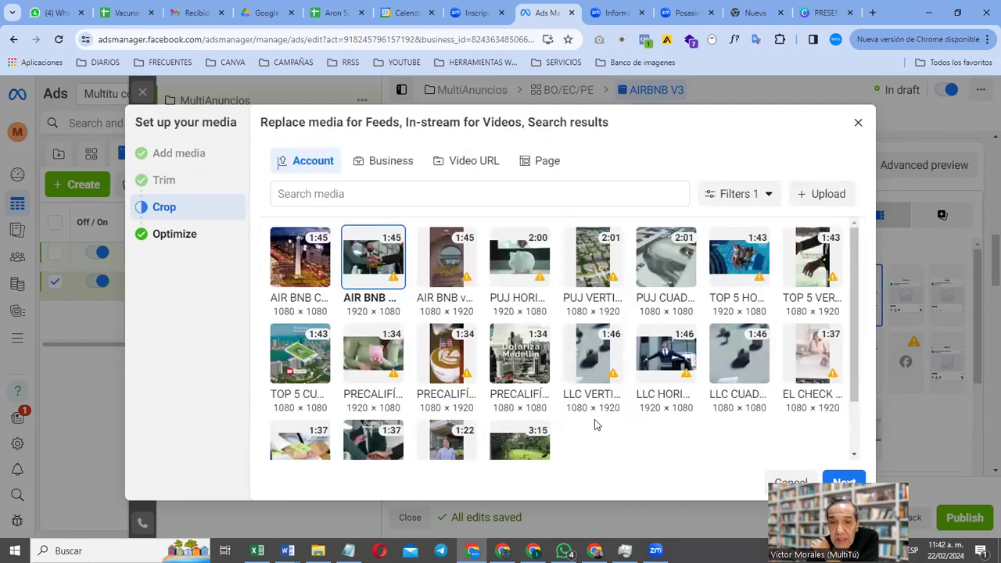
left_click(304, 266)
left_click(845, 480)
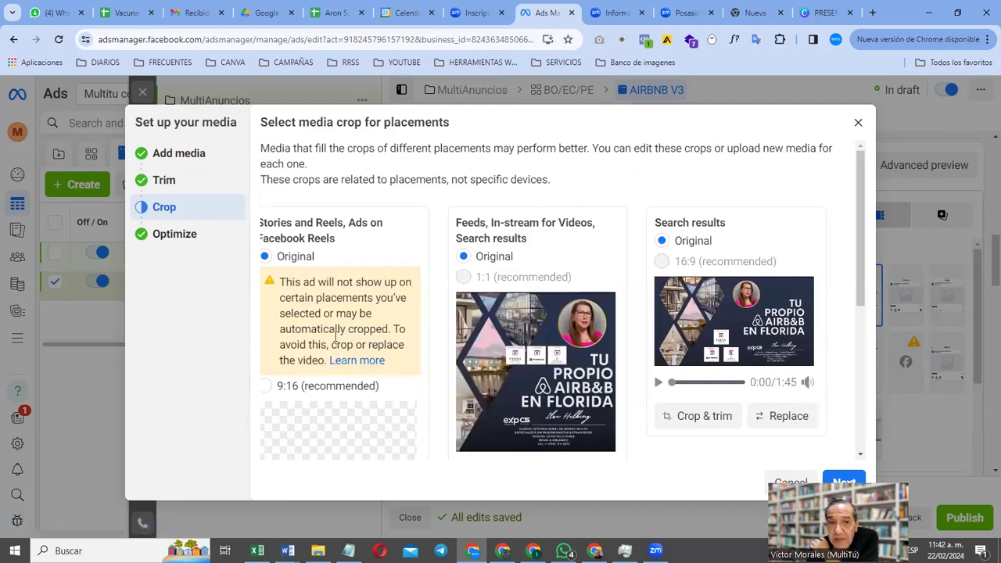
Step: Replace the media for Stories and Reels, Ads on Facebook Reels with the 1080 × 1920 AIR BNB vertical-1 video
scroll(336, 342, "down", 3)
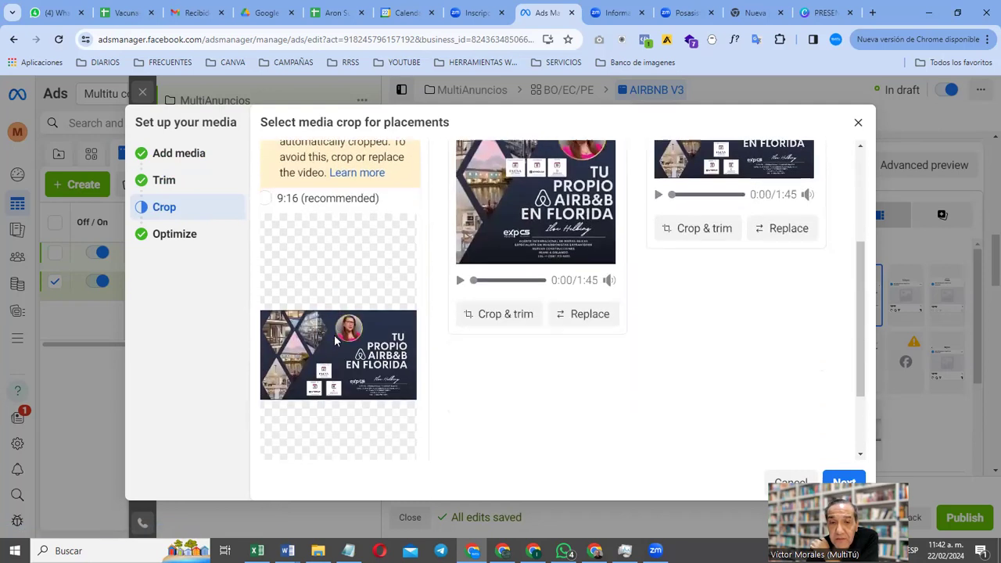
scroll(335, 342, "up", 1)
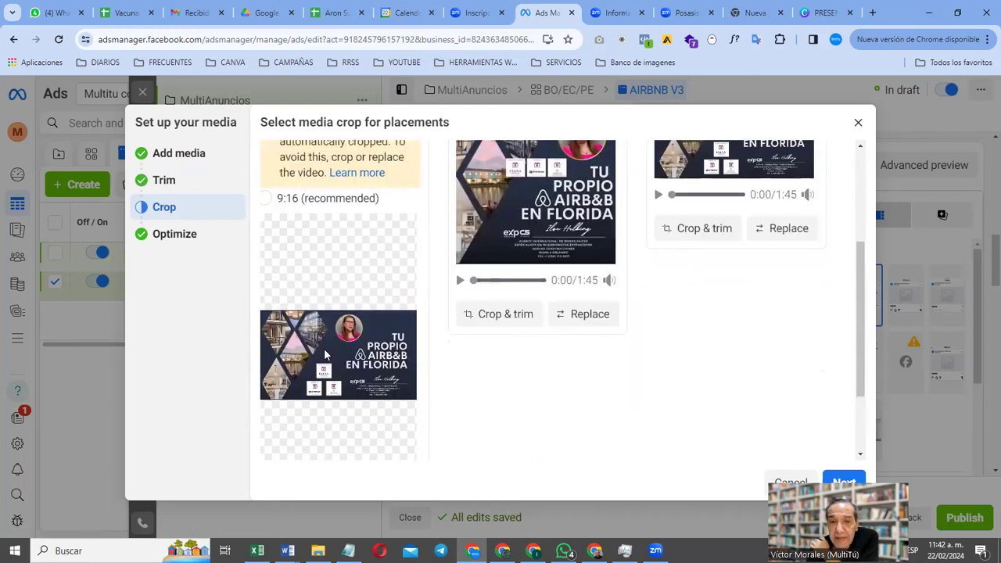
scroll(352, 434, "down", 1)
scroll(348, 442, "down", 1)
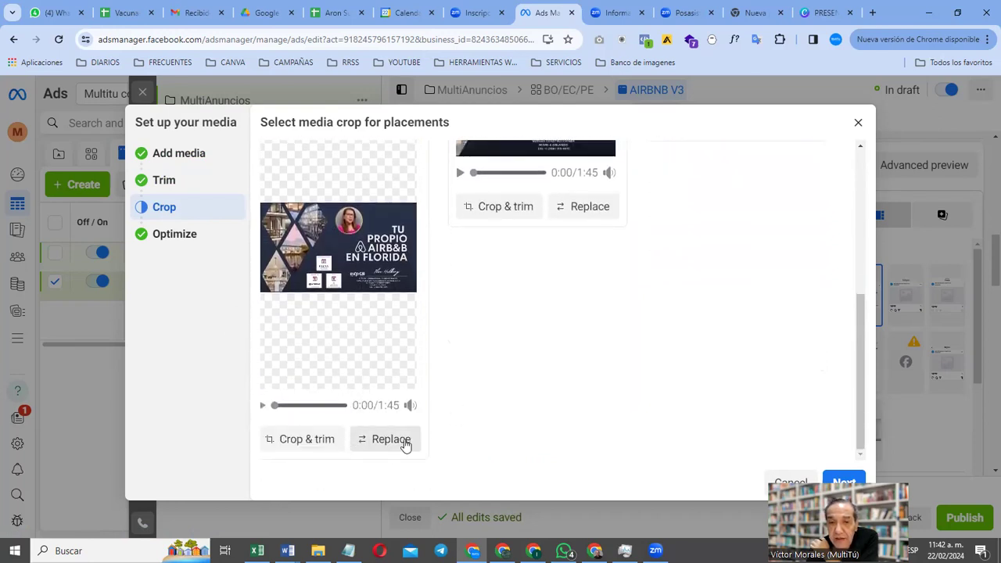
left_click(399, 442)
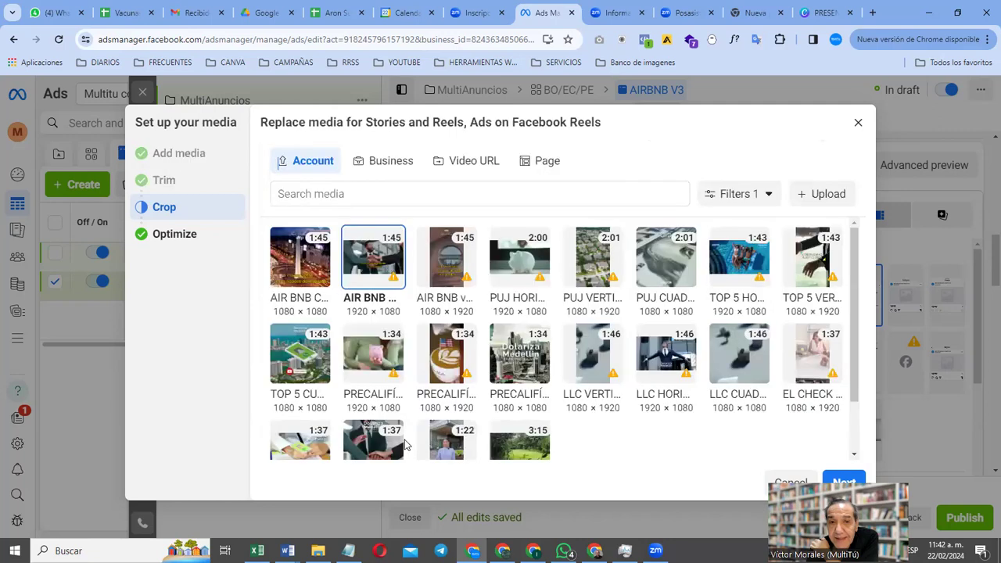
left_click(448, 268)
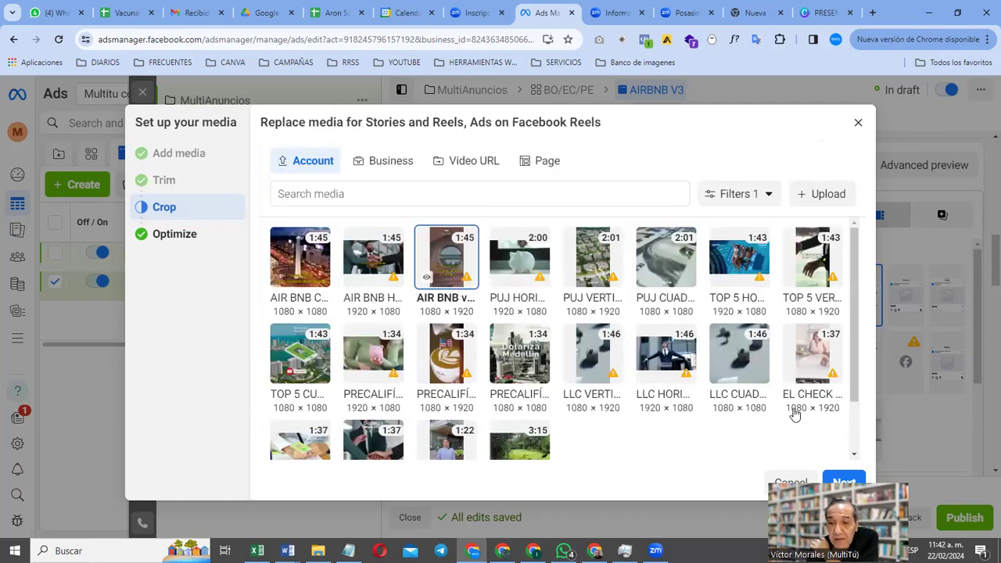
left_click(843, 481)
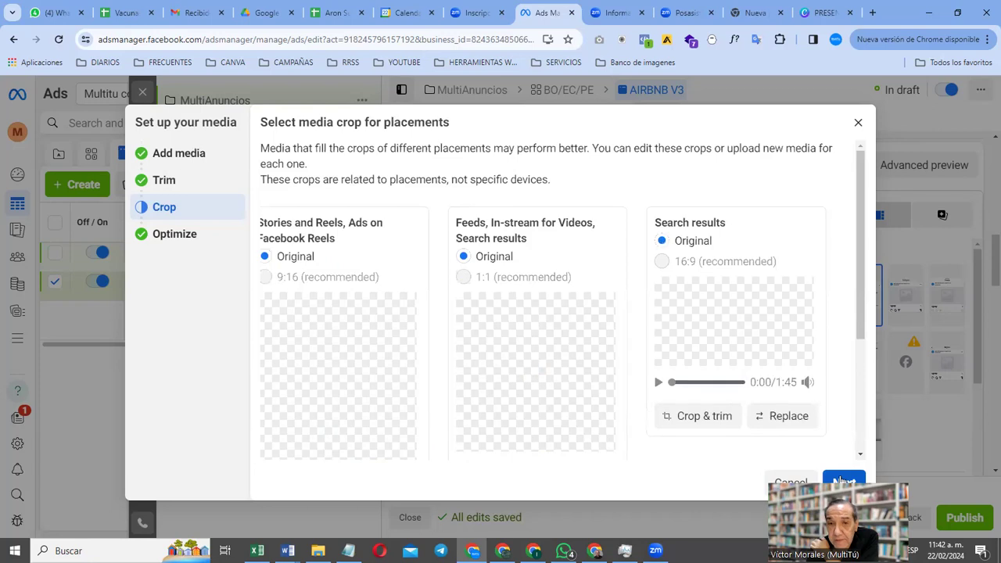
Step: Play the vertical Stories and Reels video and the square Feeds video to check how they look in their placements
scroll(418, 387, "down", 3)
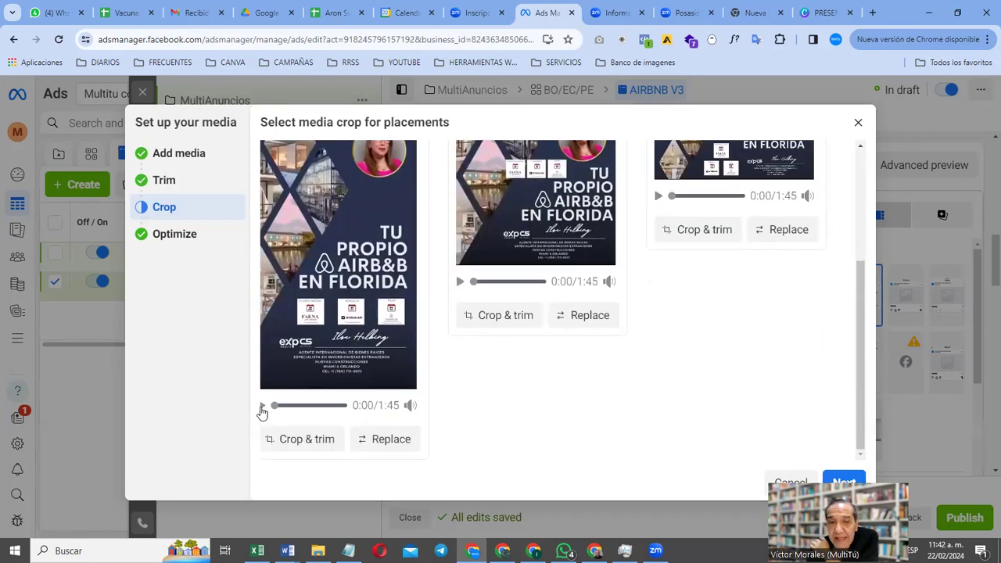
left_click(263, 406)
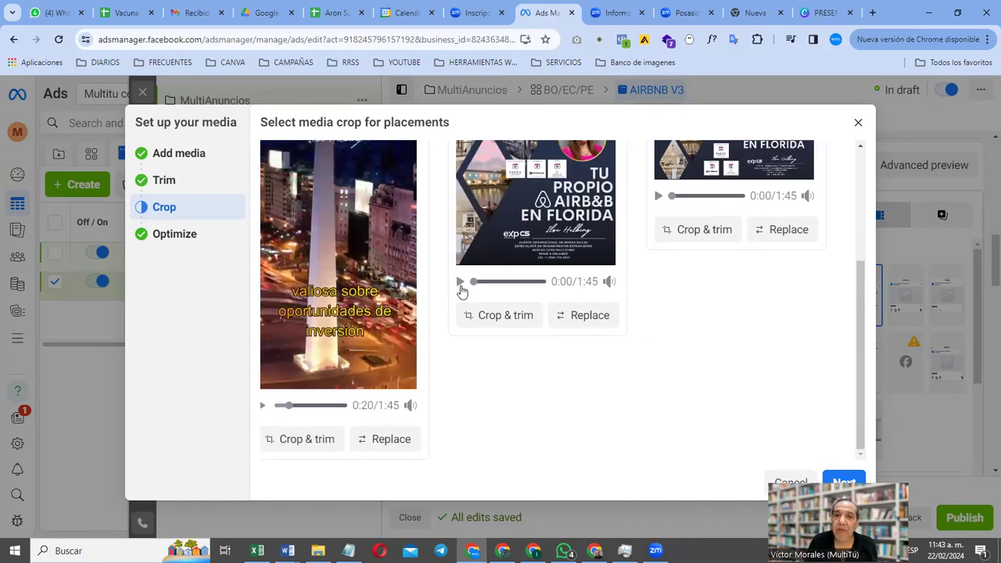
left_click(460, 282)
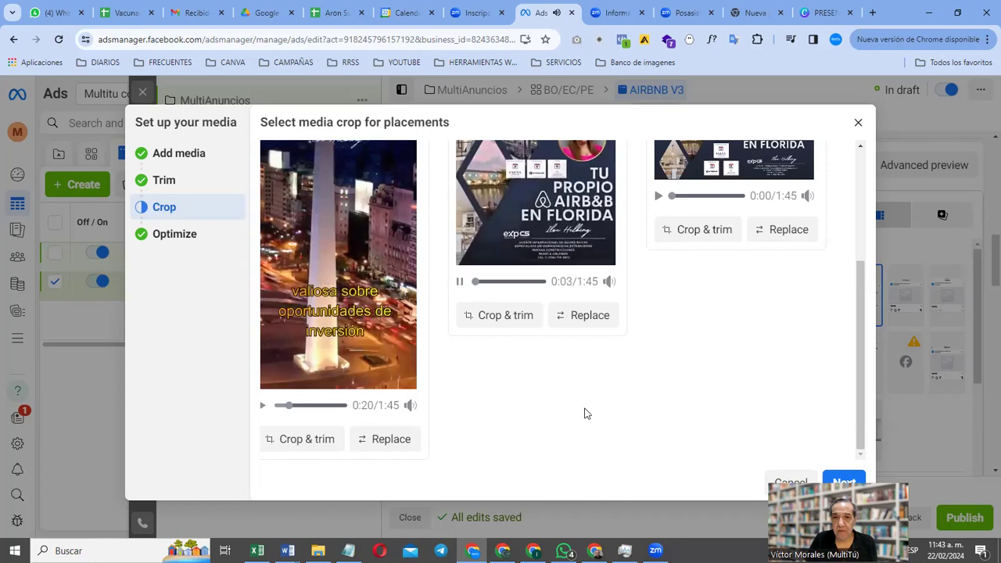
scroll(586, 413, "up", 3)
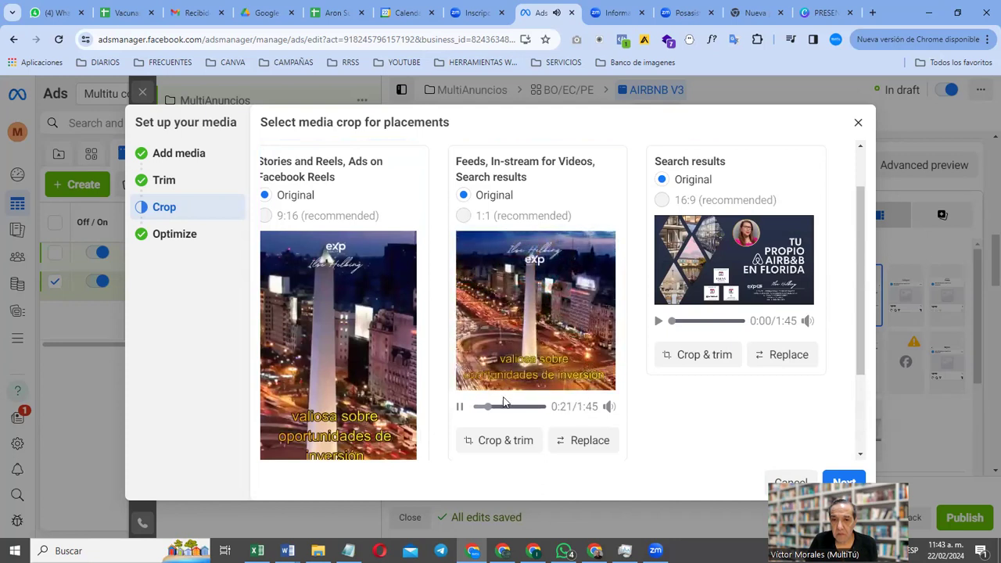
left_click(460, 408)
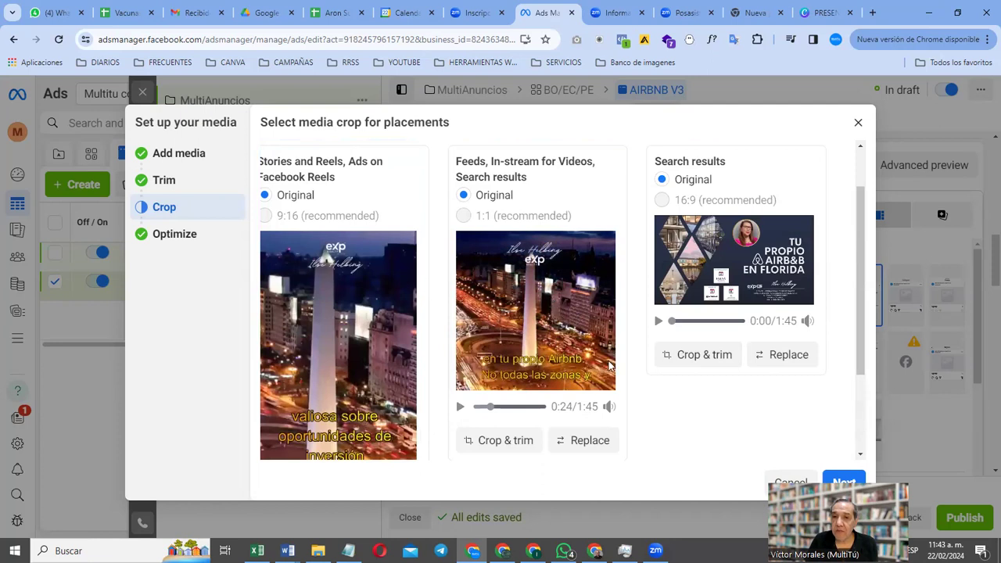
Step: Keep the original crops and all Advantage+ creative optimizations enabled, and finish the media setup
left_click(845, 479)
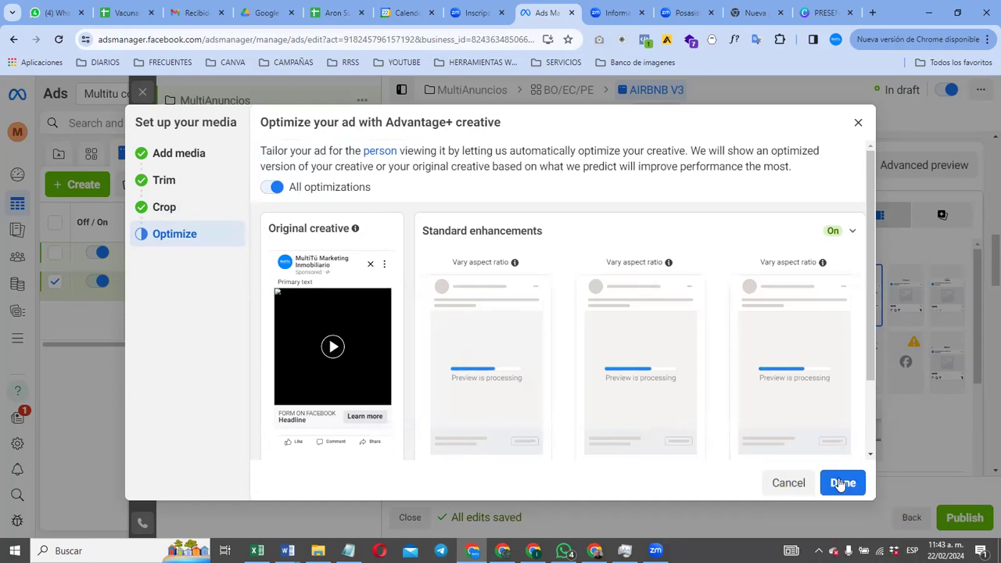
left_click(844, 484)
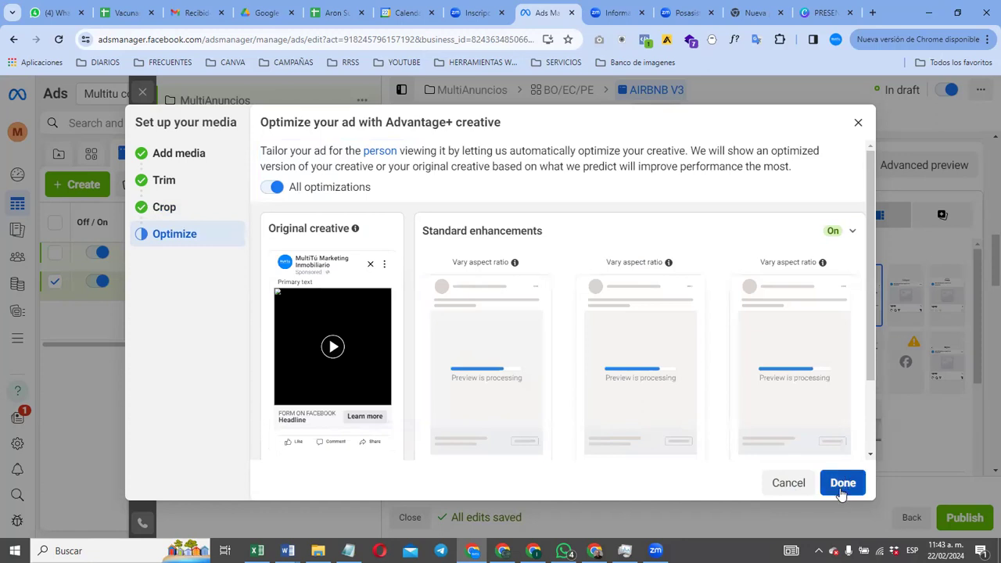
left_click(842, 493)
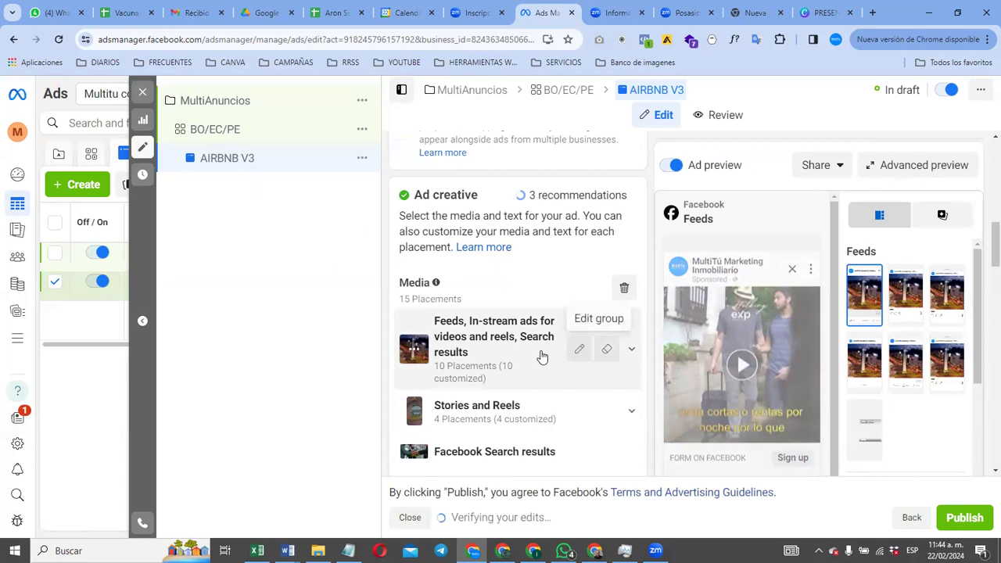
Step: Switch to the Air BnB.docx document in Word and copy the full ad text under the TU PROPIO AIR BnB title
scroll(542, 356, "down", 3)
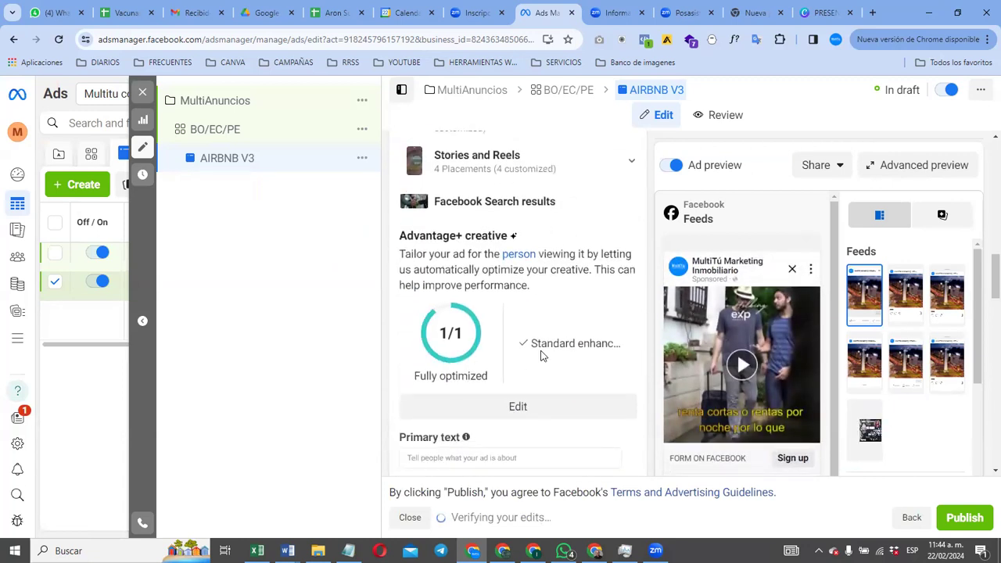
scroll(542, 356, "down", 2)
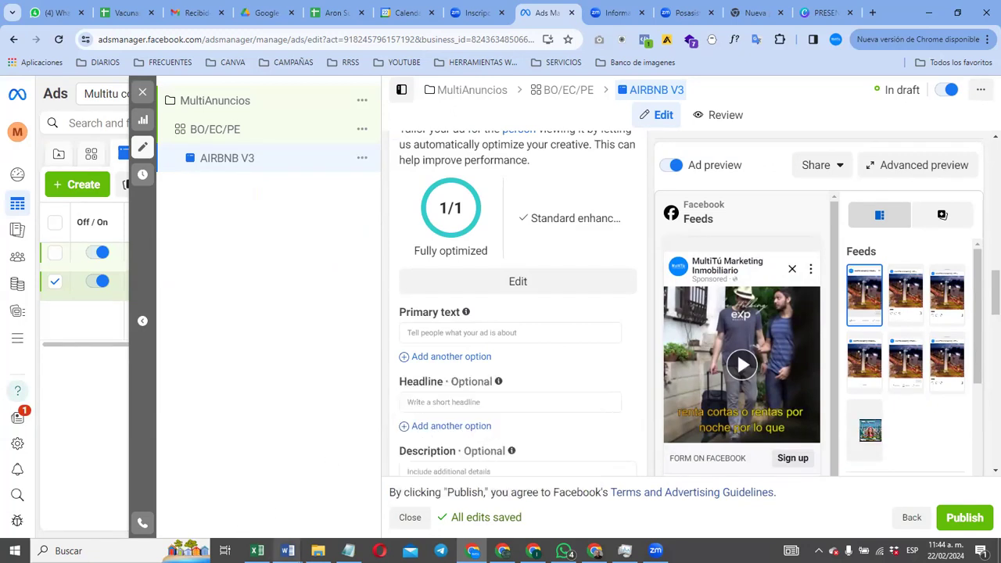
mouse_move(288, 551)
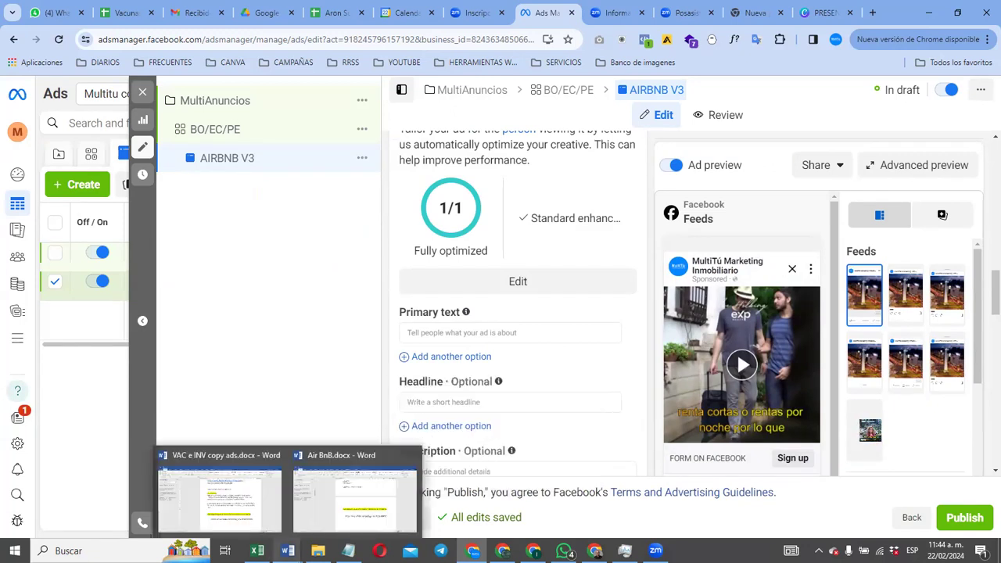
left_click(278, 456)
left_click(321, 493)
scroll(548, 382, "up", 15)
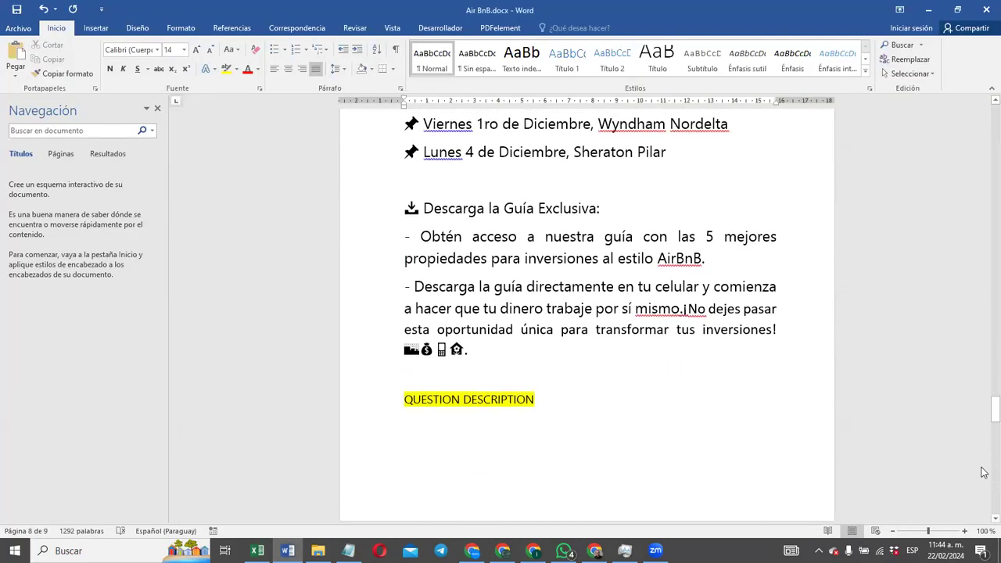
left_click_drag(992, 414, 992, 384)
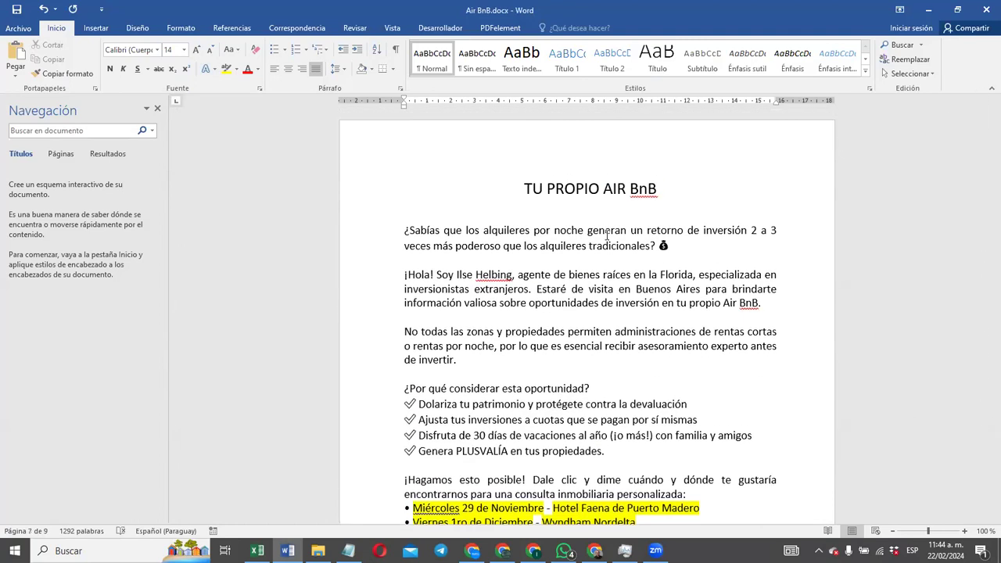
left_click_drag(404, 230, 735, 392)
scroll(735, 392, "down", 7)
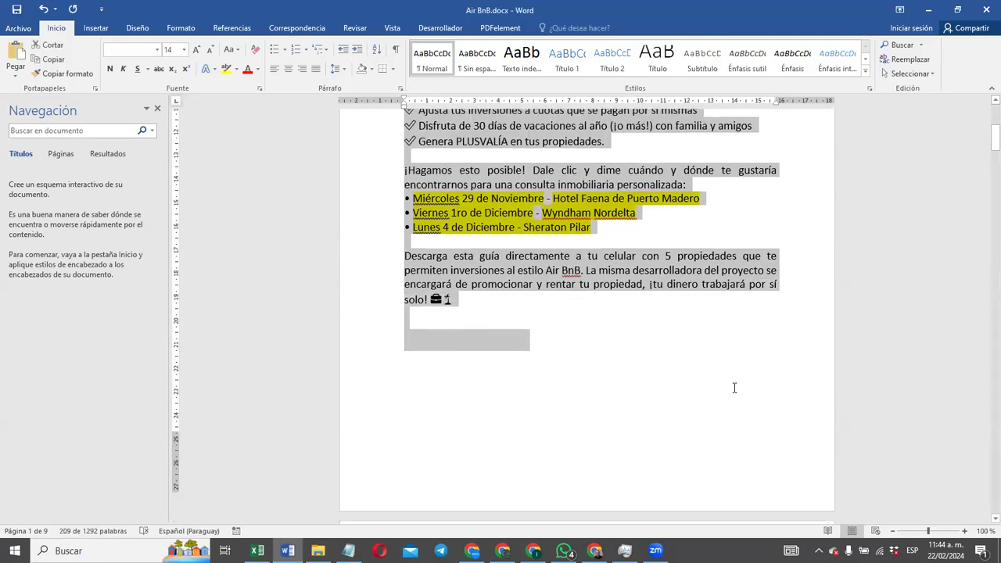
Step: Copy the full body texts under the Texto 1 and Texto 2 headings, one after the other
scroll(734, 388, "down", 1)
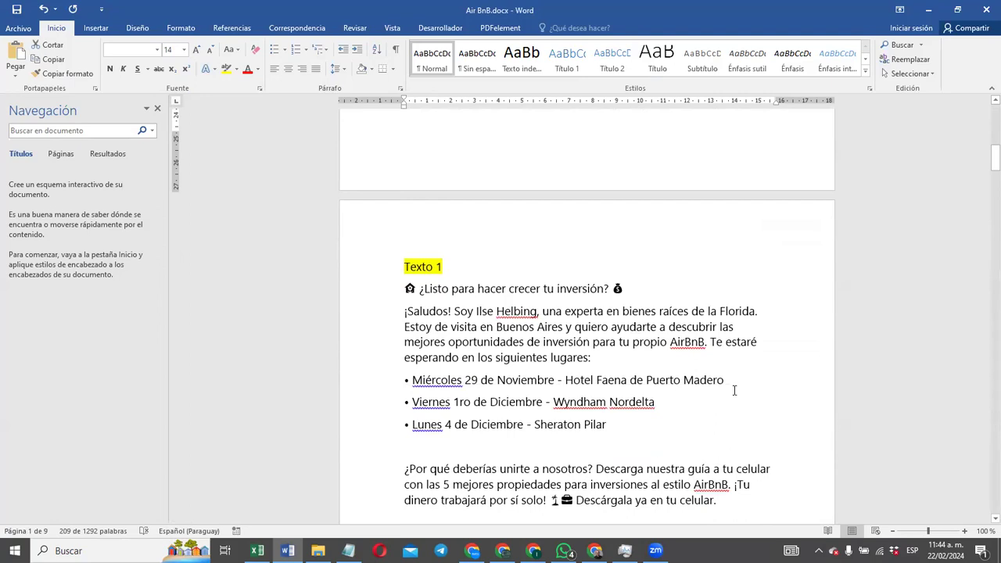
scroll(734, 390, "down", 1)
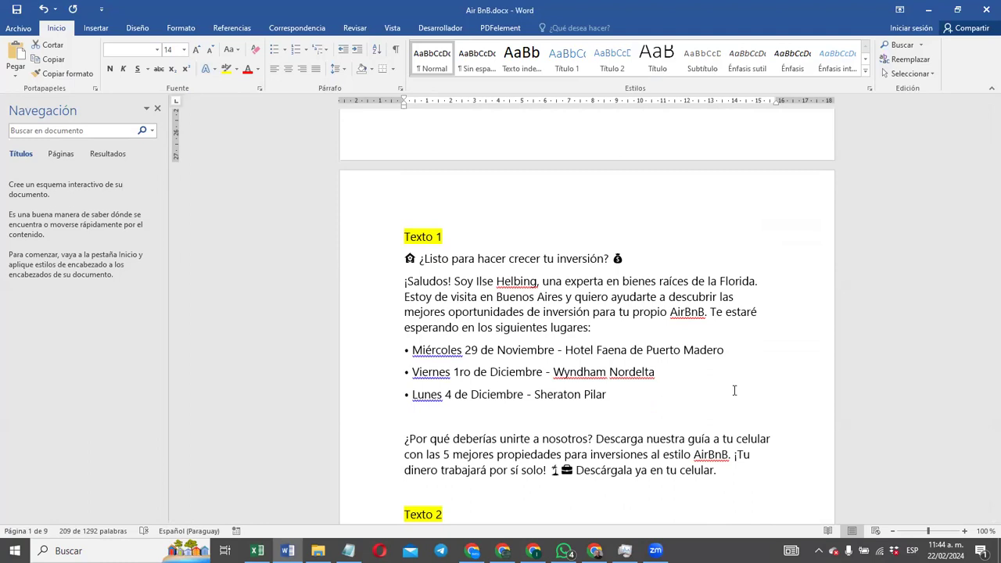
left_click_drag(400, 259, 747, 467)
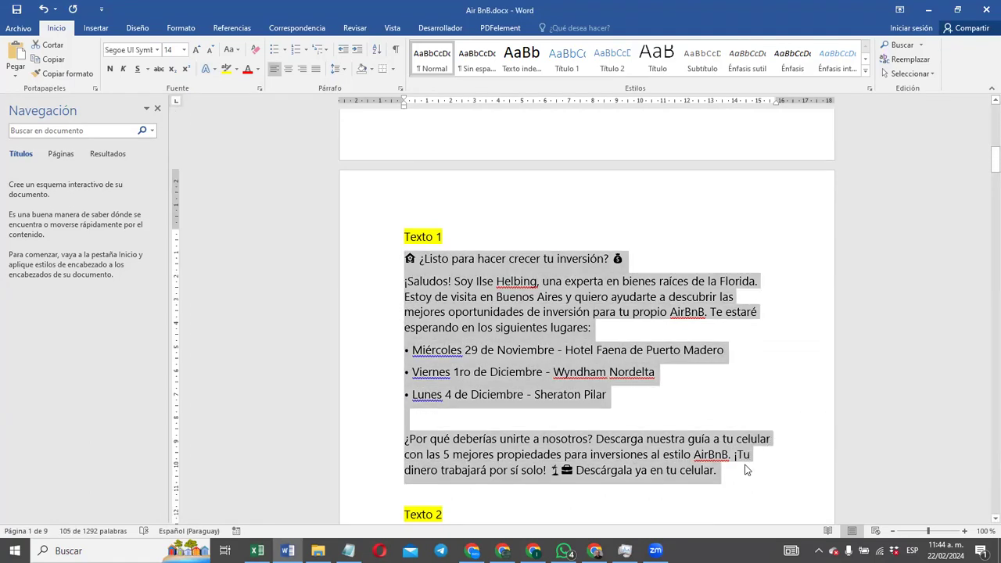
scroll(606, 454, "down", 5)
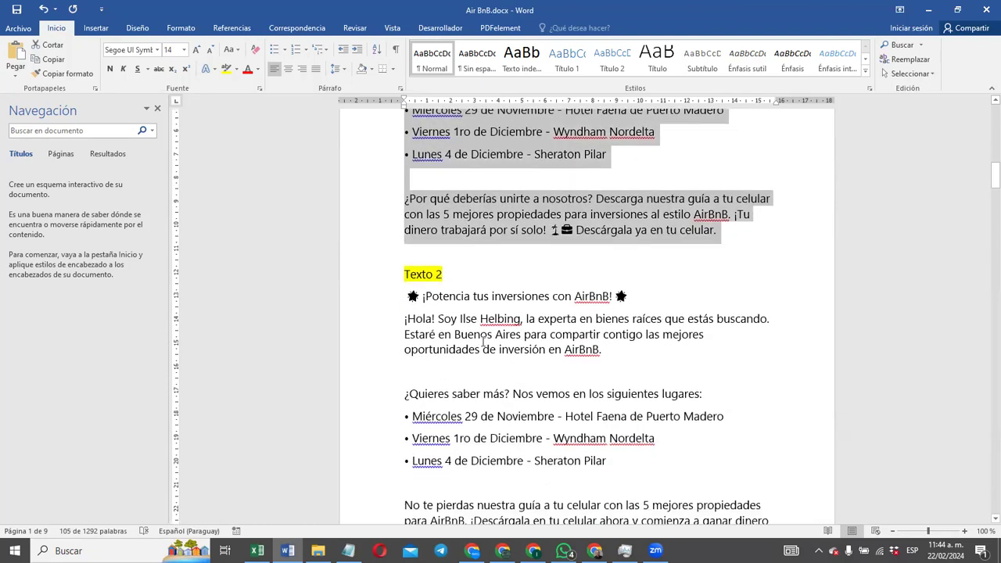
left_click_drag(403, 292, 548, 396)
scroll(548, 397, "down", 5)
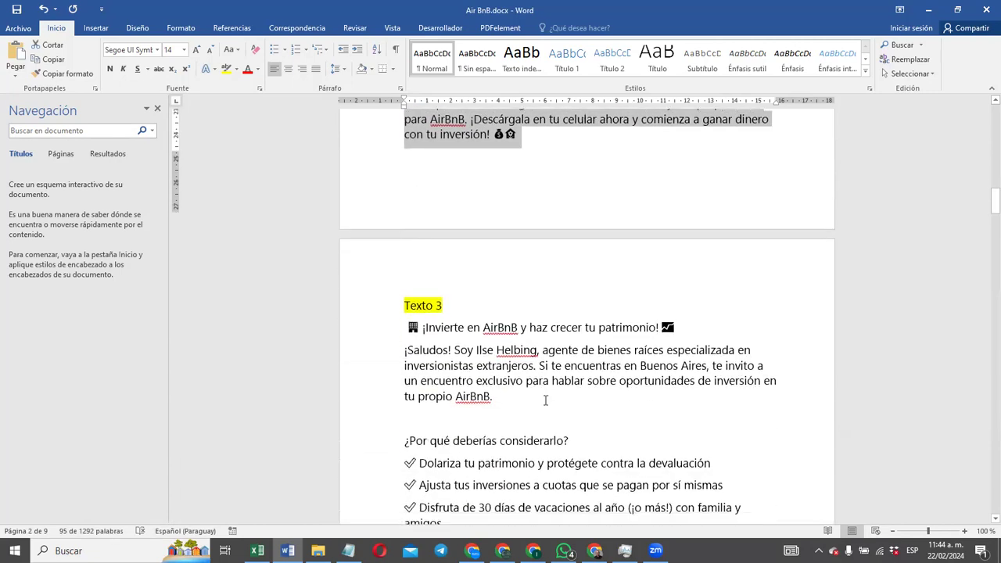
Step: Copy the full body texts under the Texto 3, Texto 4 and TEXTO 5 headings separately
scroll(546, 401, "down", 2)
left_click_drag(407, 248, 638, 405)
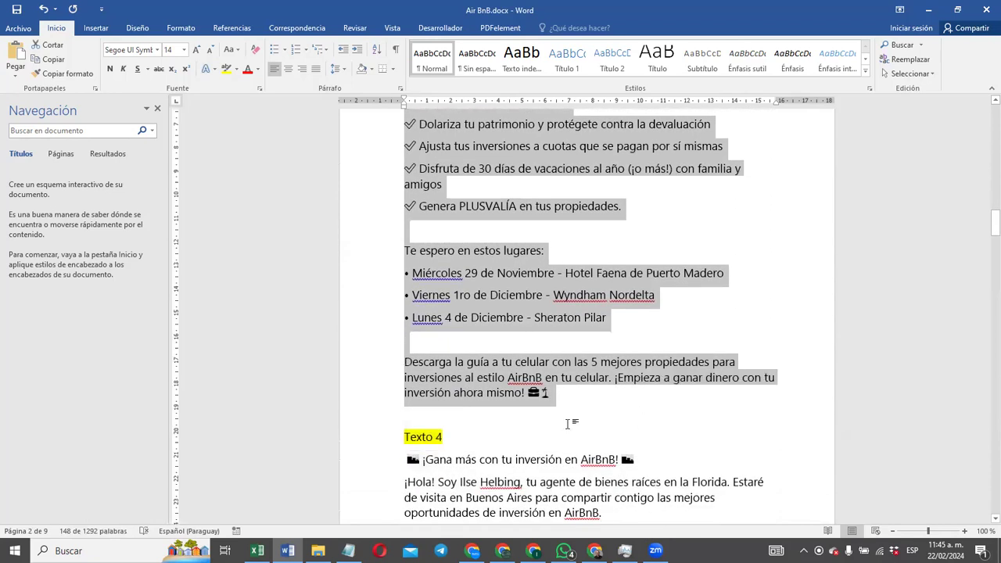
scroll(568, 424, "down", 5)
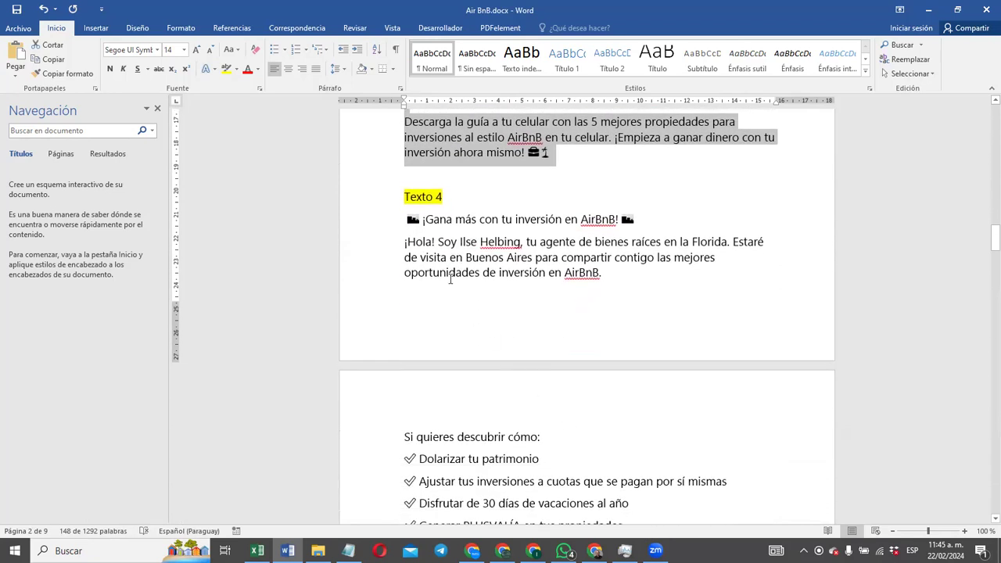
left_click_drag(402, 219, 556, 389)
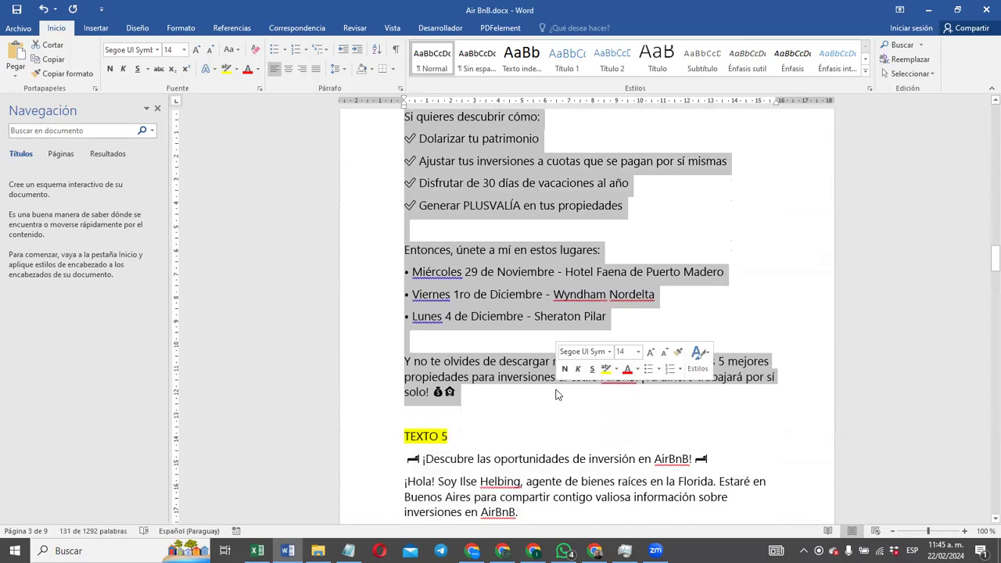
scroll(520, 459, "down", 4)
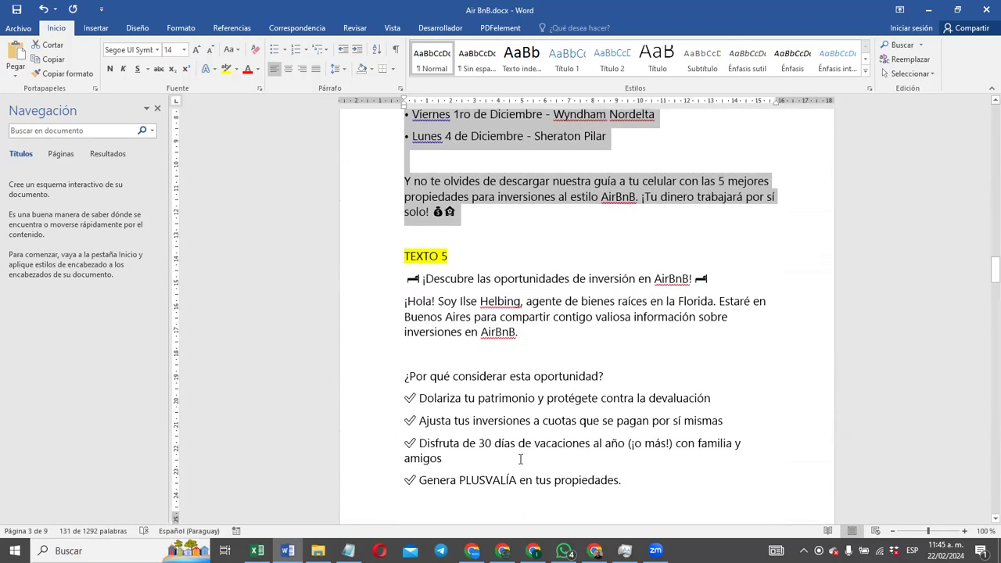
left_click_drag(406, 279, 628, 367)
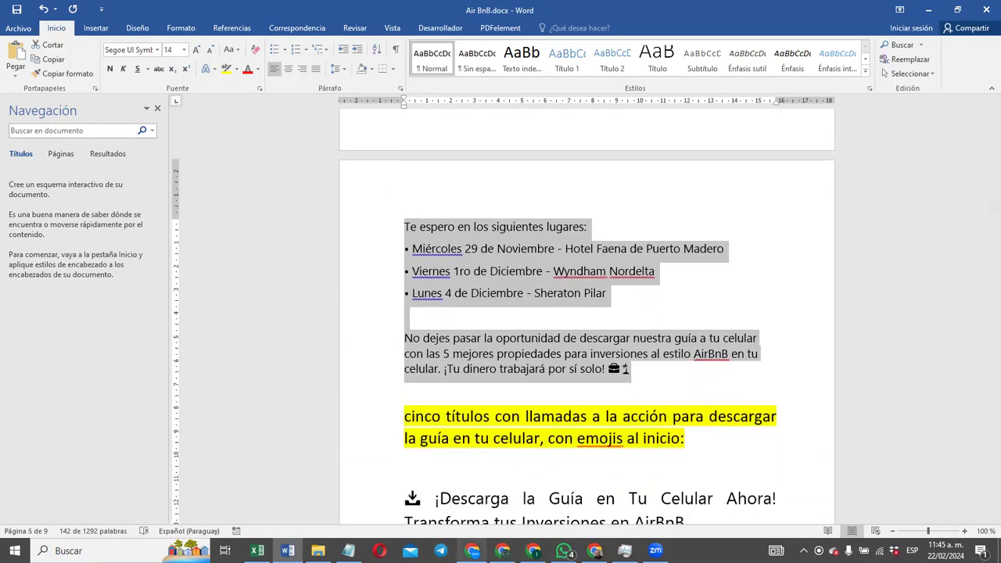
Step: Return to Ads Manager and paste the copied "¡Descubre las oportunidades de inversión en AirBnB!" text as the ad's primary text
left_click(473, 550)
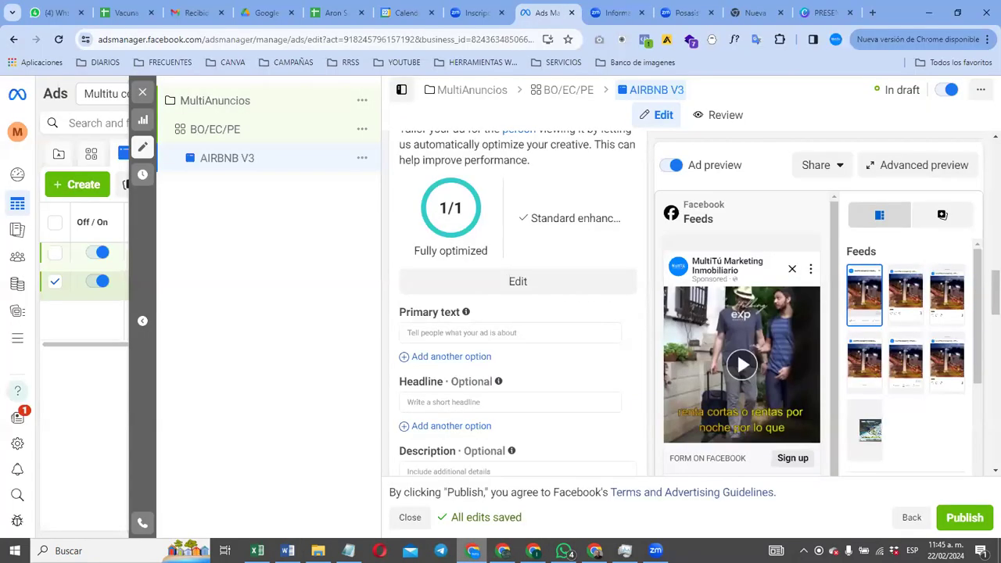
left_click(452, 332)
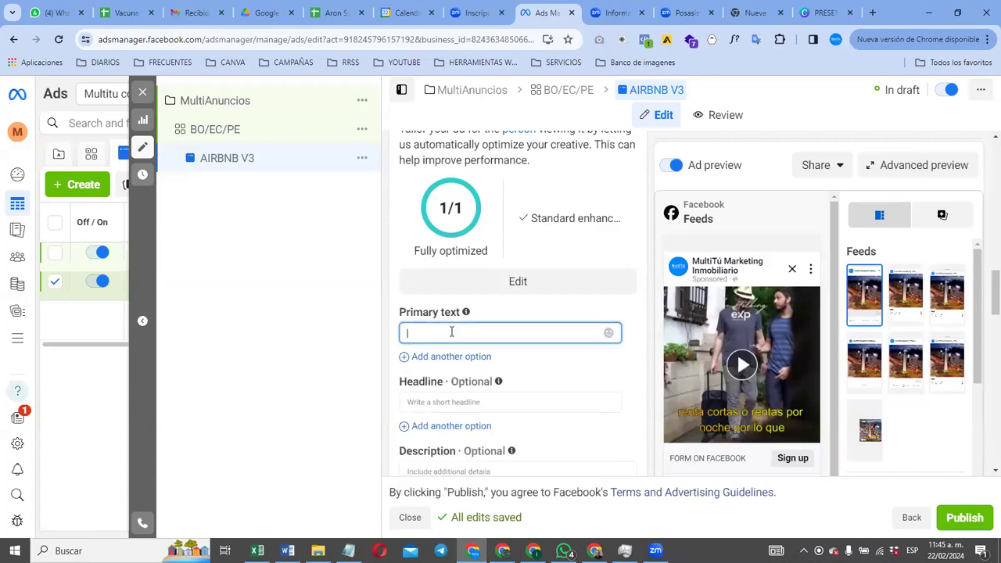
key("super+v")
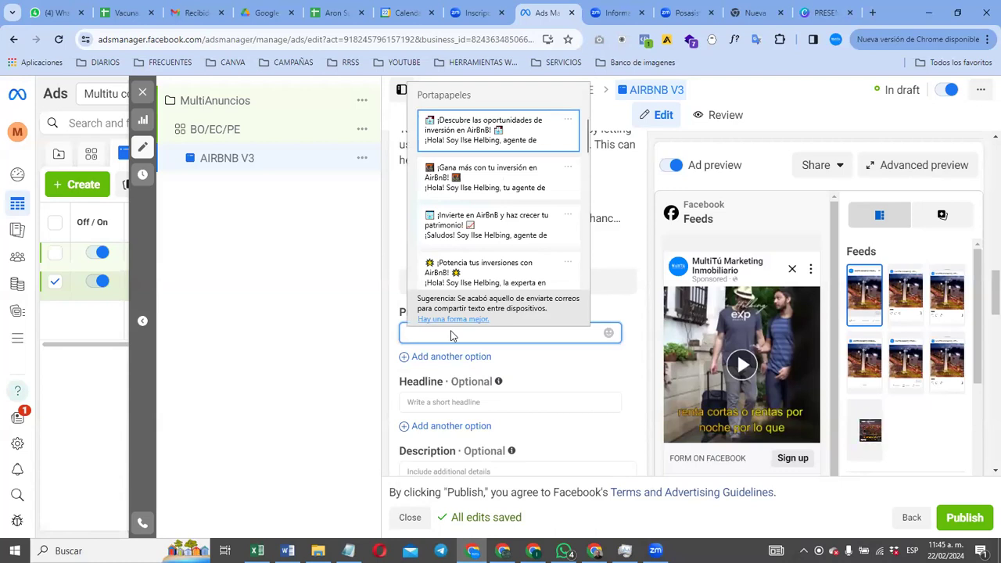
left_click(492, 129)
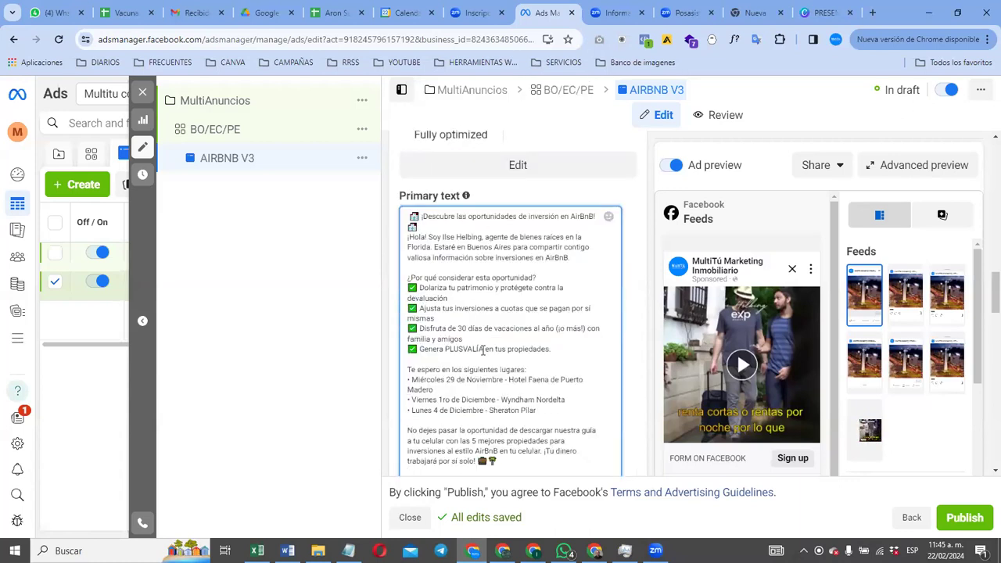
Step: Add a second primary text option with the copied "¡Gana más con tu inversión en AirBnB!" text
scroll(483, 350, "down", 4)
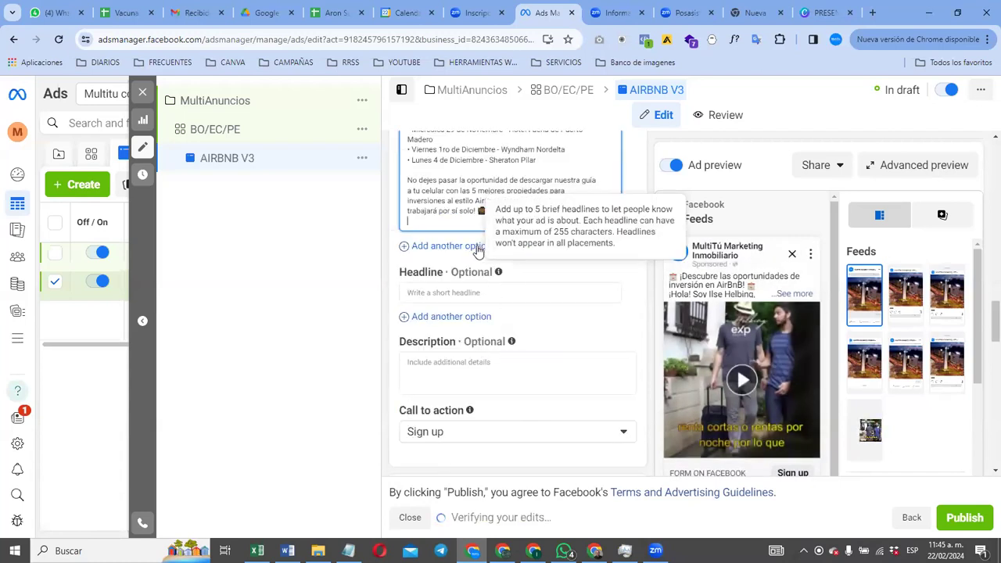
mouse_move(474, 252)
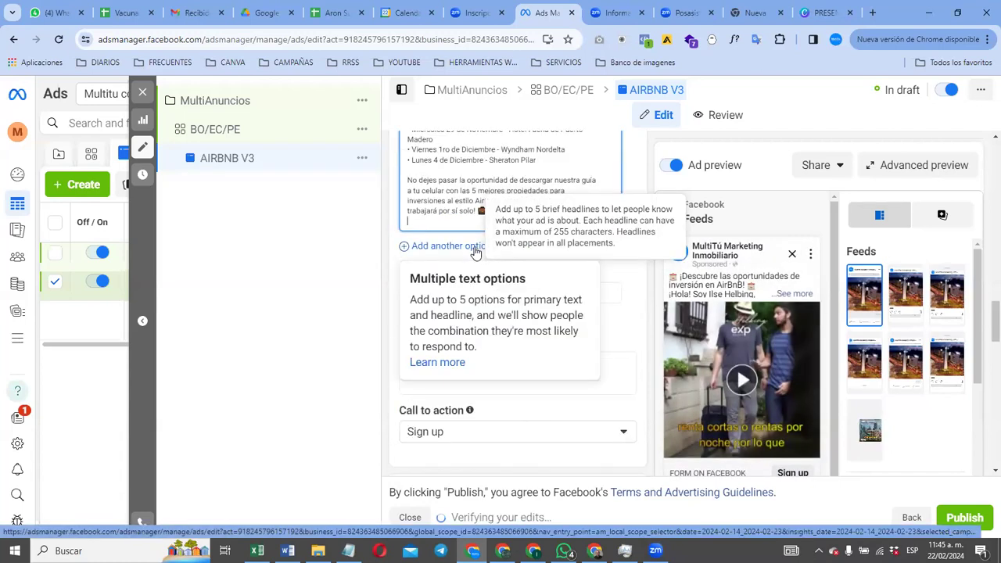
left_click(473, 248)
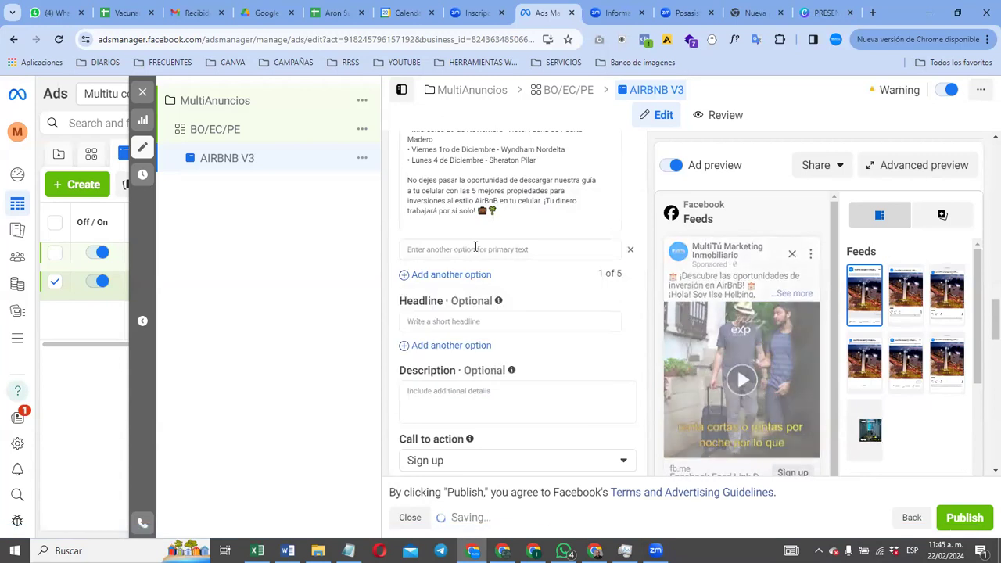
key("super+v")
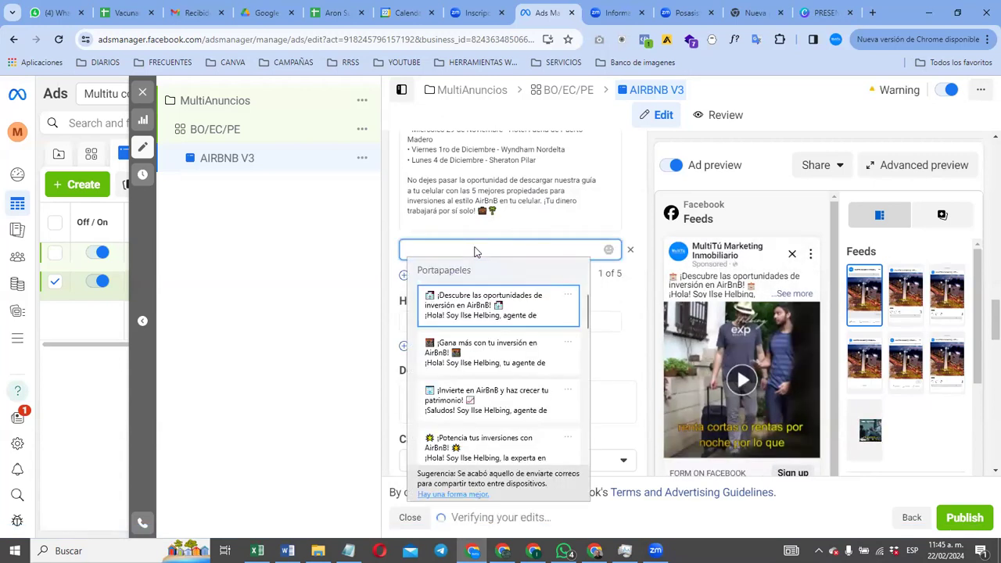
left_click(472, 350)
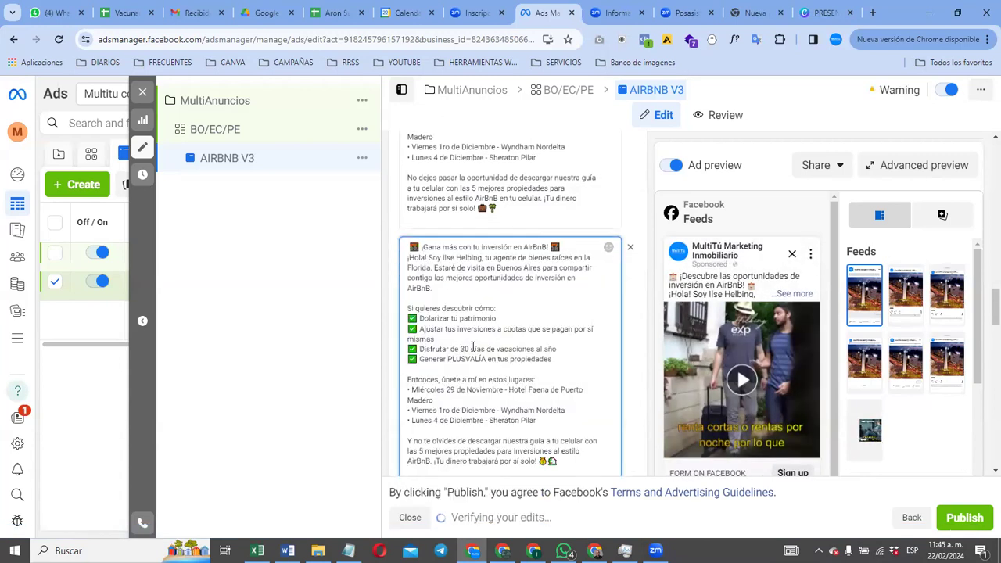
Step: Add a third primary text option with the copied "¡Invierte en AirBnB y haz crecer tu patrimonio!" text
scroll(473, 350, "down", 2)
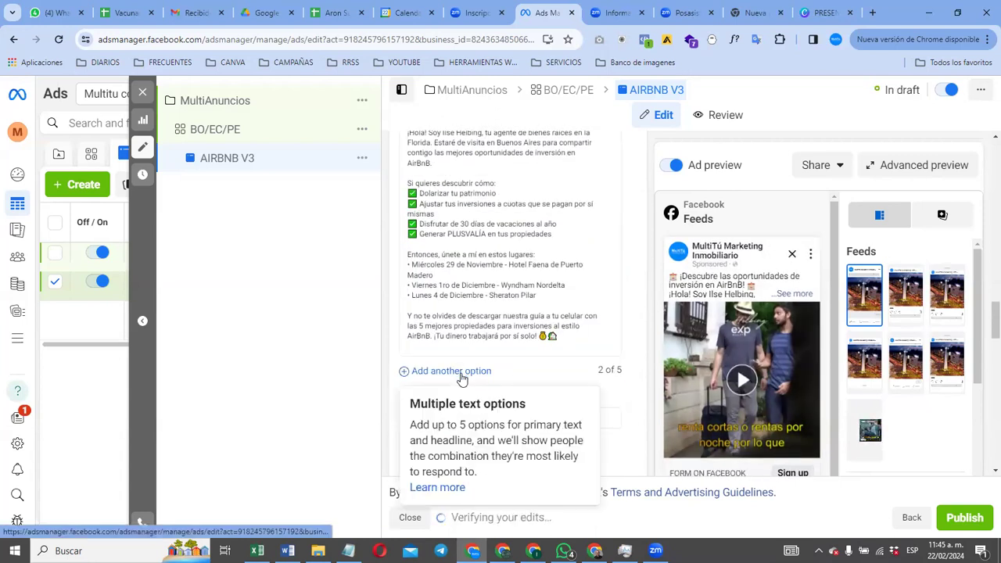
left_click(462, 374)
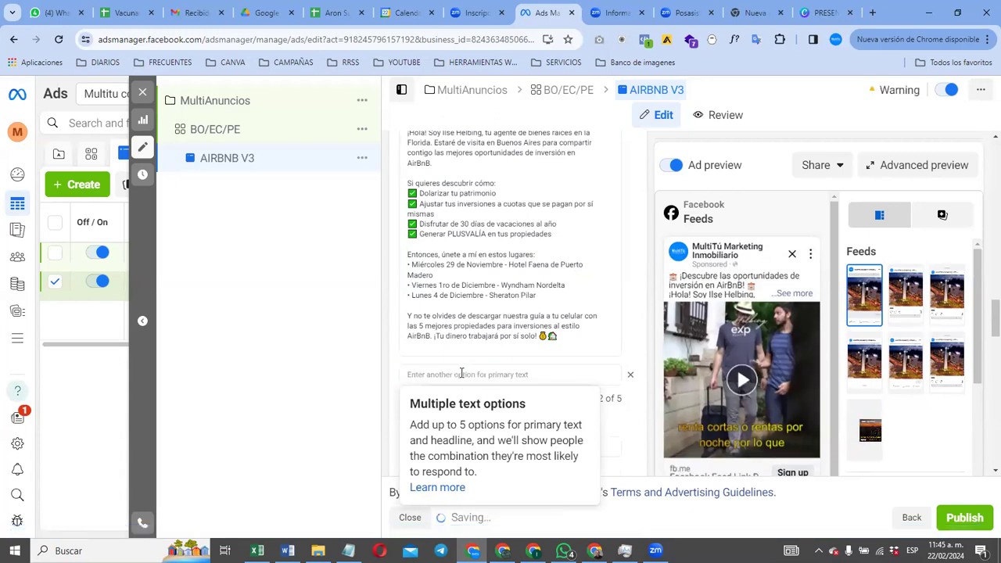
left_click(462, 374)
key("super+v")
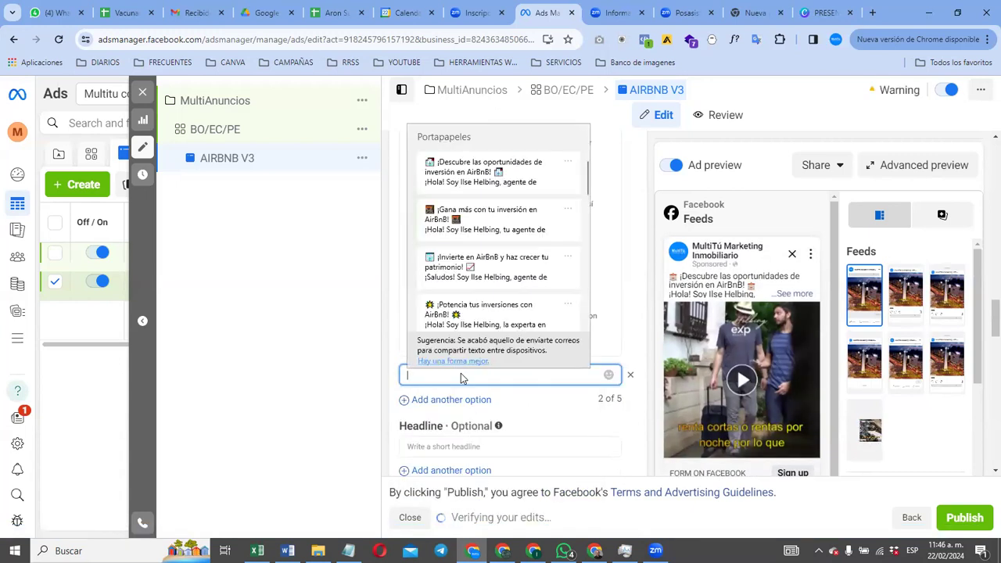
left_click(473, 276)
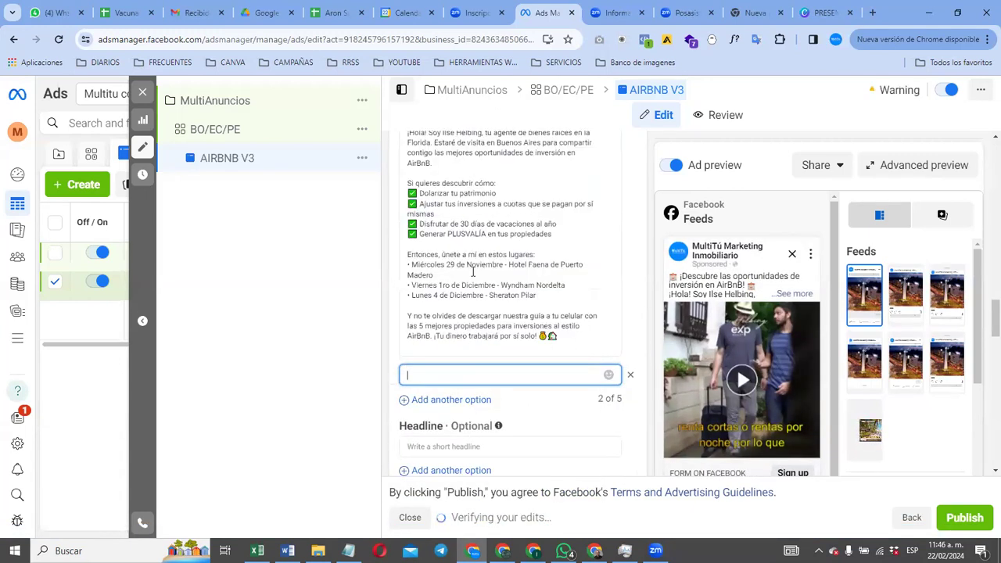
Step: Add a fourth primary text option with the copied "¡Potencia tus inversiones con AirBnB!" text
scroll(488, 410, "down", 3)
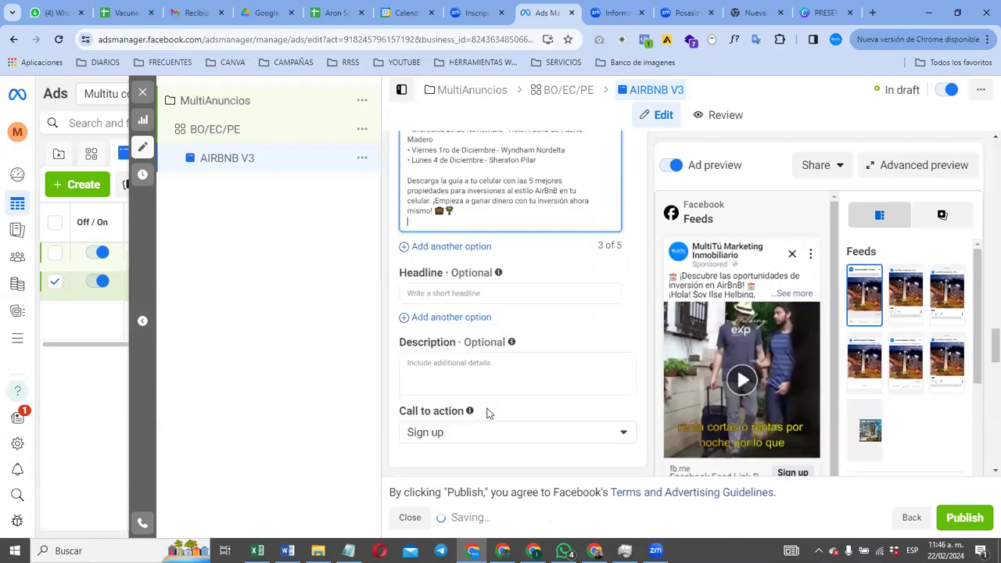
left_click(461, 247)
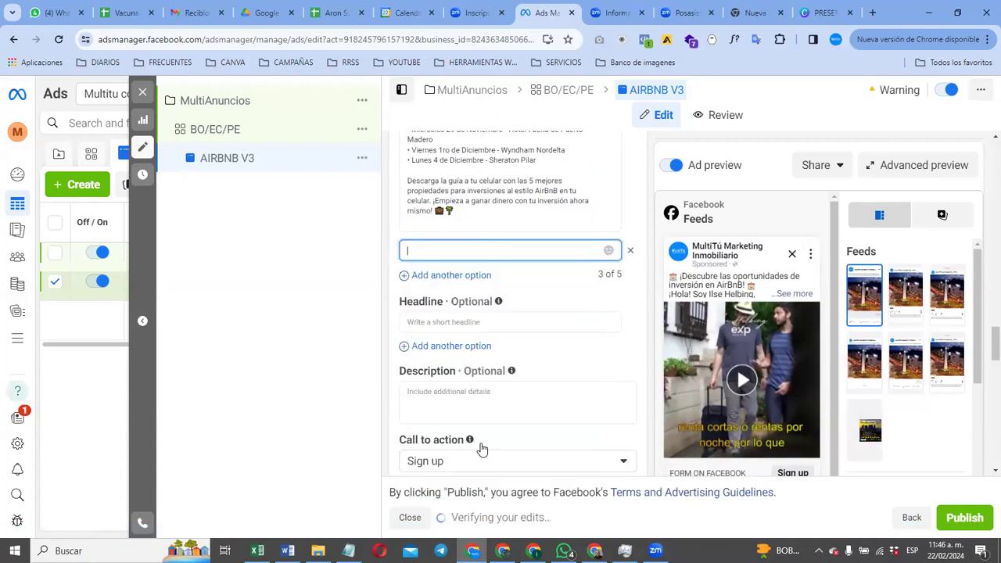
key("ctrl+v")
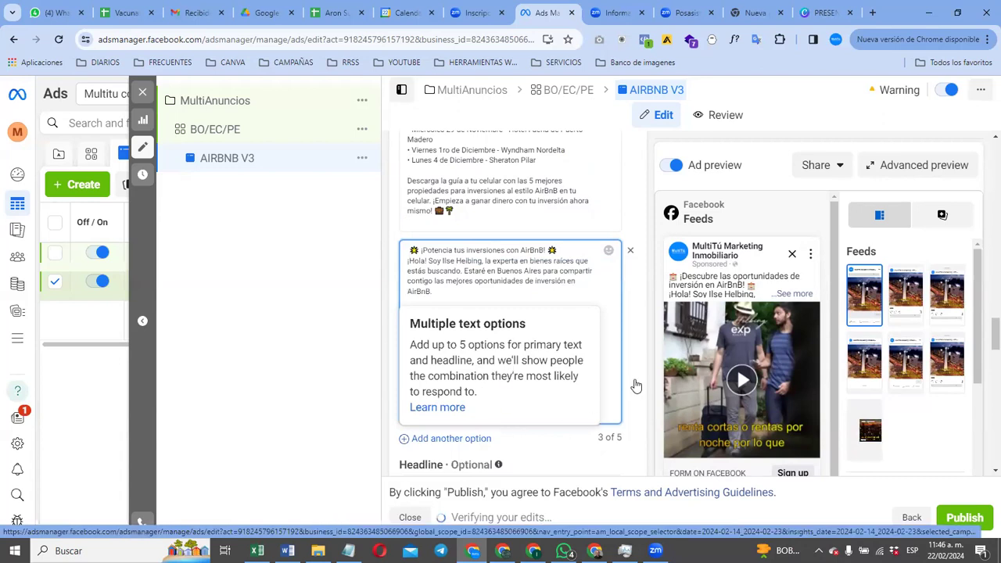
Step: Add a fifth primary text option with the copied "¿Listo para hacer crecer tu inversión?" text
scroll(636, 385, "down", 1)
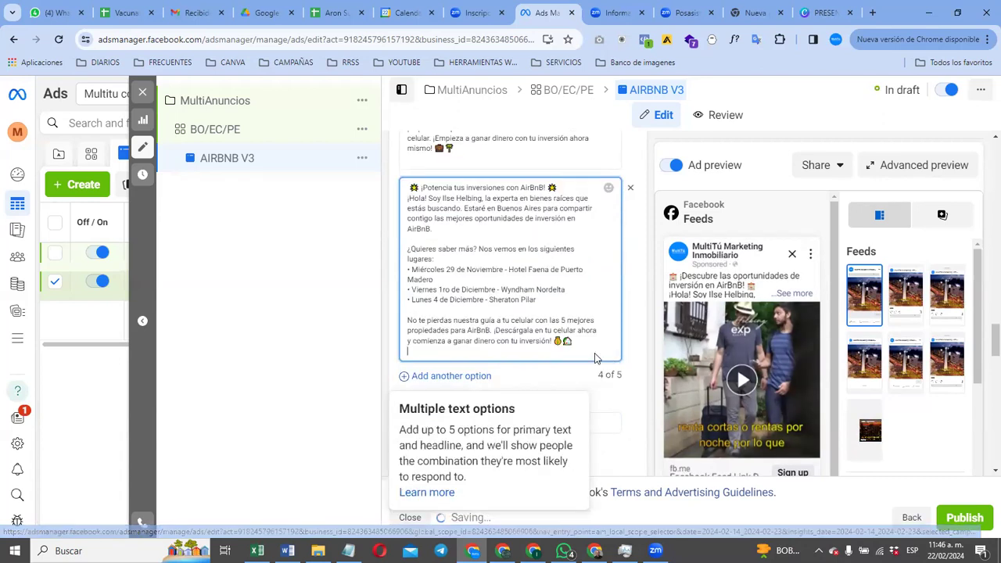
left_click(451, 376)
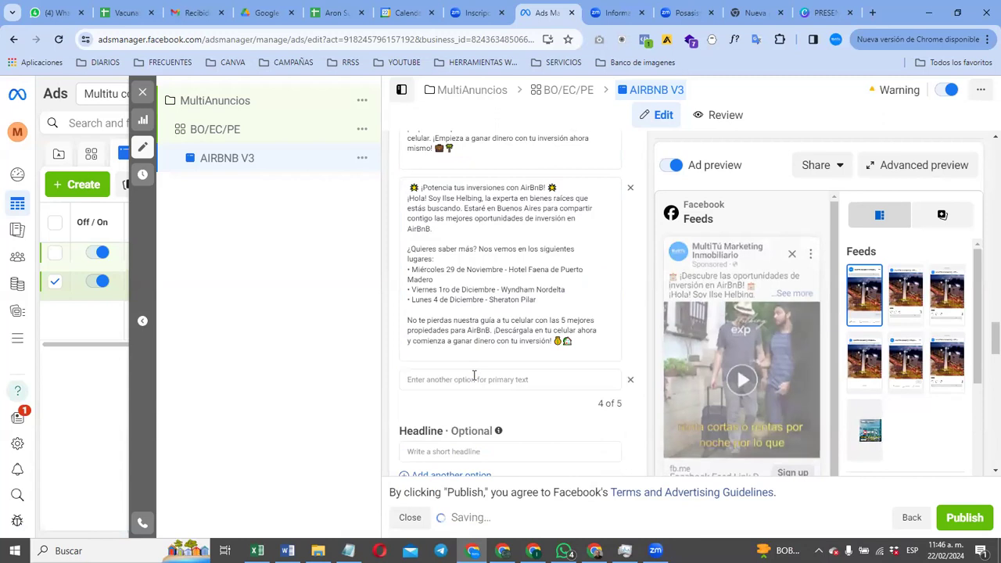
left_click(474, 377)
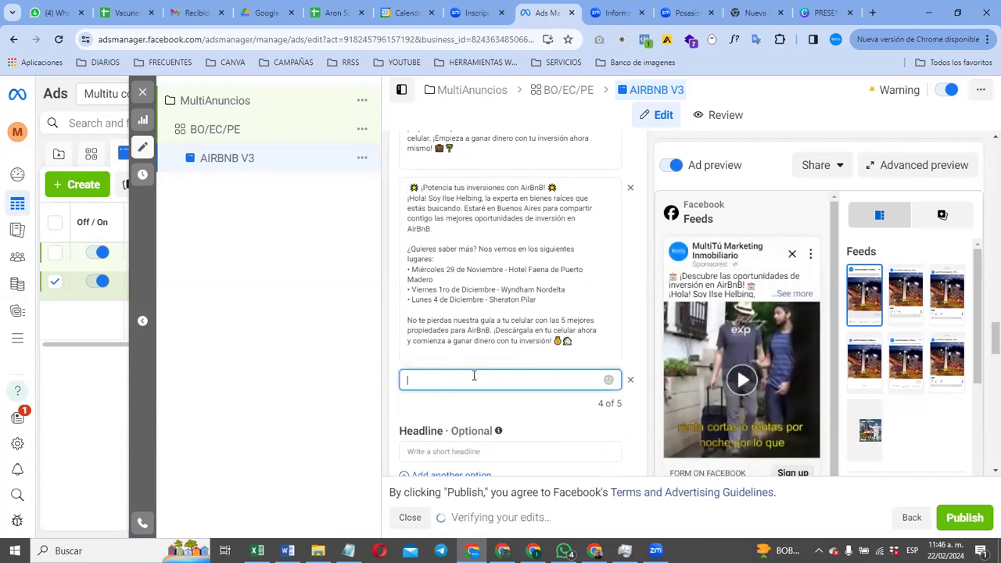
key("super+v")
scroll(480, 321, "down", 2)
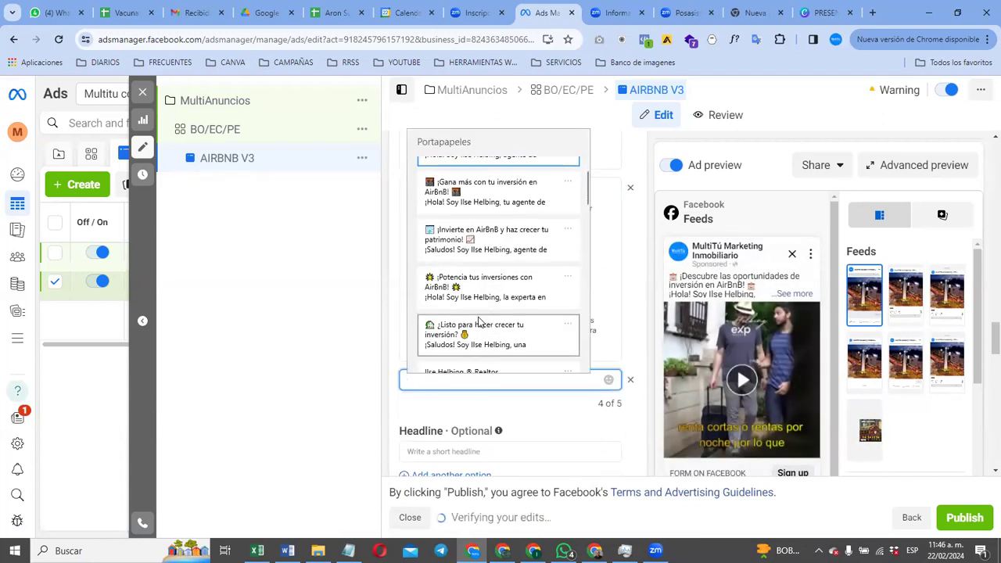
left_click(488, 343)
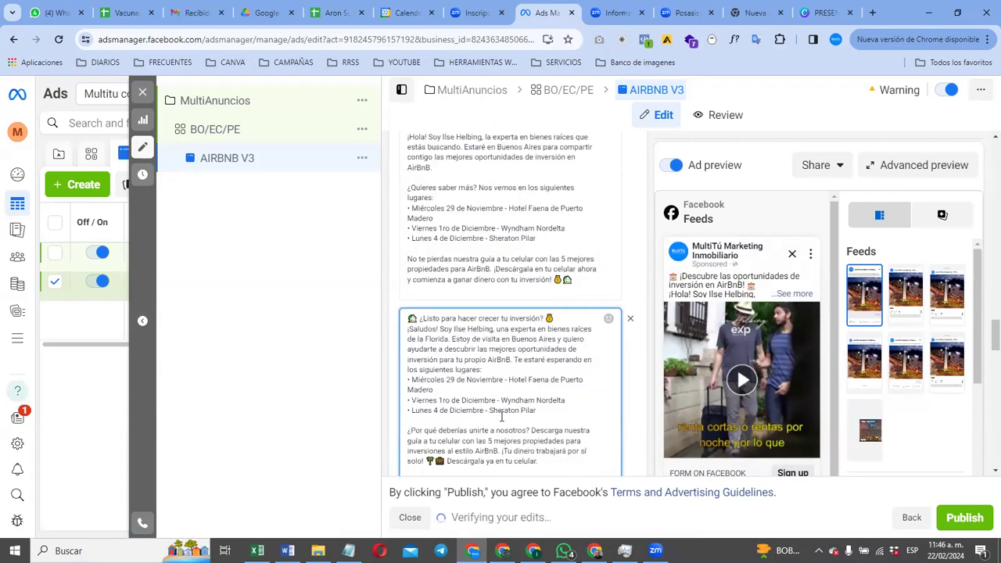
Step: Review all the primary text options of the AIRBNB V3 ad from the first to the last
scroll(517, 388, "up", 5)
scroll(516, 389, "up", 10)
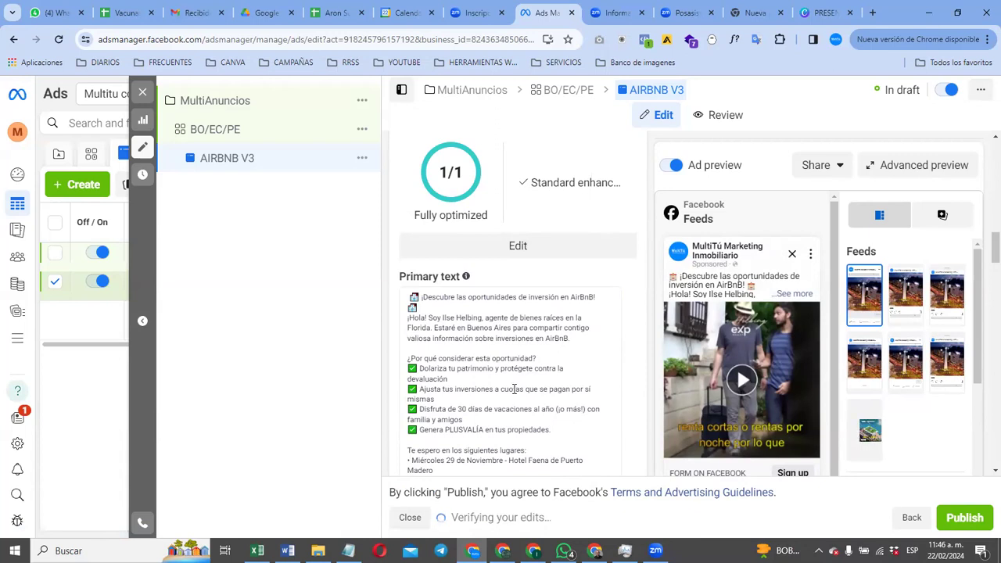
scroll(516, 389, "down", 5)
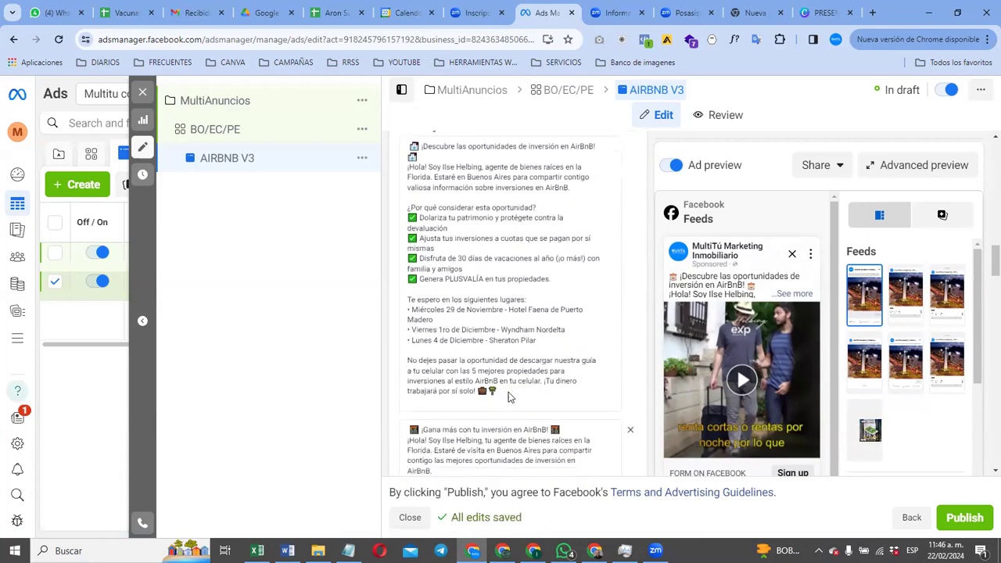
scroll(505, 395, "down", 4)
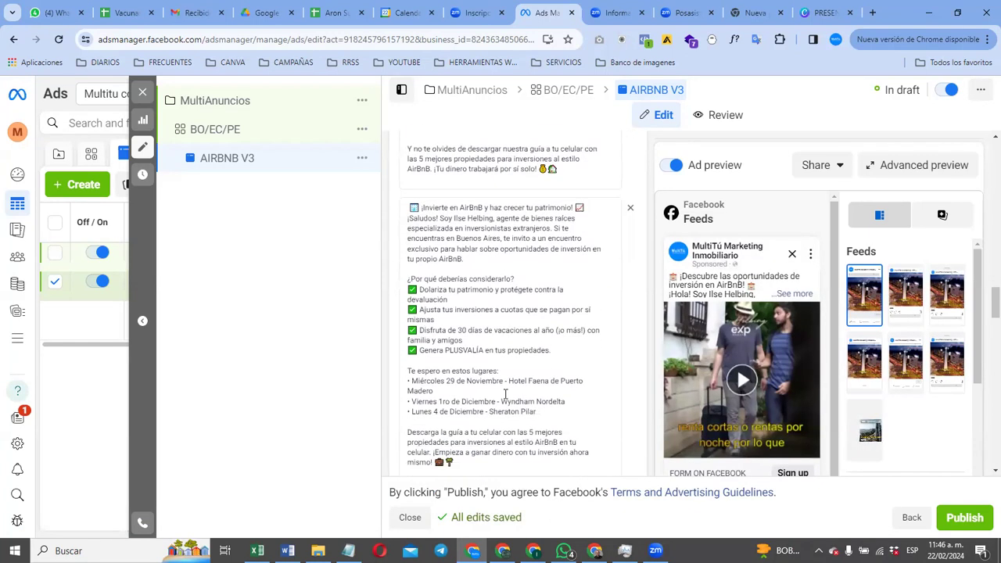
scroll(506, 395, "down", 3)
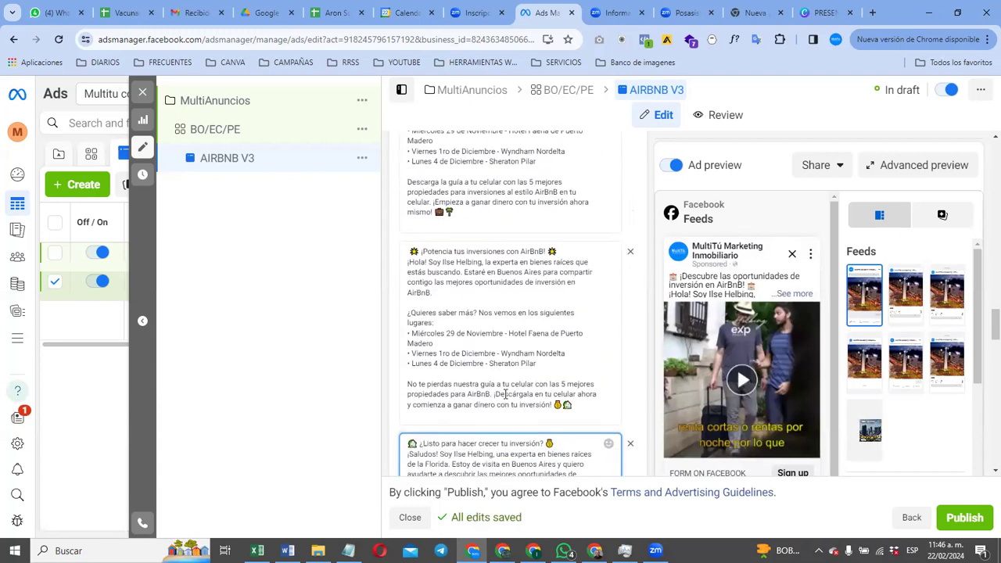
left_click_drag(457, 251, 577, 415)
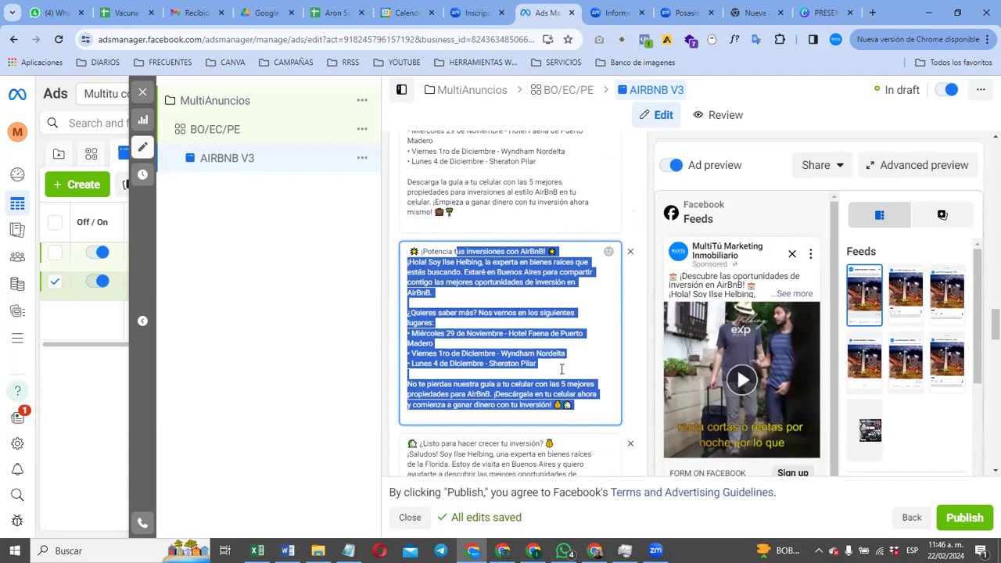
left_click(562, 369)
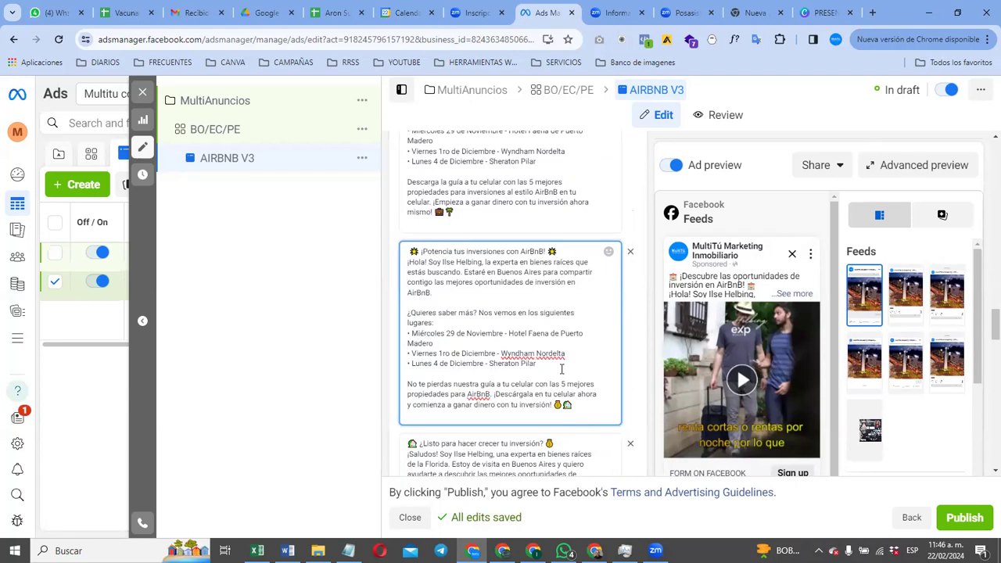
scroll(561, 369, "down", 5)
scroll(562, 368, "up", 3)
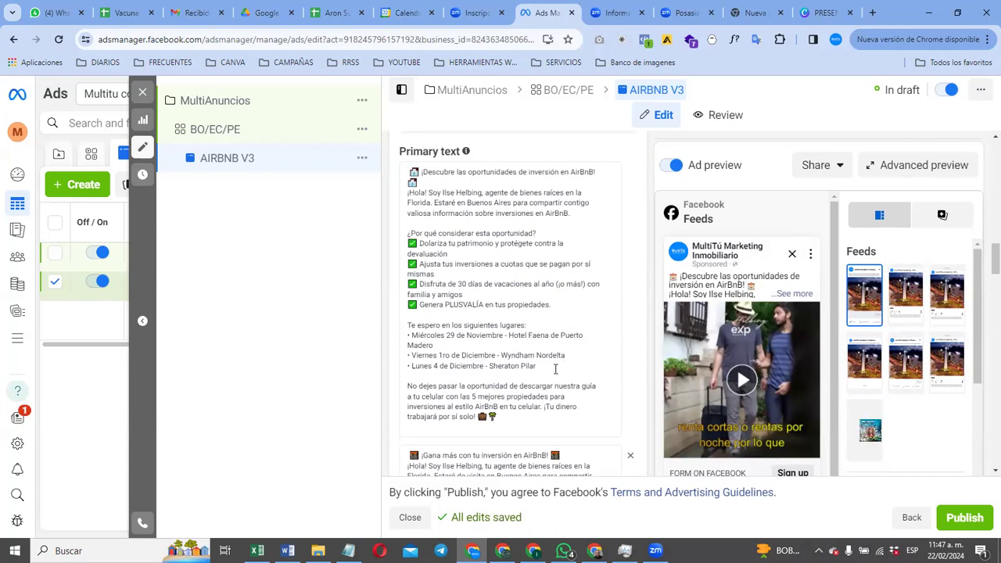
scroll(555, 369, "down", 7)
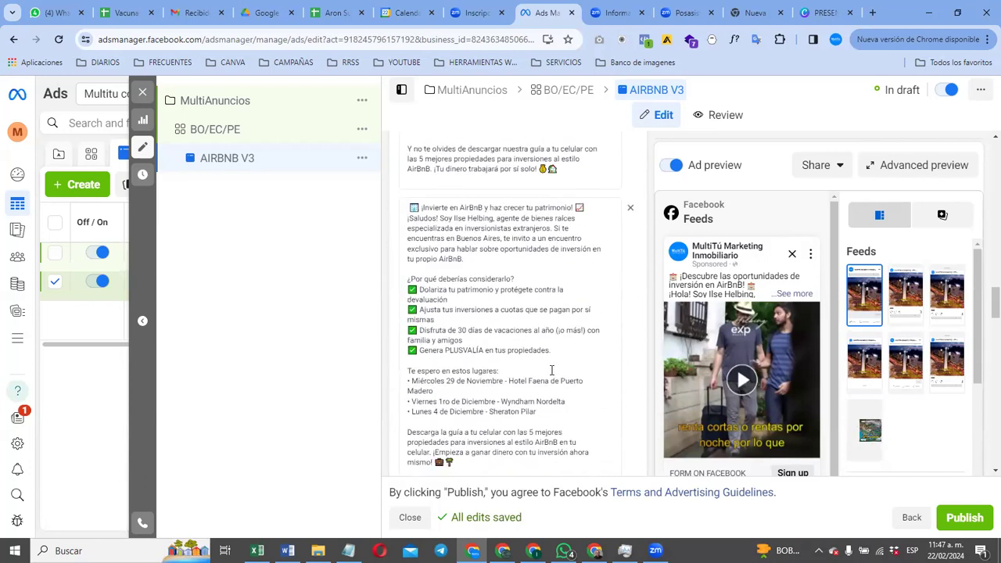
scroll(552, 370, "down", 5)
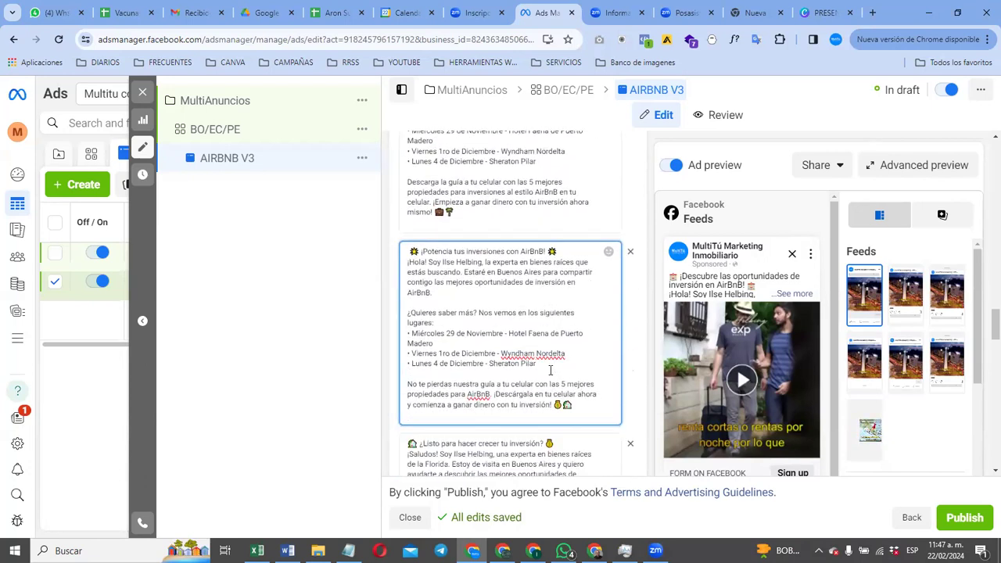
scroll(550, 371, "down", 4)
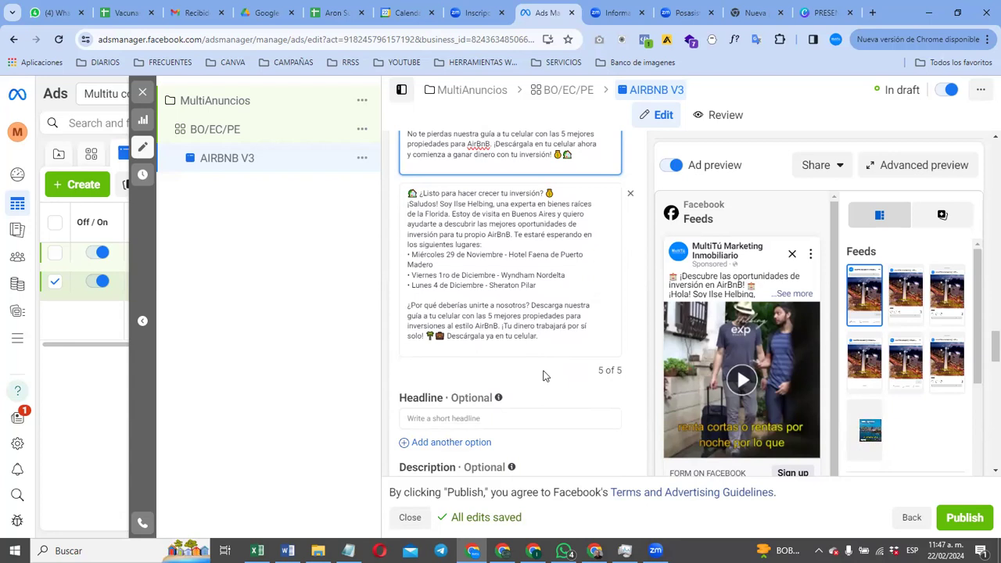
Step: Switch to the Air BnB.docx document in Word and copy all the call-to-action titles under the highlighted "cinco títulos" heading
scroll(540, 375, "down", 1)
left_click(509, 354)
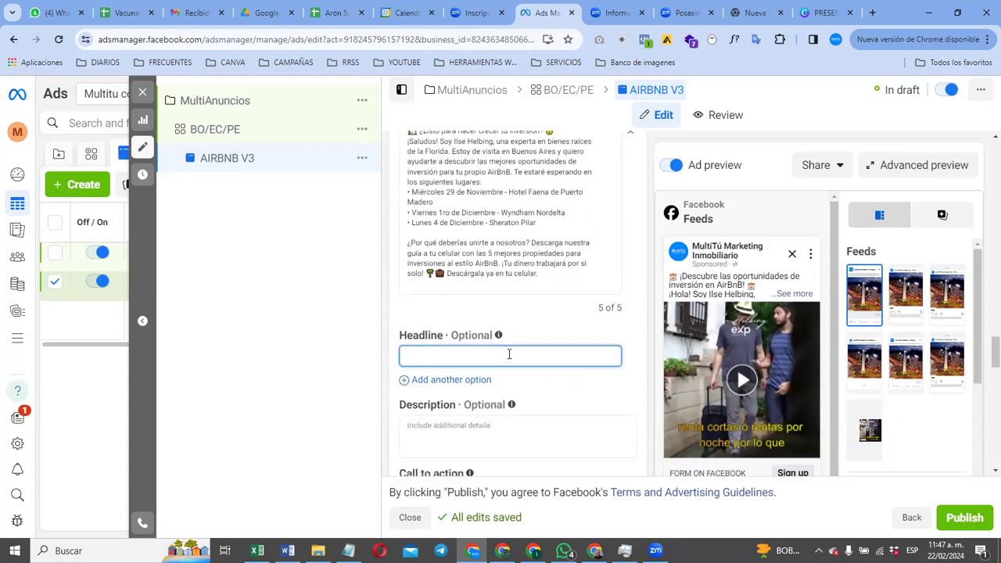
key("alt+Tab")
scroll(532, 452, "down", 3)
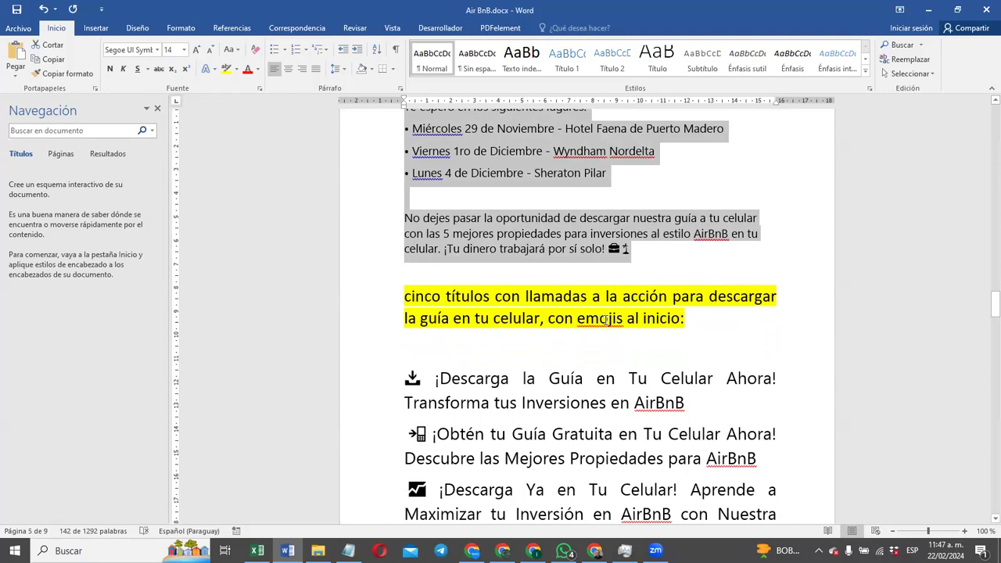
scroll(688, 325, "down", 4)
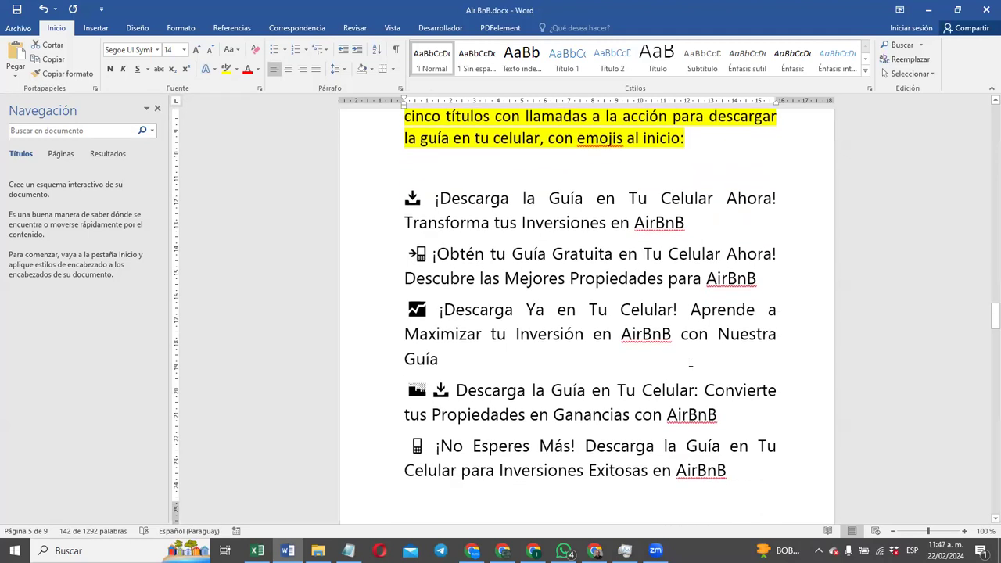
scroll(691, 360, "up", 1)
scroll(692, 360, "down", 2)
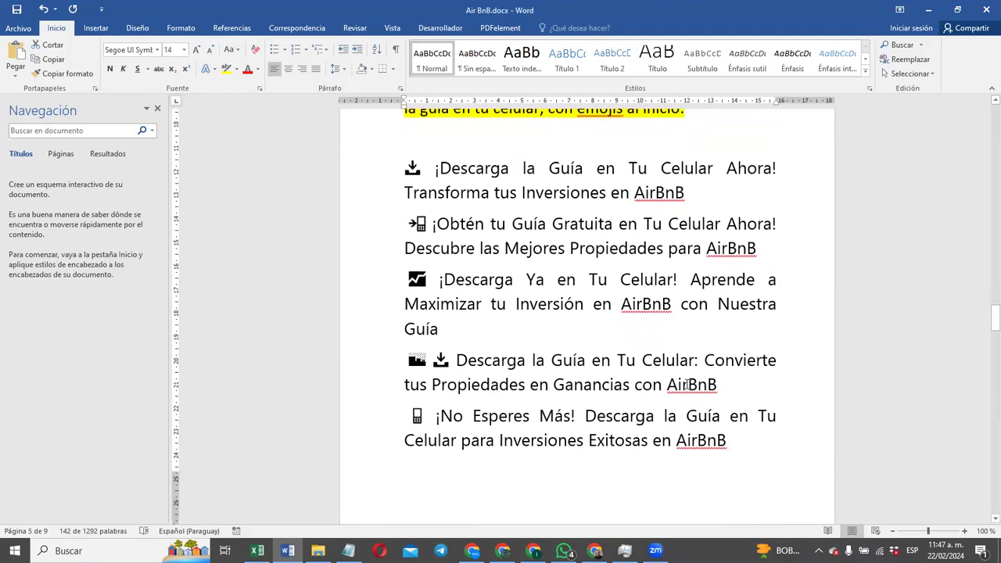
scroll(691, 360, "up", 1)
left_click_drag(730, 470, 381, 202)
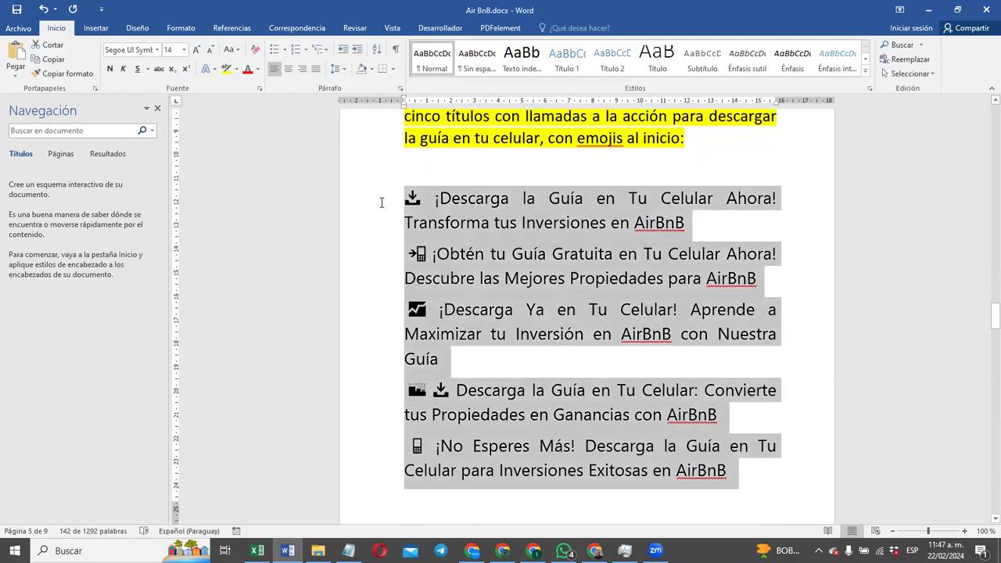
left_click(399, 195, "shift")
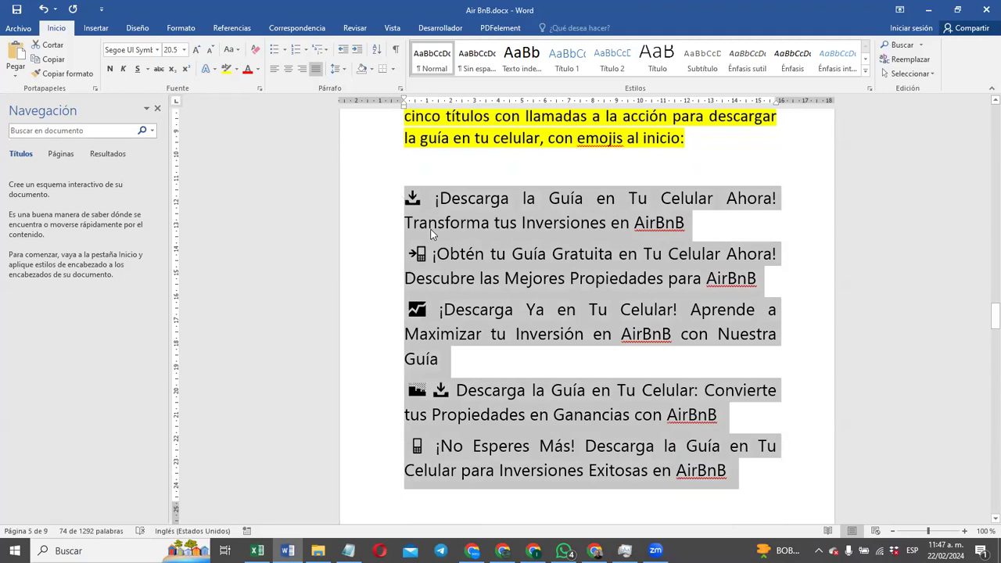
Step: Return to Ads Manager and paste the copied call-to-action titles into the ad's headline
scroll(583, 388, "down", 4)
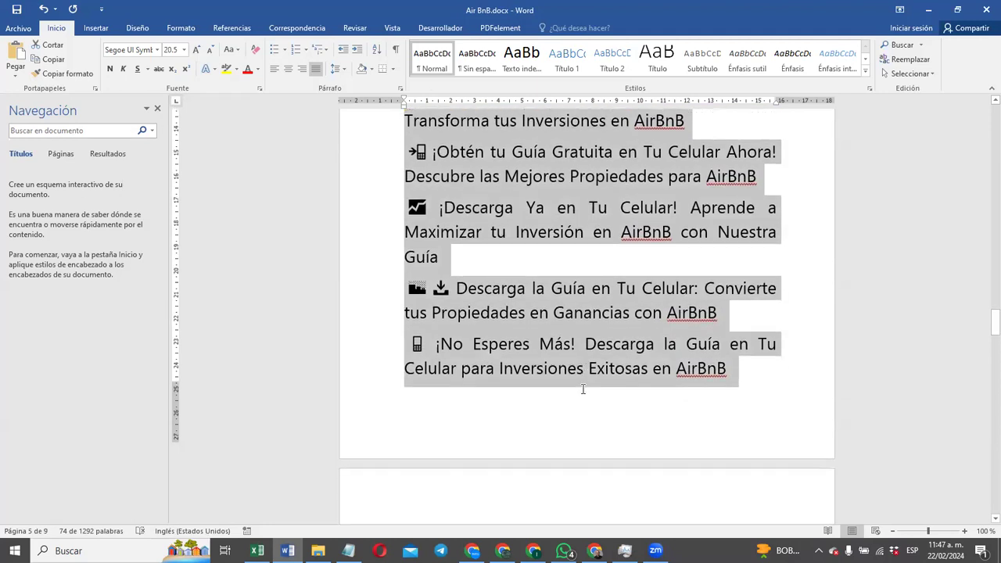
scroll(583, 389, "down", 2)
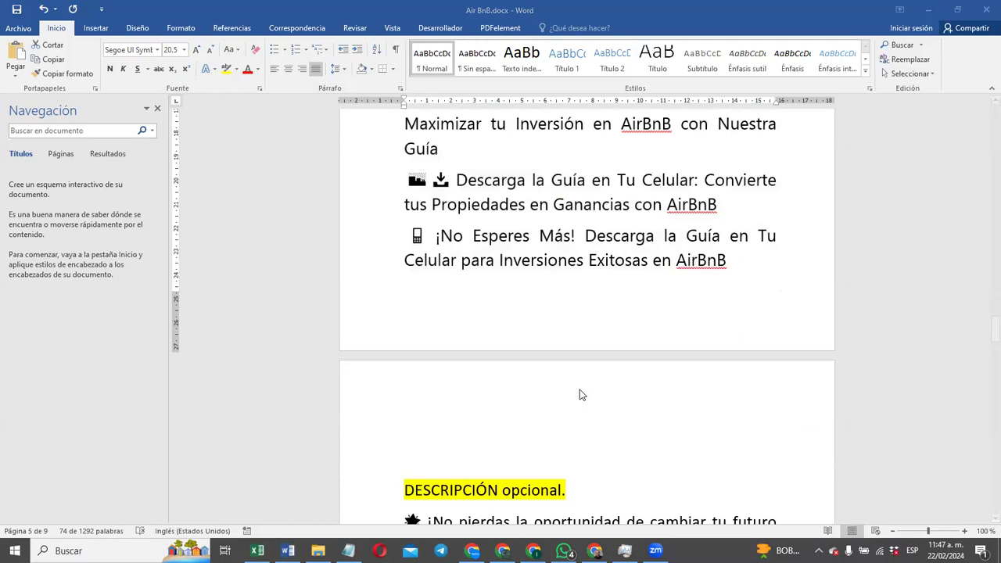
key("alt+Tab")
key("alt+Tab")
key("Tab")
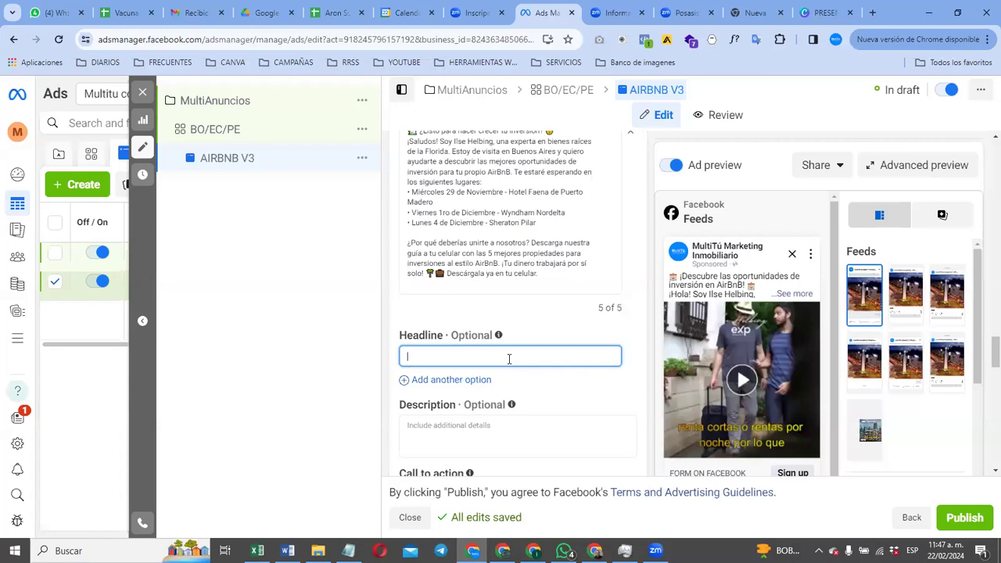
type("¡Descarga la Guía en Tu Celular Ahora! Transforma tus Inversiones en AirBnB ¡Obtén tu Guía Gratuita en Tu Celular Ahora! Descubre las Mejores Propiedades para AirBnB ¡Descarga Ya en Tu Celular! Aprende a Maximizar tu Inversión en AirBnB con Nuestra Guía Descarga la Guía en Tu Celular: Convierte tus Propiedades en Ganancias con AirBnB ¡No Esperes Más! Descarga la Guía en Tu Celular para Inversiones Exitosas en AirBnB")
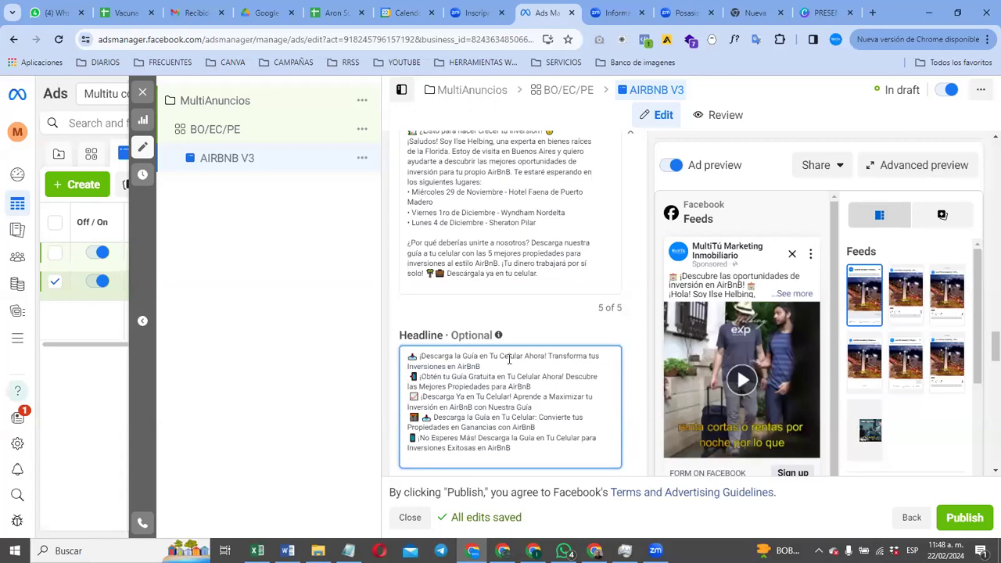
Step: Delete the last four titles from the headline, keeping only "¡Descarga la Guía en Tu Celular Ahora! Transforma tus Inversiones en AirBnB"
key("shift+Home")
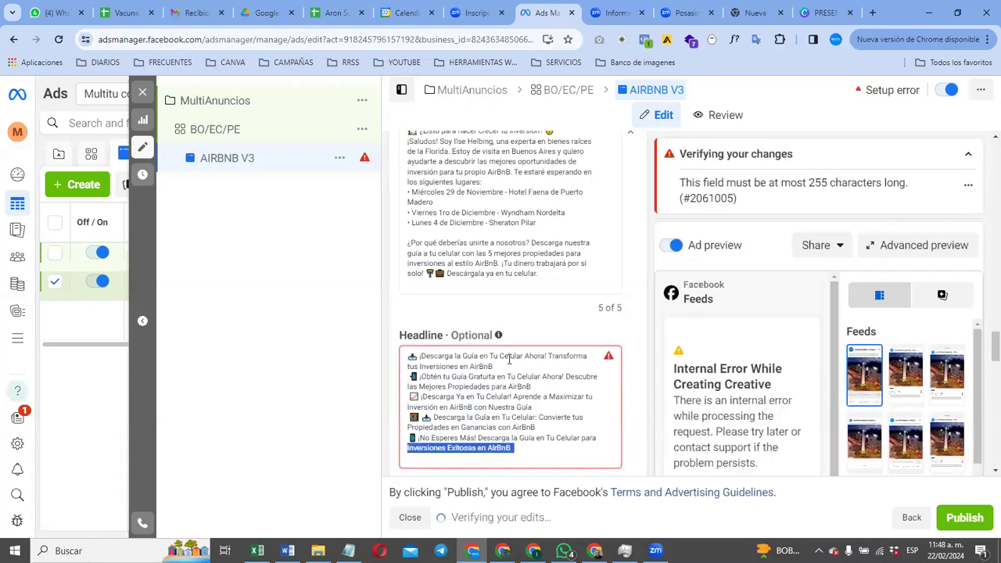
key("shift+Up")
key("shift+Up")
key("shift+Up")
key("shift+Up")
key("shift+Up")
key("shift+Up")
key("shift+Up")
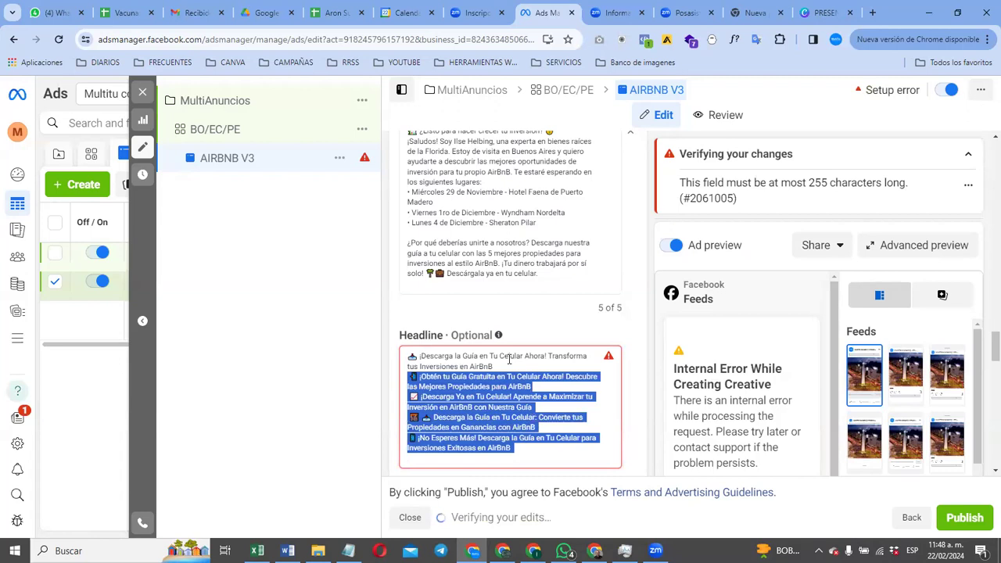
key("BackSpace")
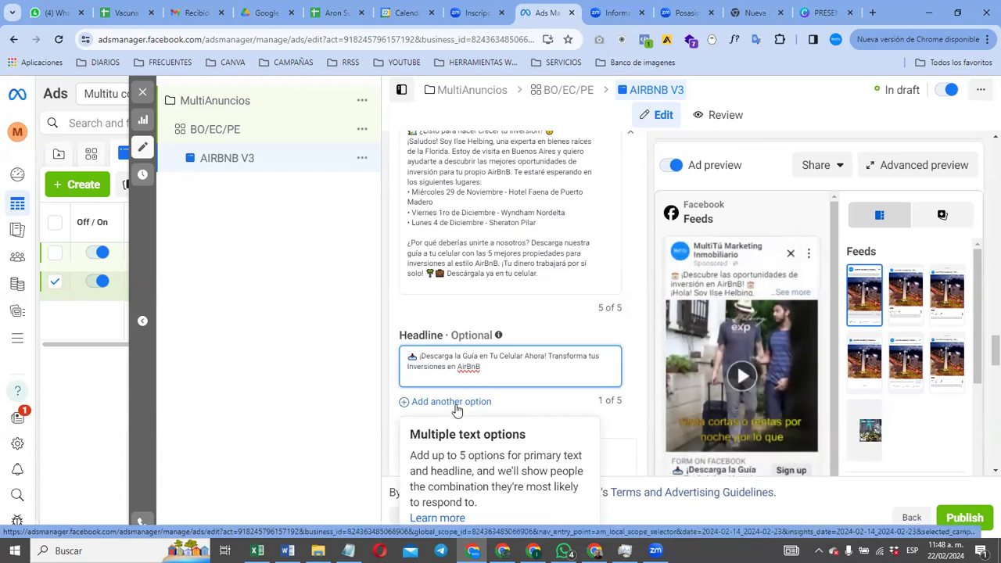
Step: Add a second headline option containing only "¡Obtén tu Guía Gratuita en Tu Celular Ahora! Descubre las Mejores Propiedades para AirBnB"
left_click(453, 402)
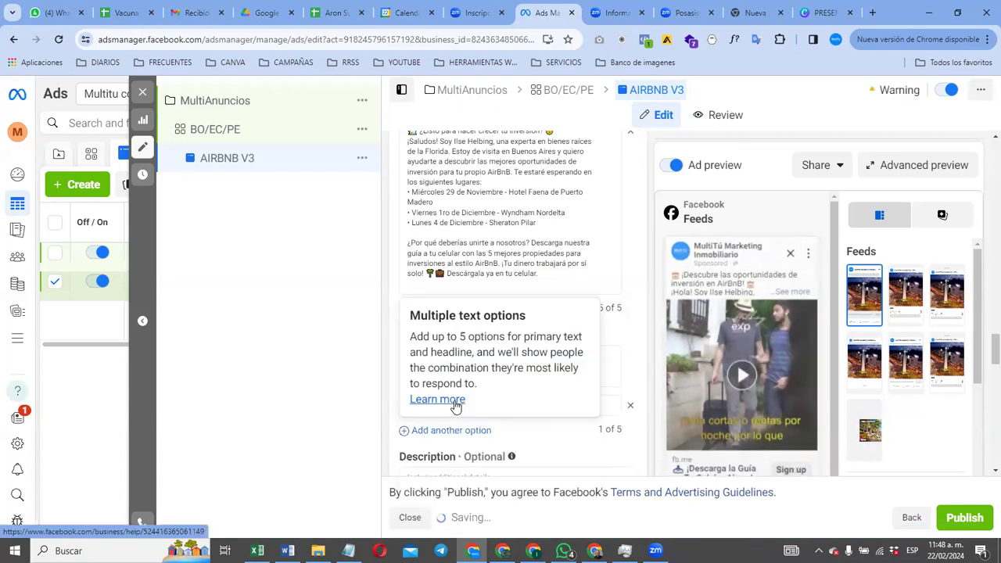
left_click(605, 404)
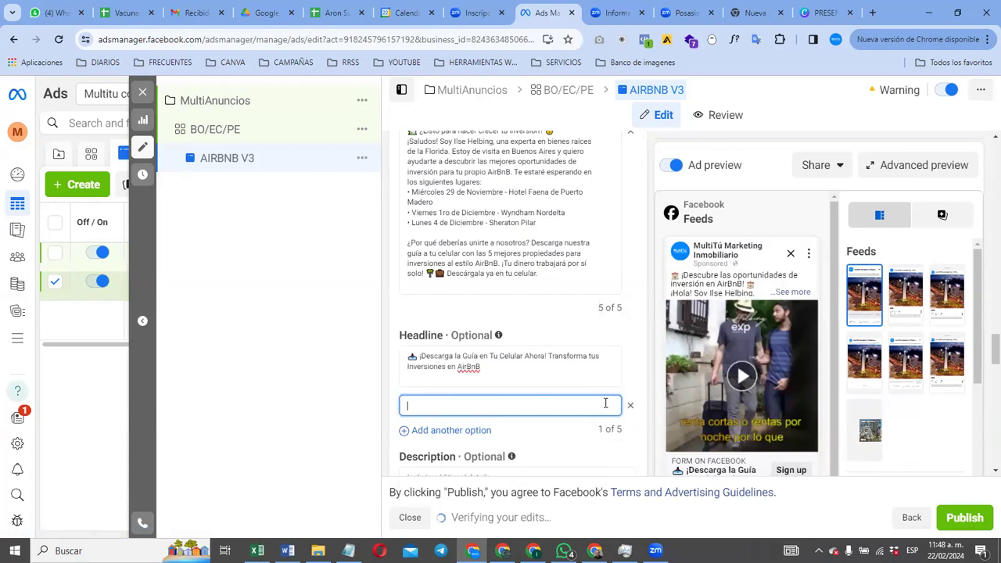
type("¡Obtén tu Guía Gratuita en Tu Celular Ahora! Descubre las Mejores Propiedades para AirBnB ¡Descarga Ya en Tu Celular! Aprende a Maximizar tu Inversión en AirBnB con Nuestra Guía Descarga la Guía en Tu Celular: Convierte tus Propiedades en Ganancias con AirBnB ¡No Esperes Más! Descarga la Guía en Tu Celular para Inversiones Exitosas en AirBnB")
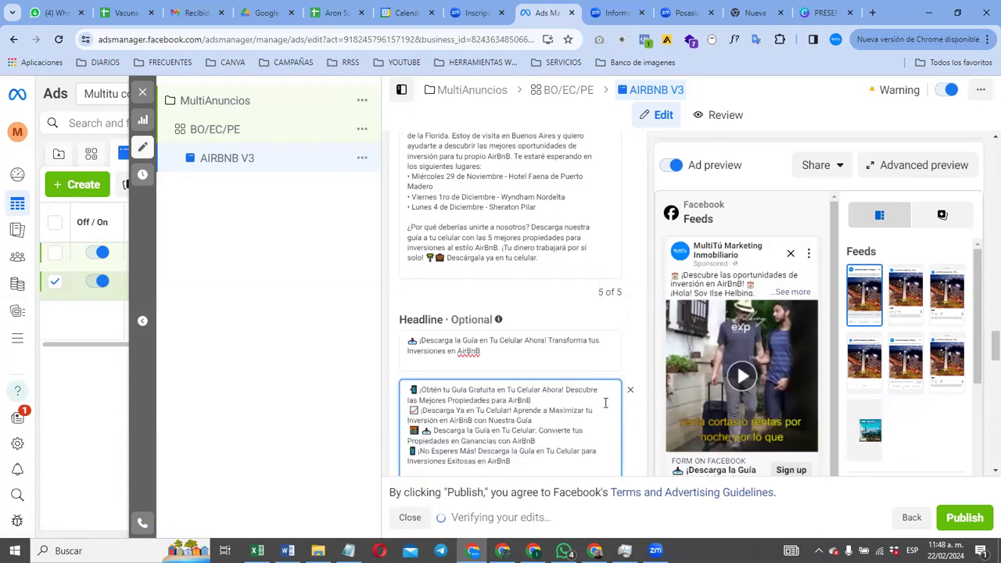
key("ctrl+shift+Up")
key("ctrl+shift+Up")
key("ctrl+shift+Up")
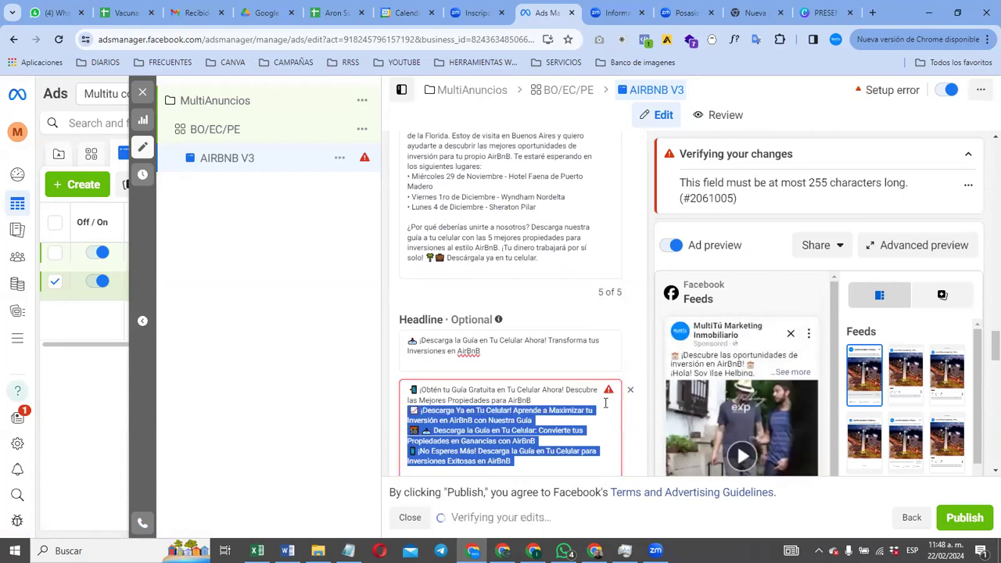
key("BackSpace")
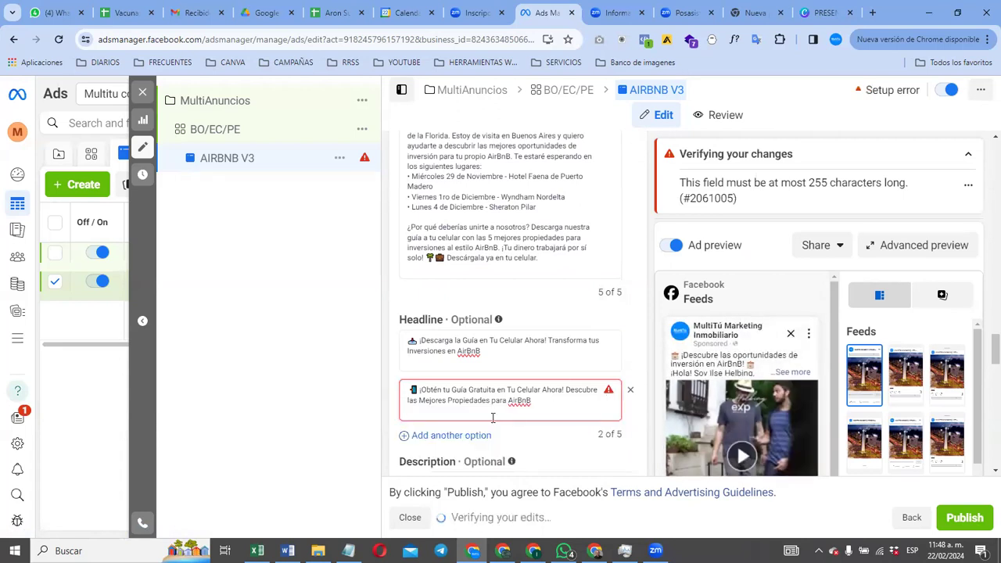
Step: Add a third headline option containing only "¡Descarga Ya en Tu Celular! Aprende a Maximizar tu Inversión en AirBnB con Nuestra Guía"
mouse_move(472, 439)
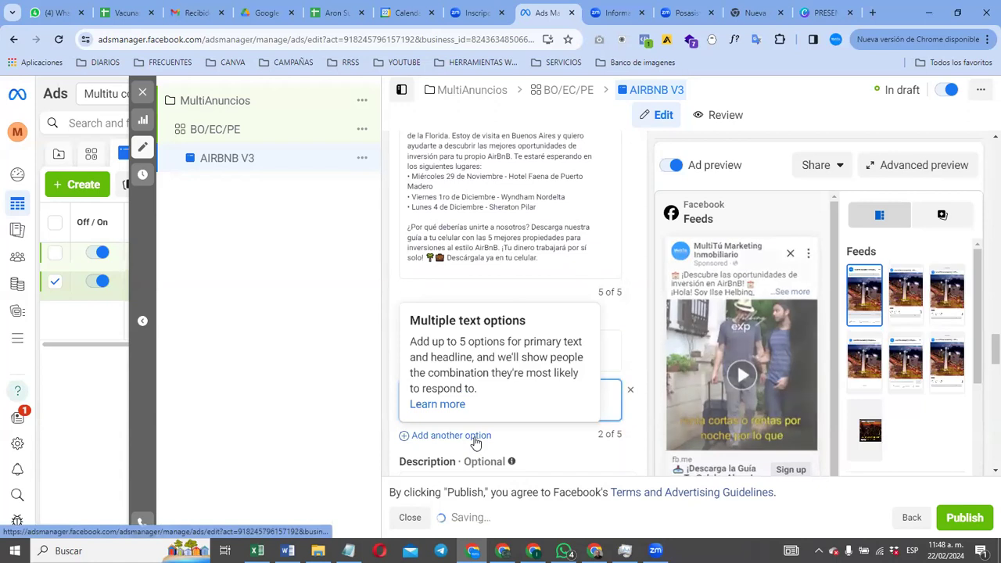
left_click(475, 442)
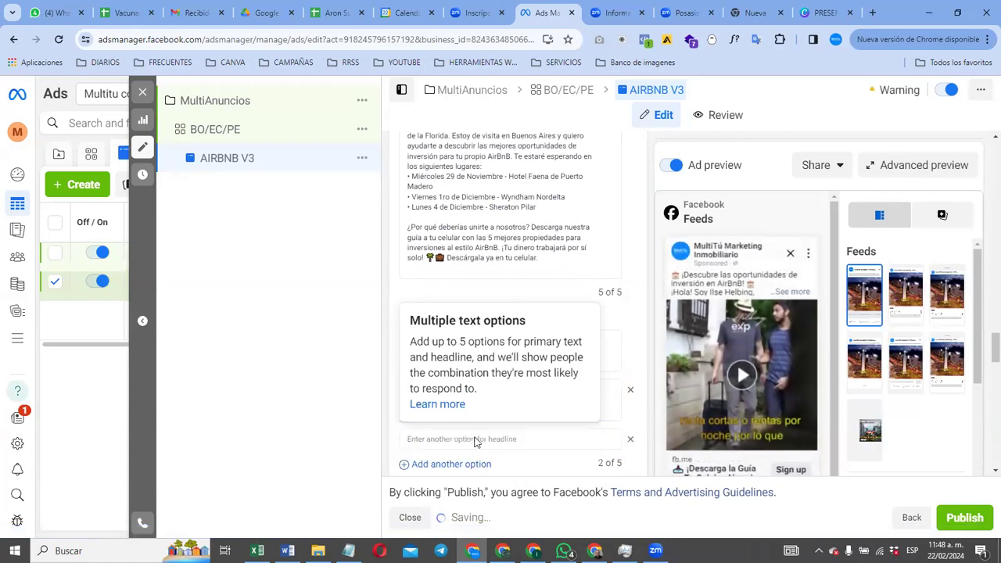
left_click(607, 439)
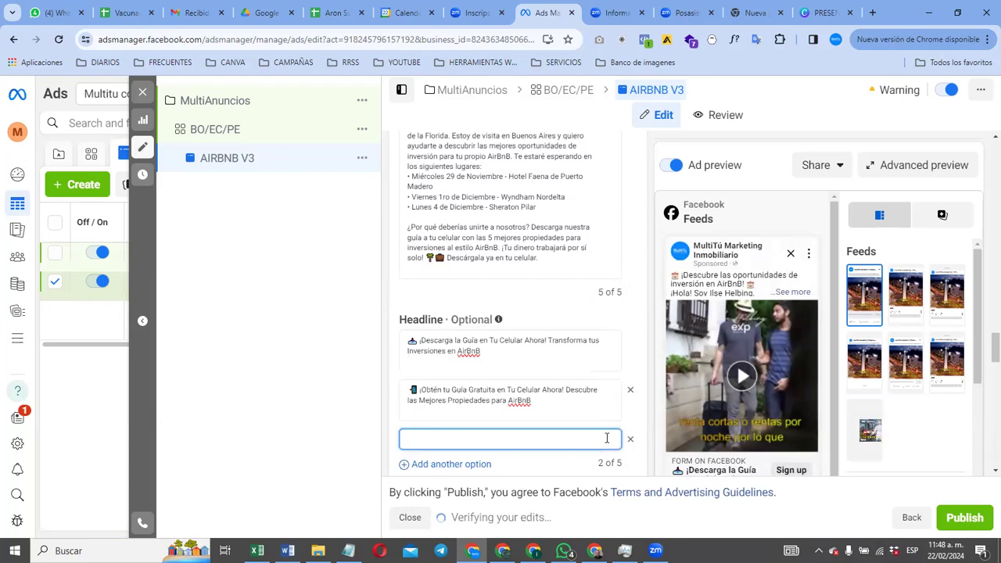
type("📈 ¡Descarga Ya en Tu Celular! Aprende a Maximizar tu Inversión en AirBnB con Nuestra Guía 🏠 📥 Descarga la Guía en Tu Celular: Convierte tus Propiedades en Ganancias con AirBnB 📱 ¡No Esperes Más! Descarga la Guía en Tu Celular para Inversiones Exitosas en AirBnB")
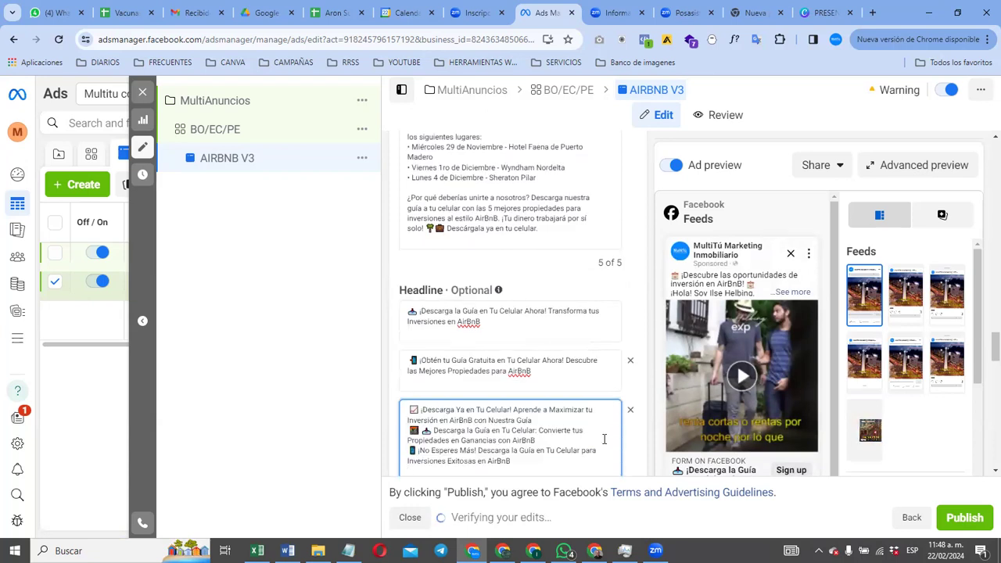
key("shift+Up")
key("shift+Up")
key("shift+Up")
key("shift+Home")
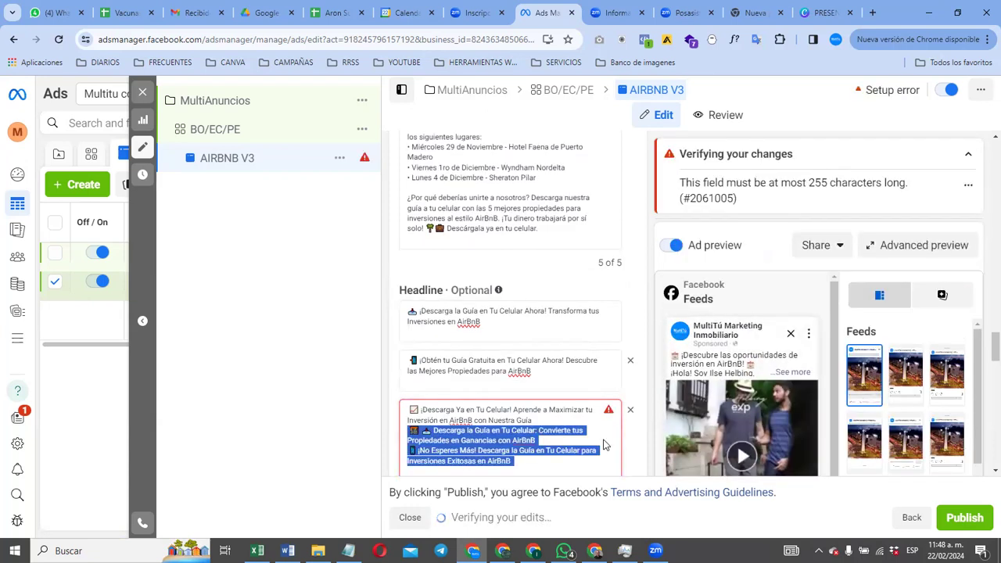
key("BackSpace")
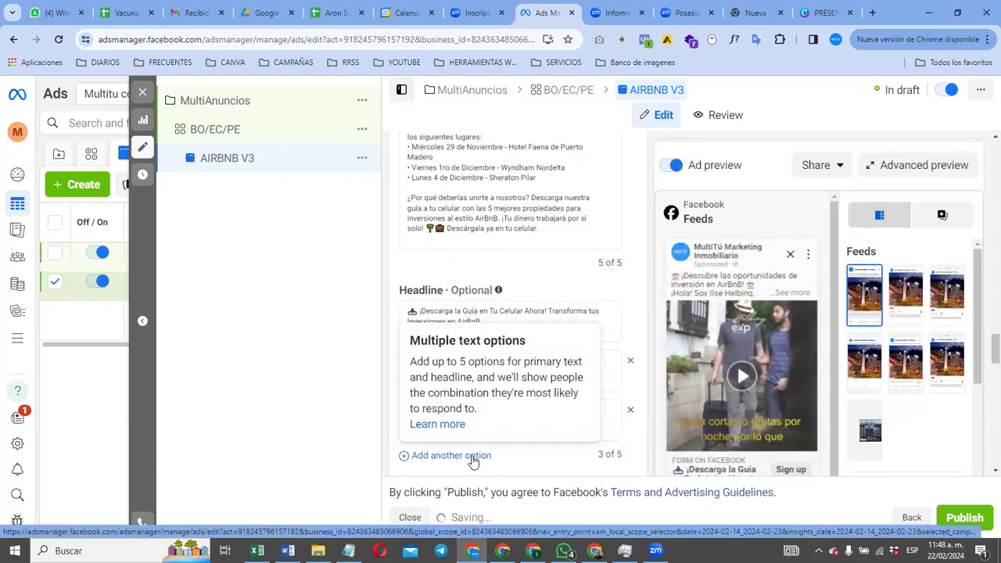
Step: Add a fourth headline option reading "Descarga la Guía en Tu Celular: Convierte tus Propiedades en Ganancias con AirBnB", copying the surplus last title before removing it
left_click(473, 460)
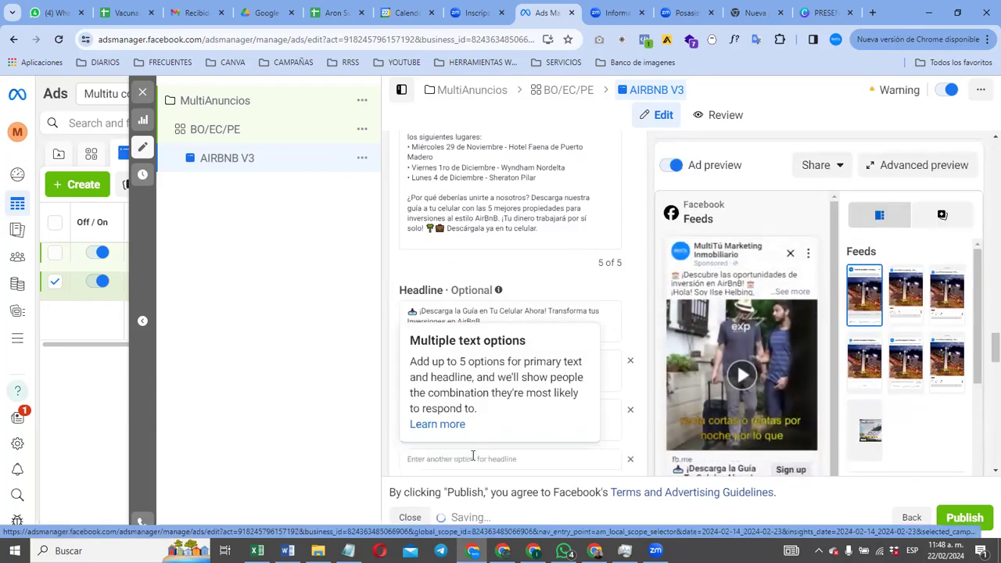
left_click(609, 459)
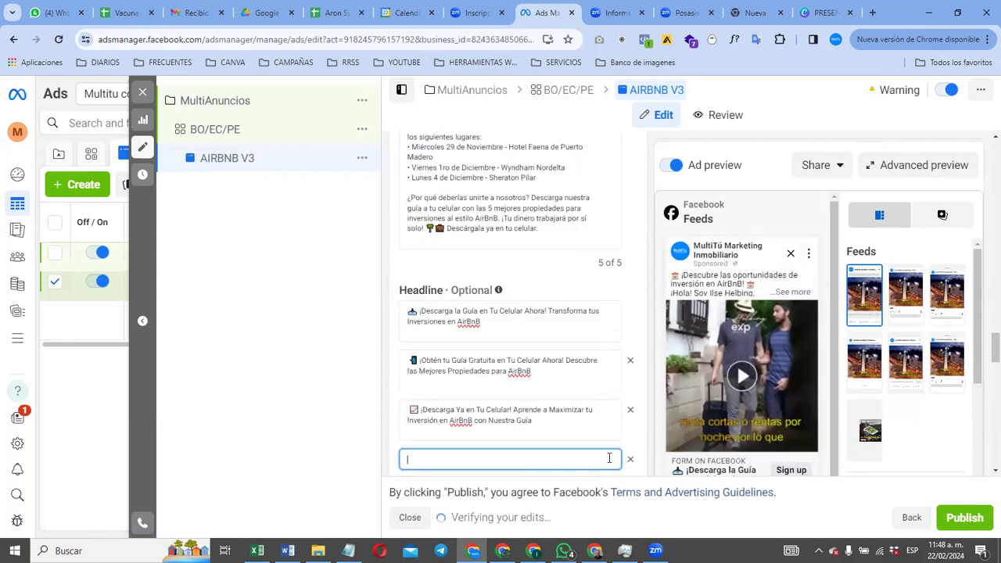
type("🏠 📥 Descarga la Guía en Tu Celular: Convierte tus Propiedades en Ganancias con AirBnB 📱¡No Esperes Más! Descarga la Guía en Tu Celular para Inversiones Exitosas en AirBnB")
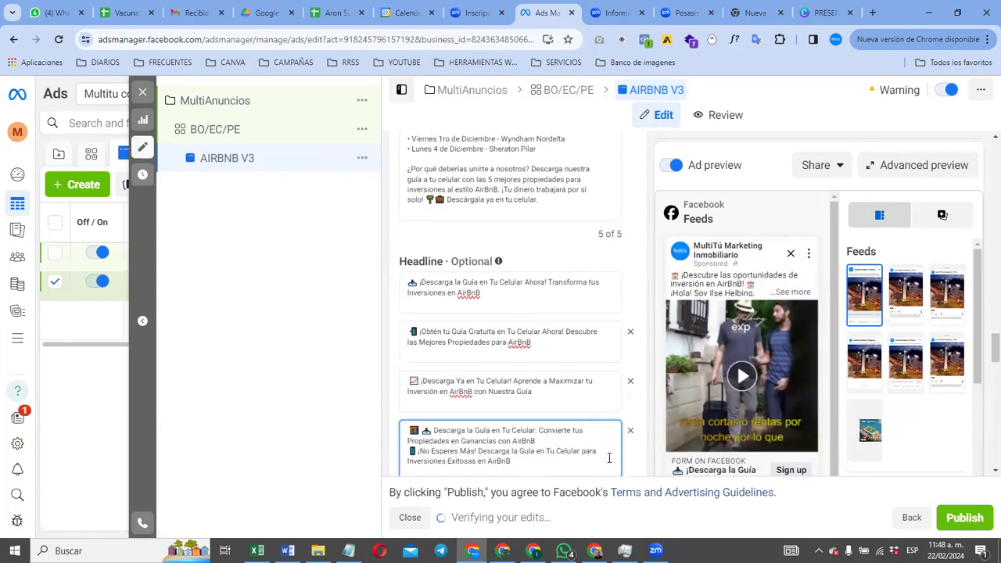
key("shift+Home")
key("shift+Up")
key("ctrl+c")
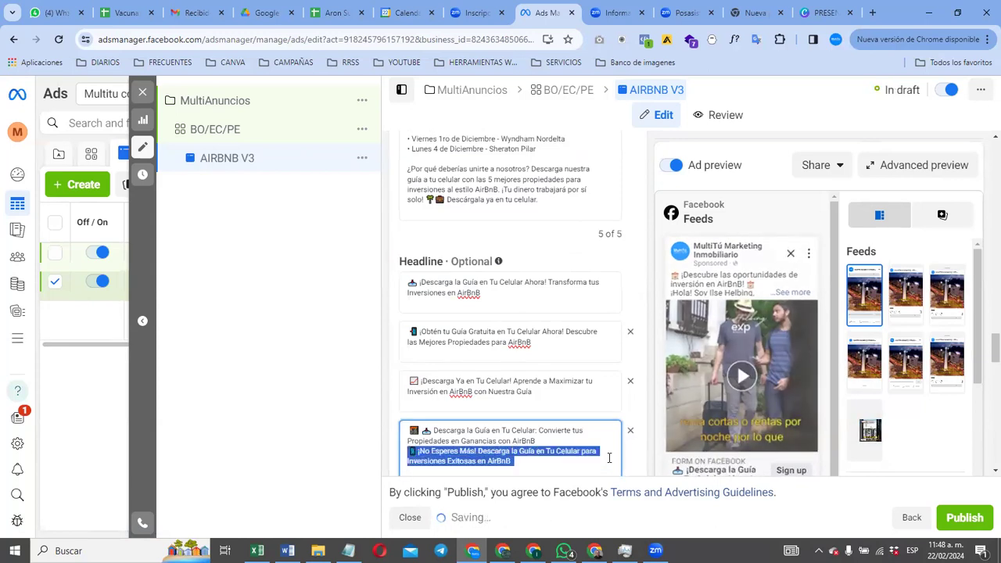
key("BackSpace")
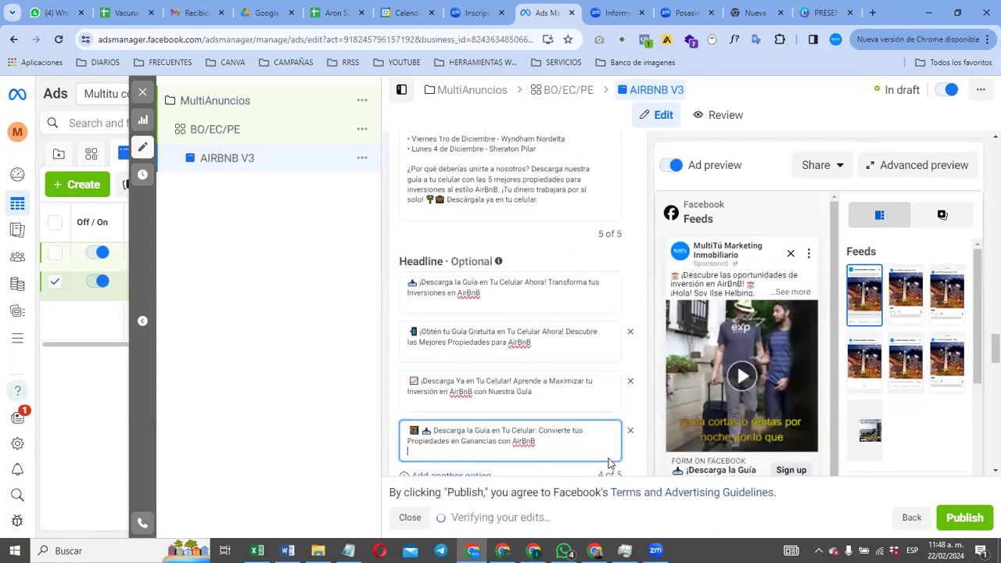
Step: Add a fifth headline option with the copied title "¡No Esperes Más! Descarga la Guía en Tu Celular para Inversiones Exitosas en AirBnB"
scroll(542, 396, "down", 2)
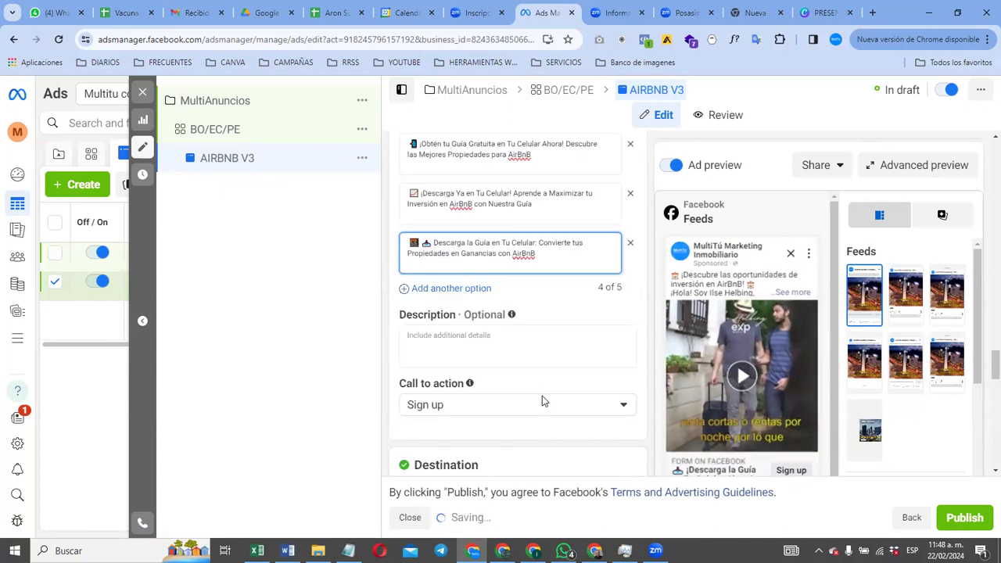
left_click(461, 289)
left_click(461, 292)
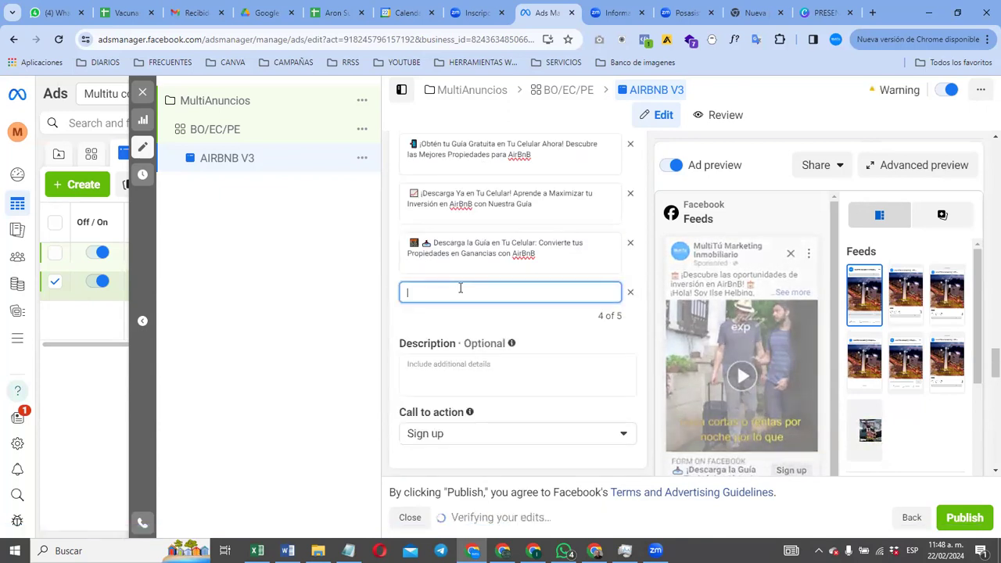
key("ctrl+v")
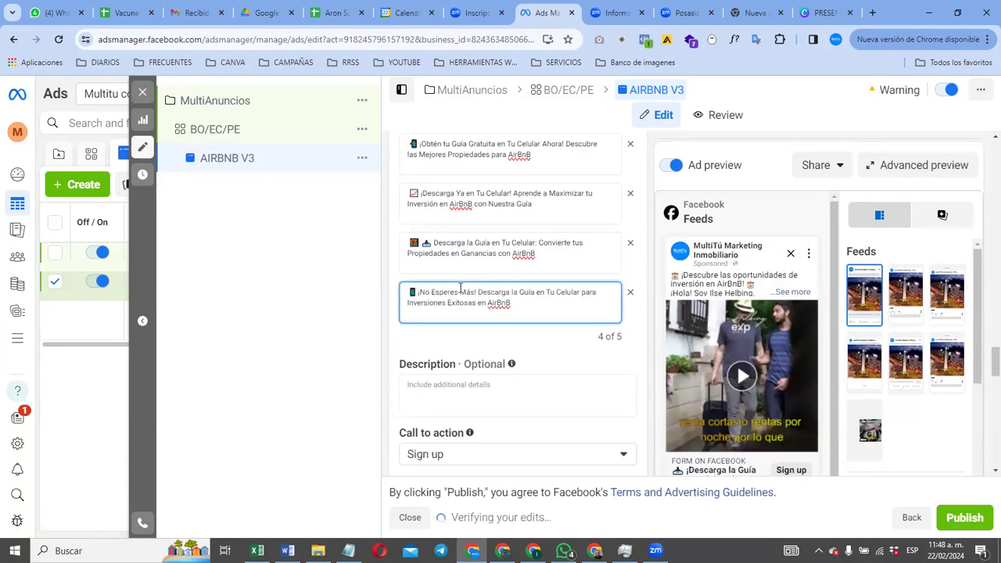
scroll(627, 285, "up", 10)
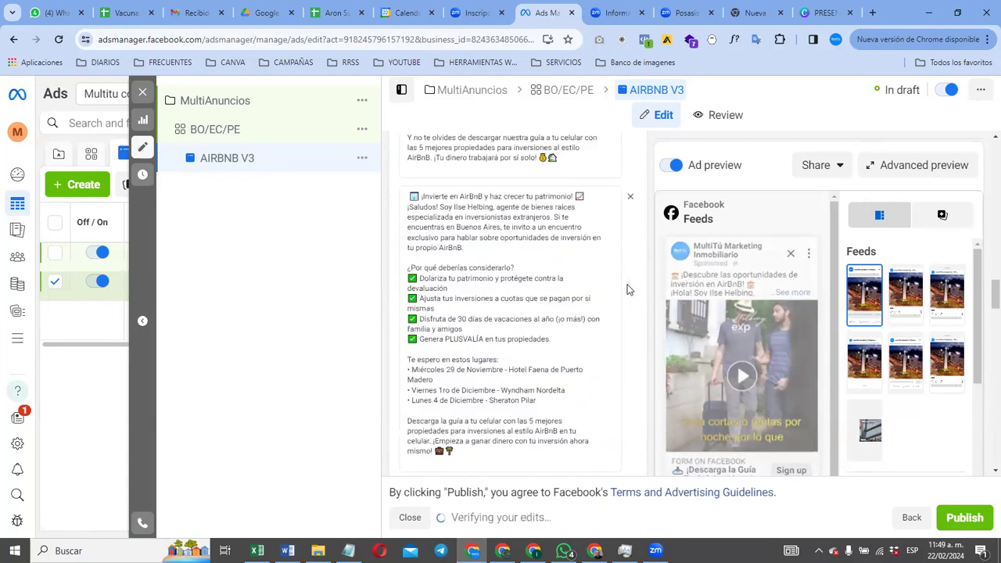
scroll(623, 284, "down", 10)
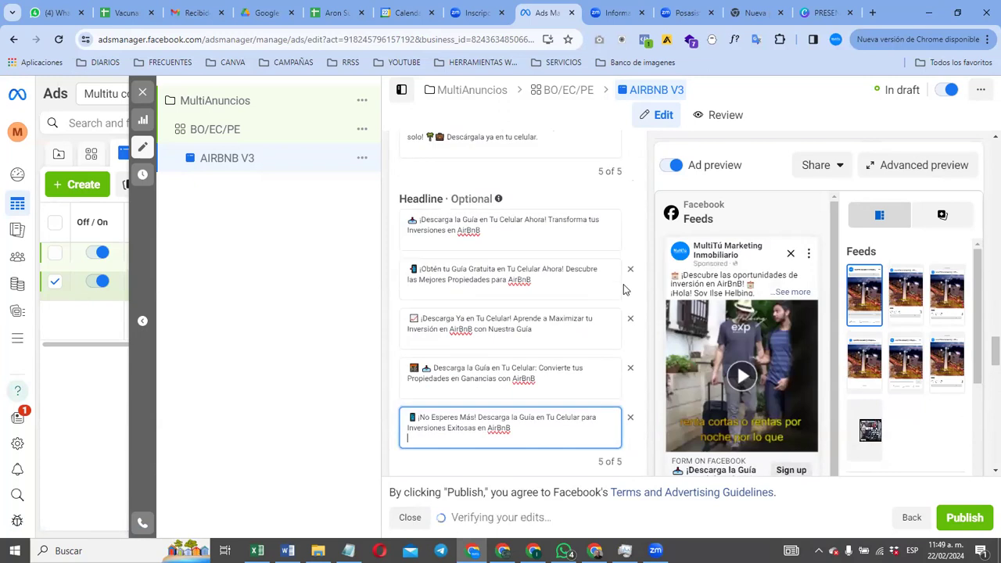
Step: Switch to Air BnB.docx in Word and delete the start of the "DESCRIPCIÓN opcional" paragraph up to "al estilo AirBnB."
scroll(623, 291, "down", 3)
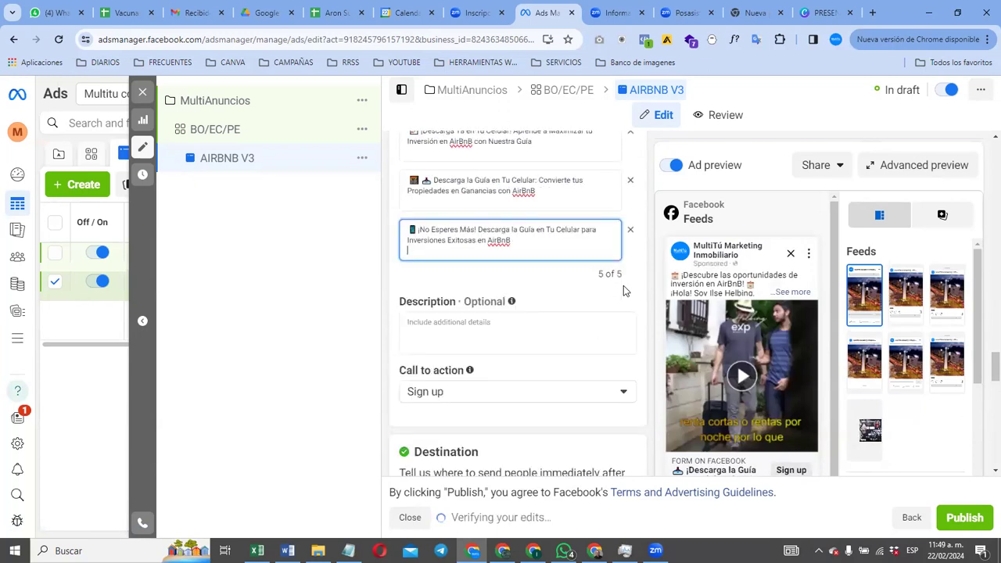
scroll(514, 261, "down", 1)
left_click(513, 262)
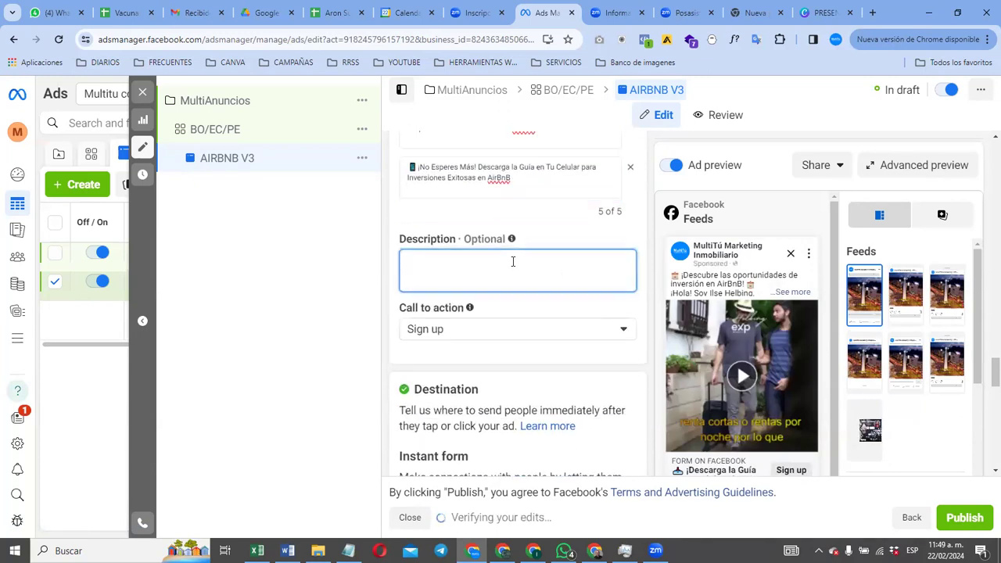
key("alt+Tab")
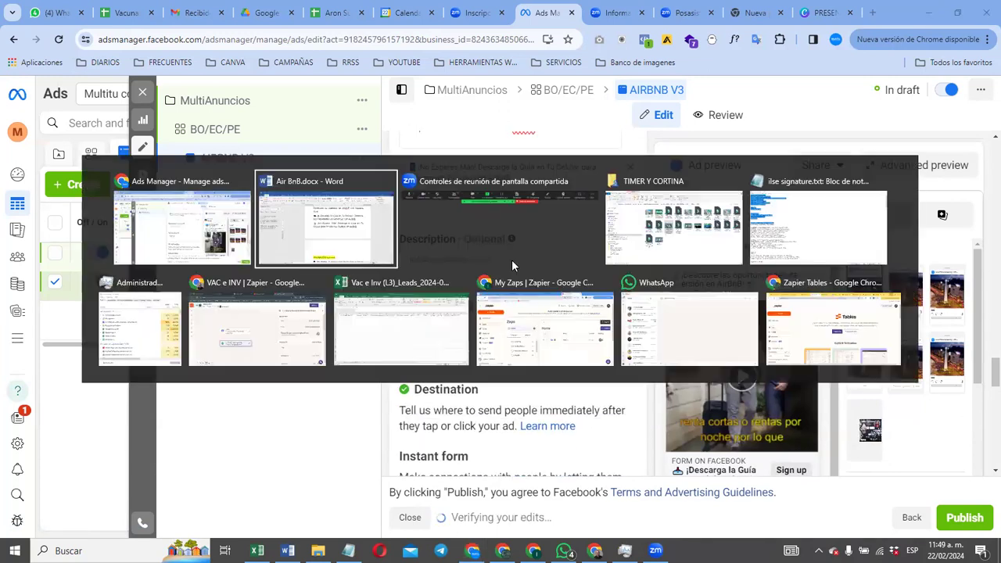
left_click(369, 250)
scroll(599, 377, "down", 3)
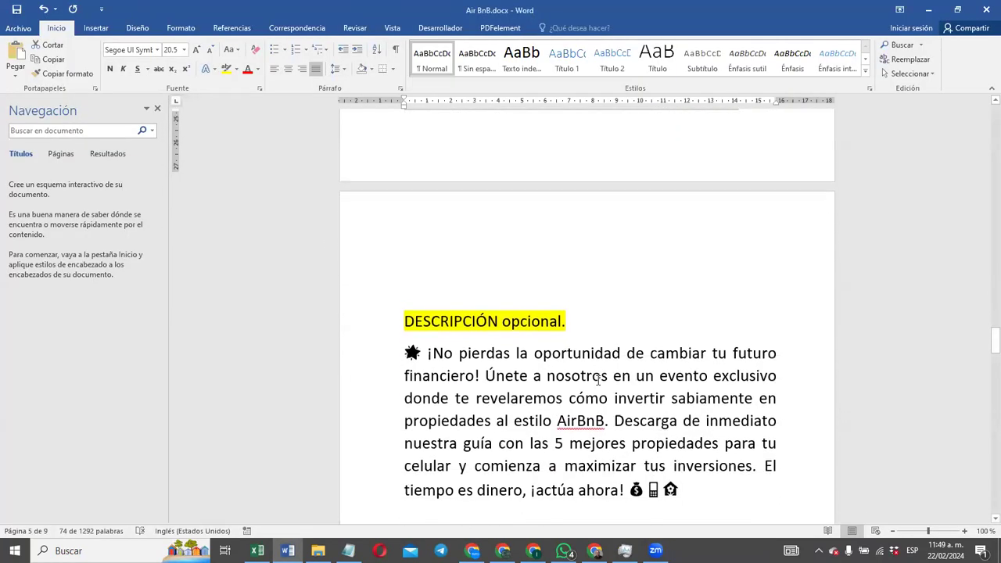
scroll(599, 379, "down", 1)
scroll(599, 379, "down", 1)
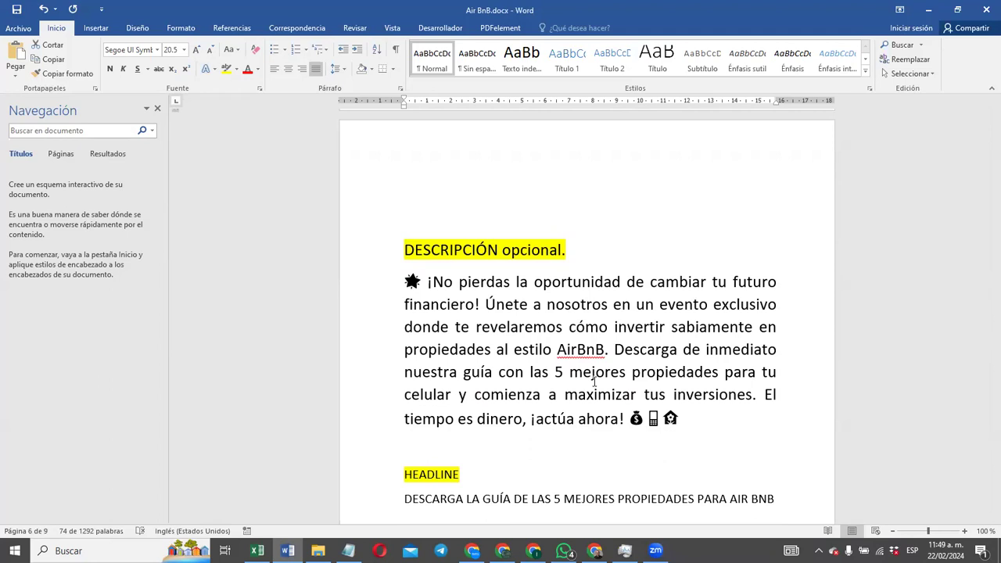
left_click(422, 282)
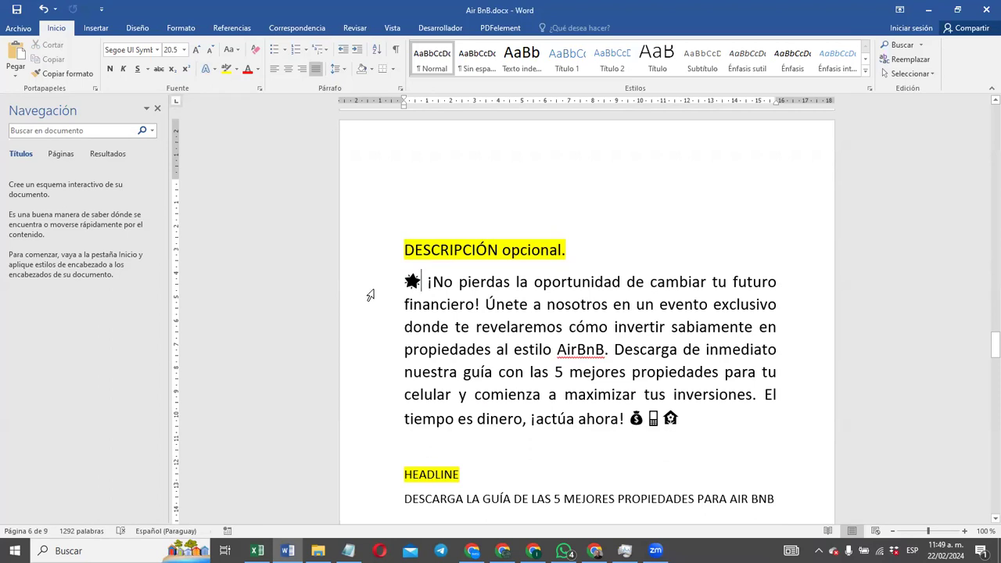
left_click_drag(614, 355, 387, 281)
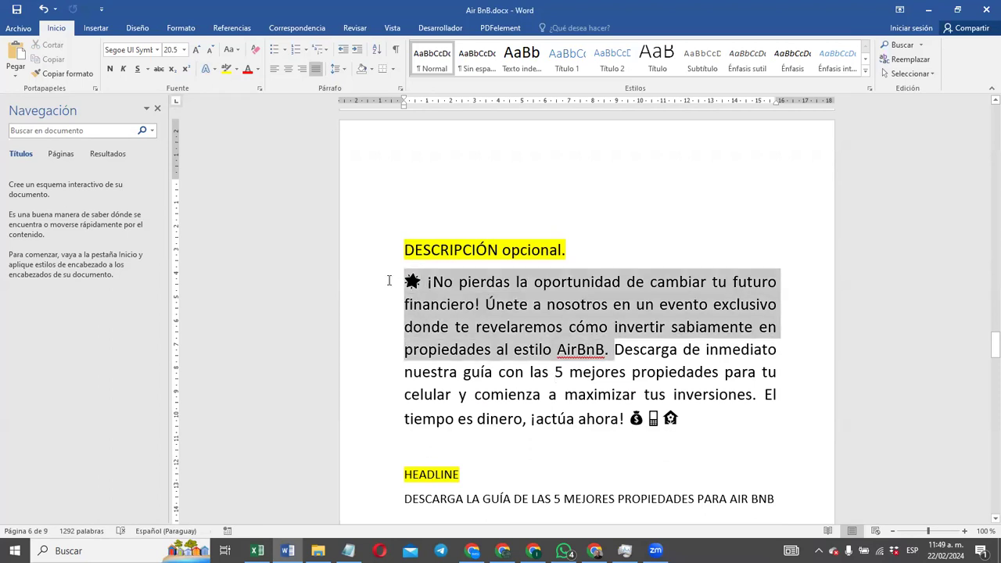
key("BackSpace")
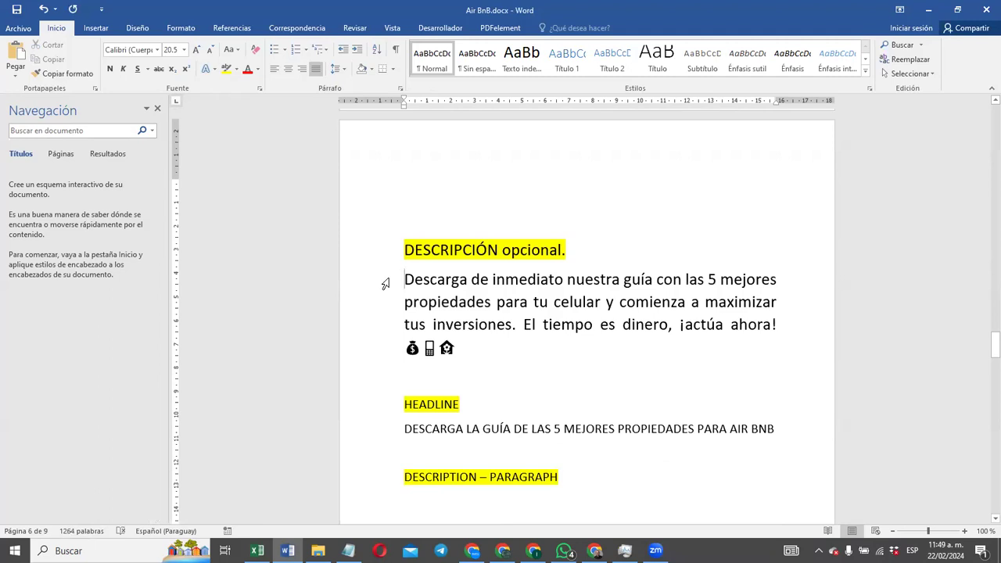
Step: Delete the rest of the description paragraph after "propiedades", leaving "Descarga de inmediato nuestra guía con las 5 mejores propiedades"
key("Right")
key("Right")
key("Right")
key("Right")
key("Right")
key("Right")
key("Right")
key("Right")
key("Right")
key("Right")
key("Right")
key("Right")
key("Right")
key("Right")
key("Right")
key("Right")
key("Right")
key("Right")
key("Right")
key("Right")
key("Right")
key("Right")
key("Right")
key("Right")
key("Right")
key("Right")
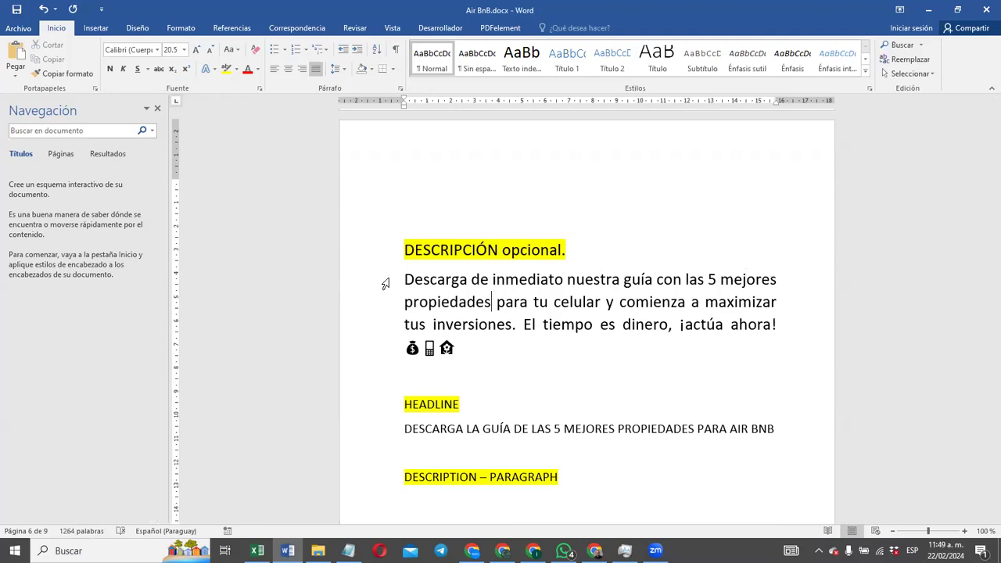
key("shift+Down")
key("shift+Down")
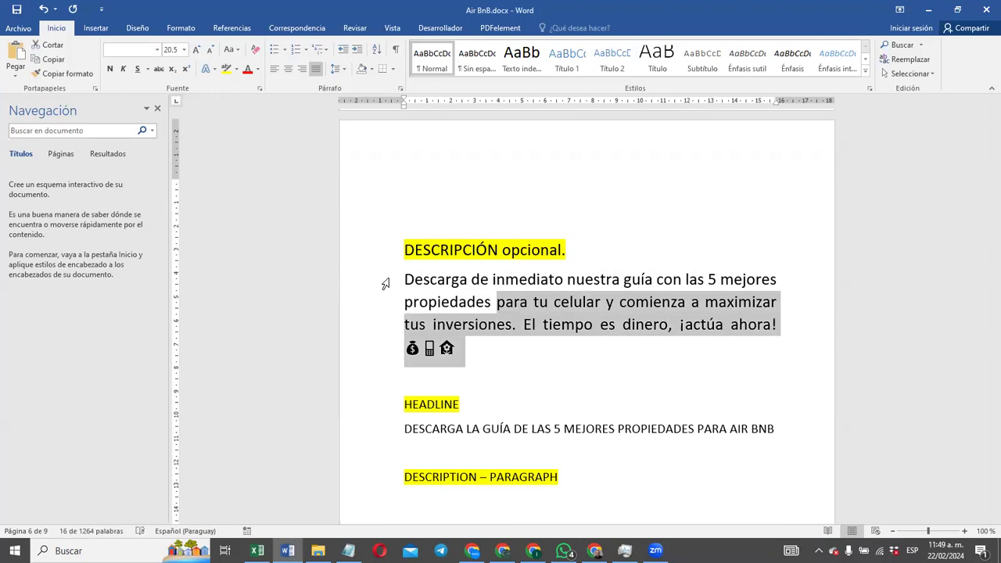
key("Delete")
key("BackSpace")
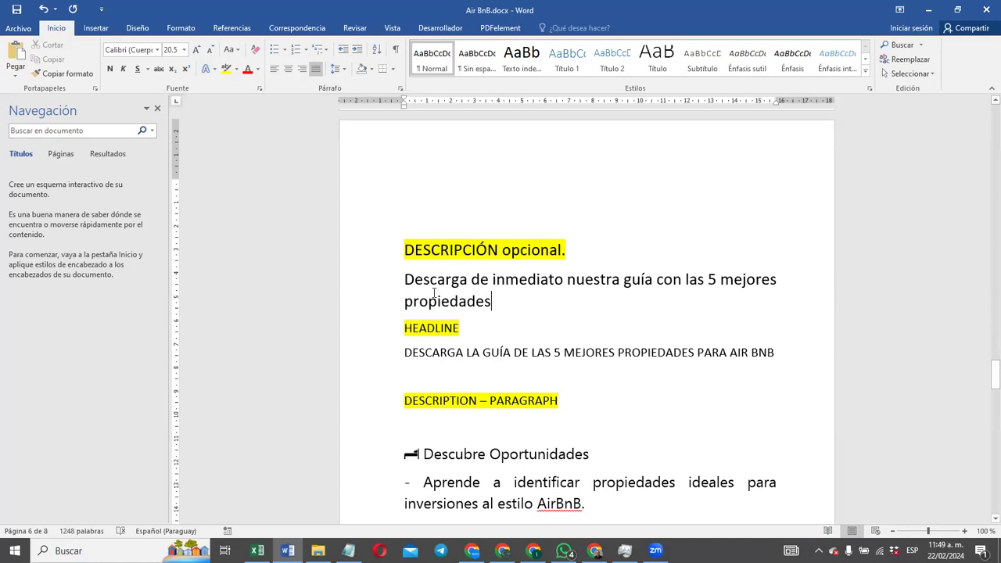
Step: Copy the shortened description from Word and paste it into the AIRBNB V3 ad's optional description in Ads Manager
left_click_drag(403, 276, 523, 303)
key("ctrl+c")
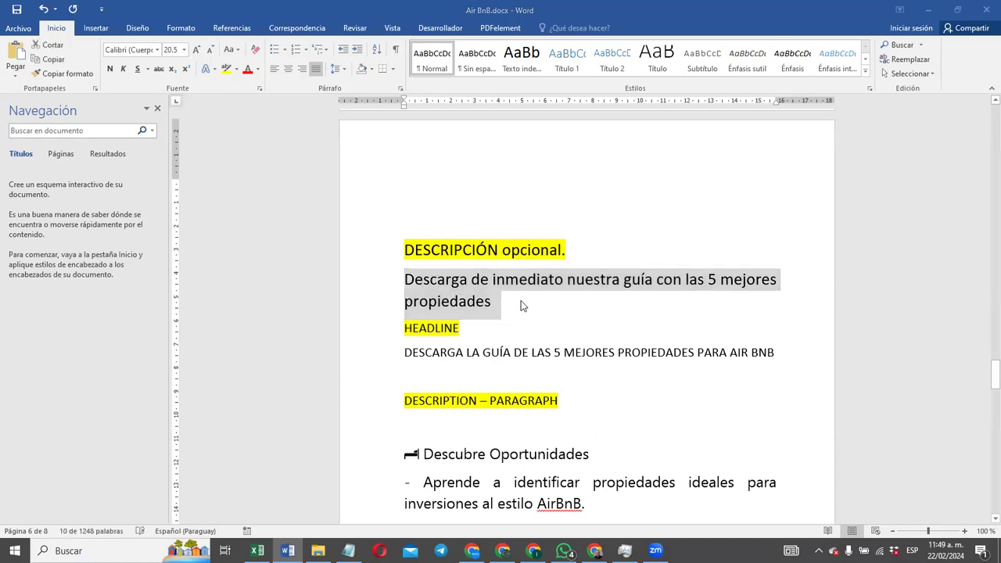
key("alt+Tab")
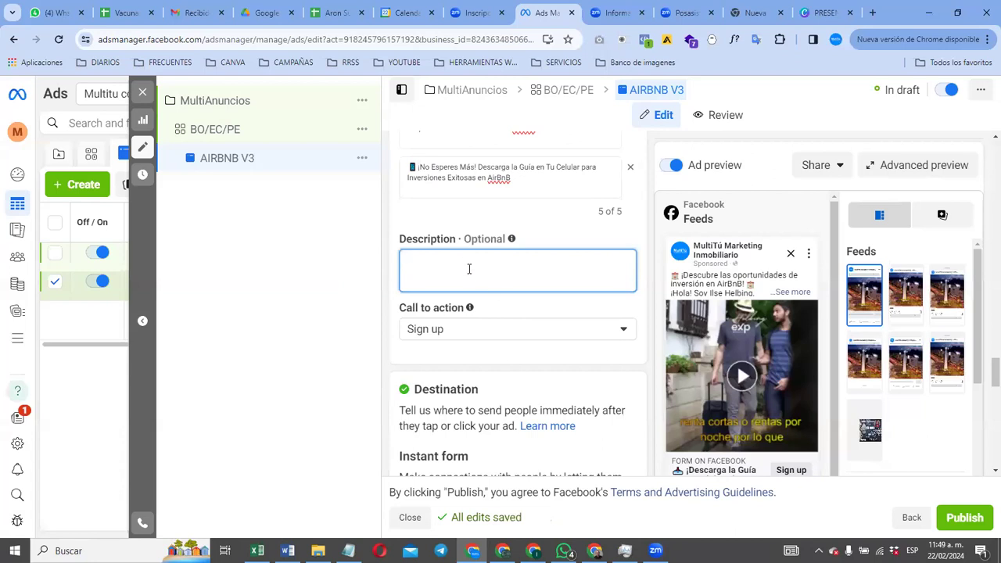
key("ctrl+v")
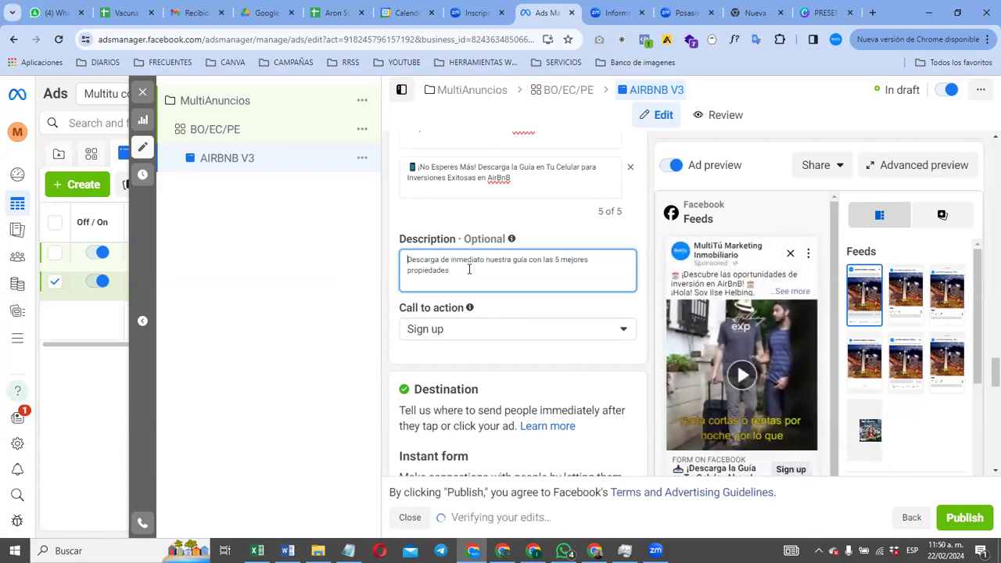
Step: Insert the mobile phone emoji at the start of the AIRBNB V3 ad's optional description
key("super+period")
key("Right")
key("Right")
key("Right")
key("Right")
key("Right")
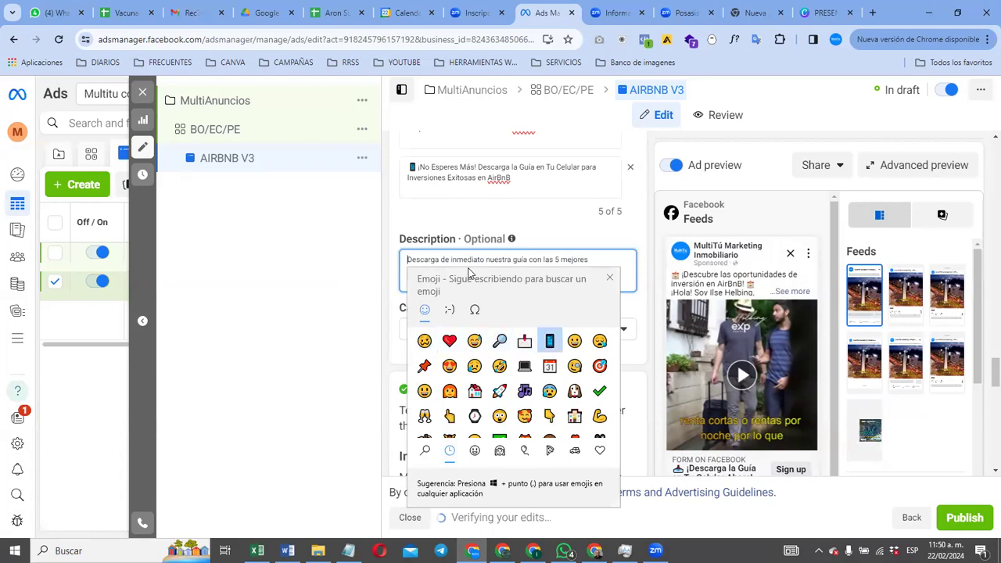
key("Return")
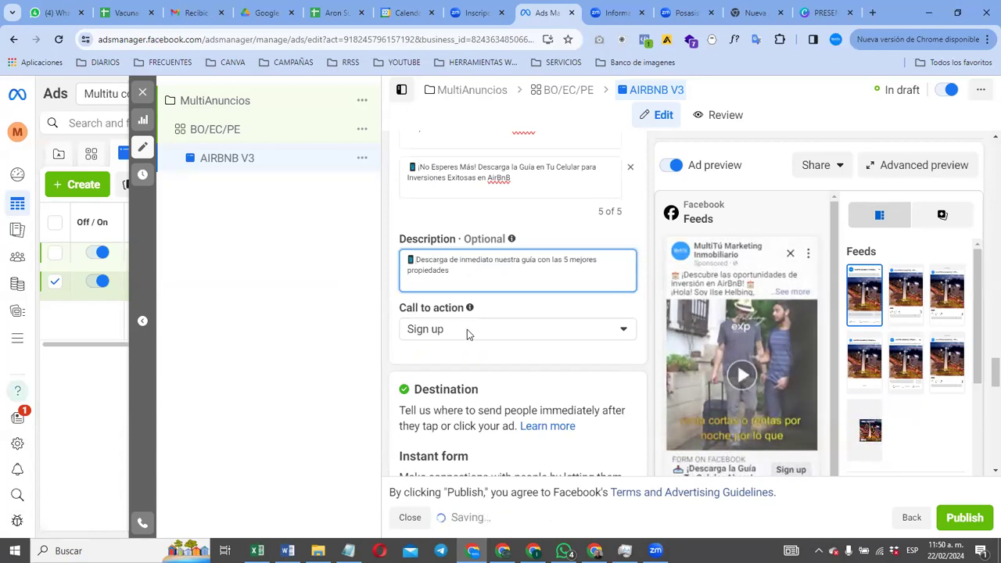
Step: Set the AIRBNB V3 ad's call to action to Download
scroll(470, 335, "down", 2)
scroll(468, 335, "down", 1)
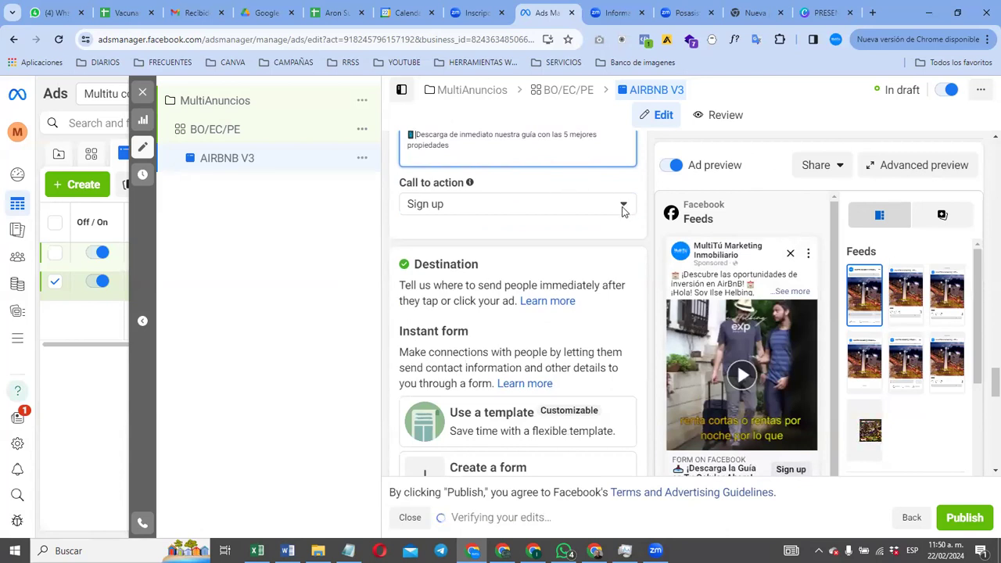
left_click(623, 206)
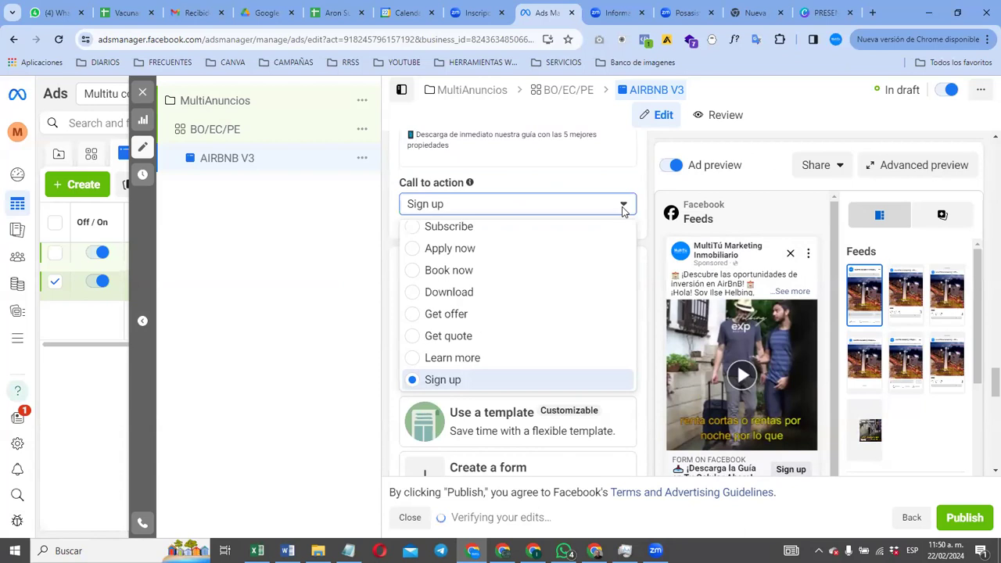
left_click(482, 295)
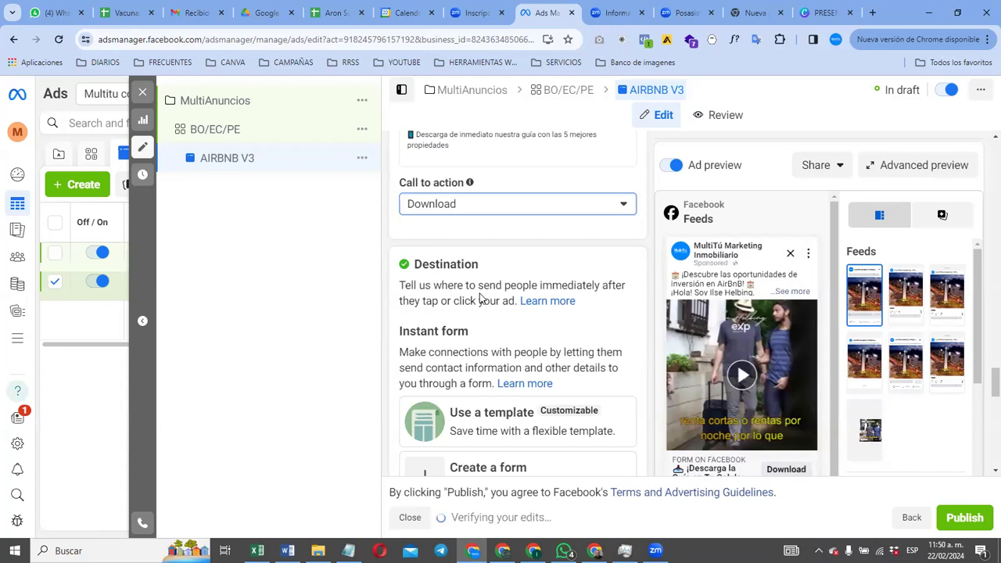
Step: Create a new instant form for the ad's destination and name it "AIR BnB clase22feb'24"
scroll(481, 299, "down", 3)
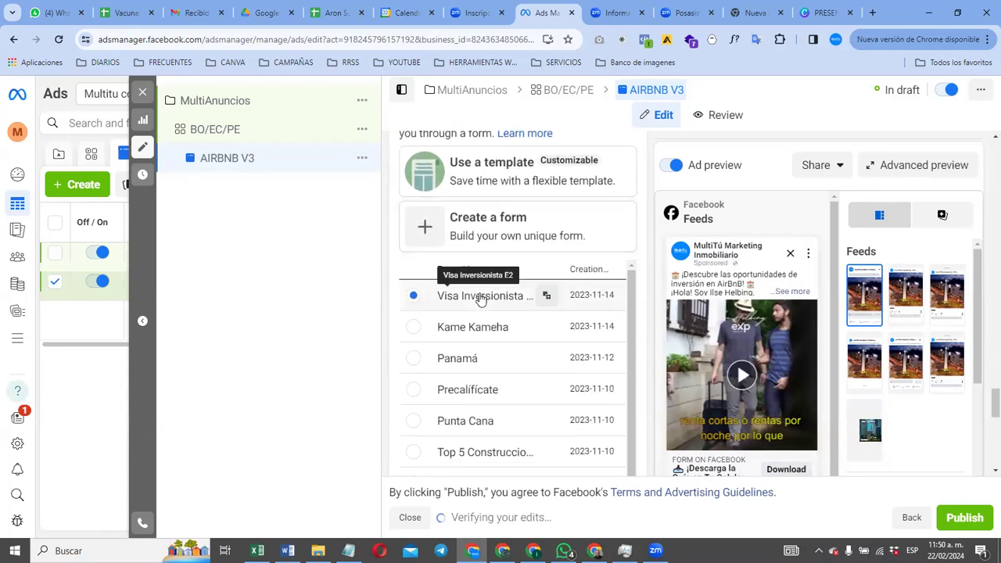
scroll(481, 300, "down", 1)
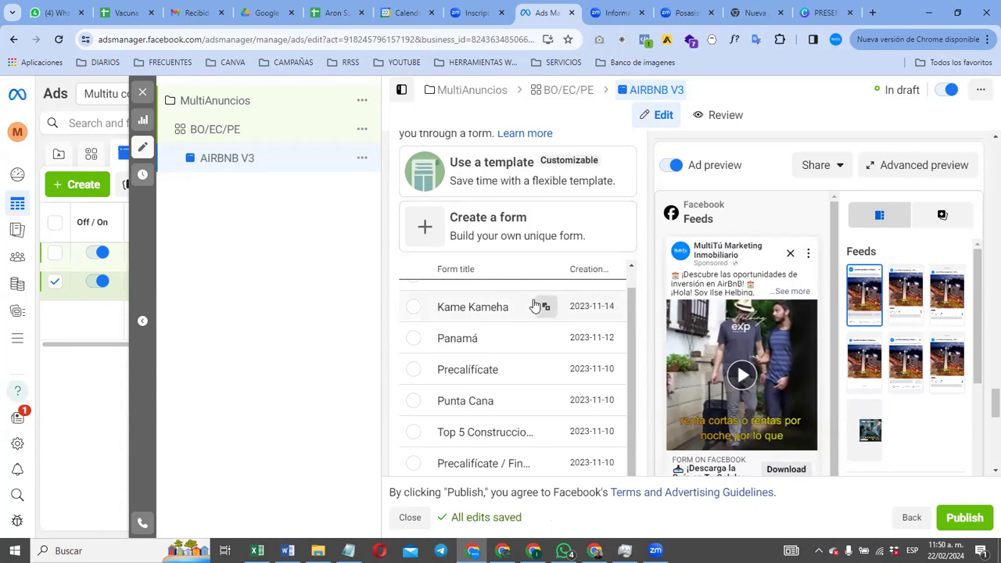
left_click(516, 229)
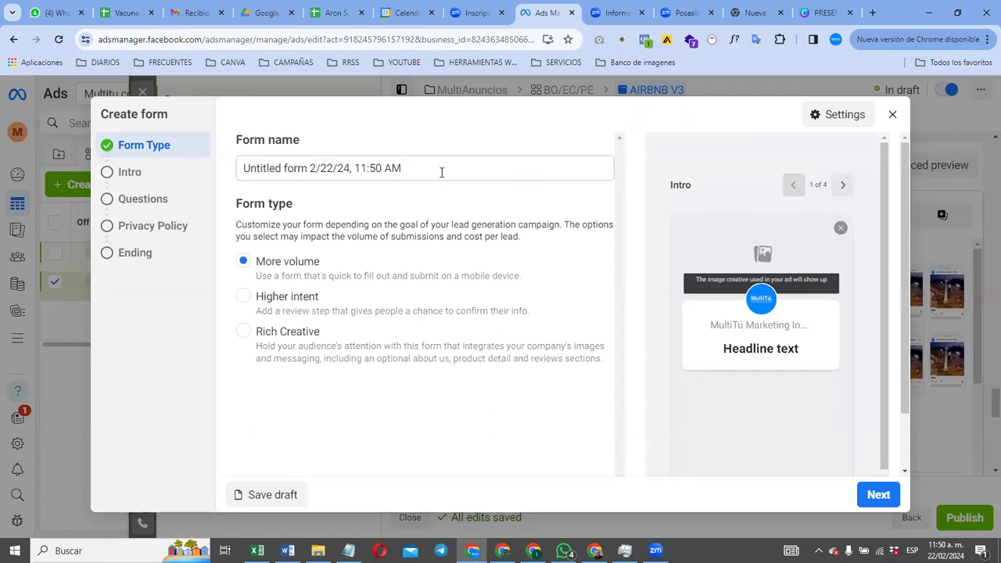
left_click_drag(441, 172, 237, 169)
type("AIRBN")
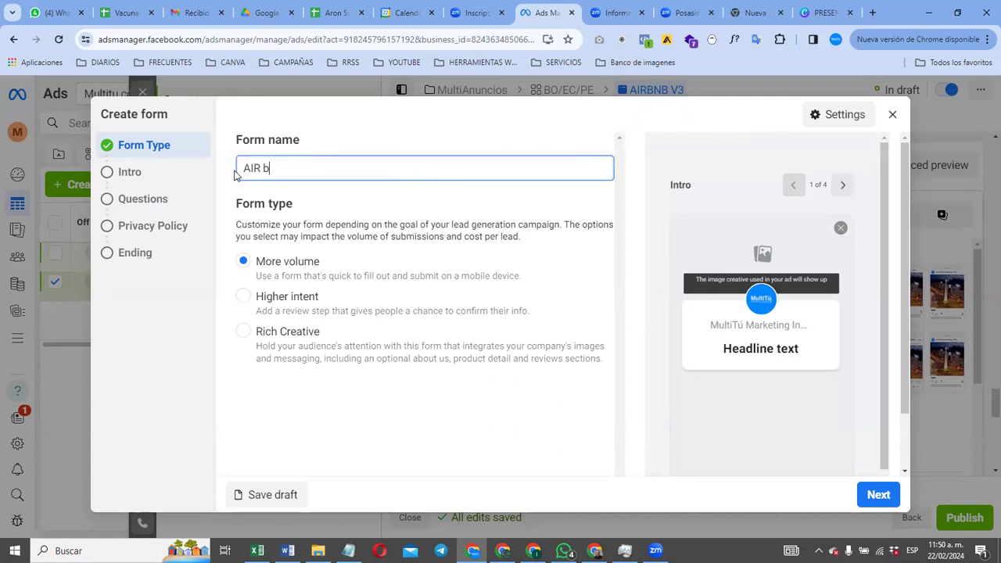
key("BackSpace")
key("BackSpace")
type("BnB clase")
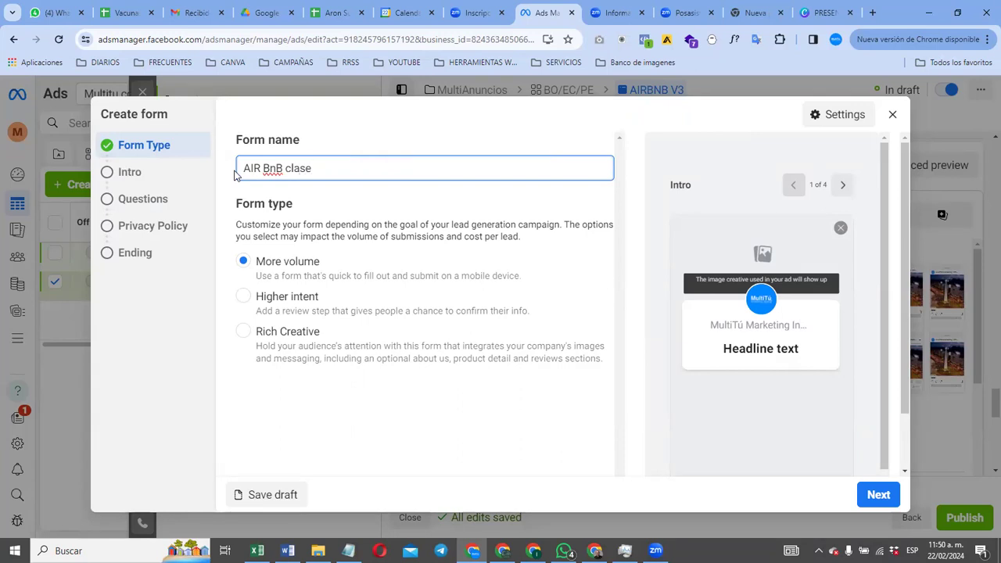
type("22")
type("feb'24")
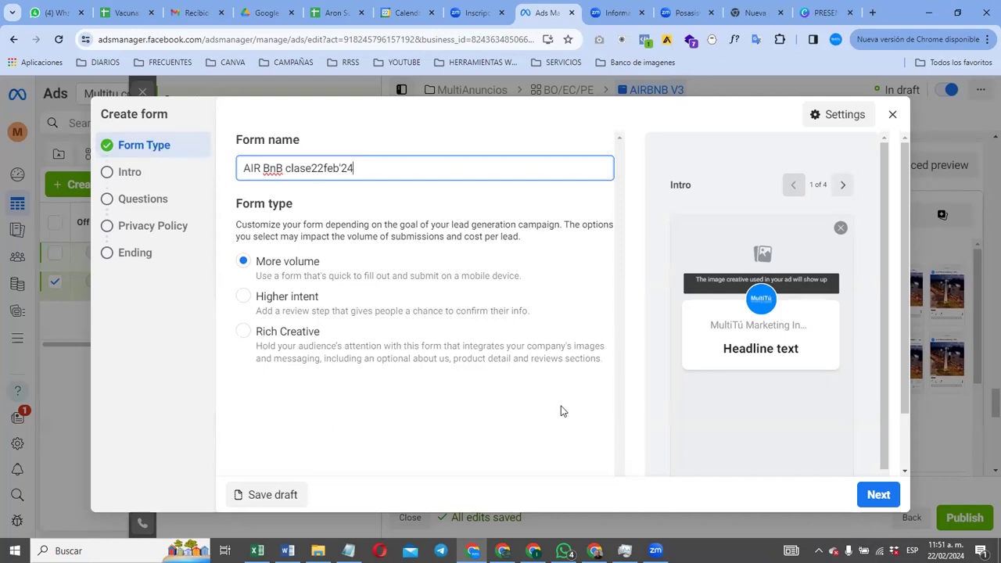
Step: Review the form type options, keep More volume, and advance to the form's Intro section
scroll(434, 412, "down", 1)
scroll(436, 412, "down", 1)
scroll(436, 413, "up", 2)
scroll(436, 412, "down", 1)
scroll(436, 413, "up", 2)
left_click(879, 496)
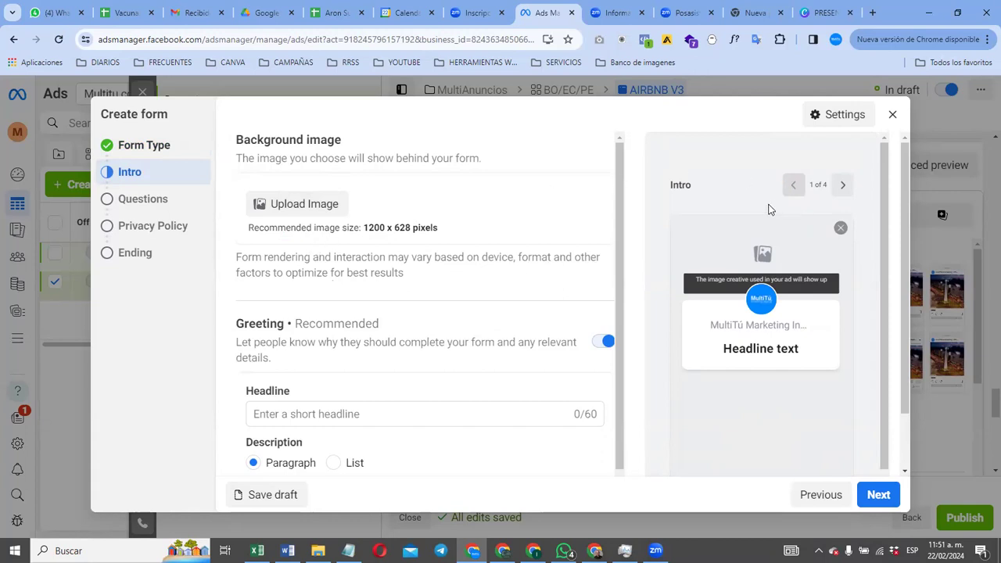
Step: Upload HORIZONTAL.png from the LÁMINAS folder as the form intro's background image
left_click(294, 202)
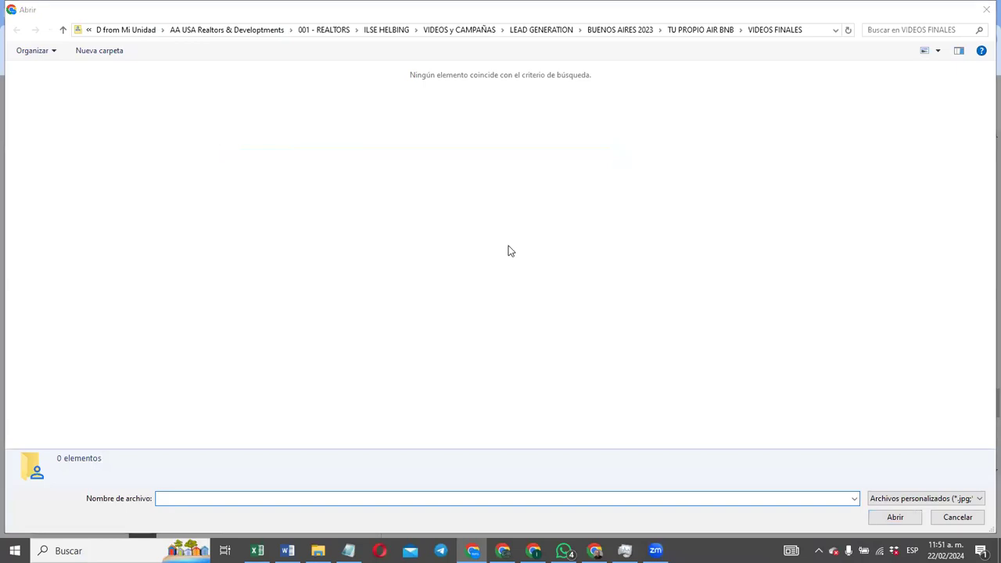
left_click(692, 30)
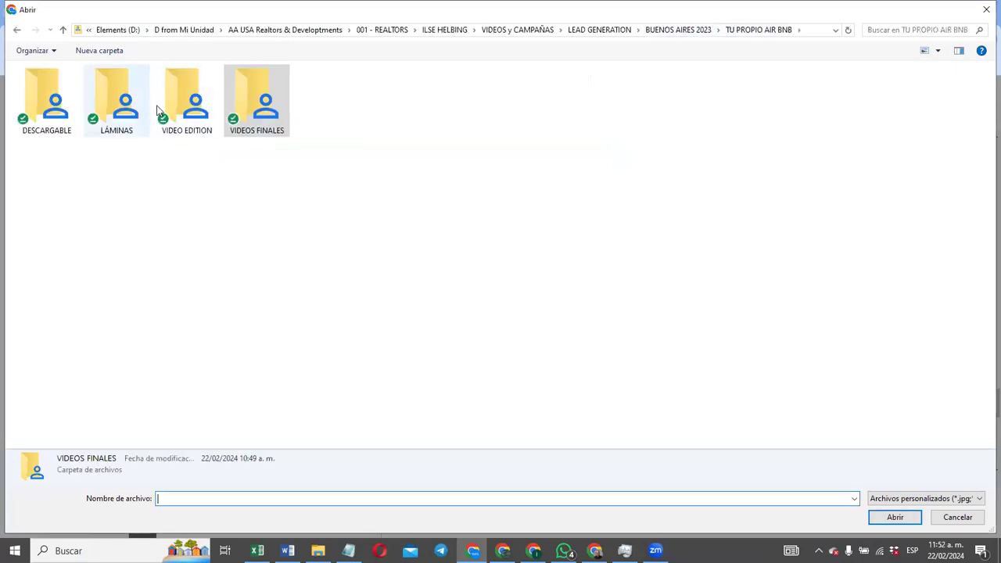
double_click(113, 117)
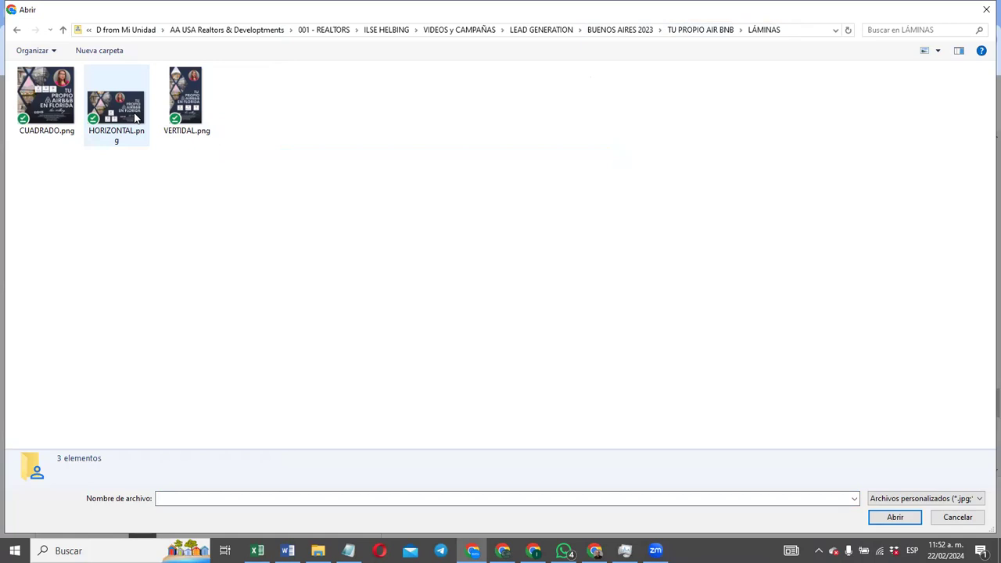
left_click(136, 118)
double_click(136, 117)
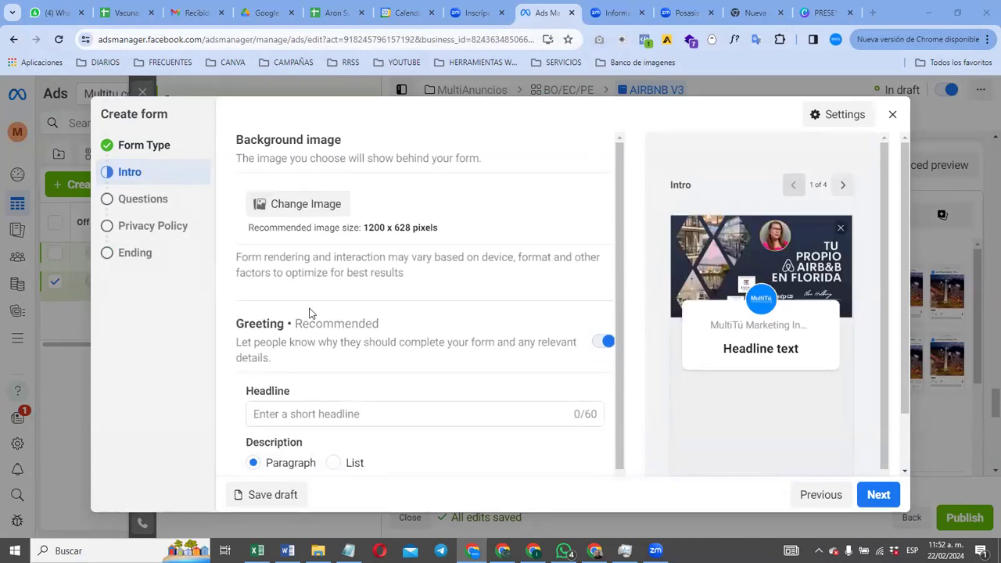
Step: Switch to the Air BnB.docx document in Word and insert an empty line above the HEADLINE label
scroll(308, 323, "down", 2)
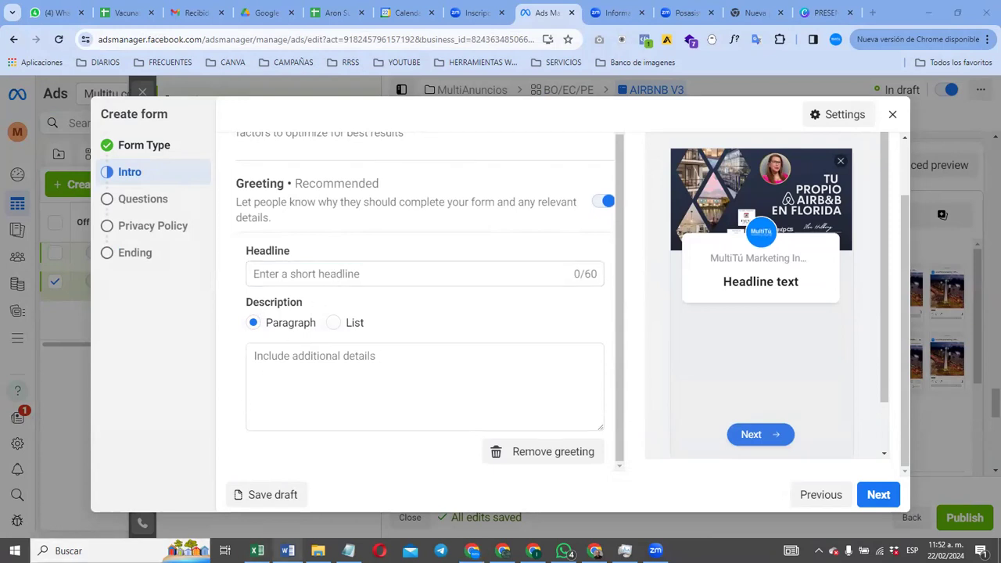
left_click(288, 551)
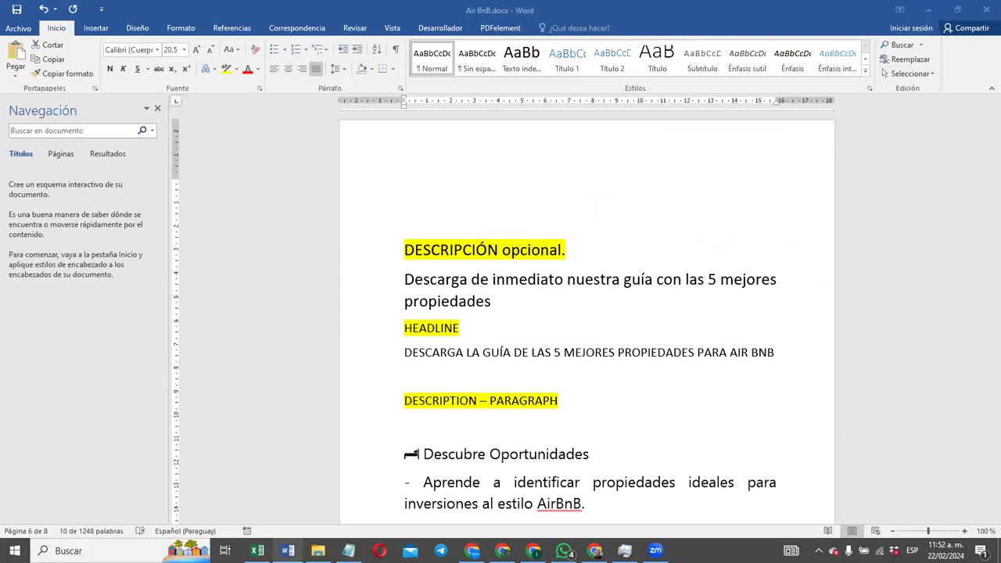
left_click(538, 310)
key("Return")
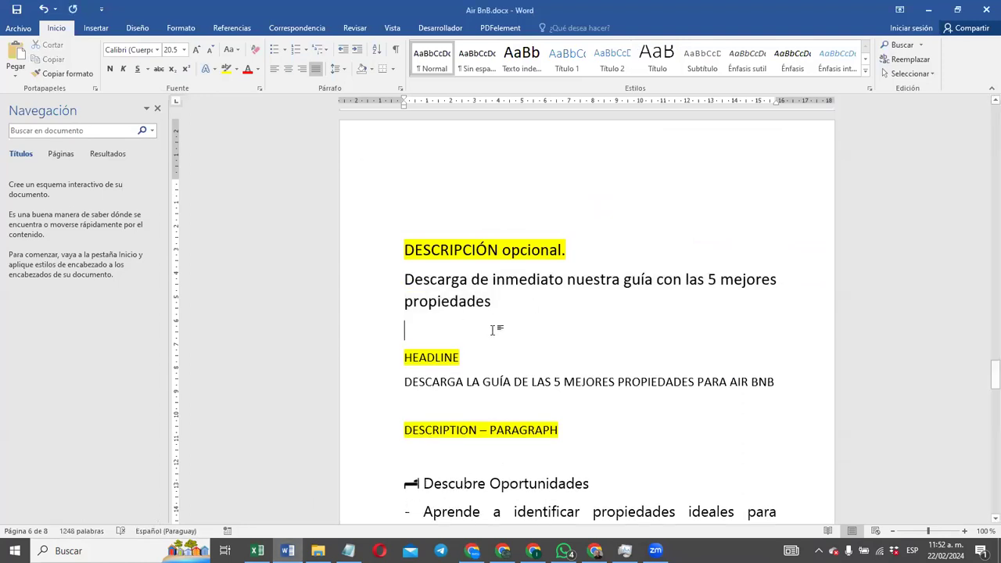
Step: Copy "DESCARGA LA GUÍA DE LAS 5 MEJORES PROPIEDADES PARA AIR BNB" from Word into the greeting's headline in Ads Manager
scroll(492, 330, "down", 2)
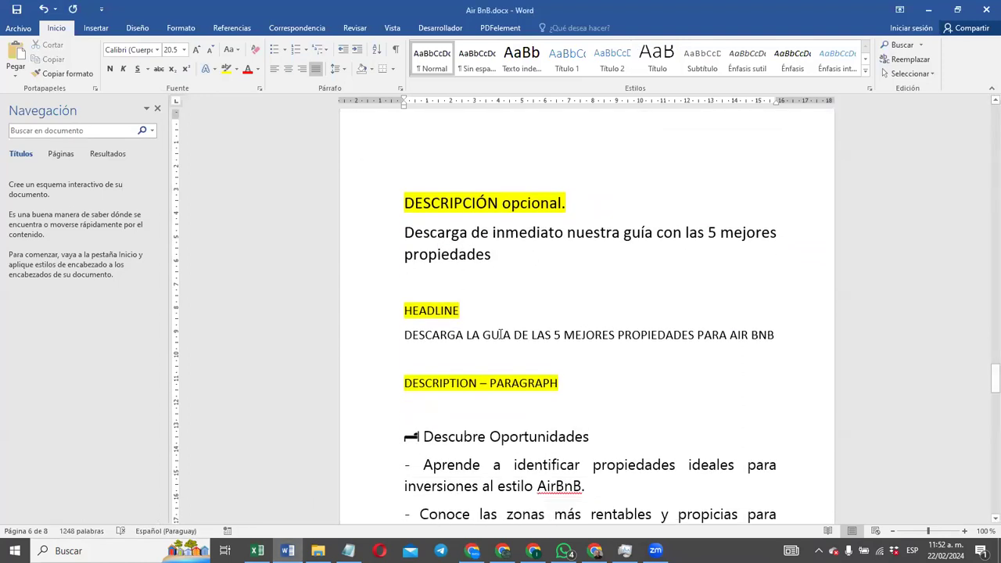
triple_click(663, 292)
key("ctrl+c")
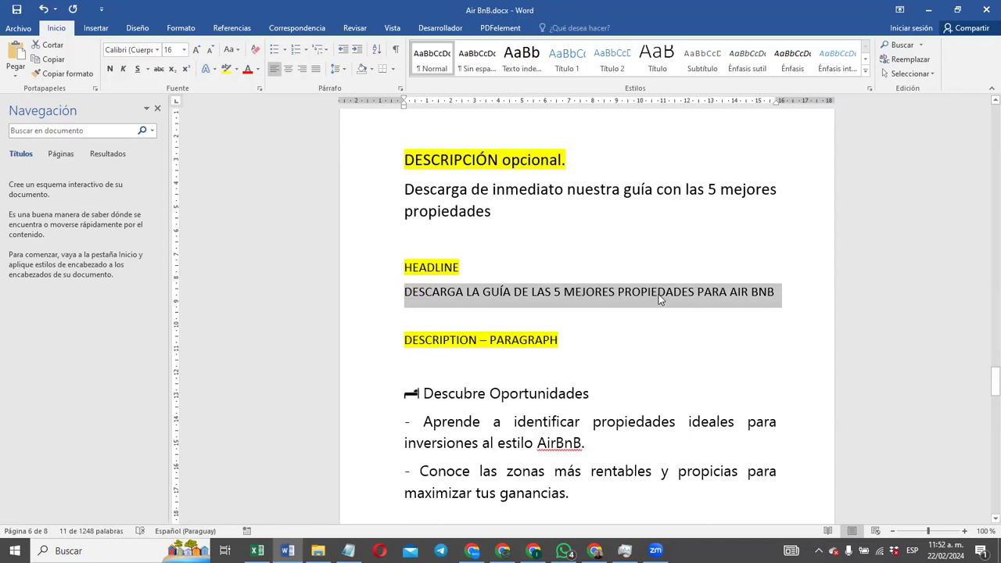
left_click(659, 294)
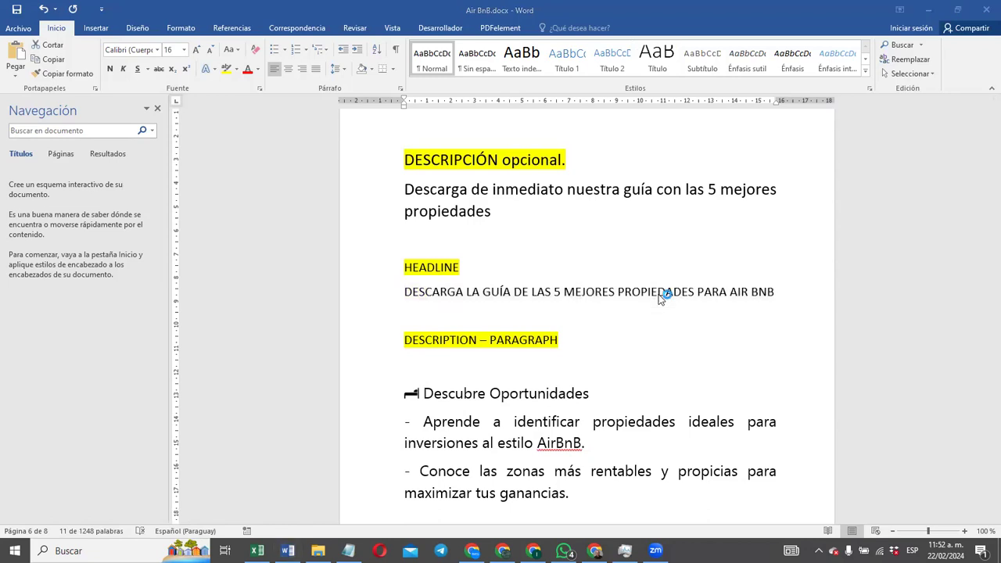
key("alt+Tab")
key("alt+Tab")
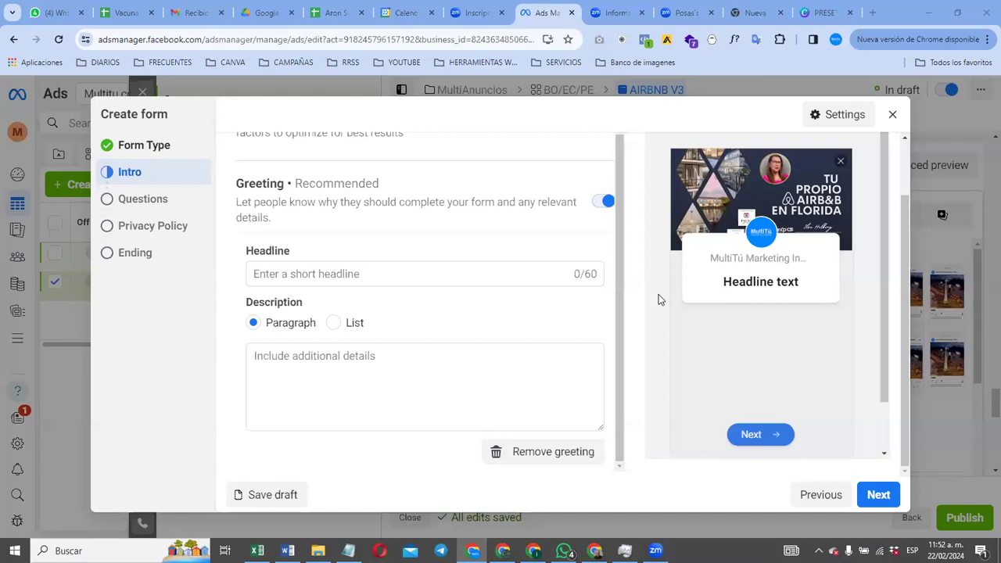
key("ctrl+v")
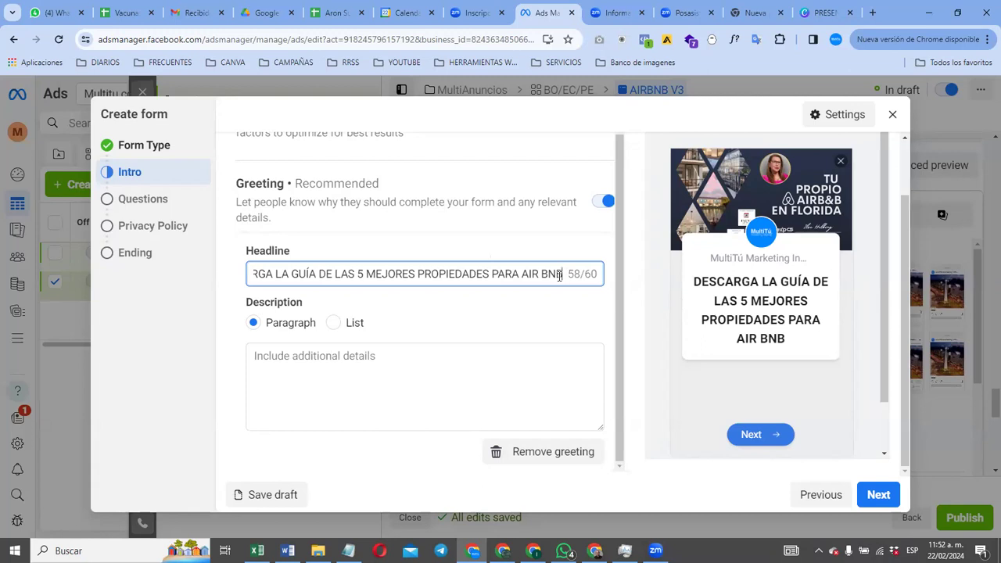
Step: Copy the DESCRIPTION – PARAGRAPH text in Word, from "Descubre Oportunidades" through "transformar tus inversiones!", into the greeting's description in Ads Manager
left_click(418, 359)
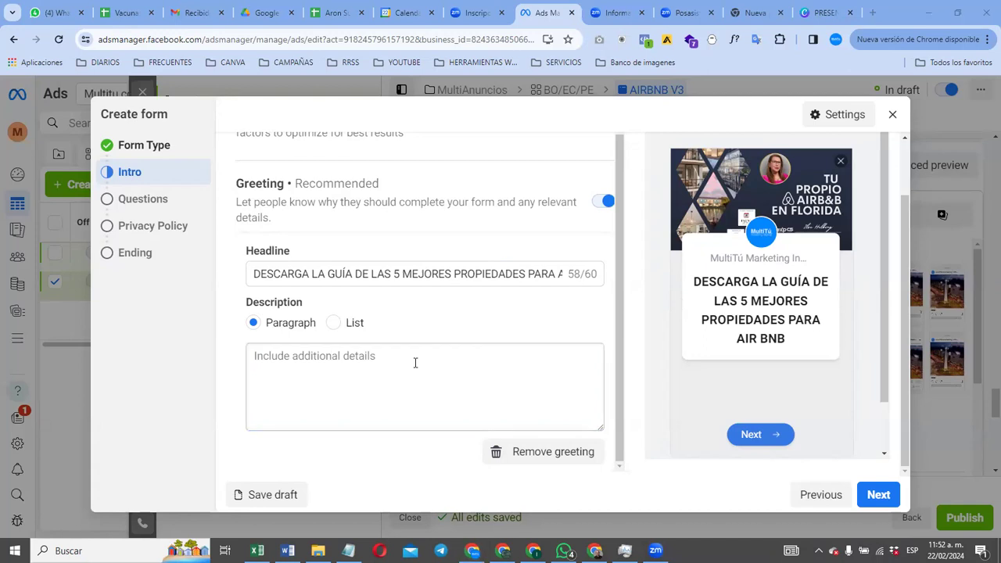
key("alt+Tab")
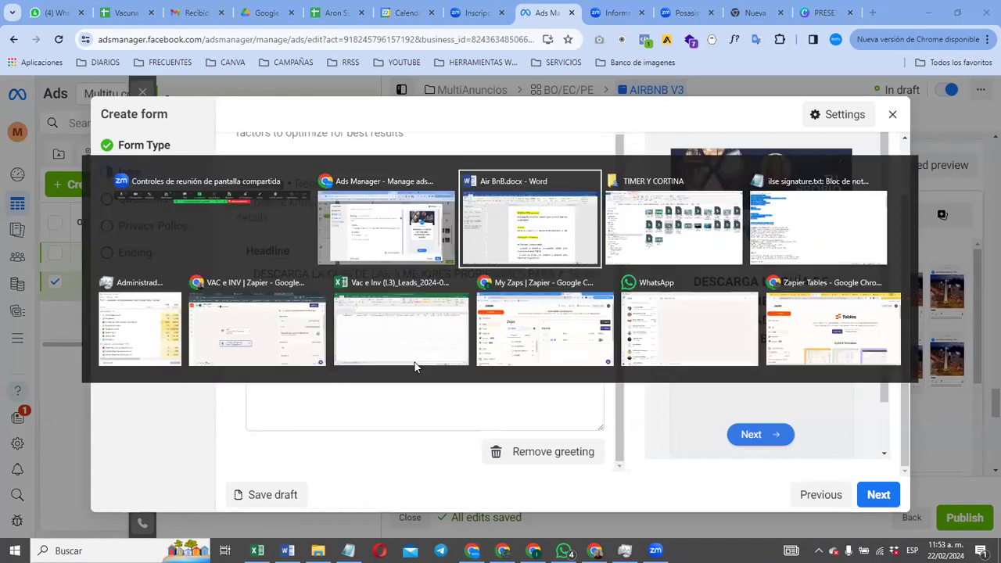
scroll(450, 350, "down", 3)
scroll(449, 350, "down", 2)
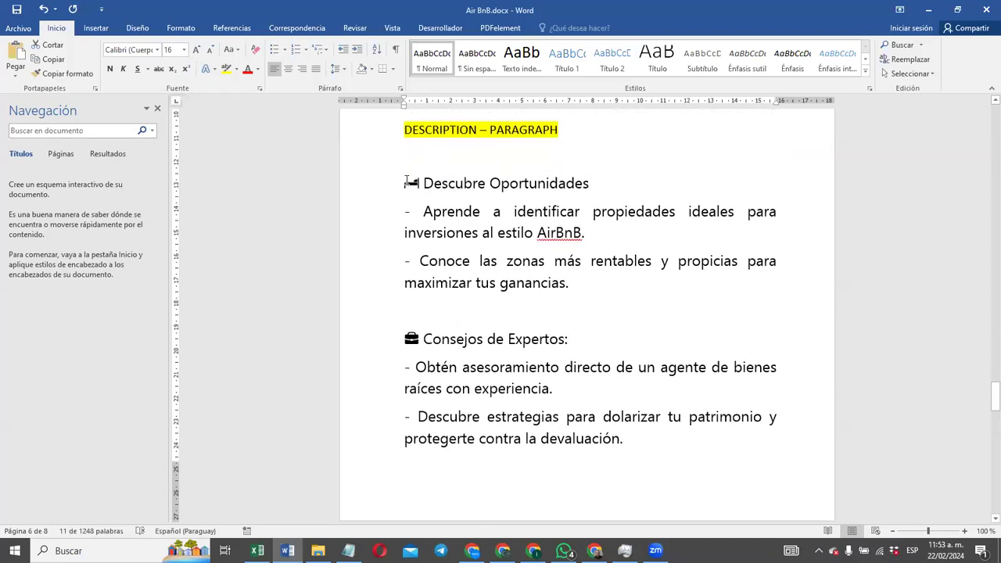
left_click_drag(407, 181, 513, 362)
left_click(514, 361)
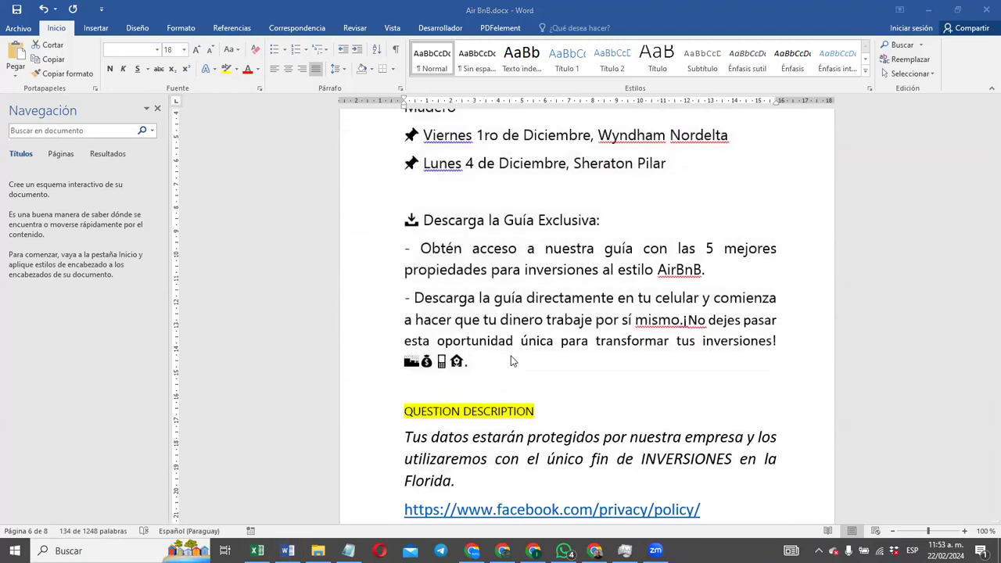
key("alt+Tab")
key("alt+Tab")
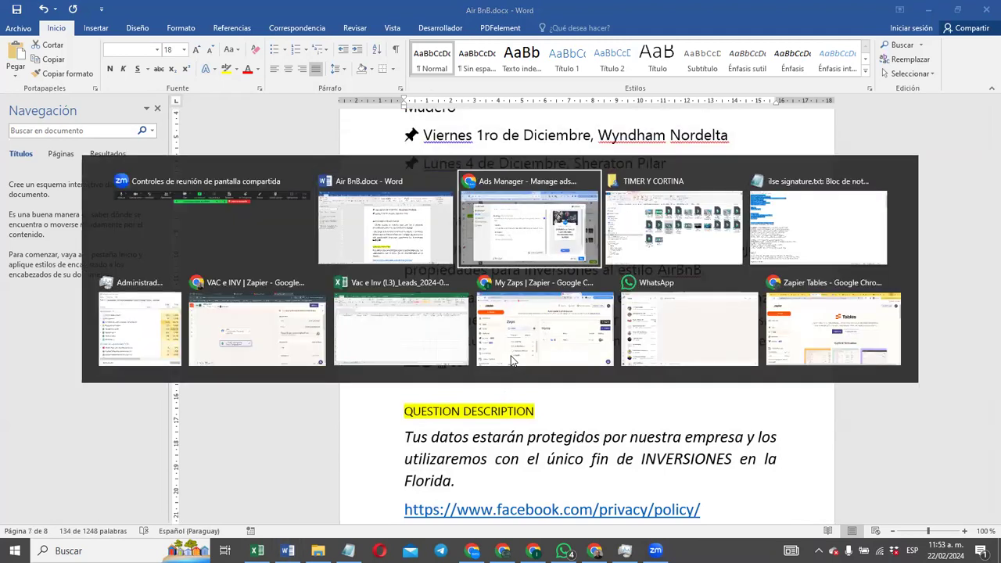
key("ctrl+v")
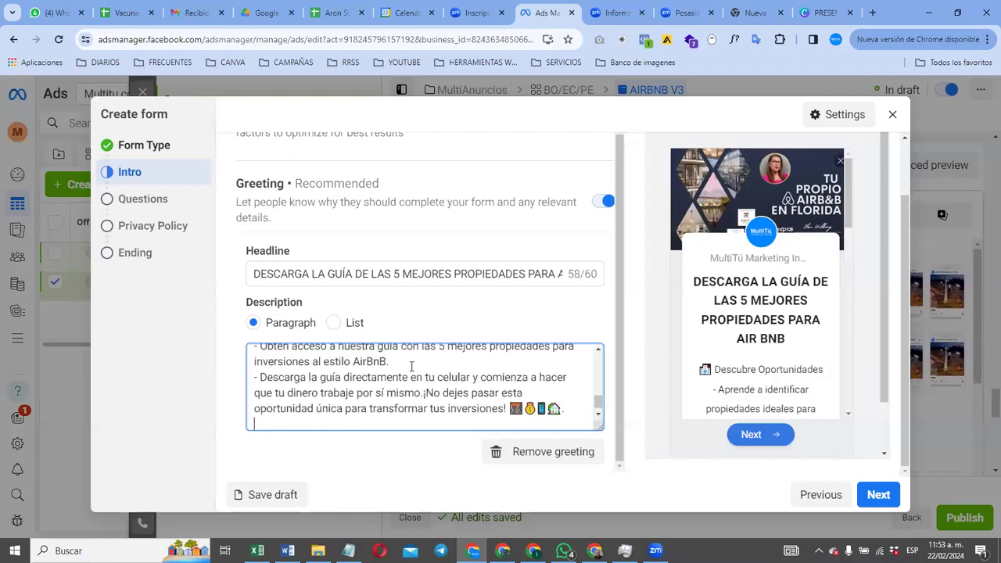
Step: Review the pasted greeting description from start to end and continue to the Questions section of the form
scroll(412, 361, "up", 3)
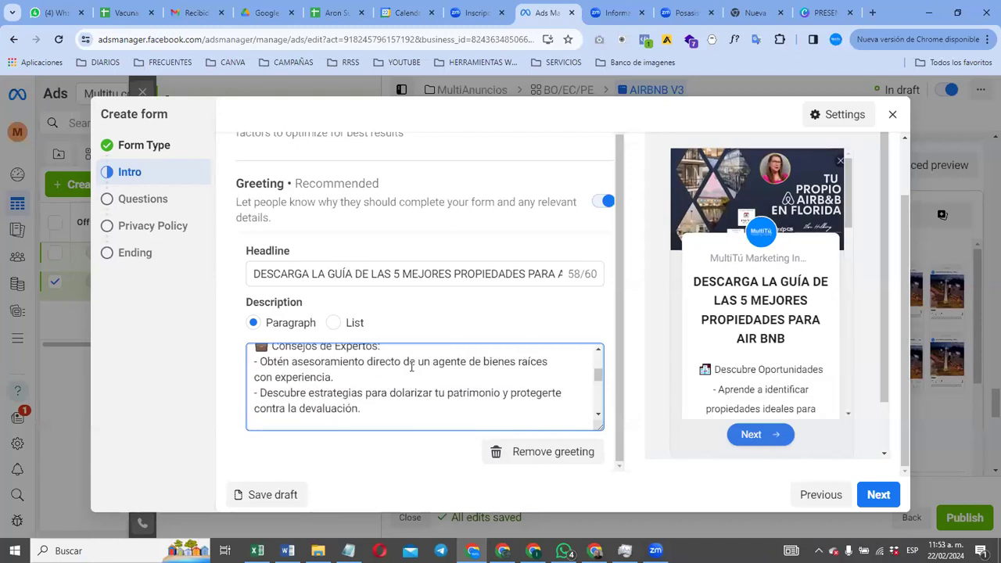
scroll(412, 364, "down", 3)
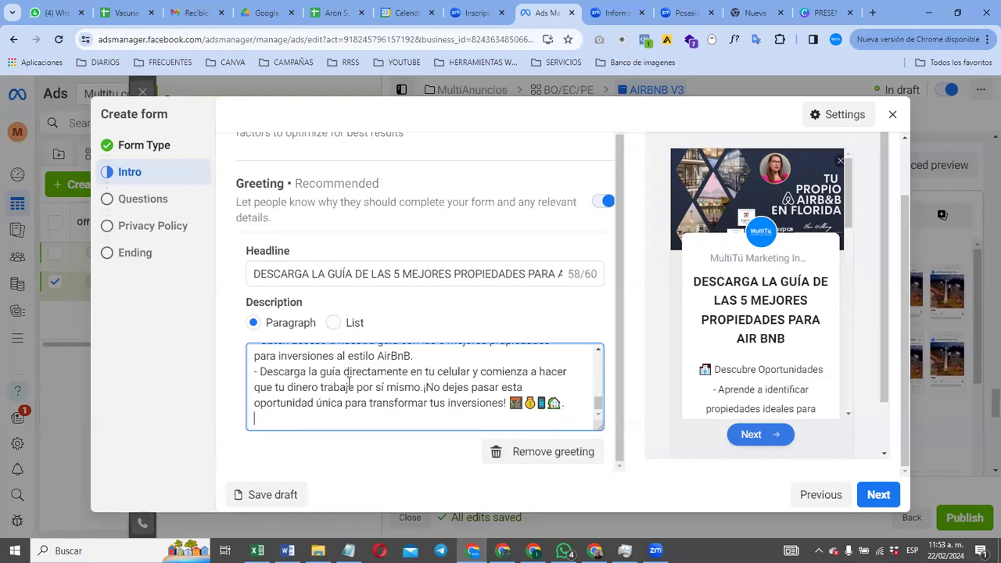
scroll(346, 380, "up", 5)
scroll(349, 377, "down", 2)
scroll(349, 379, "down", 3)
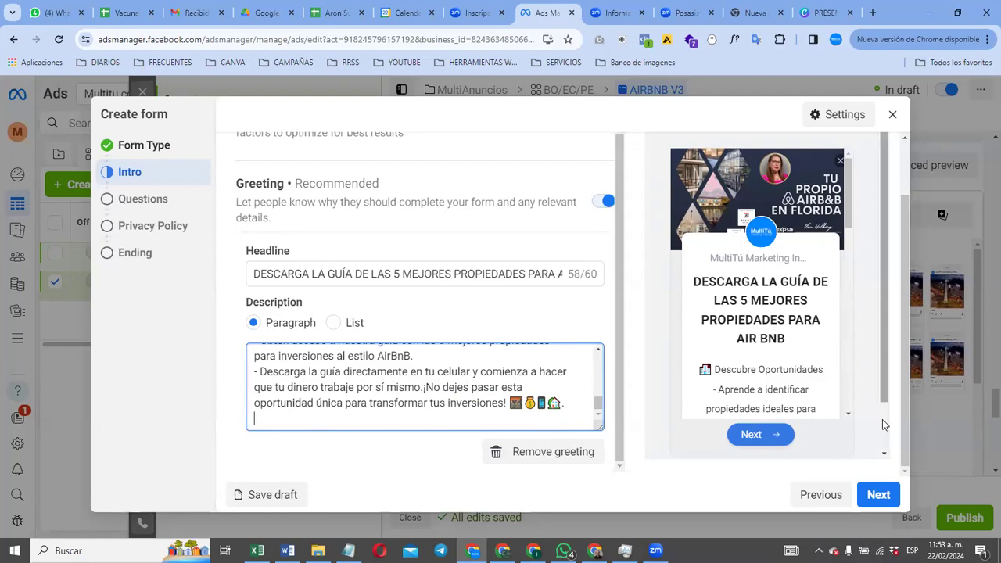
left_click(363, 451)
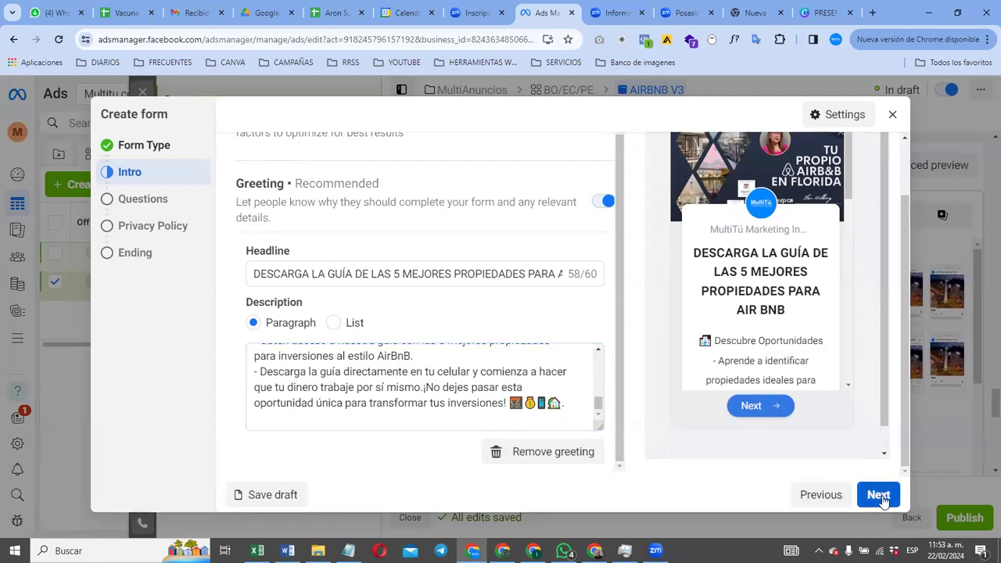
left_click(879, 496)
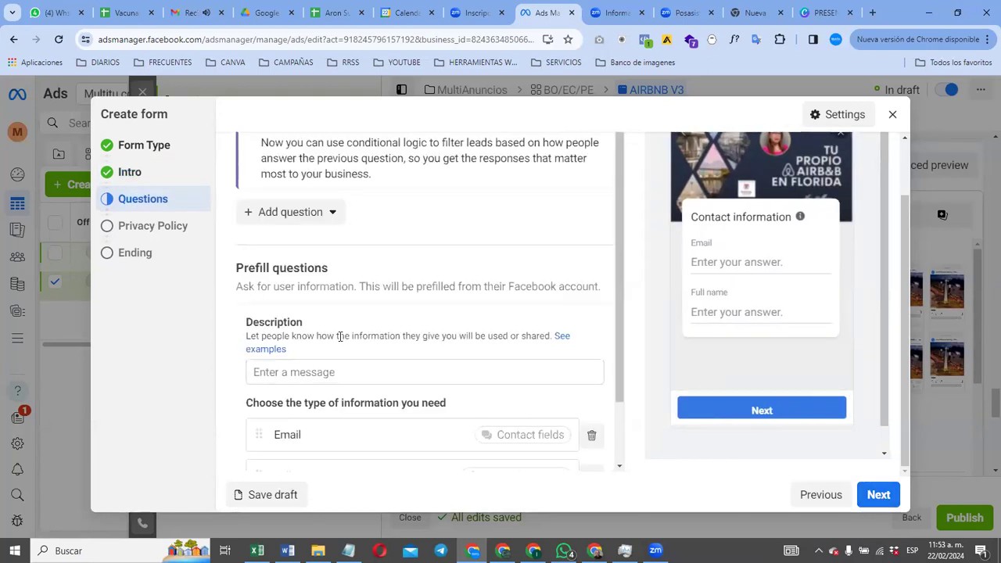
Step: Copy Word's QUESTION DESCRIPTION sentence, "Tus datos estarán protegidos por nuestra empresa…", into the prefill questions description in Ads Manager
scroll(340, 335, "down", 1)
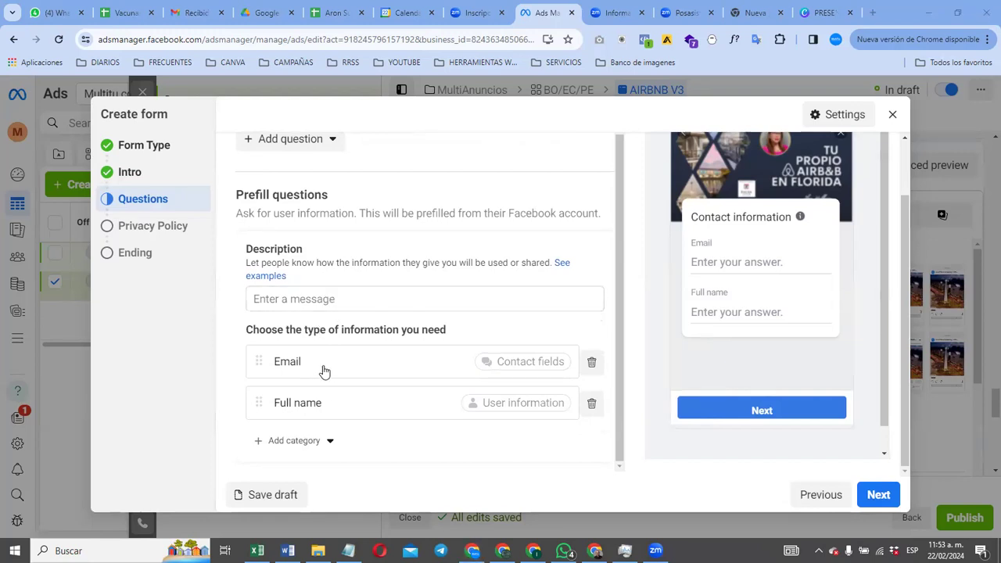
key("alt+Tab")
scroll(334, 365, "down", 4)
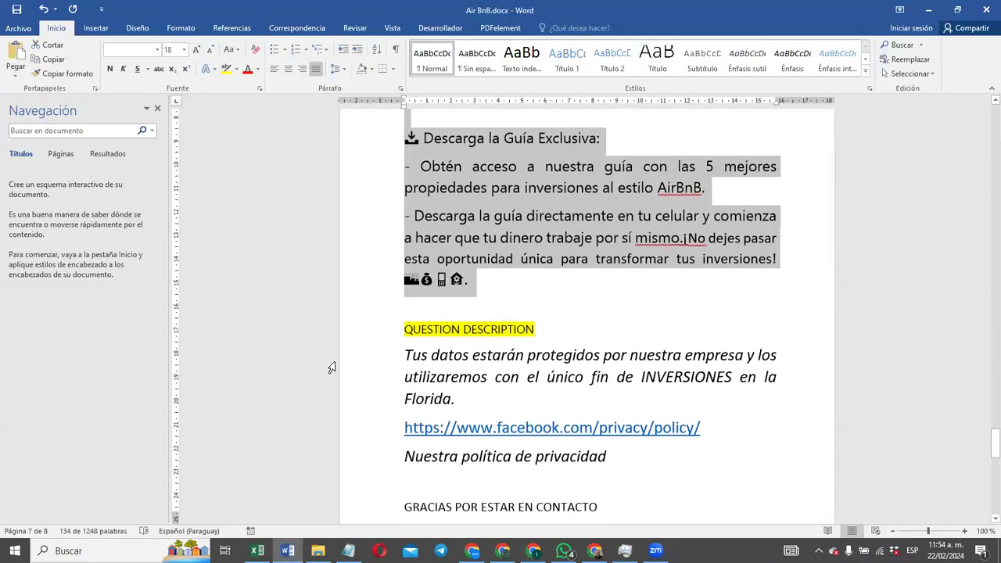
left_click_drag(404, 256, 582, 292)
key("ctrl+c")
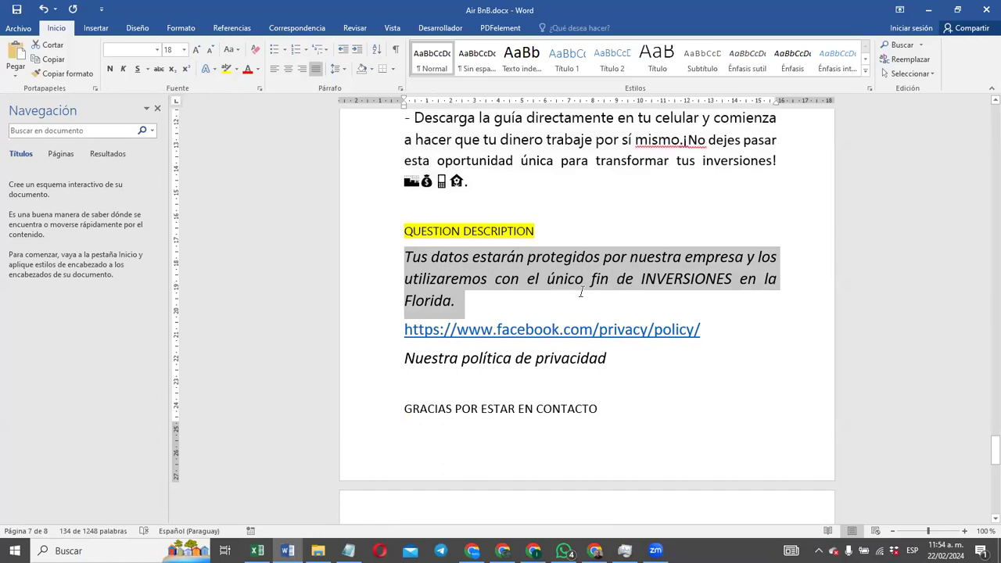
key("alt+Tab")
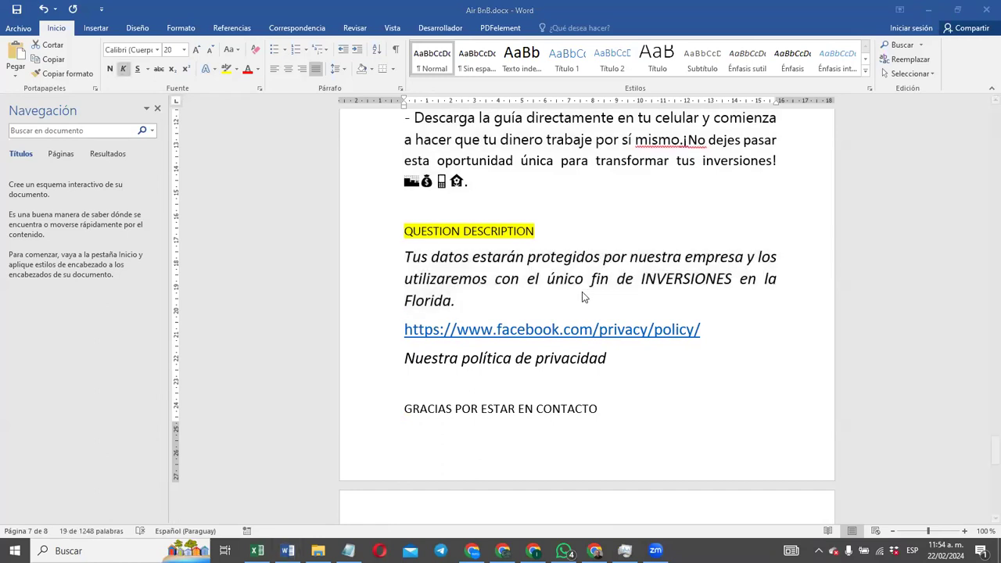
key("alt+Tab")
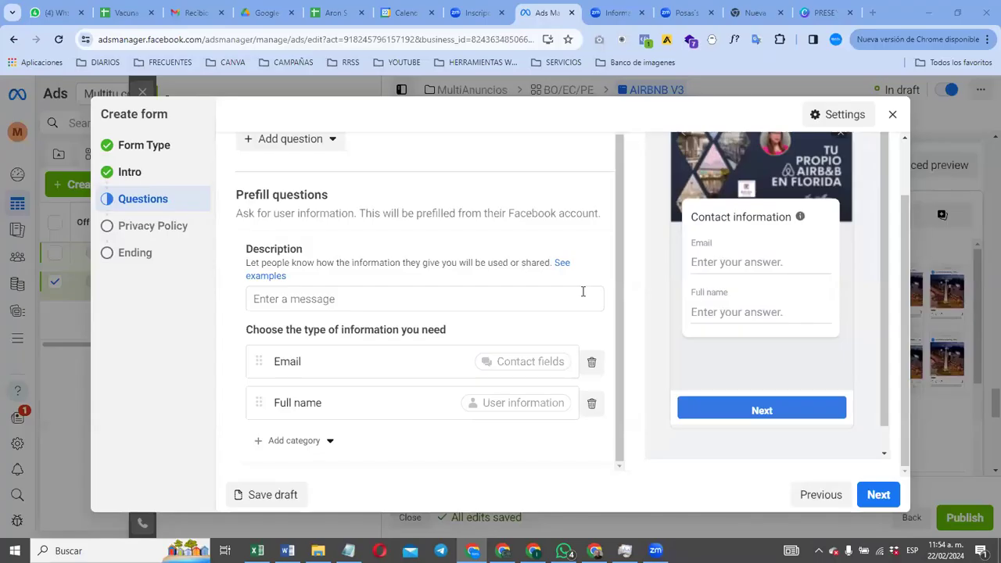
left_click(302, 300)
key("ctrl+v")
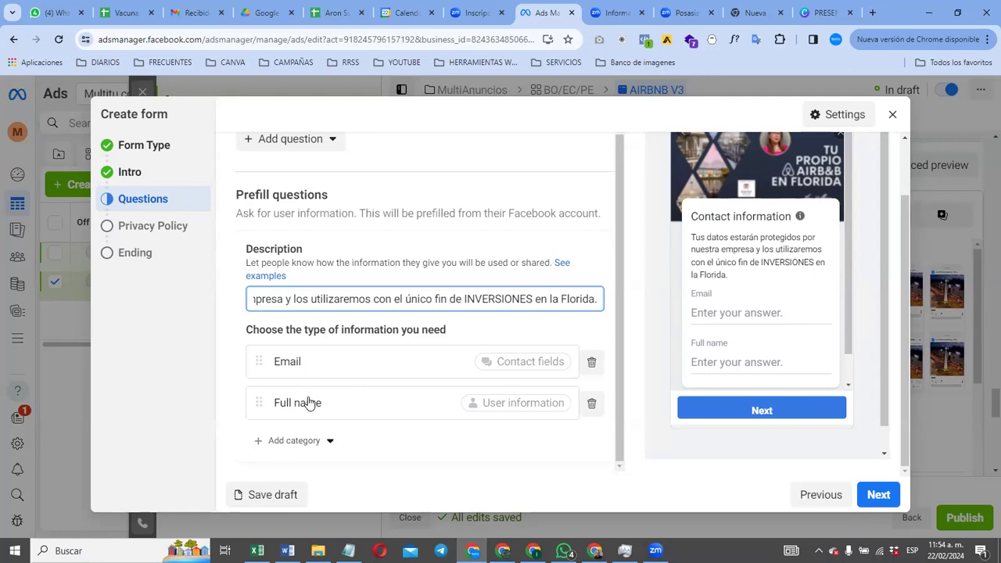
Step: Replace the Full name prefill question with First name from the User information category
left_click(592, 406)
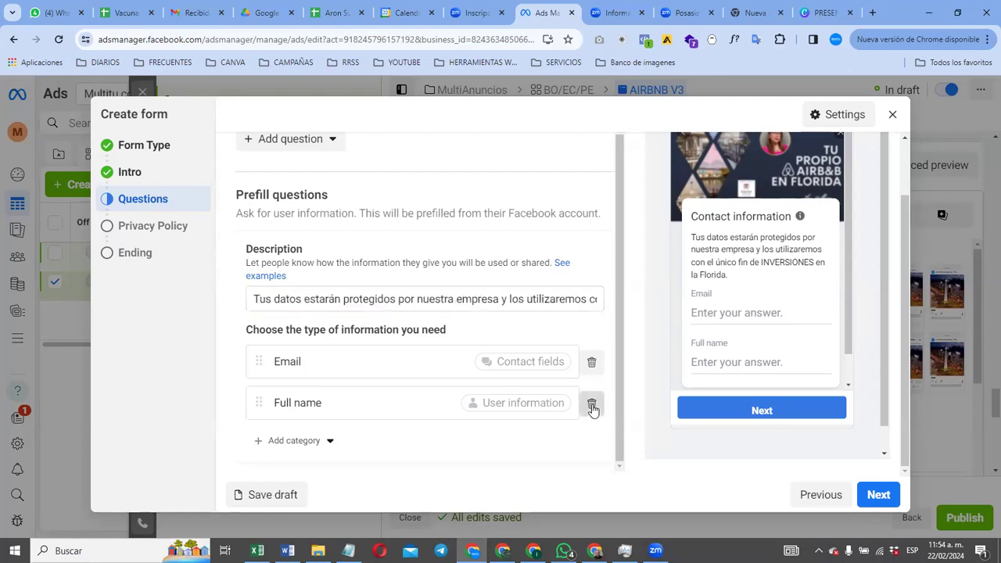
left_click(330, 444)
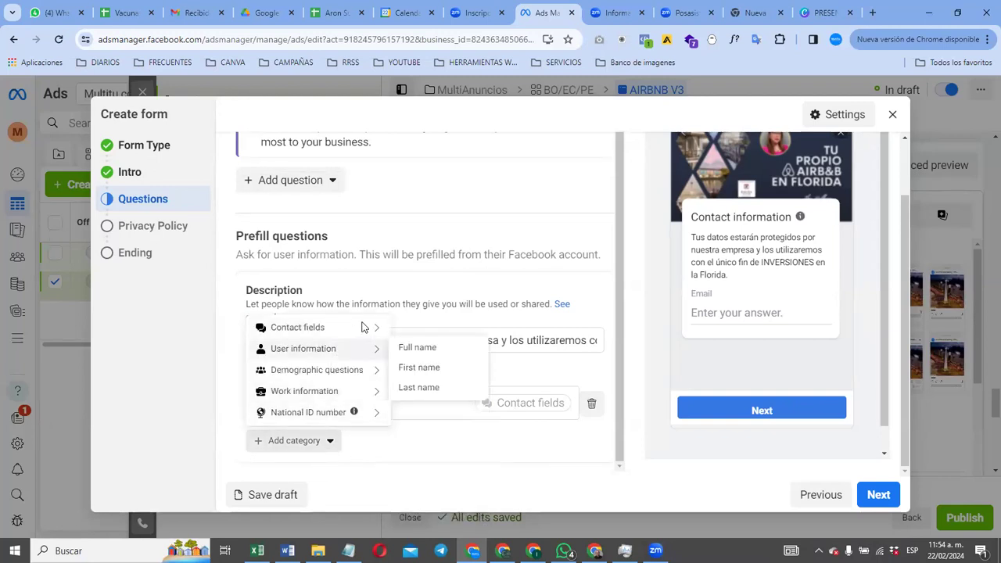
mouse_move(365, 326)
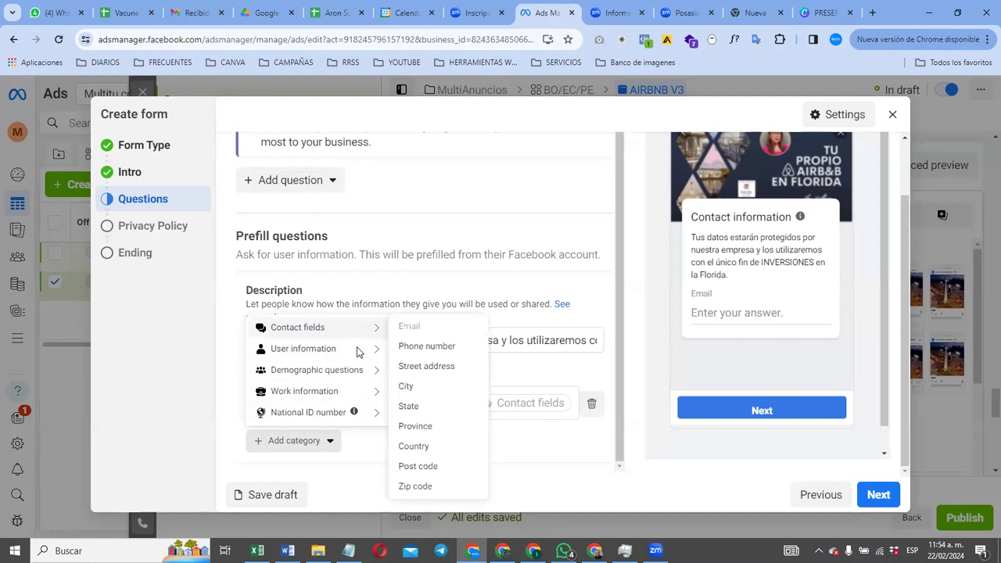
mouse_move(357, 351)
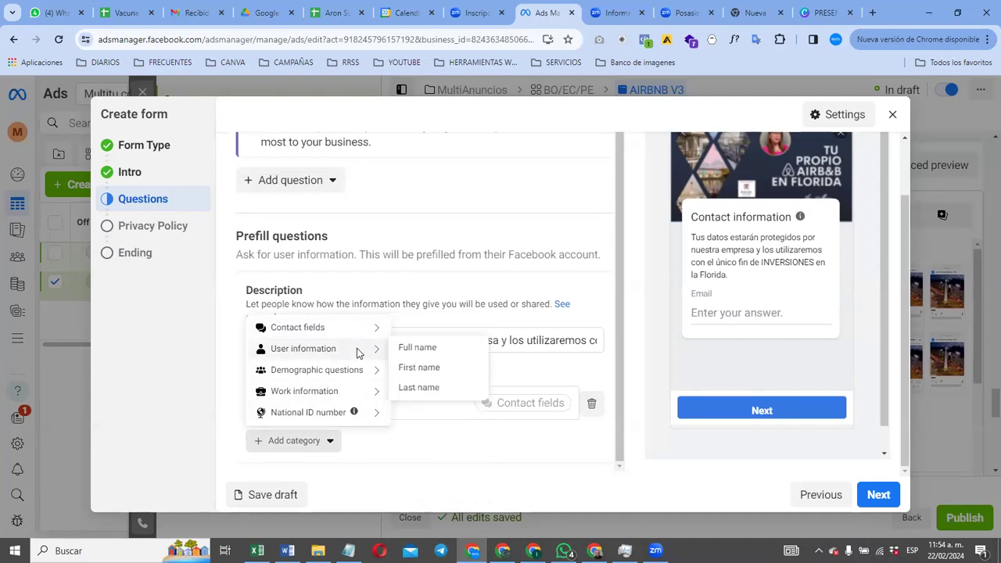
left_click(410, 371)
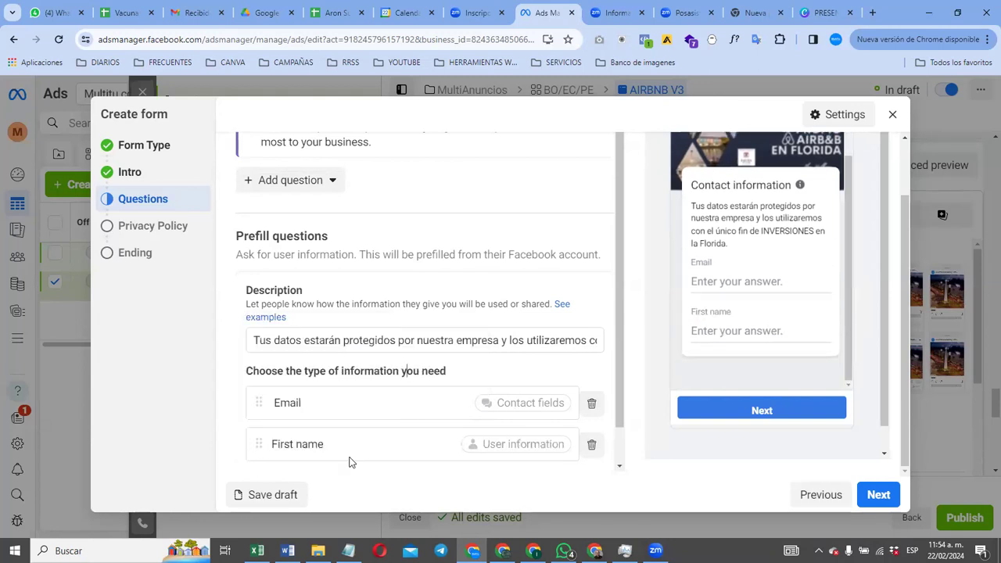
scroll(349, 463, "down", 1)
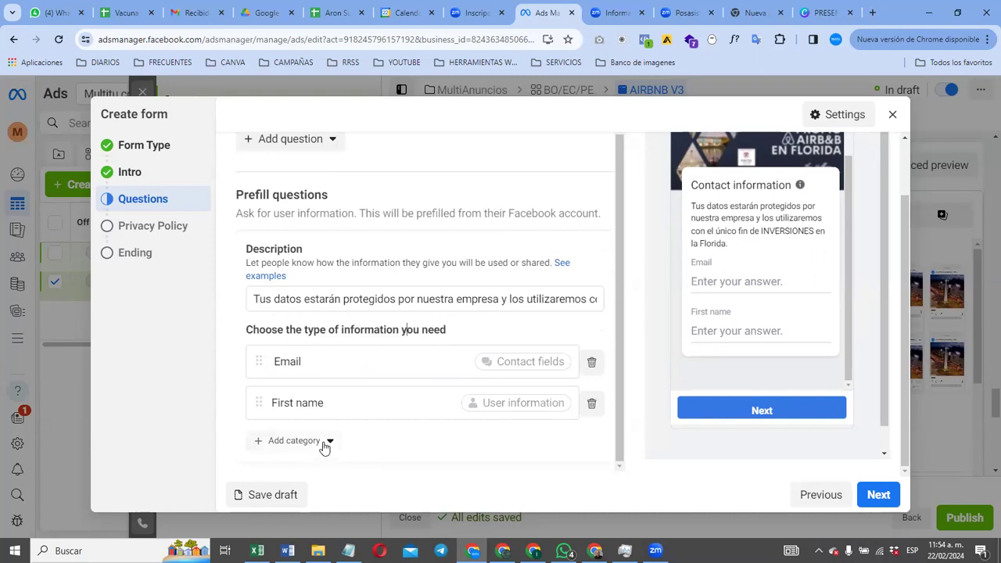
Step: Add Last name from User information and Phone number from Contact fields to the prefill questions
left_click(327, 442)
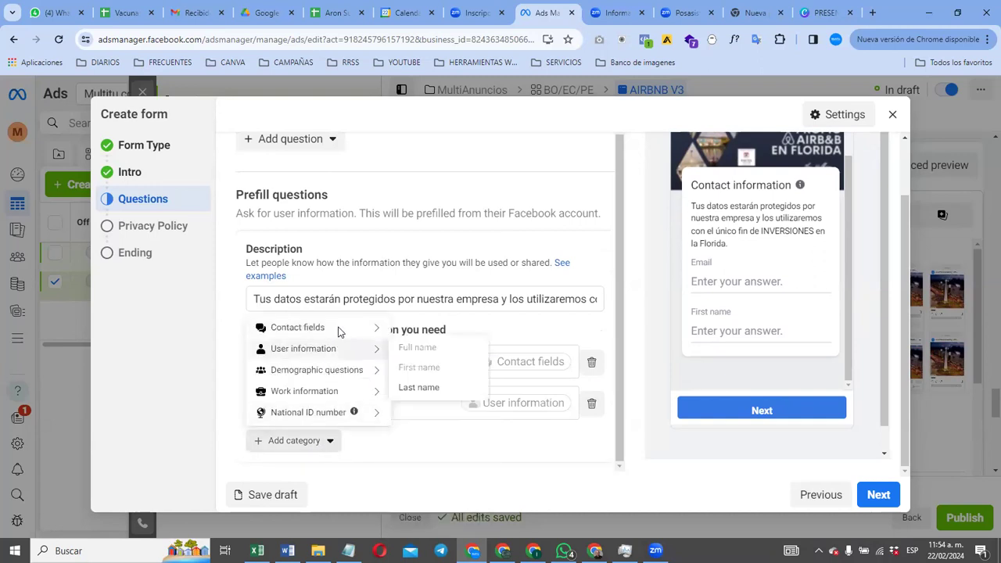
left_click(422, 389)
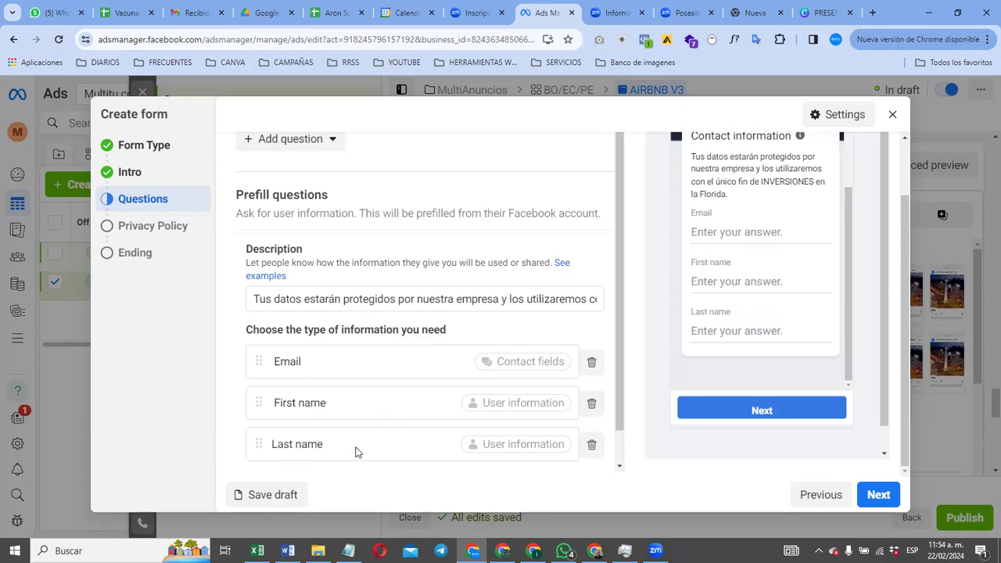
scroll(355, 452, "down", 1)
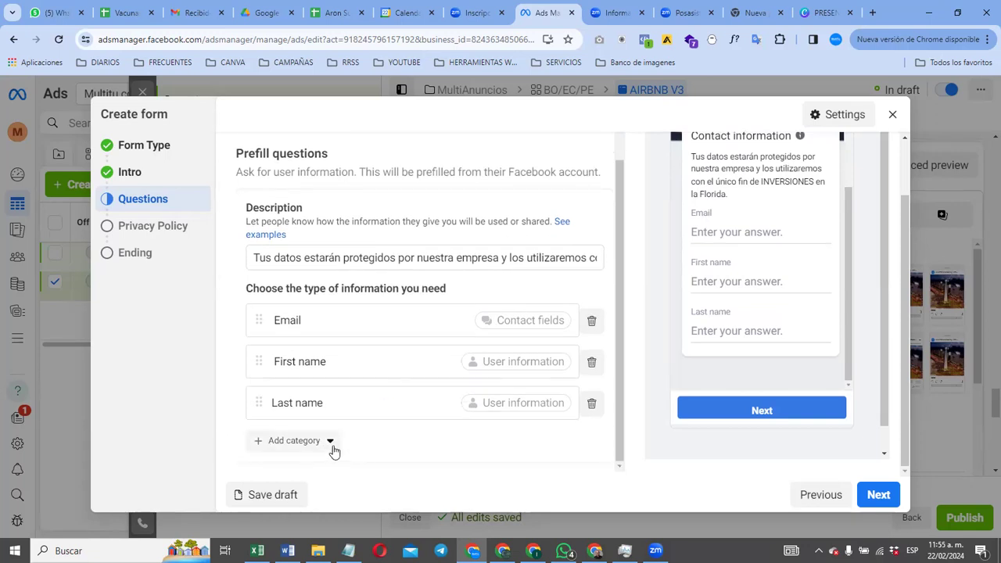
left_click(331, 445)
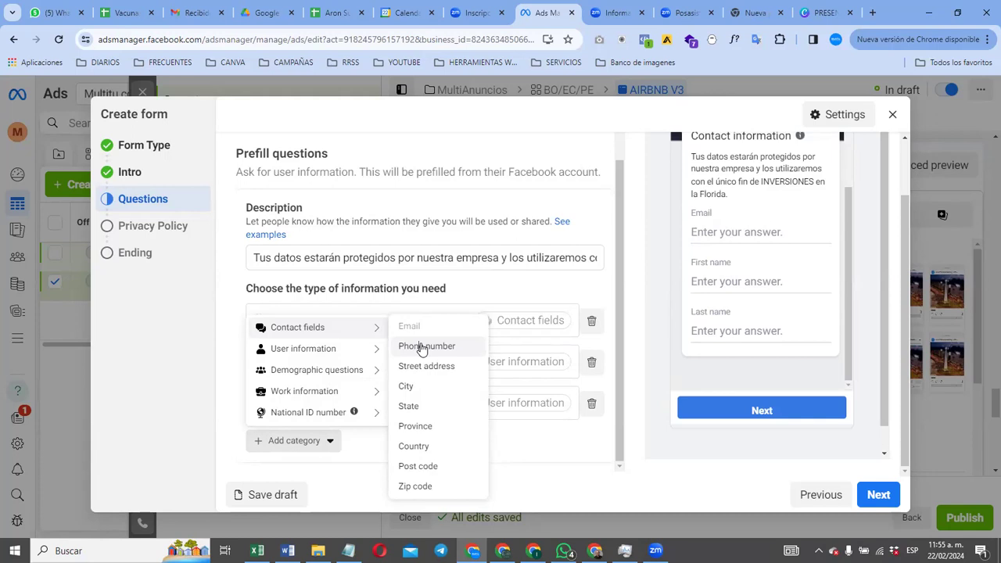
left_click(421, 348)
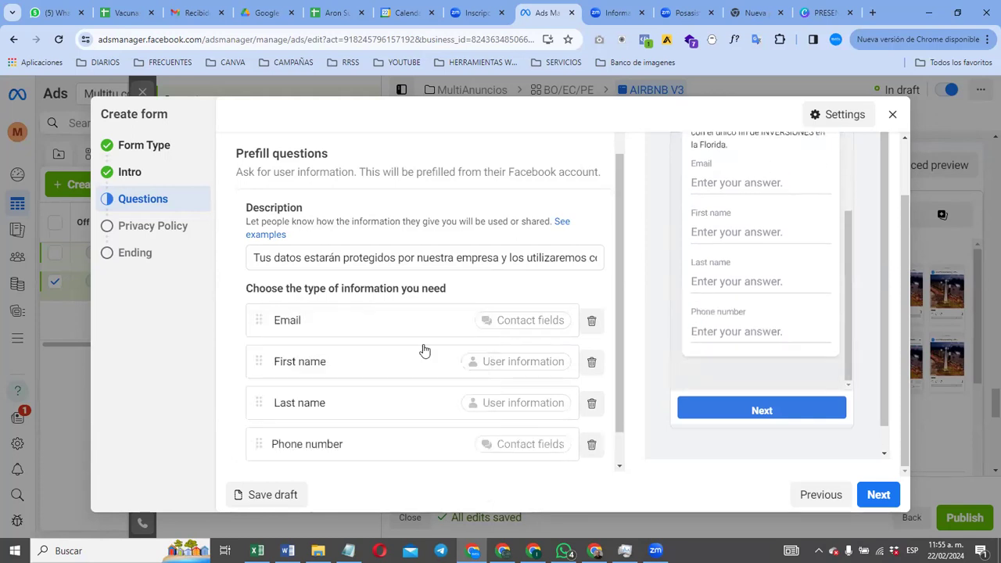
Step: Add Province and Country from the Contact fields category to the prefill questions
scroll(312, 428, "down", 1)
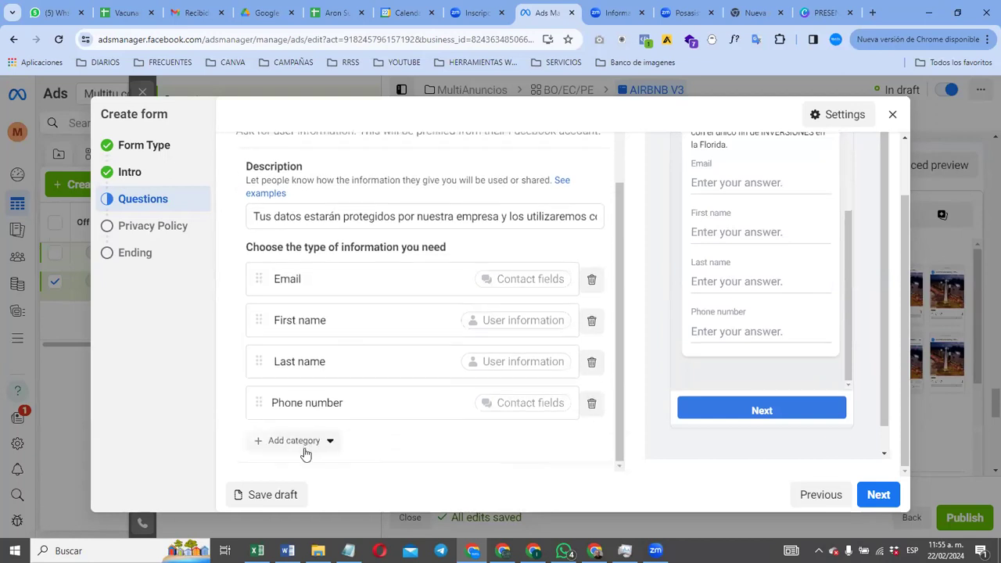
left_click(325, 443)
mouse_move(369, 351)
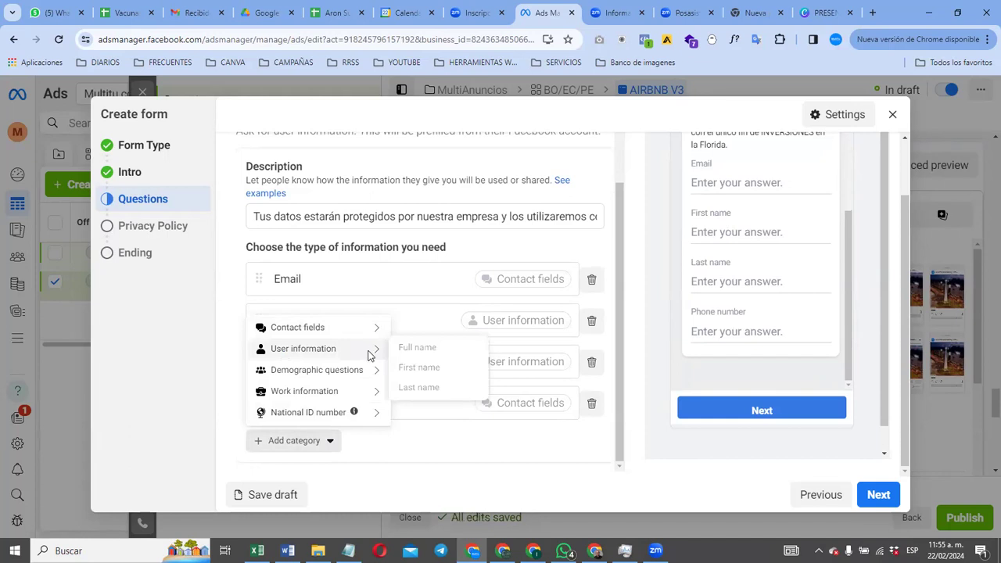
mouse_move(358, 327)
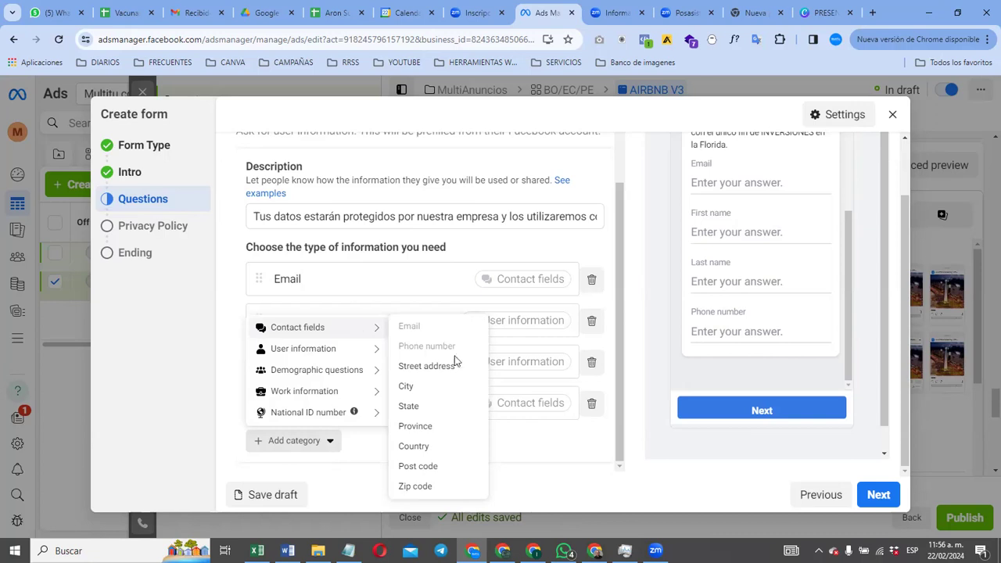
left_click(415, 426)
scroll(415, 455, "down", 1)
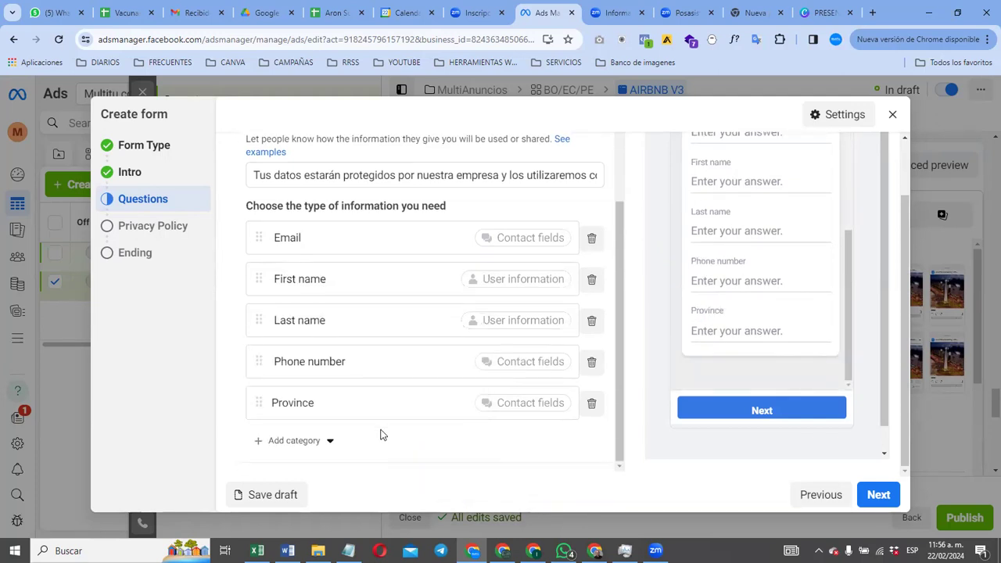
left_click(330, 443)
mouse_move(327, 348)
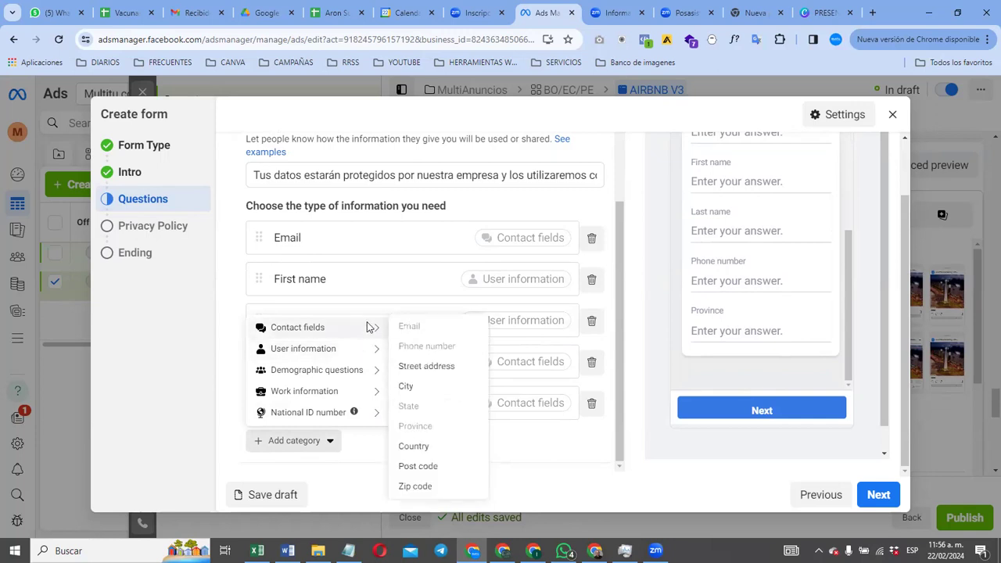
left_click(414, 449)
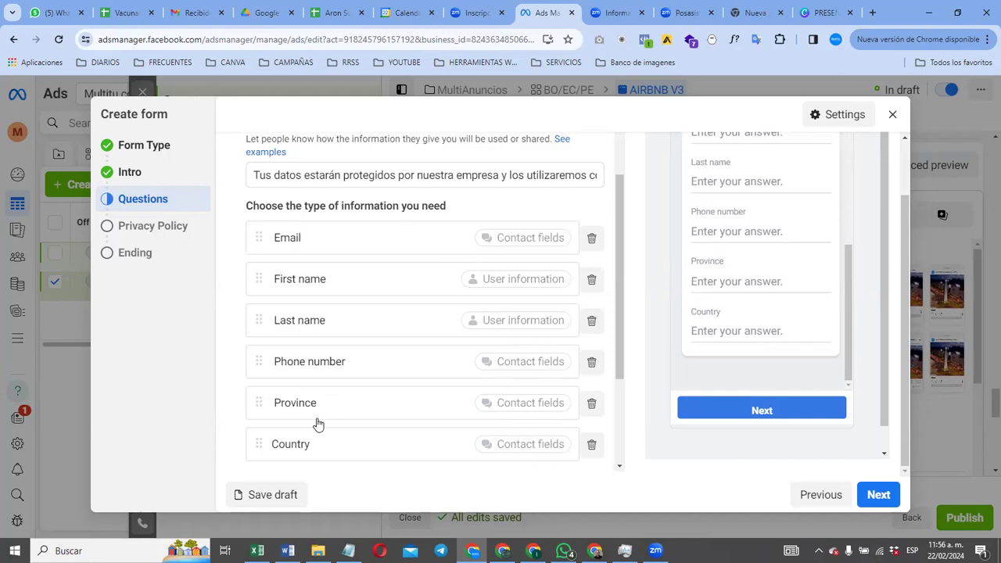
Step: Examine the remaining prefill question categories, including Contact fields, Demographic questions, Work information and National ID number
scroll(317, 424, "down", 1)
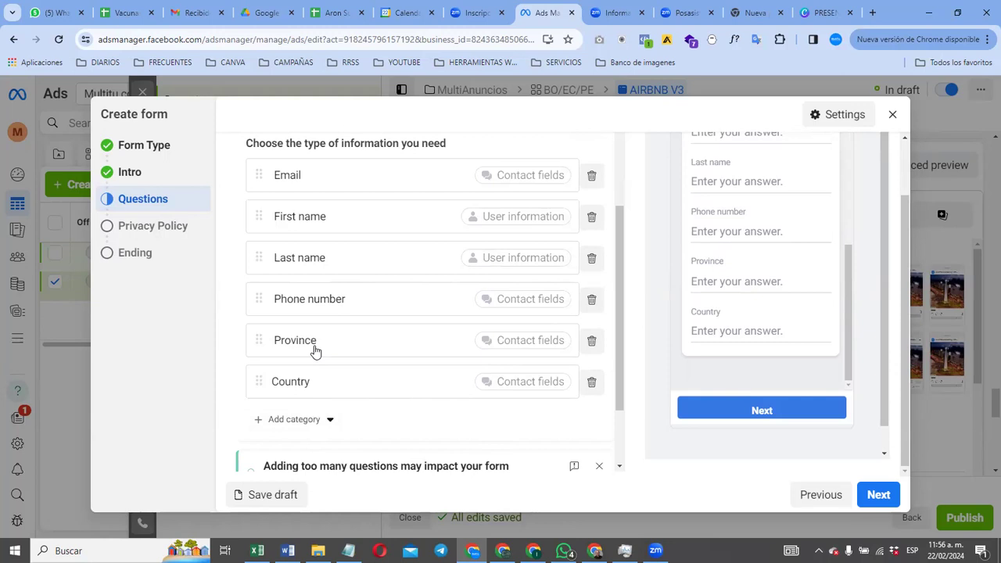
left_click(329, 421)
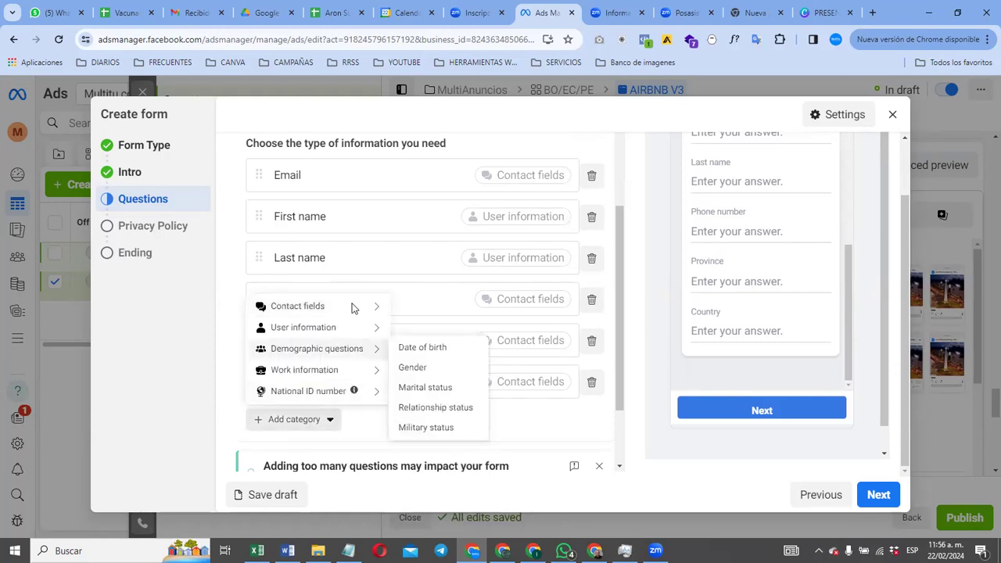
mouse_move(371, 307)
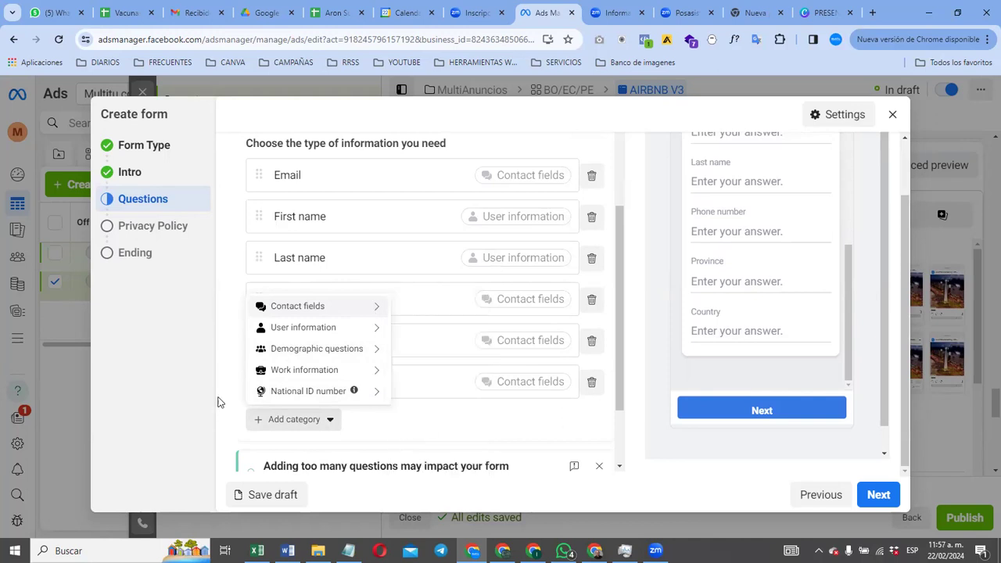
mouse_move(313, 394)
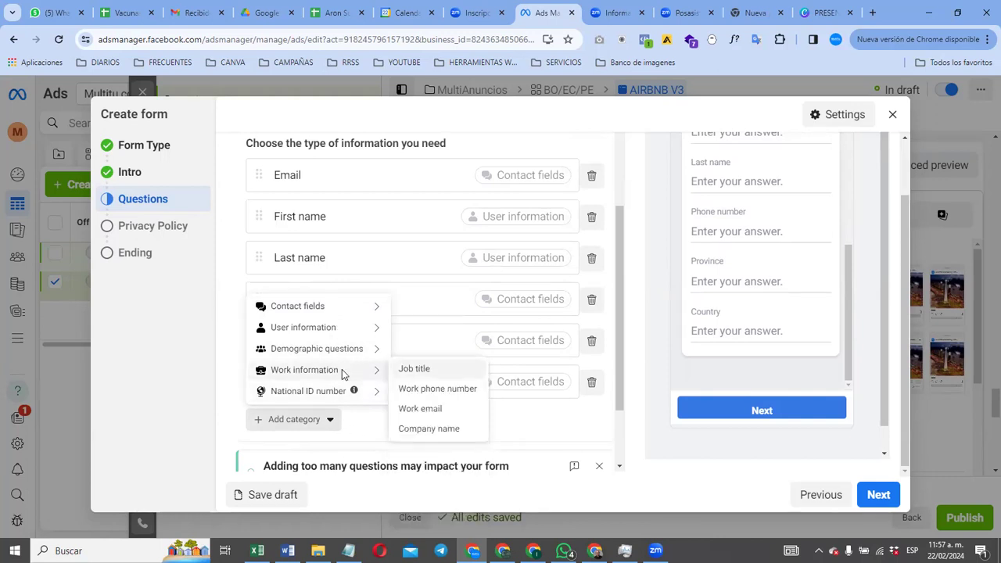
mouse_move(258, 392)
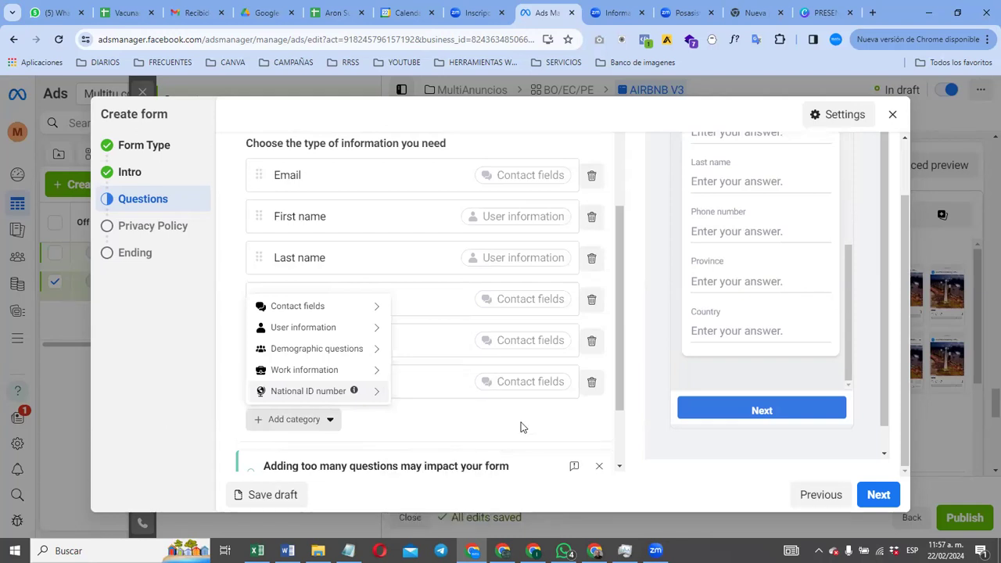
scroll(522, 427, "down", 3)
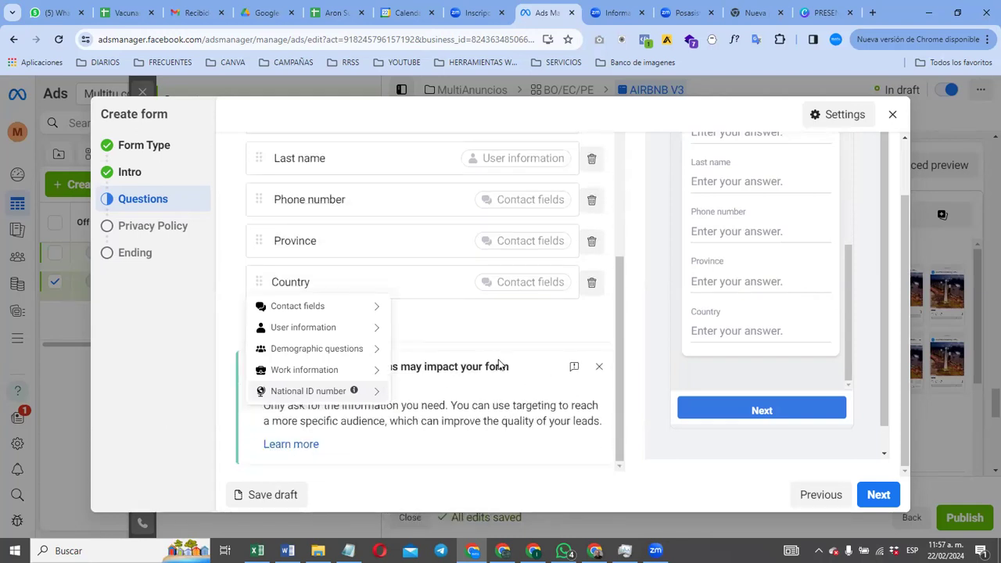
mouse_move(379, 349)
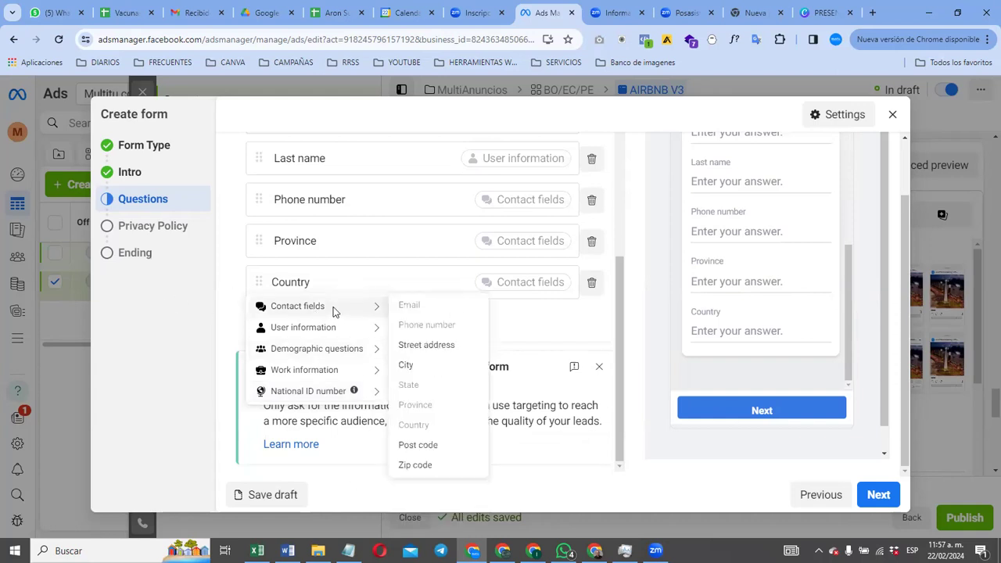
Step: Continue to the Privacy Policy section and copy the privacy policy URL and "Nuestra política de privacidad" separately from the Word document
left_click(879, 495)
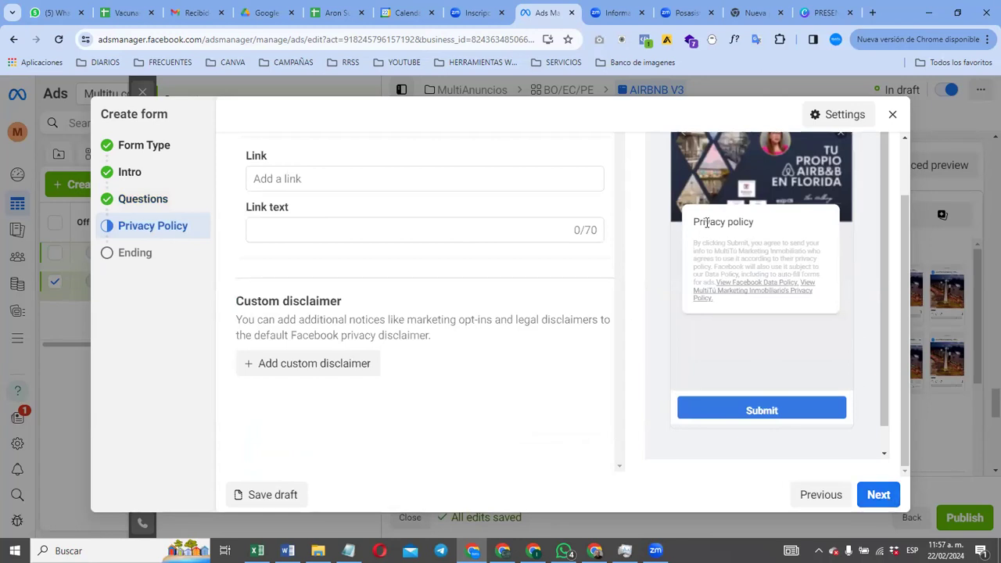
key("alt+Tab")
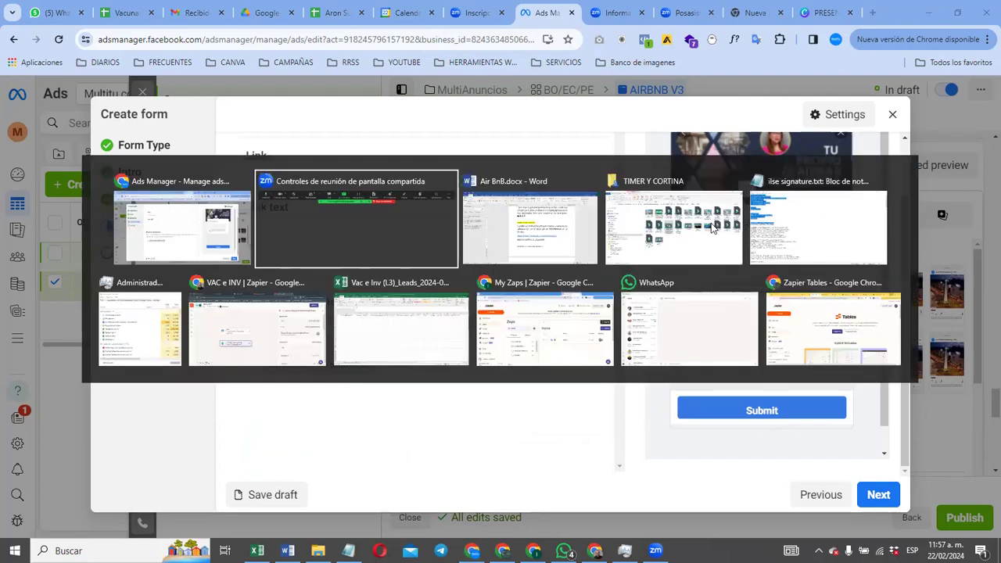
scroll(573, 305, "down", 2)
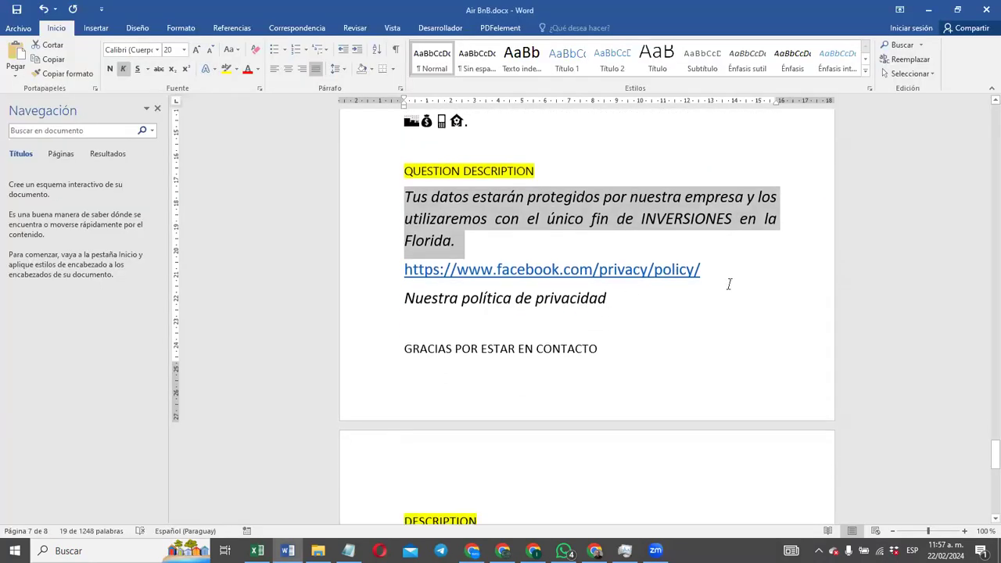
left_click_drag(701, 270, 368, 279)
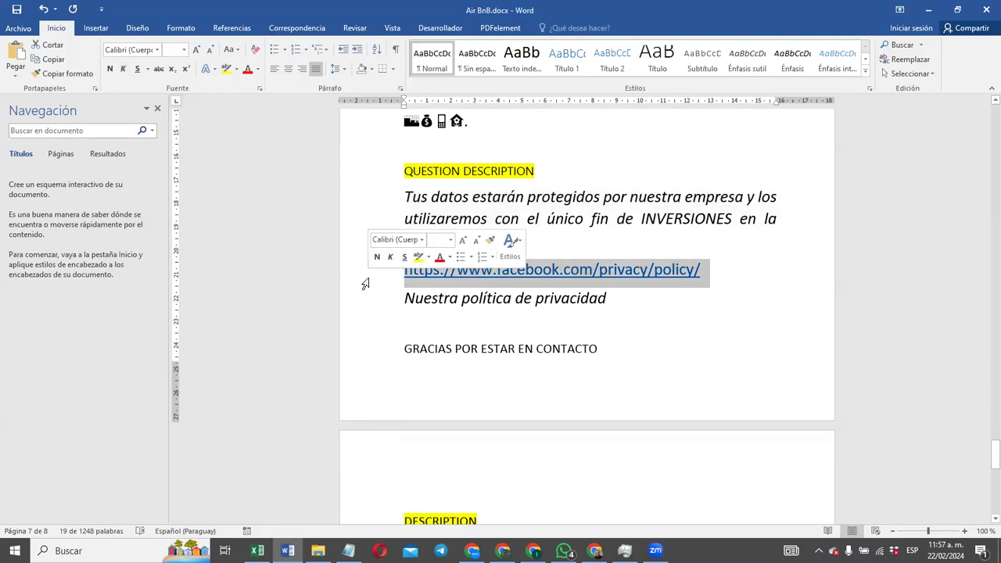
left_click_drag(645, 300, 383, 299)
key("super+c")
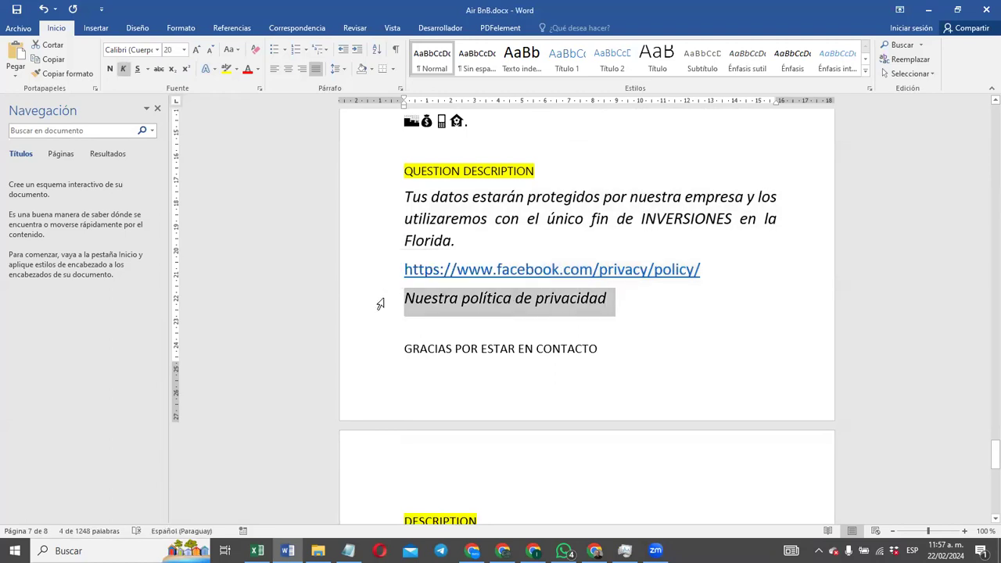
key("alt+Tab")
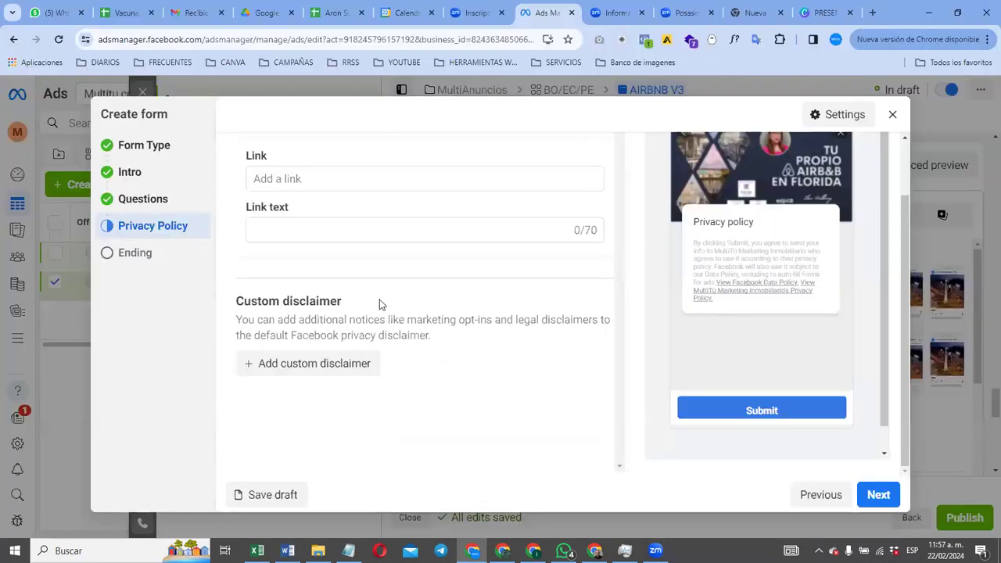
left_click(301, 175)
key("super+v")
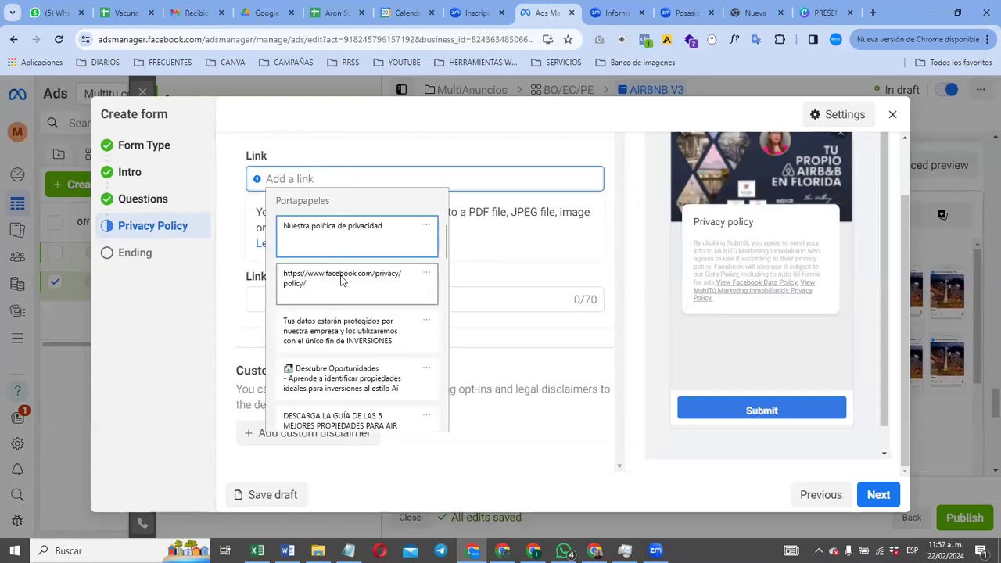
left_click(342, 278)
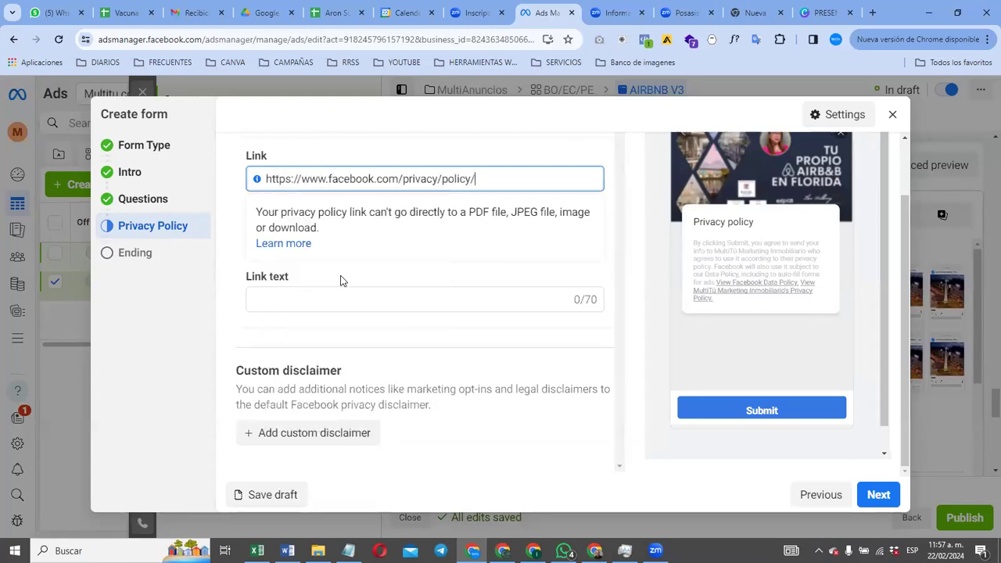
left_click(321, 299)
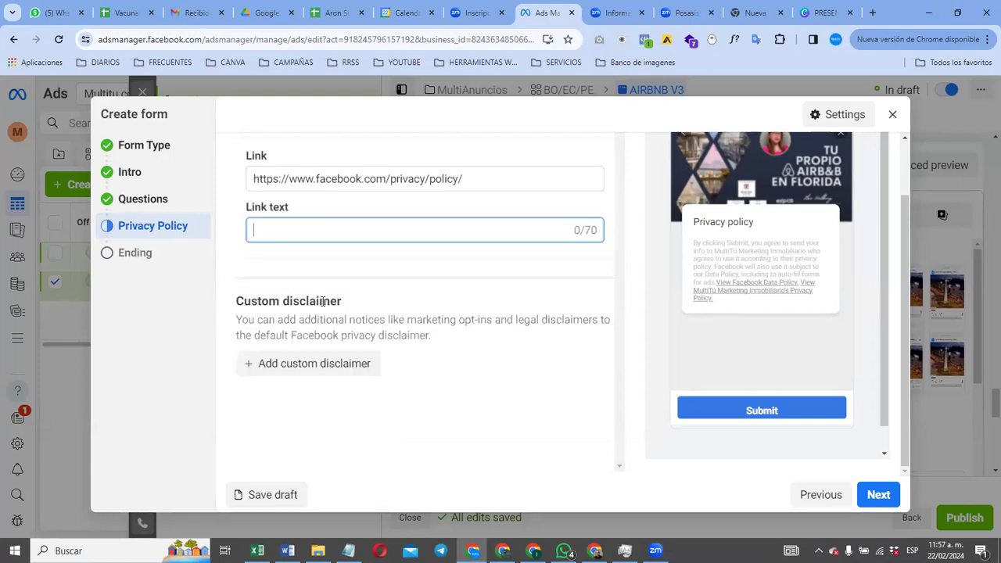
key("super+v")
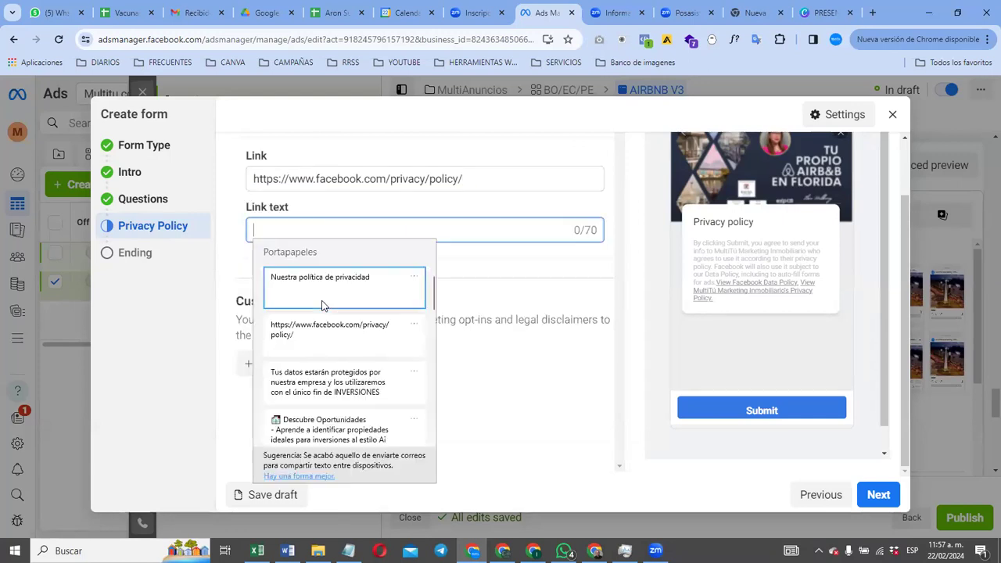
left_click(326, 290)
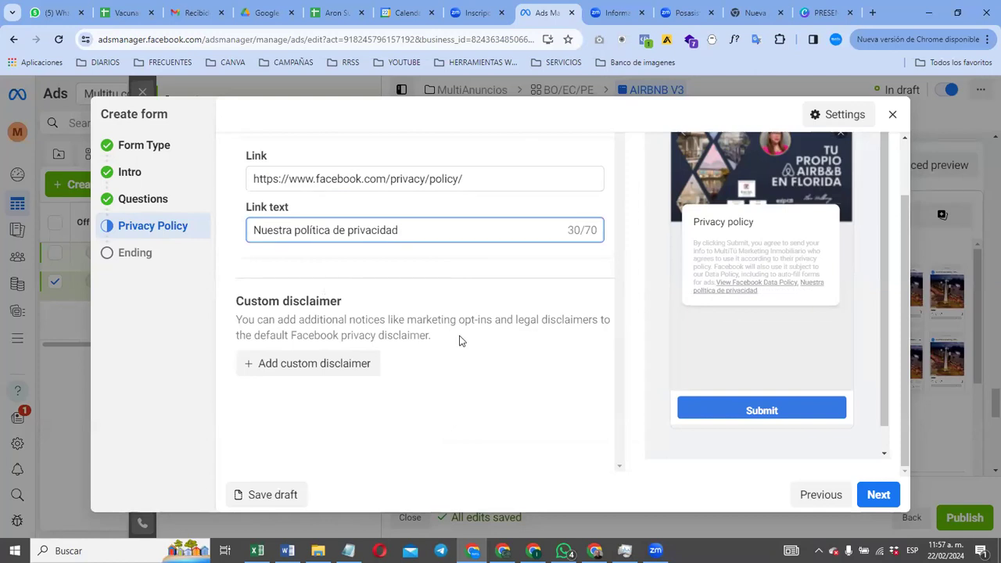
Step: Continue to the Ending section and copy the heading "GRACIAS POR ESTAR EN CONTACTO" from the Air BnB.docx Word document
left_click(880, 495)
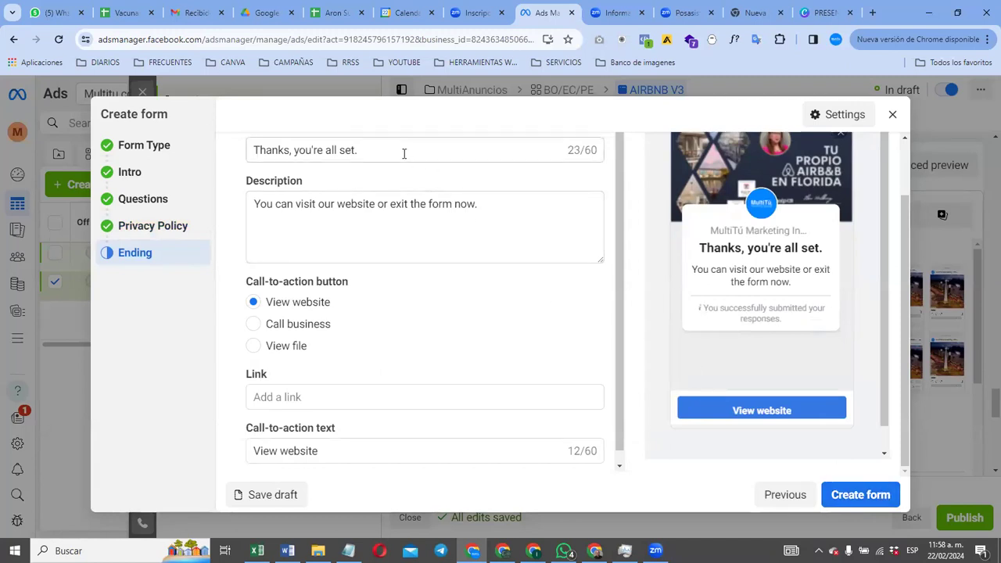
key("alt+Tab")
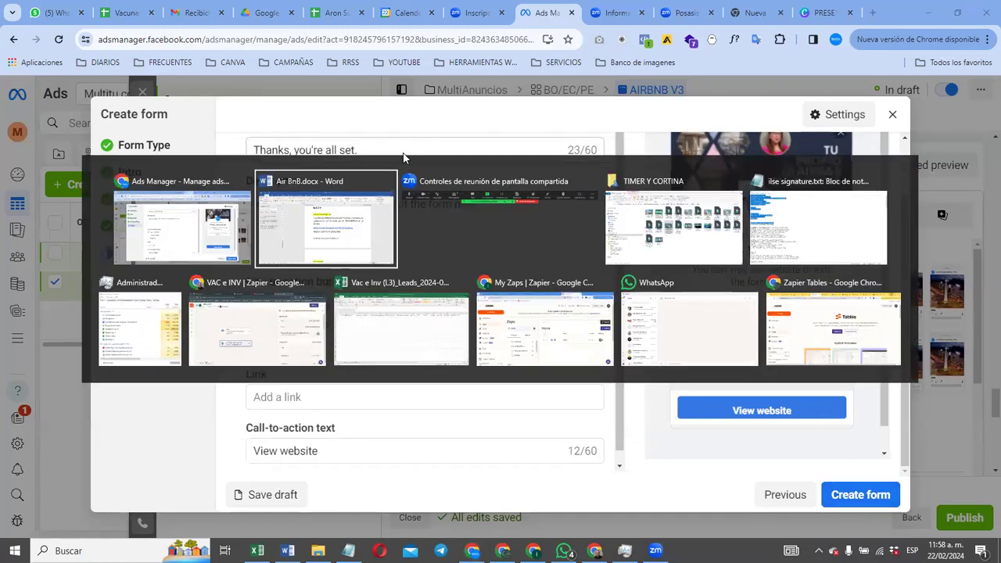
left_click(380, 293)
scroll(402, 291, "down", 1)
scroll(401, 291, "down", 2)
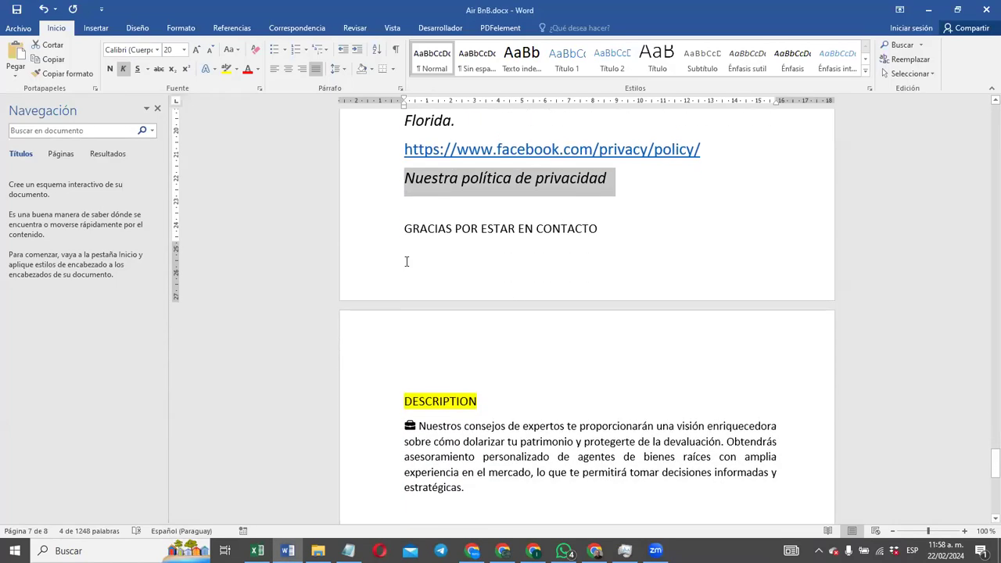
left_click(377, 241)
key("ctrl+c")
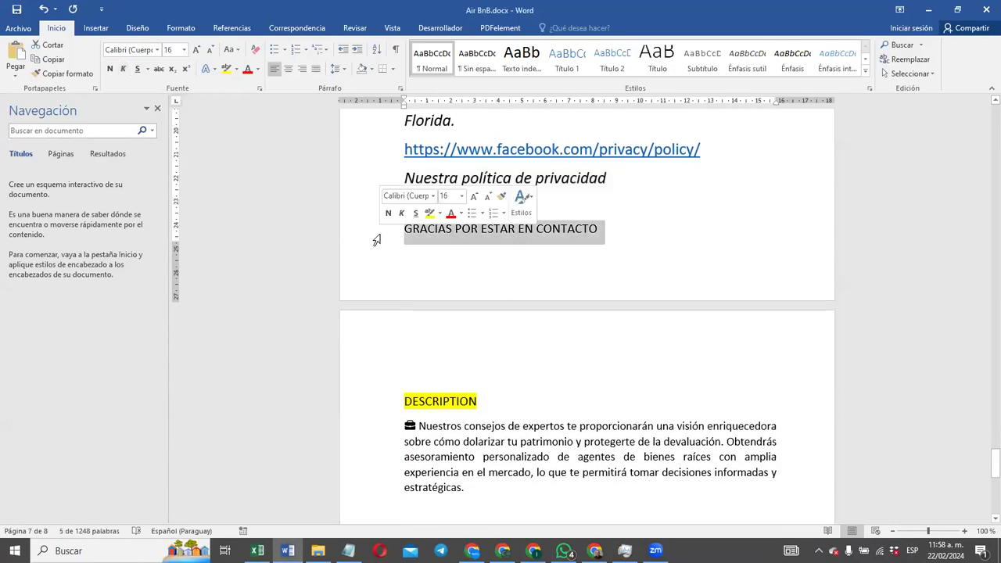
Step: In Ads Manager, replace the ending headline with "GRACIAS POR ESTAR EN CONTACTO"
key("alt+Tab")
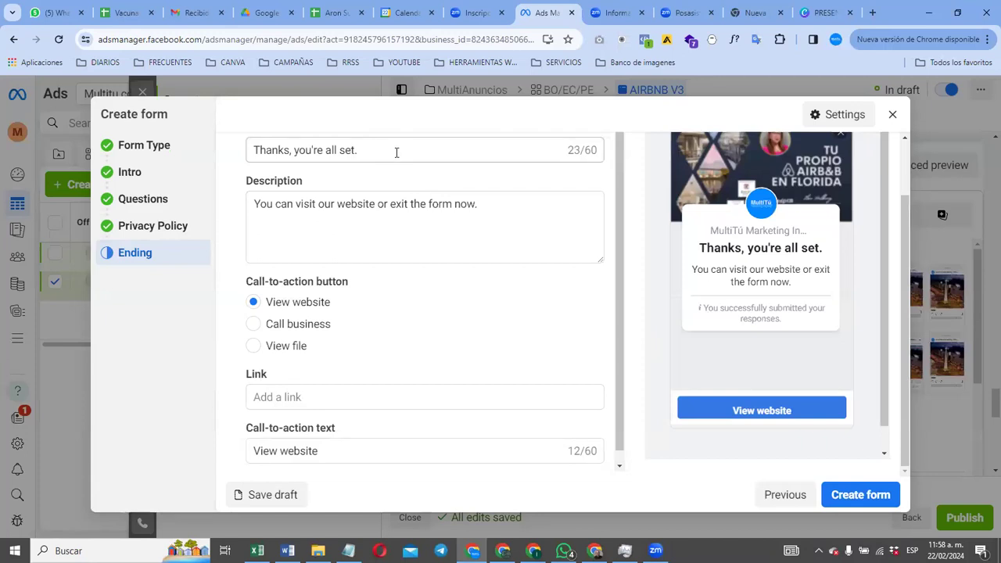
triple_click(314, 149)
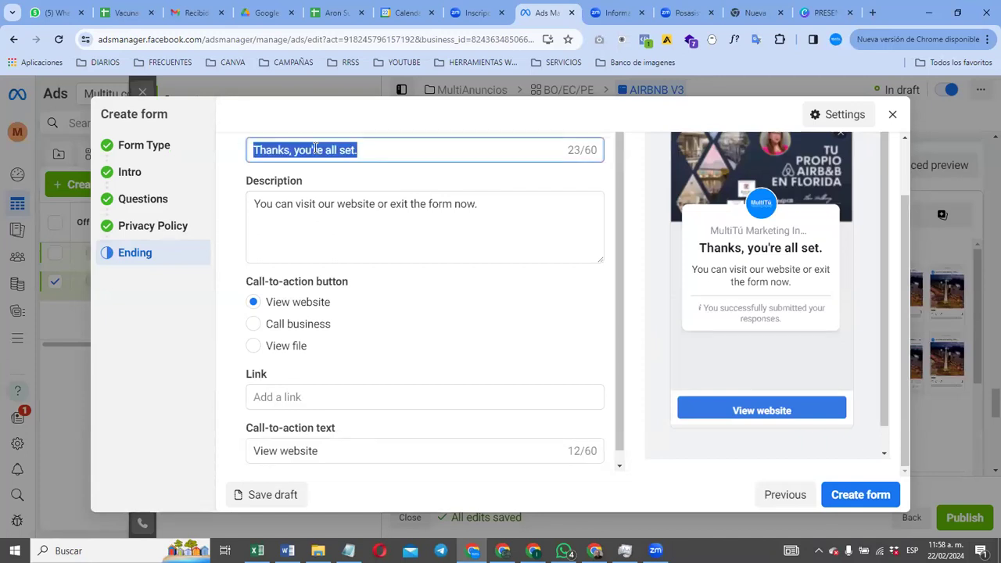
key("ctrl+v")
left_click(340, 223)
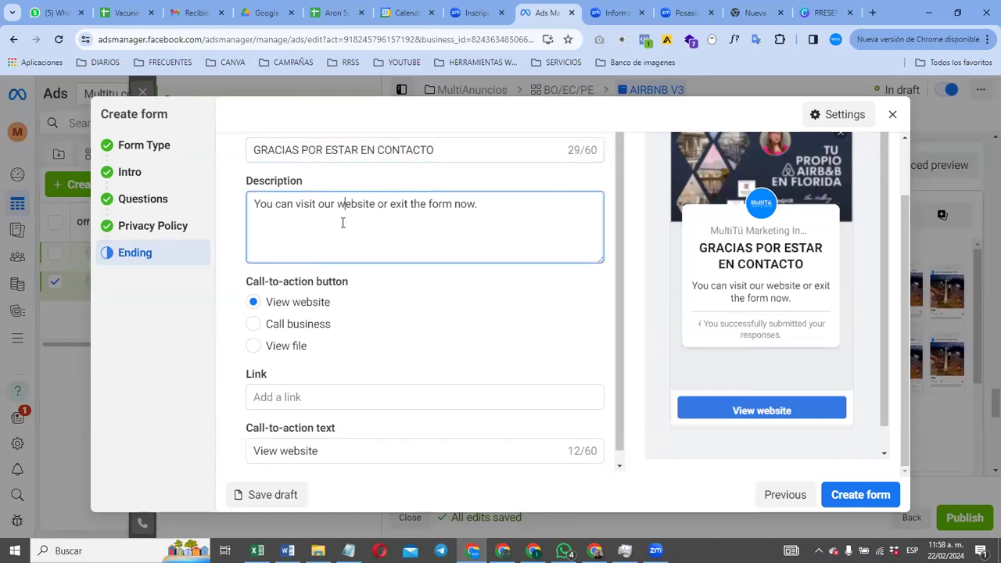
Step: In the Word document, copy the whole text under DESCRIPTION, from "Nuestros consejos de expertos" through "Experiencia, servicios, resultados"
key("alt+Tab")
scroll(432, 372, "down", 3)
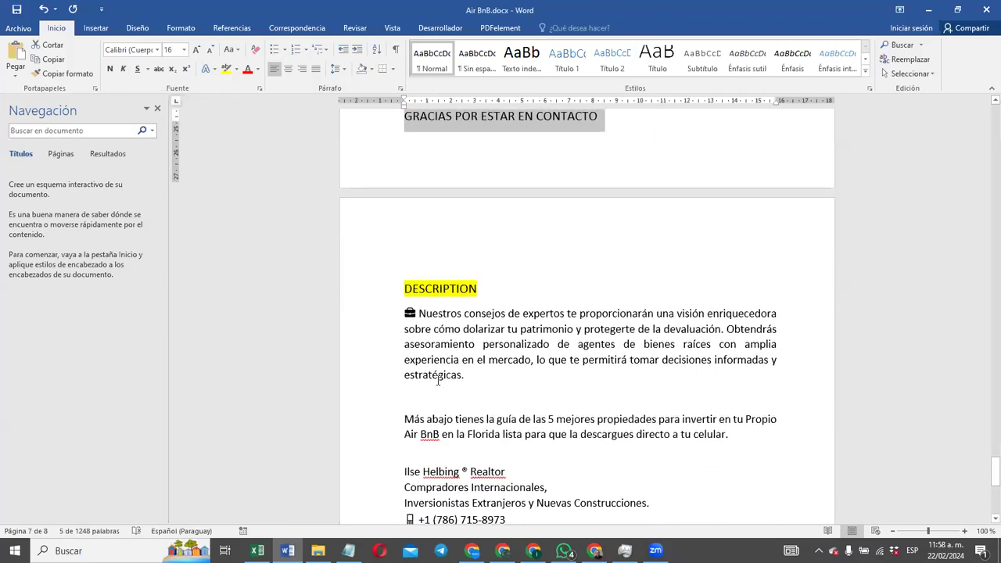
scroll(438, 381, "down", 2)
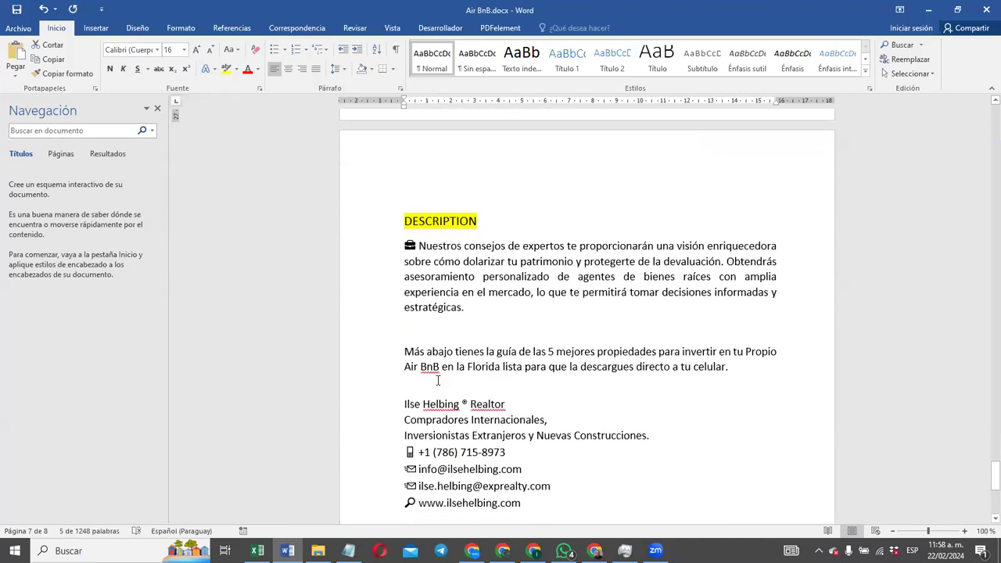
scroll(438, 381, "down", 2)
scroll(439, 381, "down", 3)
scroll(438, 381, "down", 1)
scroll(438, 381, "up", 3)
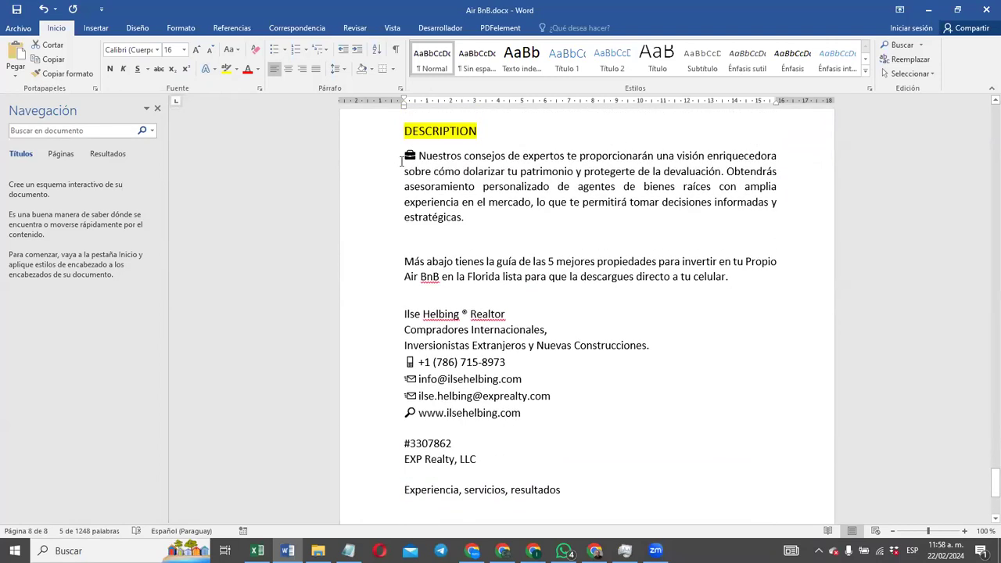
left_click_drag(403, 155, 554, 489)
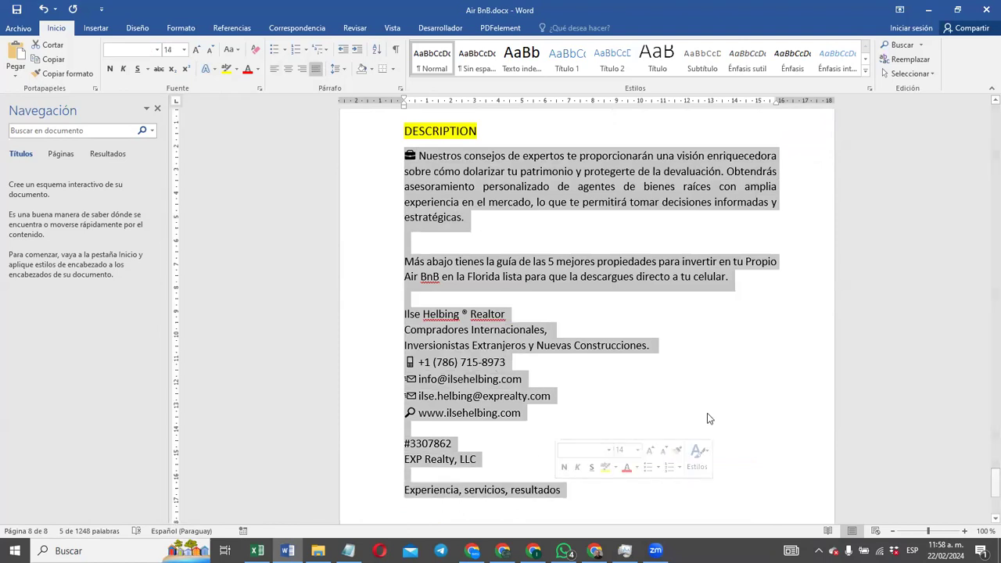
left_click(707, 419)
left_click_drag(402, 313, 537, 416)
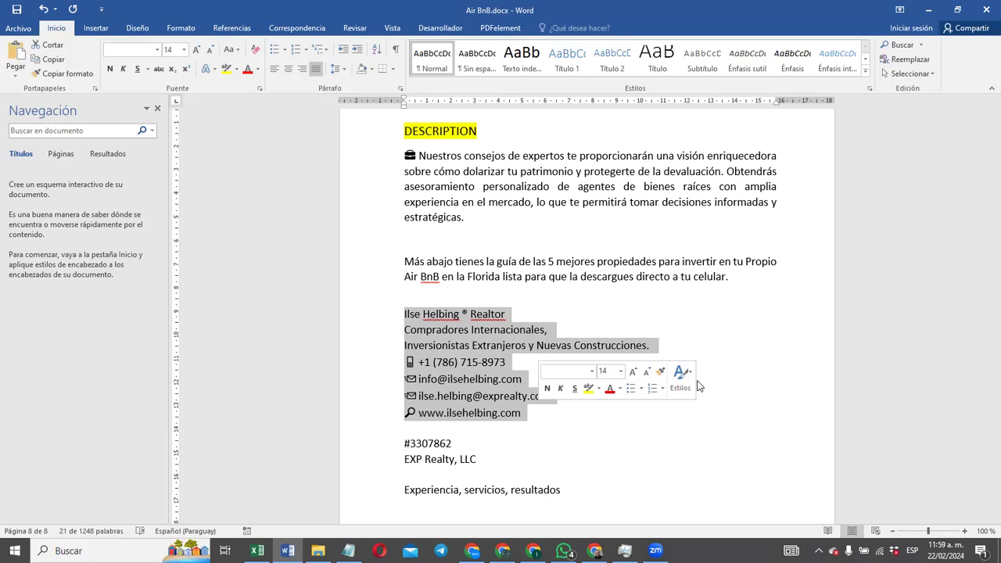
left_click(577, 187)
left_click_drag(403, 154, 636, 492)
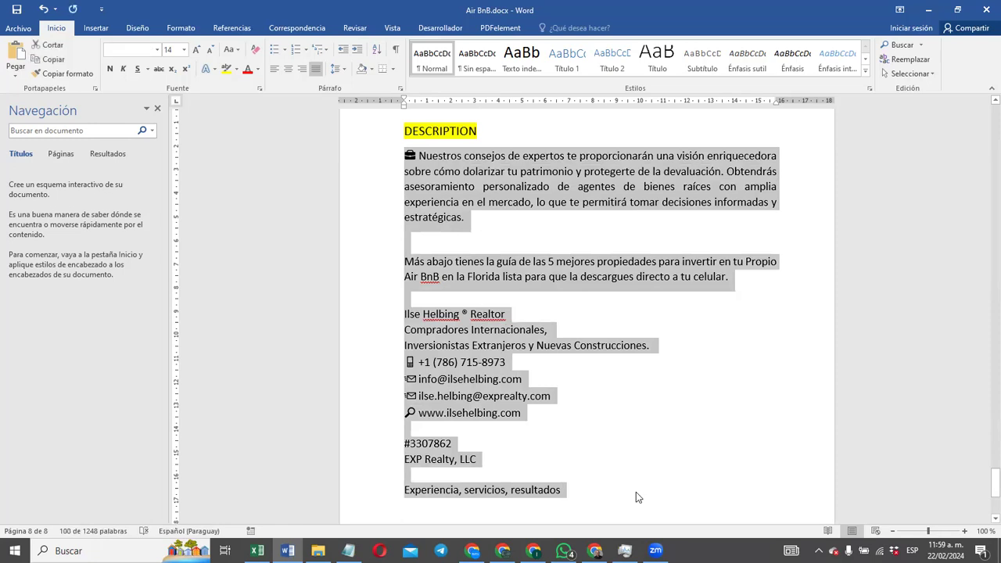
Step: In Ads Manager, replace the default ending description with the DESCRIPTION text copied from Word
key("alt+Tab")
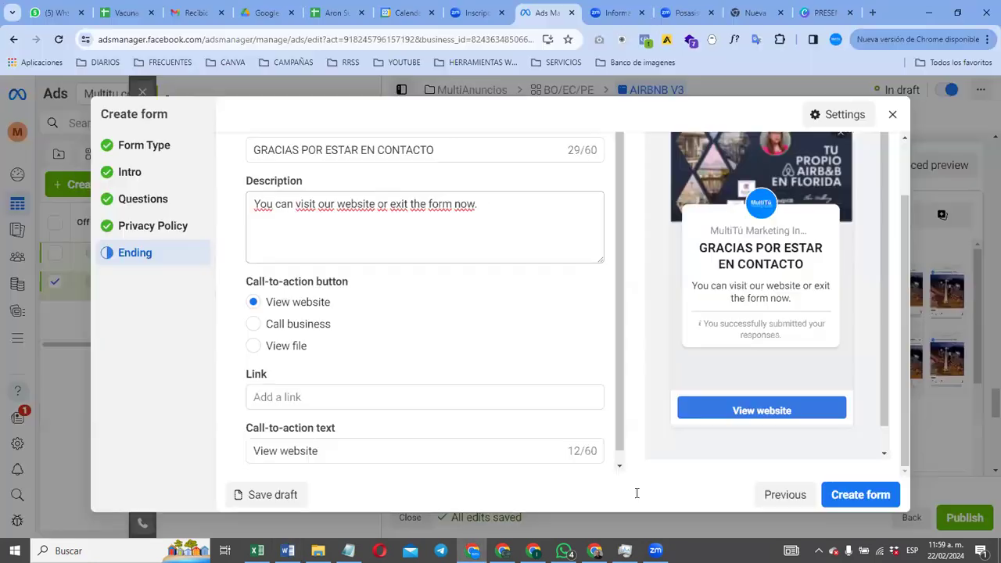
triple_click(348, 213)
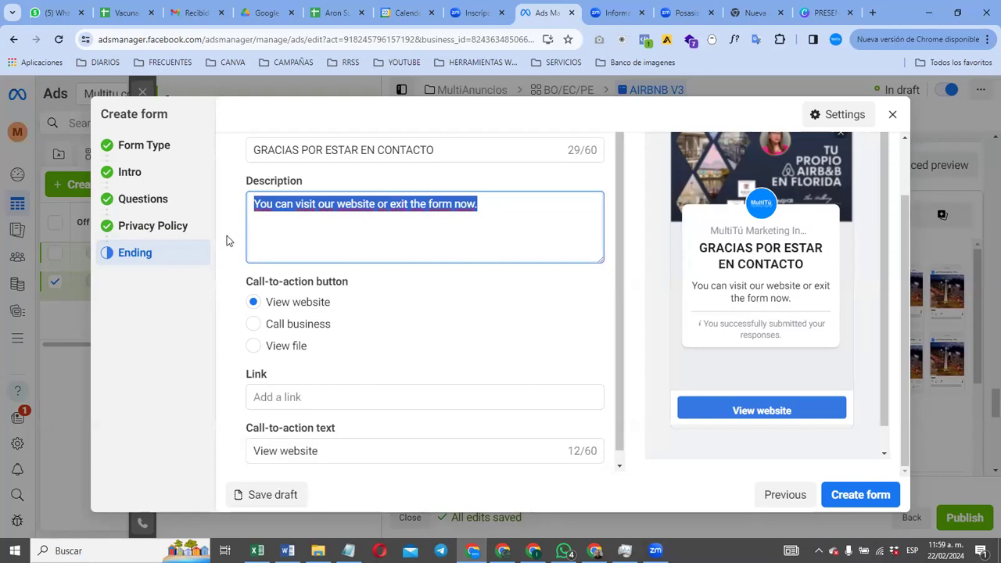
key("ctrl+v")
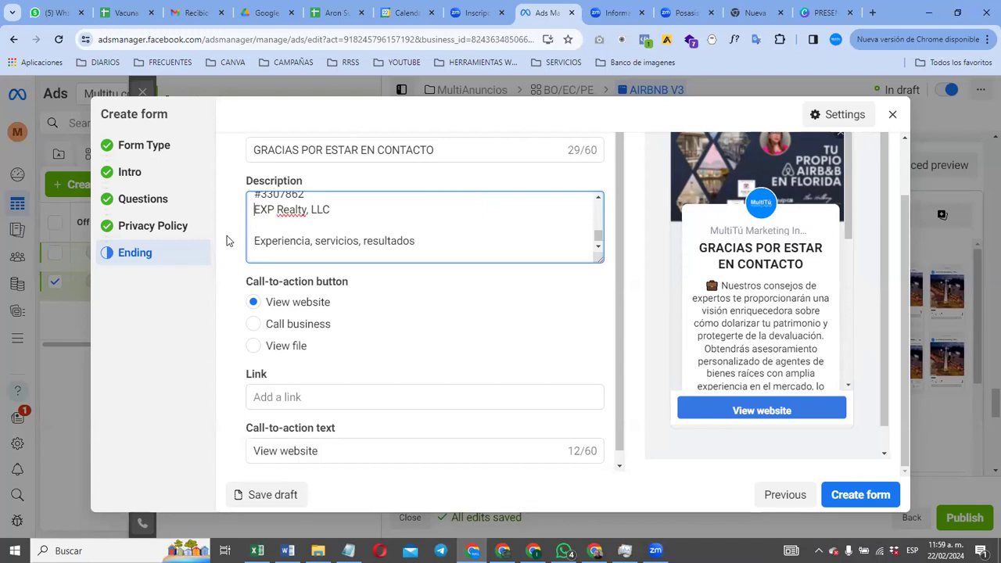
Step: Review the pasted ending description, from the closing lines up to the contact signature and back to the end
key("Up")
key("Up")
key("Up")
key("Up")
key("Up")
key("Up")
key("Up")
key("Up")
key("Up")
key("Up")
key("Up")
key("Up")
key("Up")
key("Up")
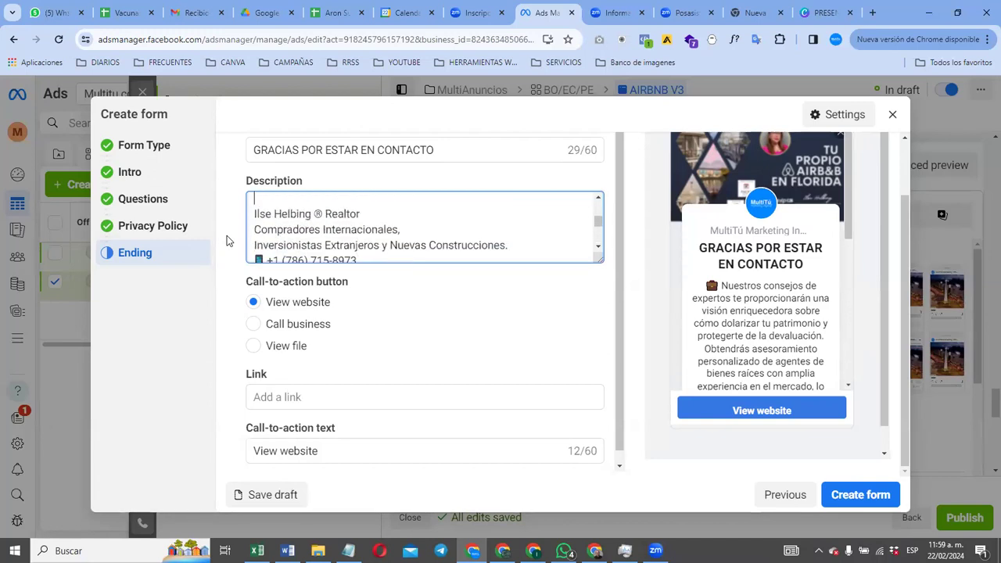
key("Down")
key("Down")
key("Down")
key("Down")
key("Down")
key("Down")
key("Down")
key("Down")
key("Down")
key("Down")
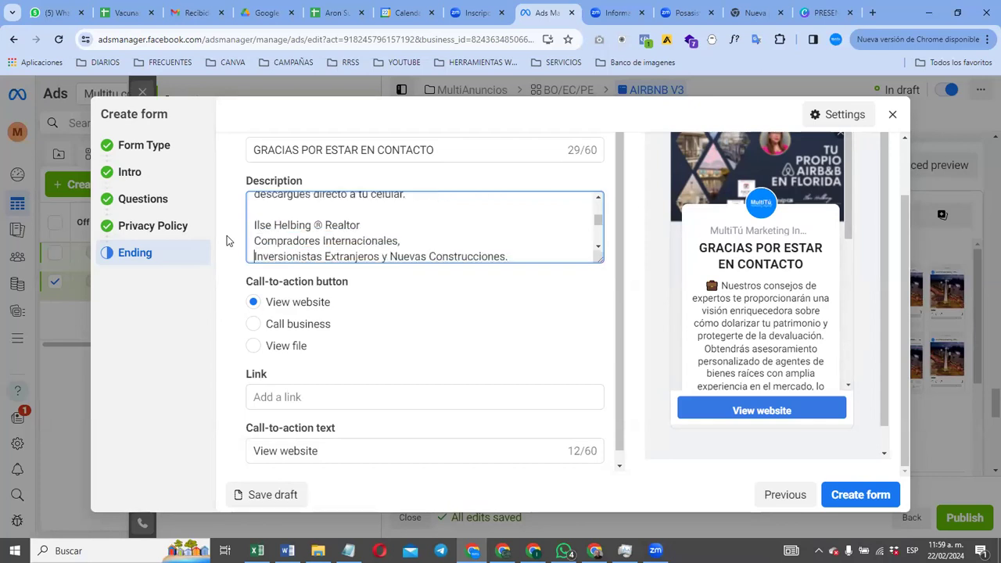
key("Down")
key("Down")
key("Down")
key("Down")
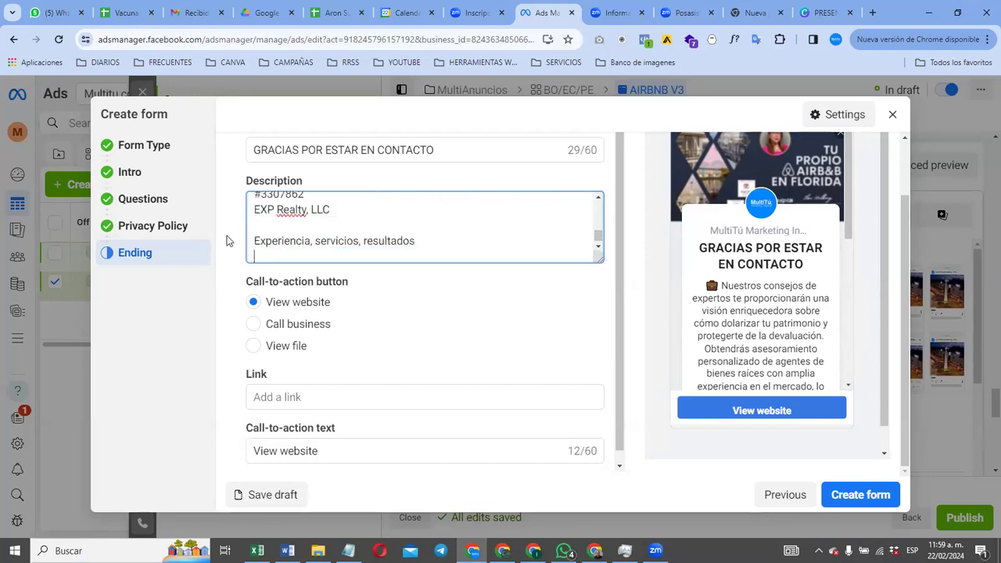
Step: Set the call-to-action button to View file and upload TOP 5 Air BnB.pdf from the DESCARGABLE folder as its media
left_click(252, 347)
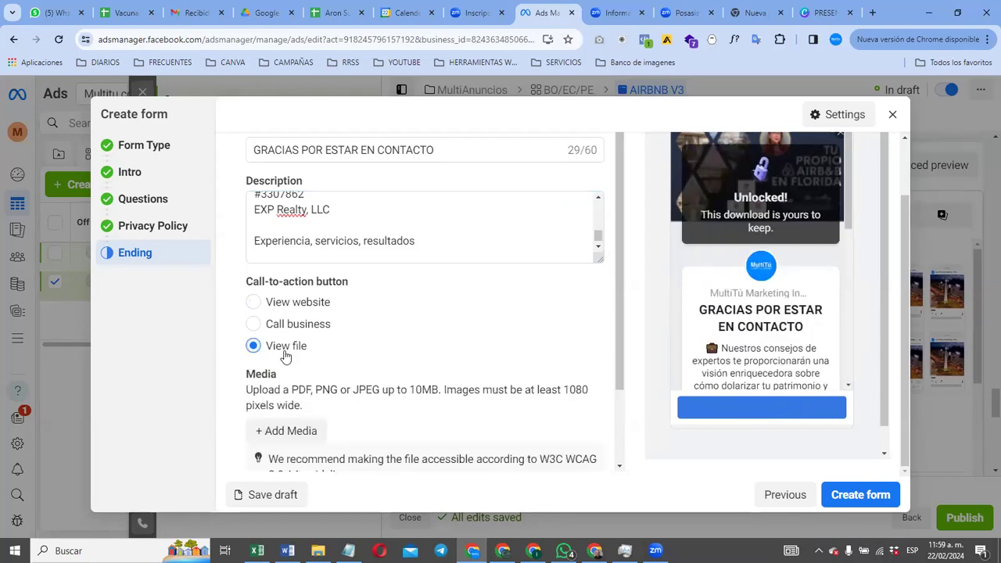
scroll(326, 359, "down", 1)
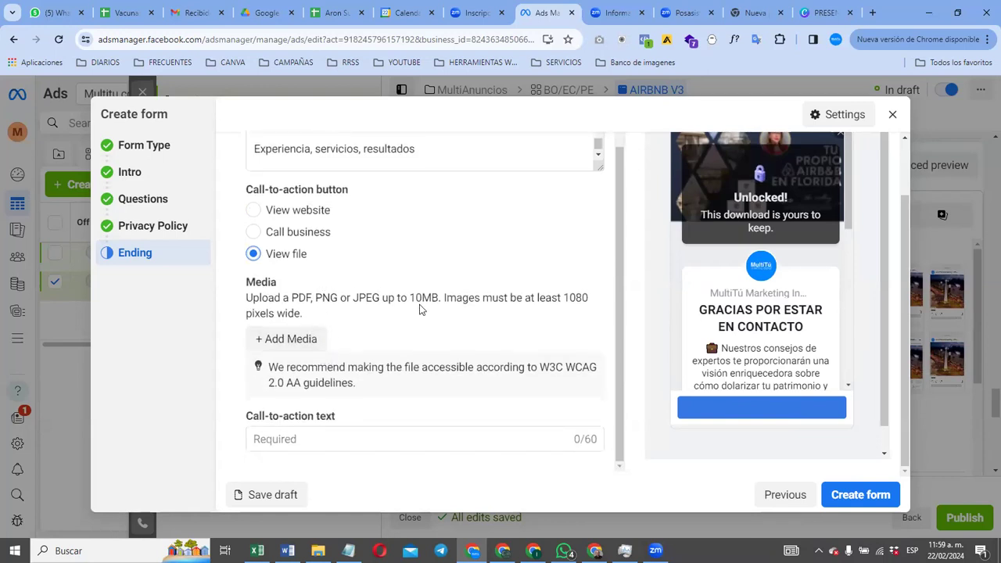
left_click(301, 341)
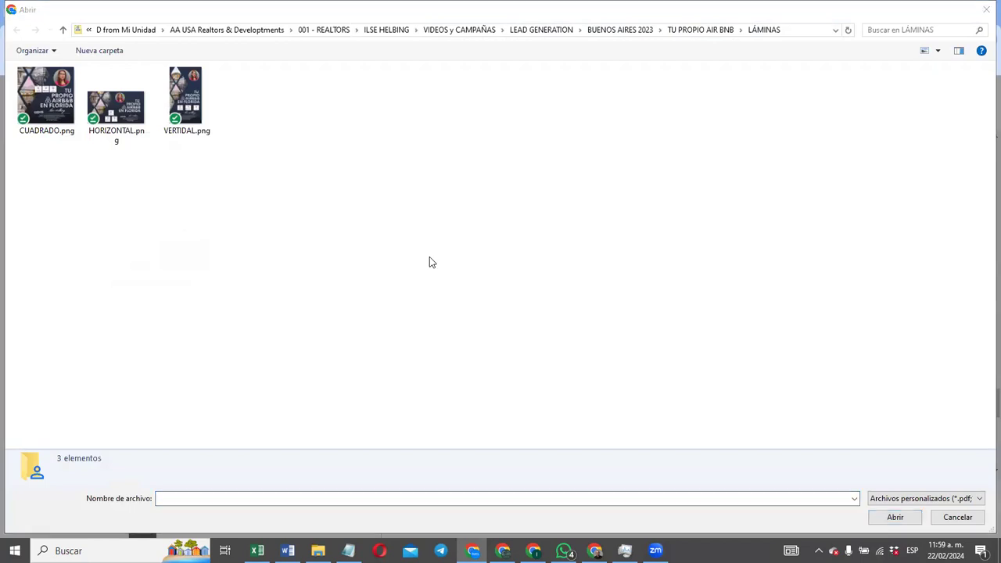
left_click(673, 33)
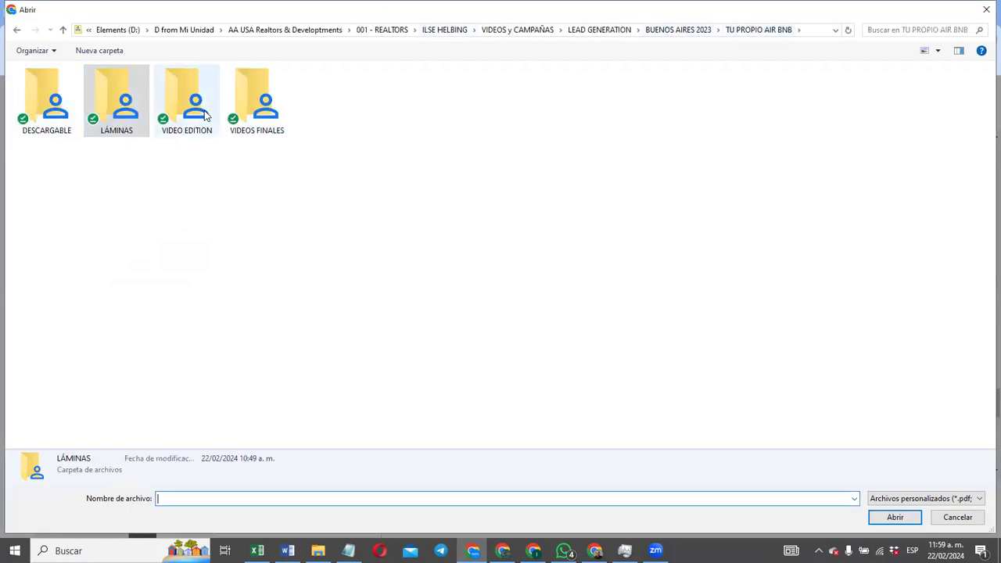
double_click(55, 119)
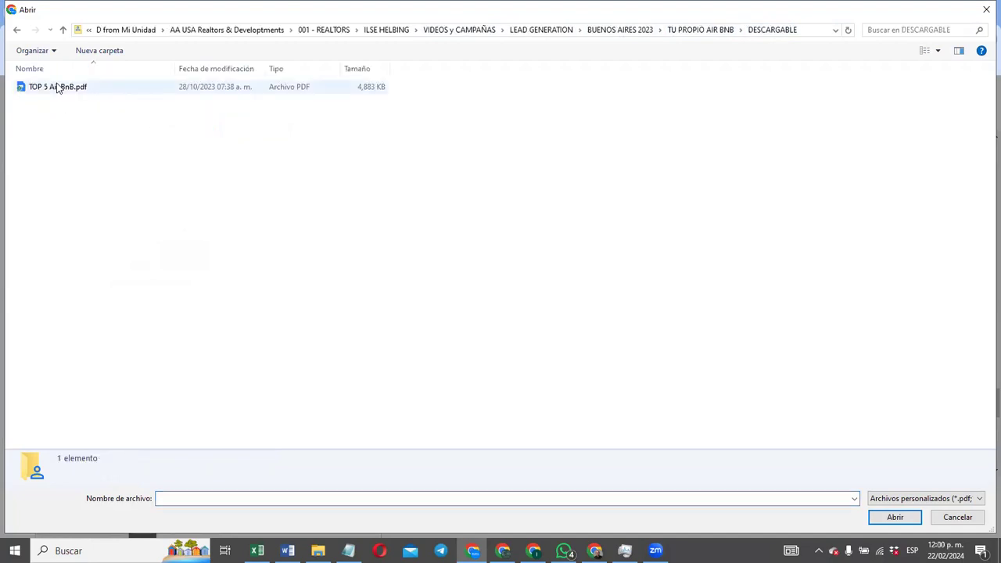
double_click(57, 87)
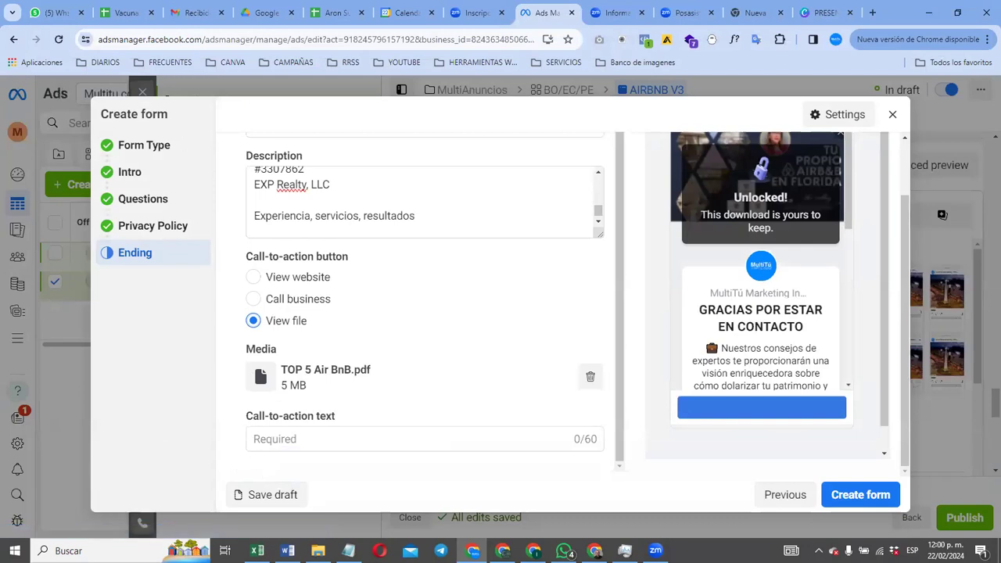
Step: In File Explorer, open the DESCARGABLE folder of TU PROPIO AIR BNB, inside the realtor's LEAD GENERATION > BUENOS AIRES 2023 campaign folder
left_click(318, 549)
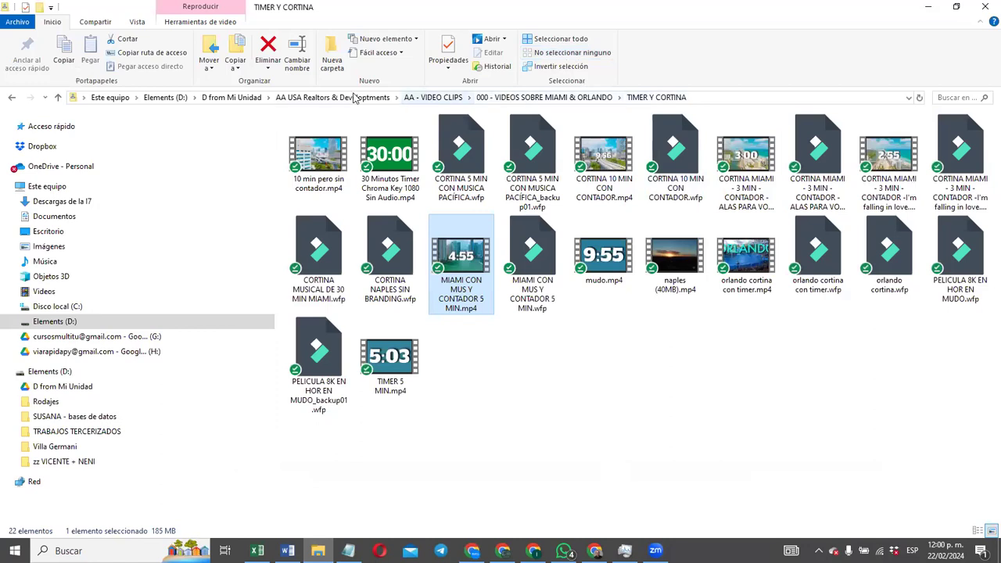
left_click(313, 97)
double_click(317, 153)
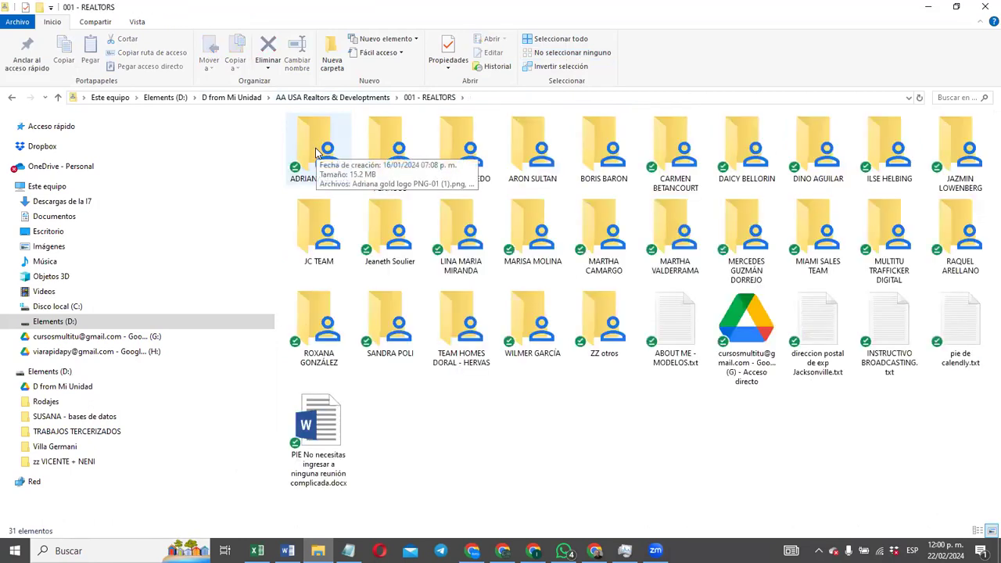
double_click(895, 157)
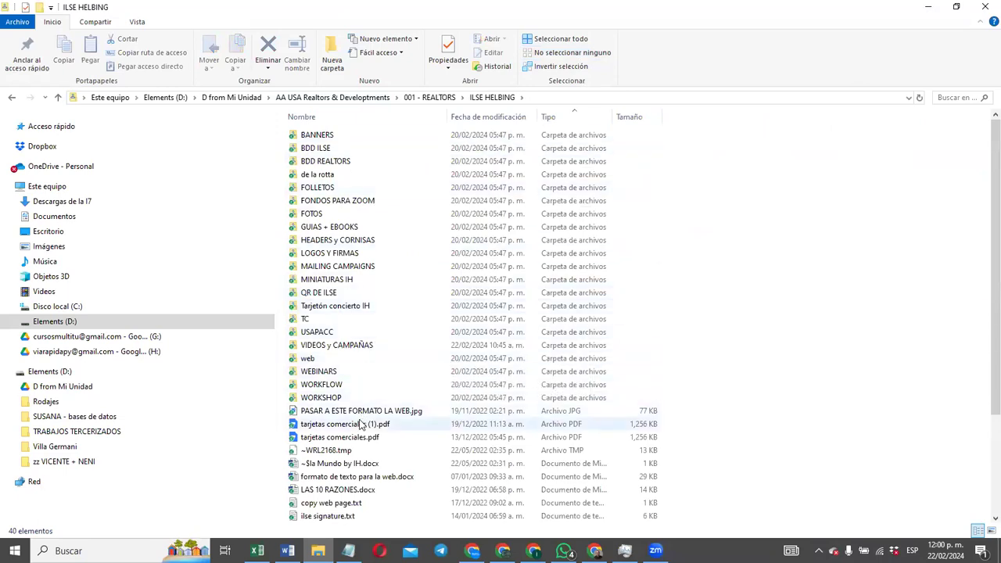
double_click(340, 347)
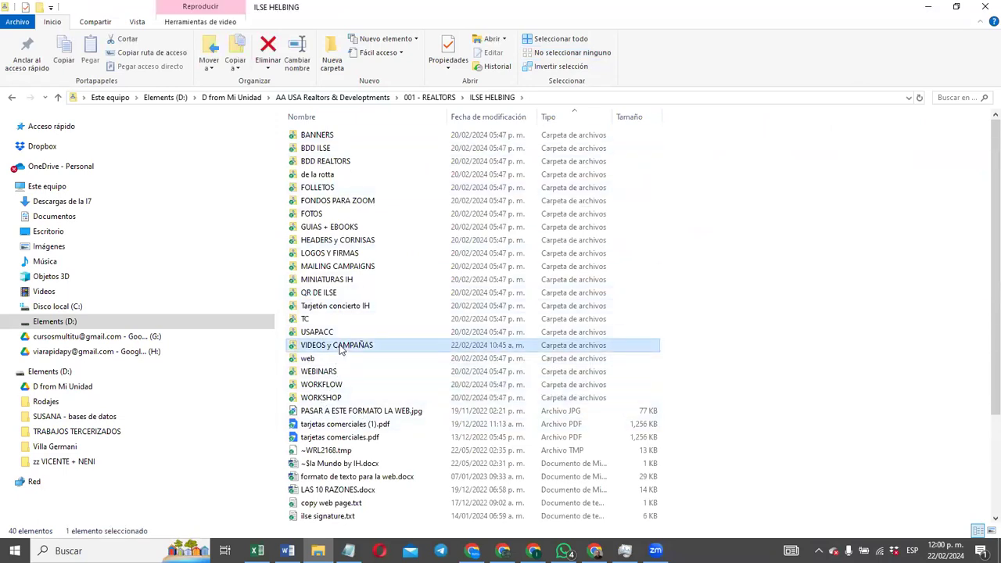
double_click(333, 148)
double_click(329, 138)
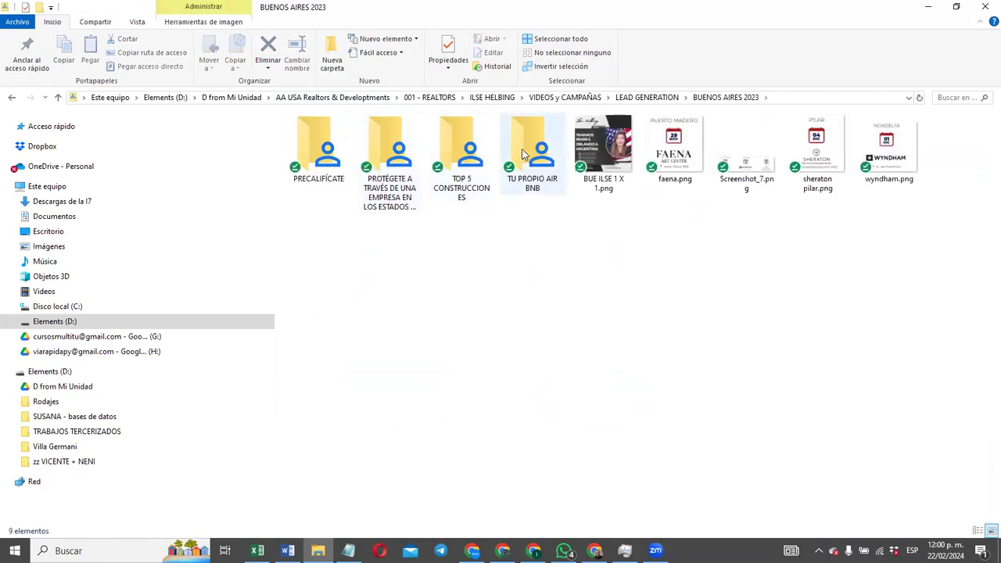
double_click(530, 155)
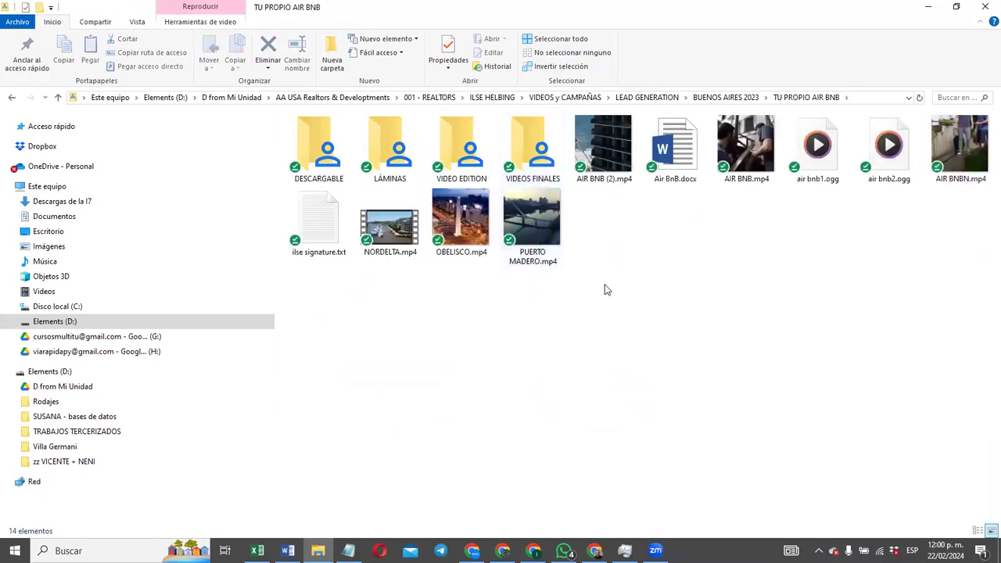
left_click(333, 150)
double_click(333, 150)
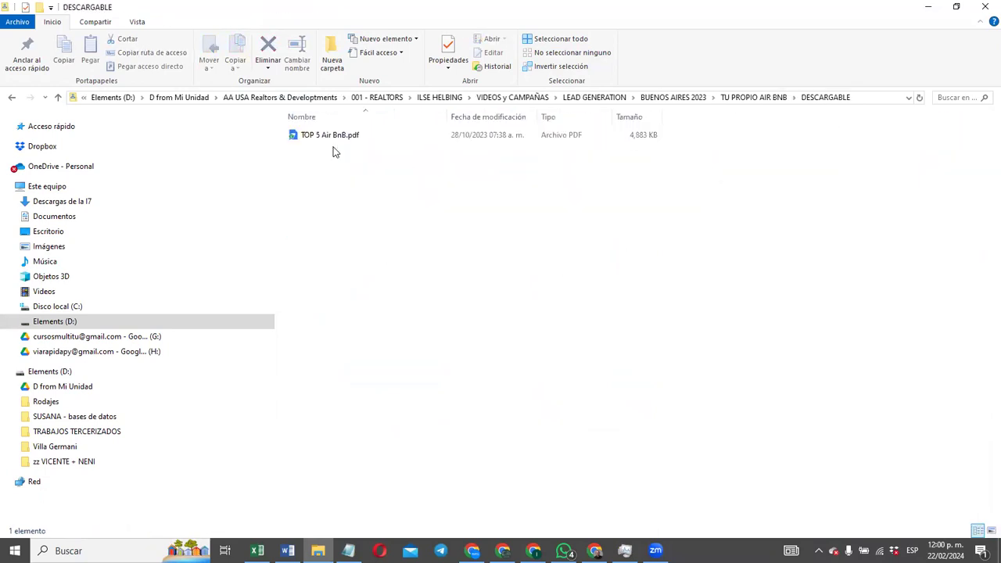
Step: Open TOP 5 Air BnB.pdf, look through its pages from the cover to the closing slide, and close it
left_click(334, 141)
double_click(334, 141)
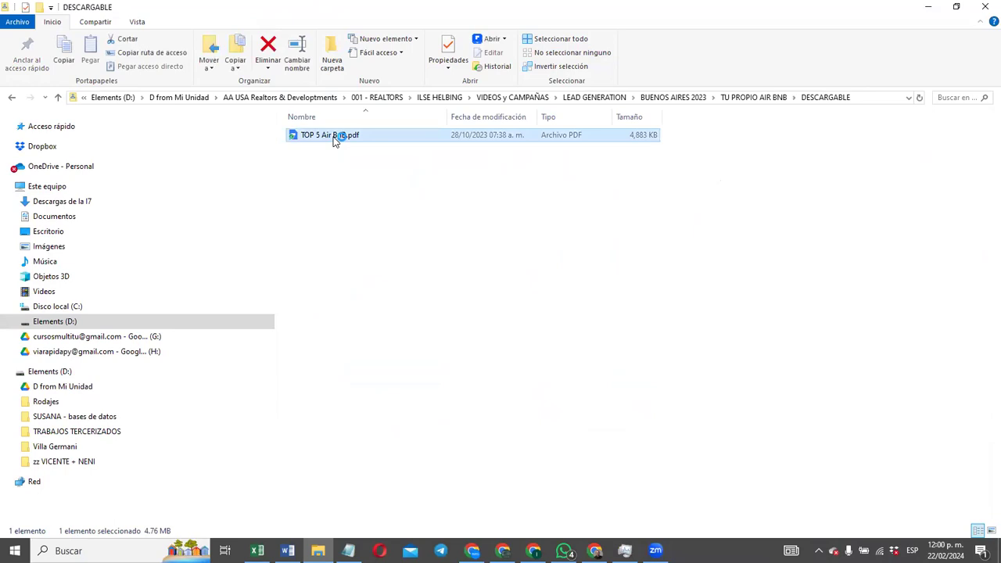
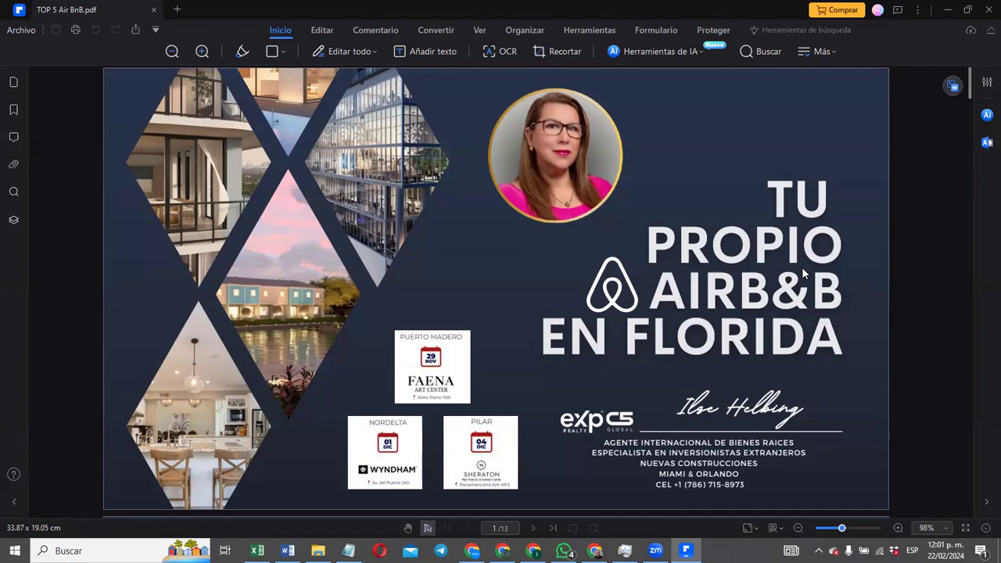
scroll(503, 294, "down", 5)
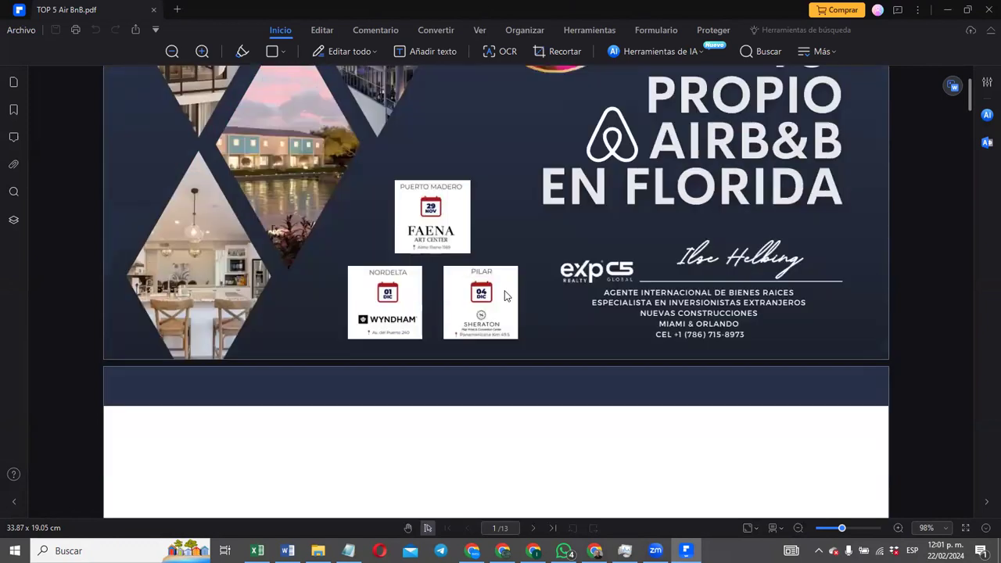
scroll(505, 293, "down", 4)
scroll(505, 296, "down", 8)
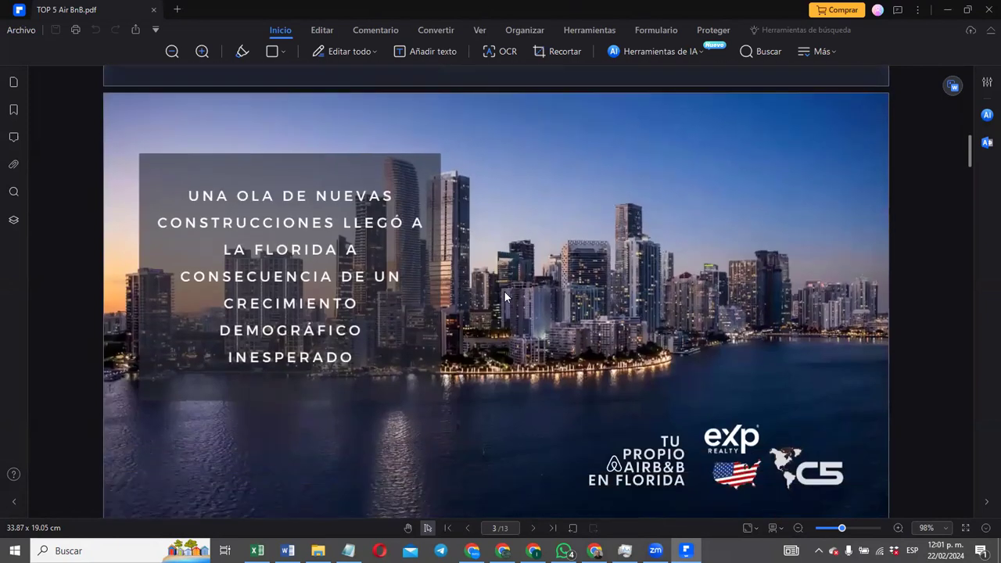
scroll(504, 295, "down", 10)
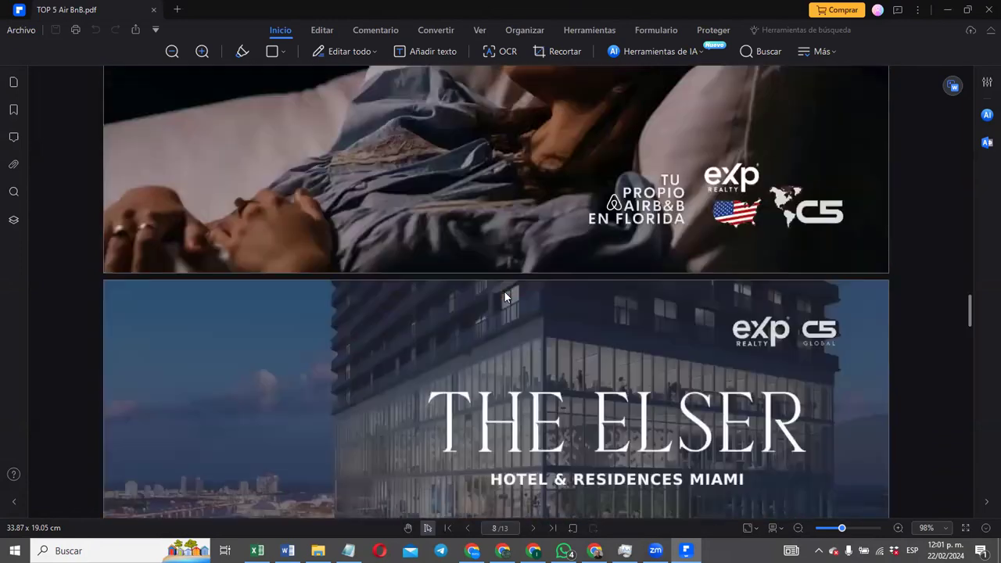
scroll(504, 296, "down", 5)
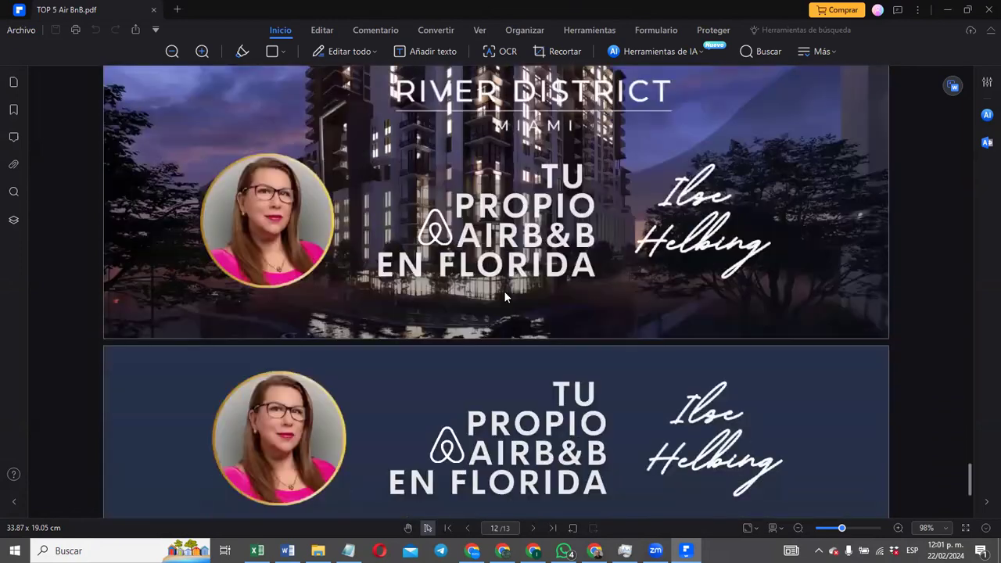
scroll(501, 293, "up", 10)
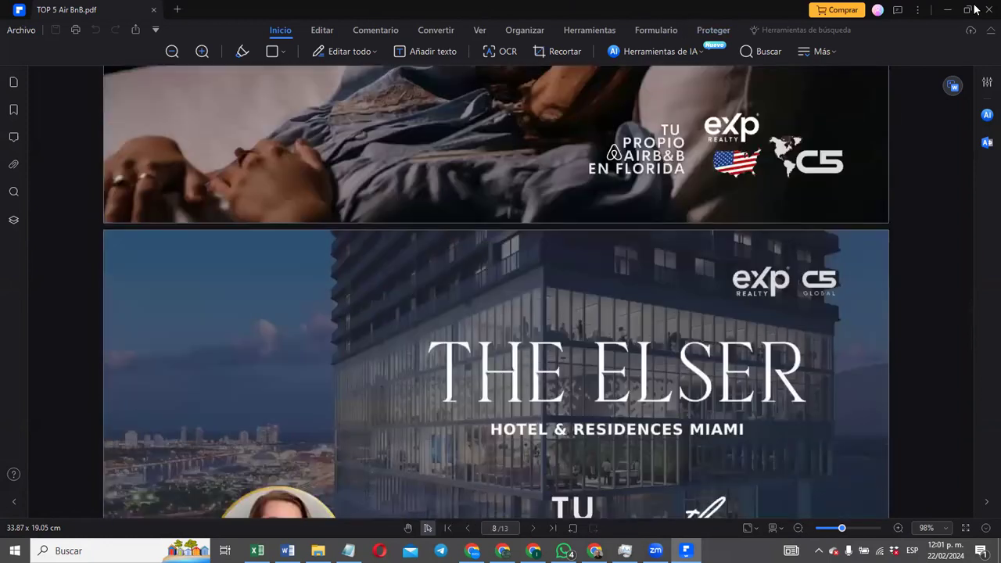
left_click(985, 10)
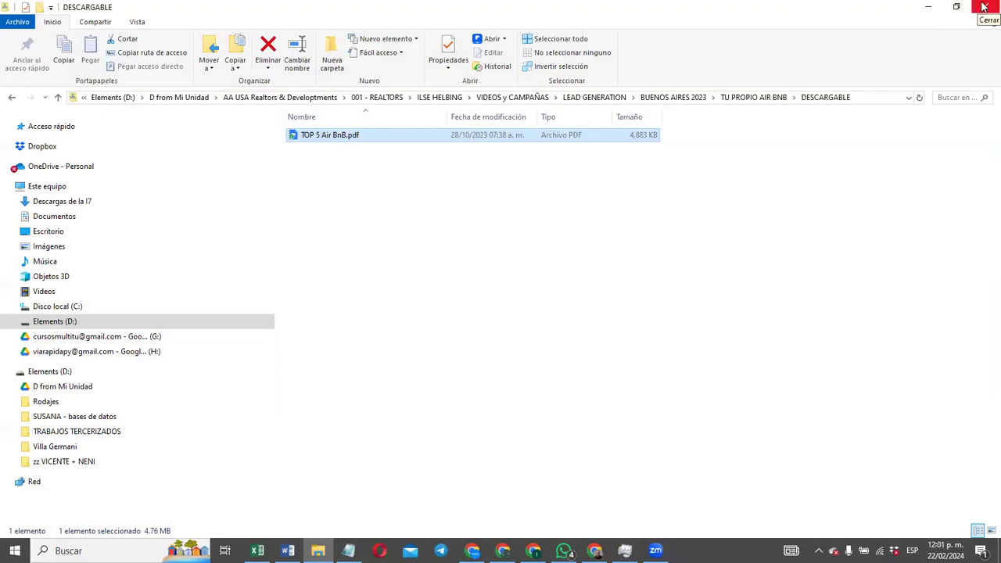
Step: Close the File Explorer window showing the DESCARGABLE folder and return to the lead form's ending in Ads Manager
key("alt+Tab")
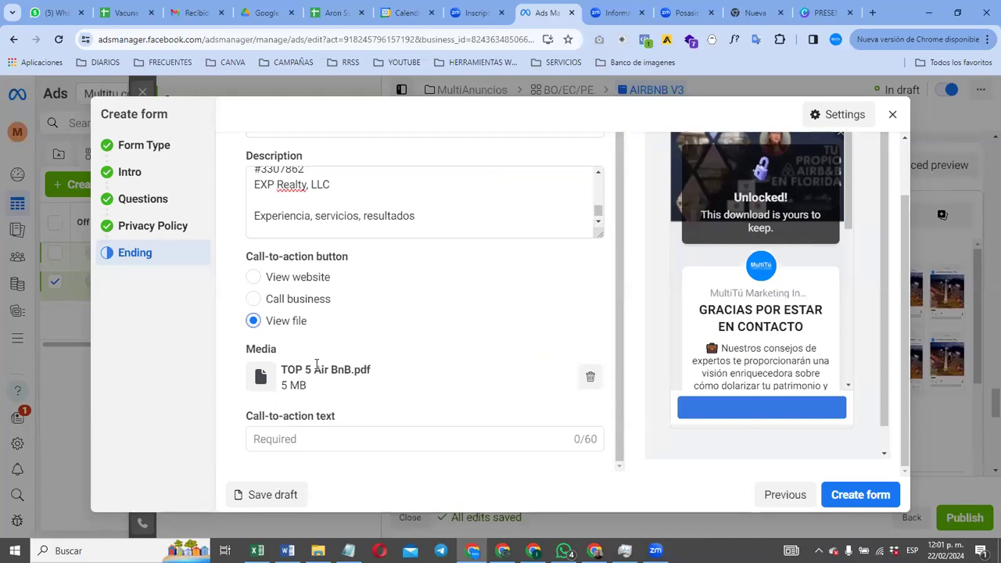
left_click(319, 441)
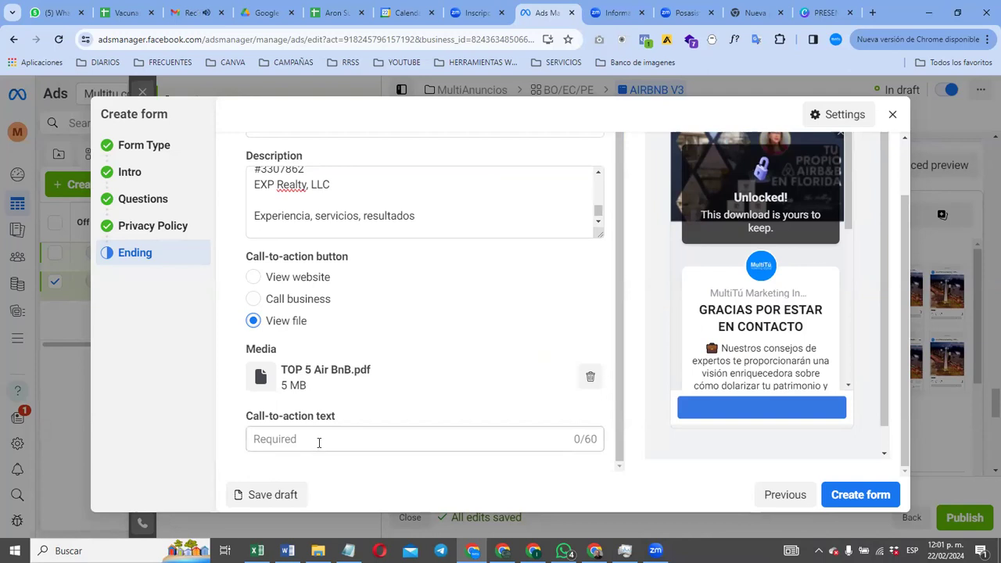
key("alt+Tab")
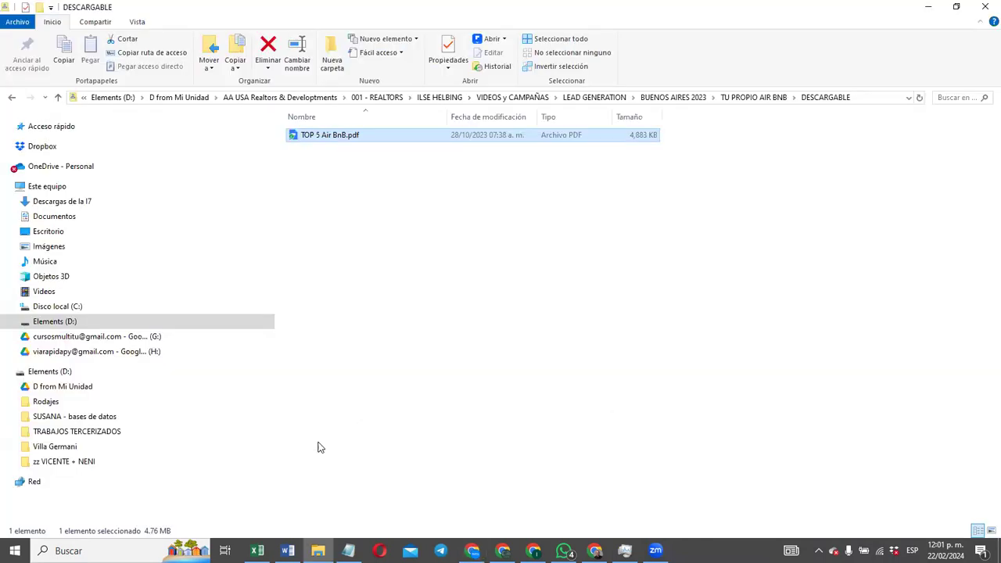
left_click(984, 6)
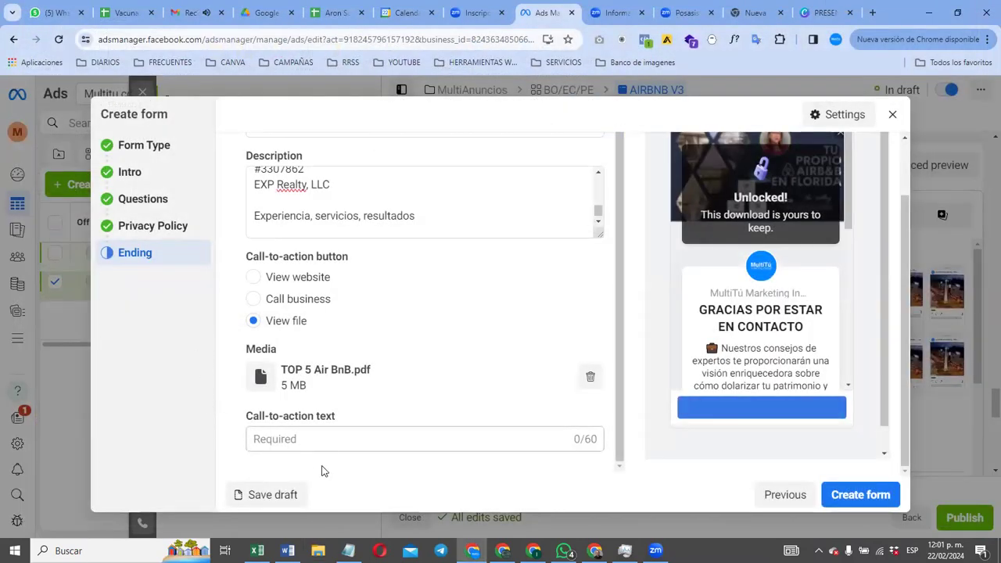
Step: Fill the call-to-action text with the highlighted line from Word, "Descarga mi guía a tu celular y estemos en contacto."
left_click(325, 439)
key("alt+Tab")
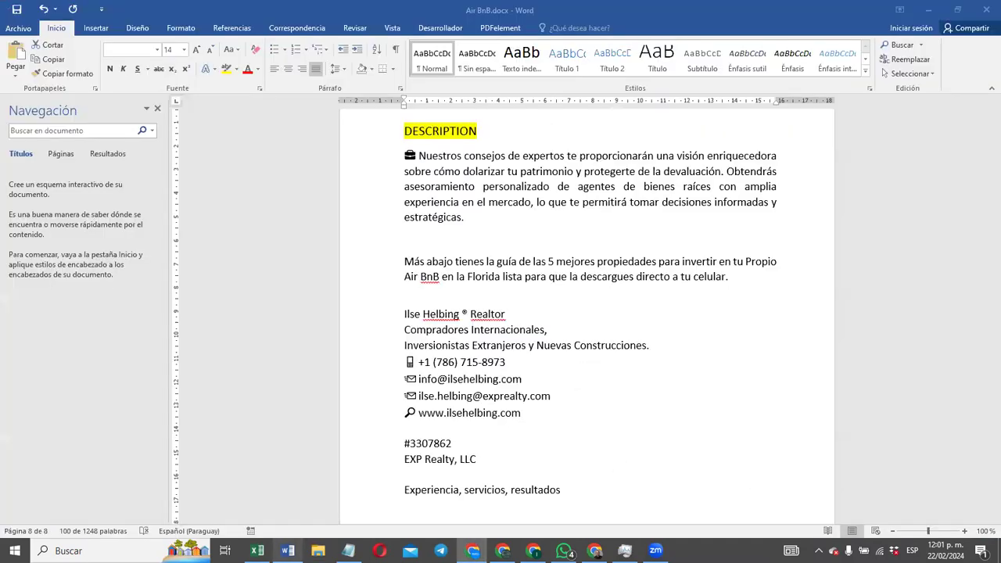
scroll(609, 269, "down", 5)
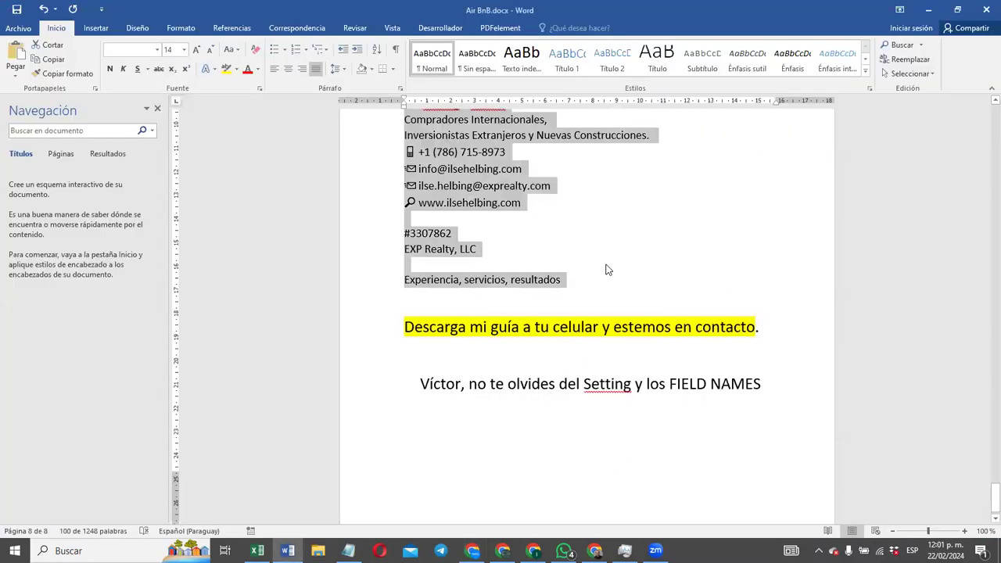
triple_click(608, 310)
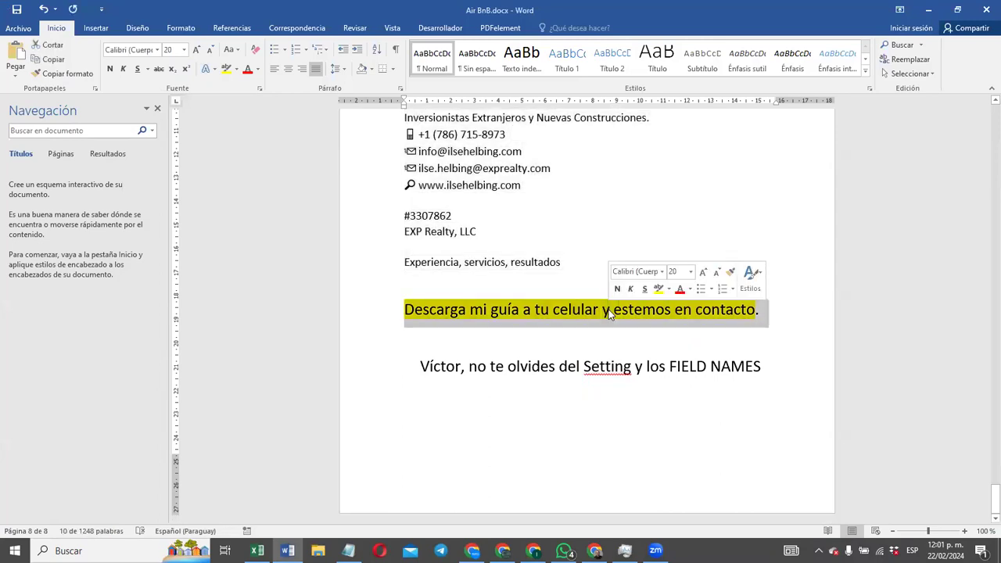
double_click(577, 310)
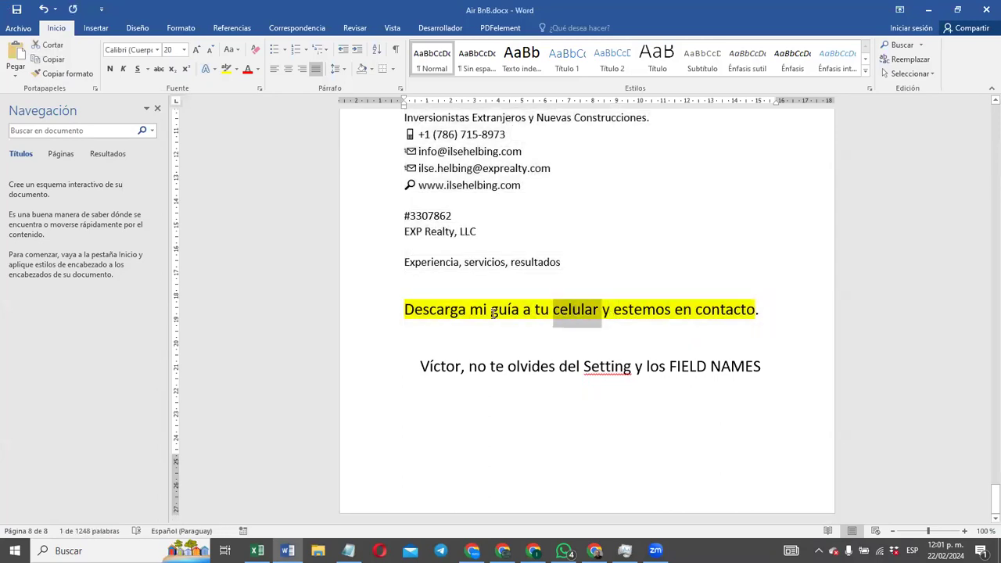
left_click_drag(534, 311, 599, 312)
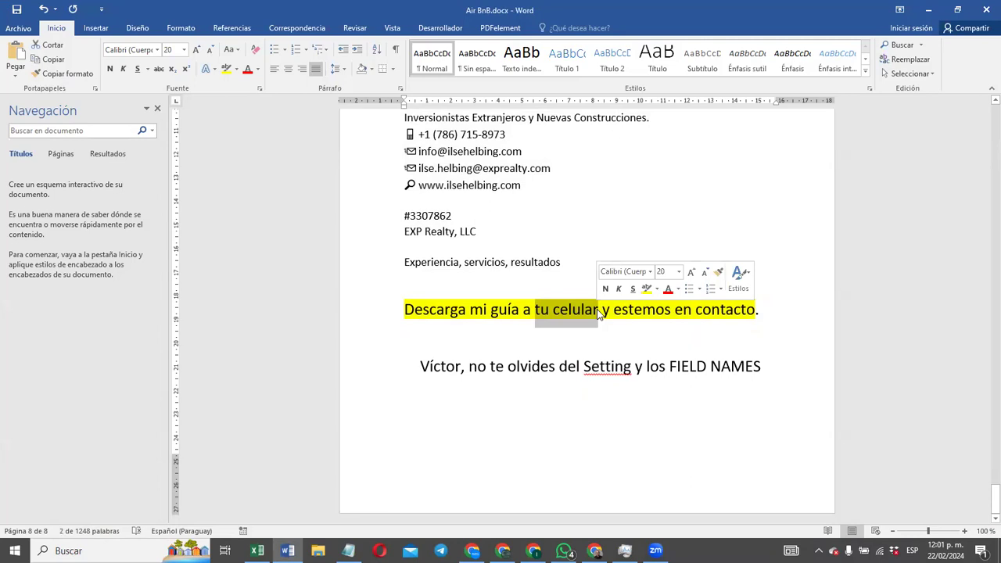
left_click(632, 316)
left_click_drag(614, 311, 748, 311)
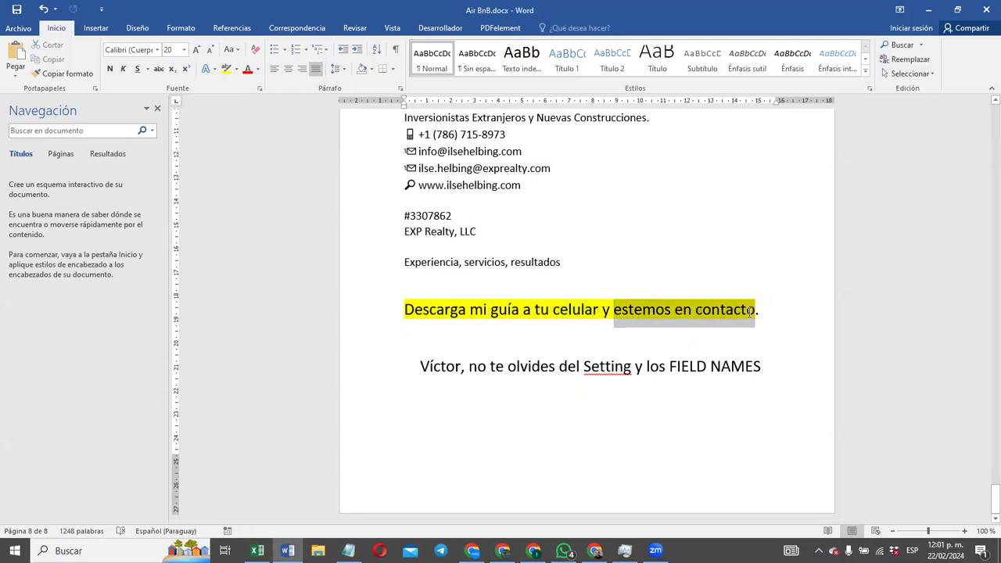
left_click(703, 343)
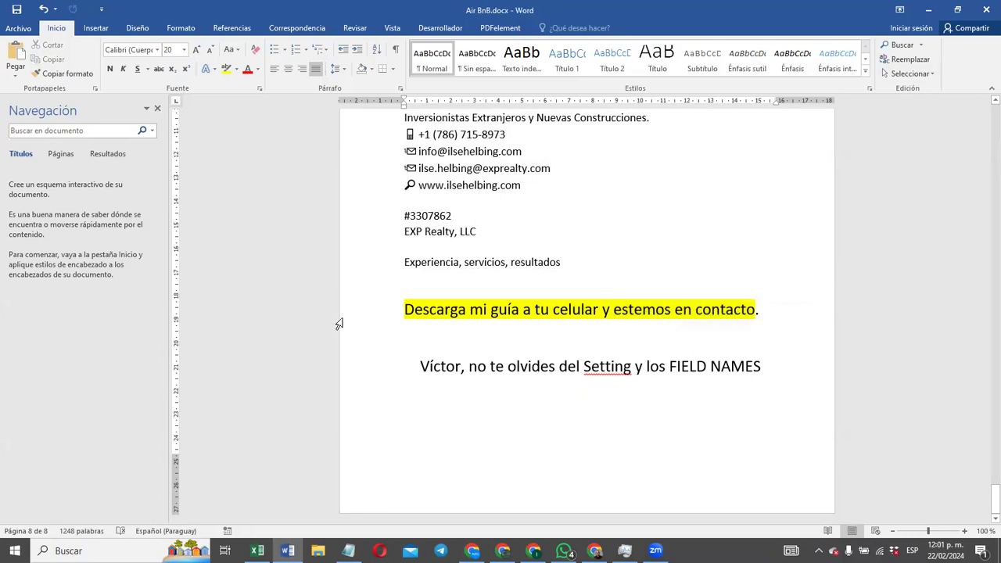
left_click(372, 322)
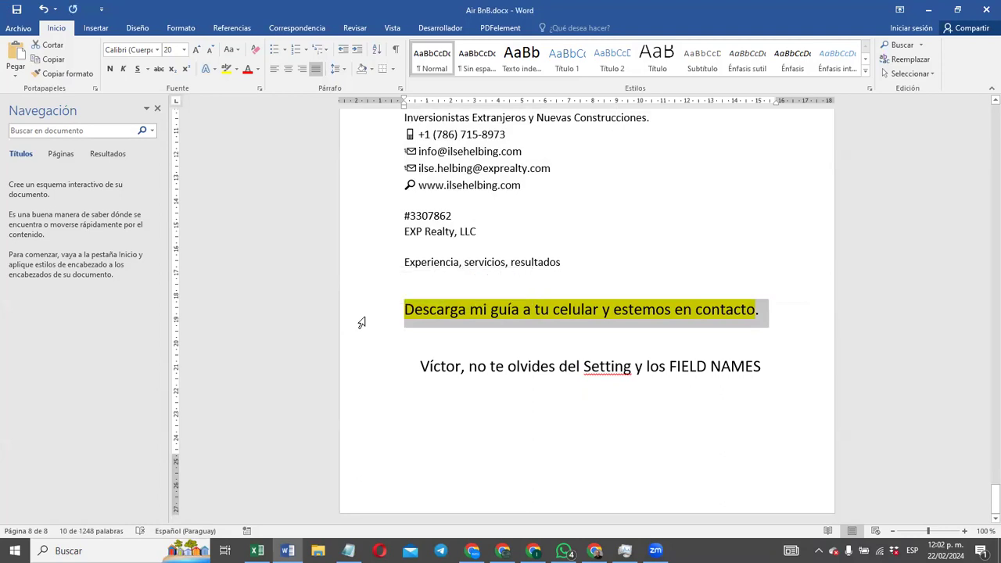
key("alt+Tab")
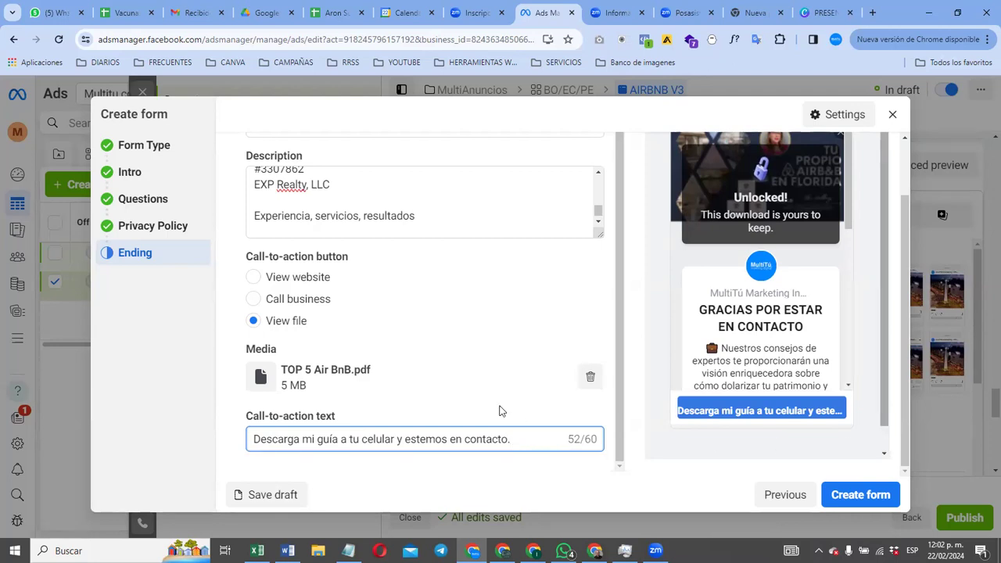
Step: Append the realtor's first name to the end of the call-to-action text
left_click(512, 440)
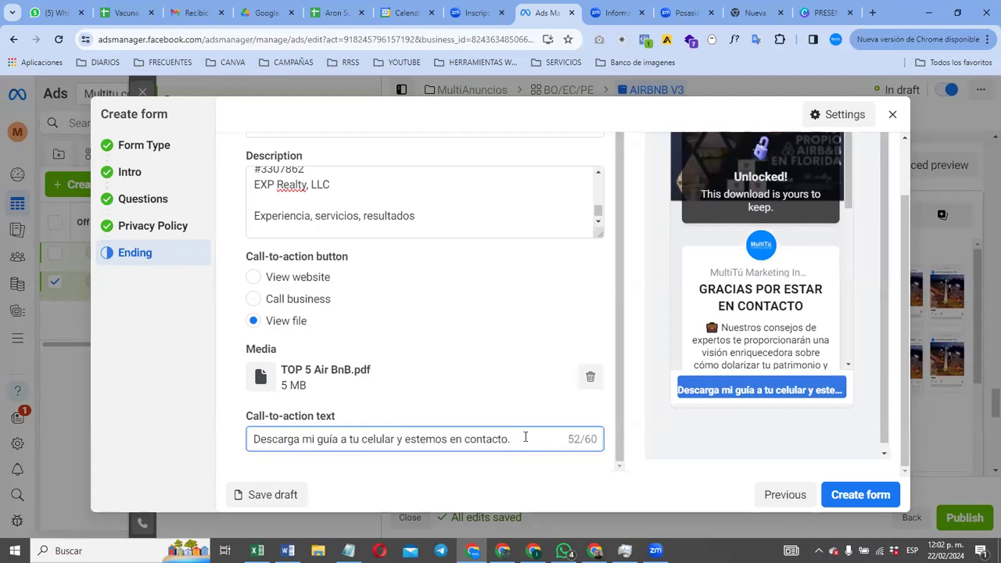
type("I")
type("lls")
type(" He")
key("BackSpace")
key("BackSpace")
key("BackSpace")
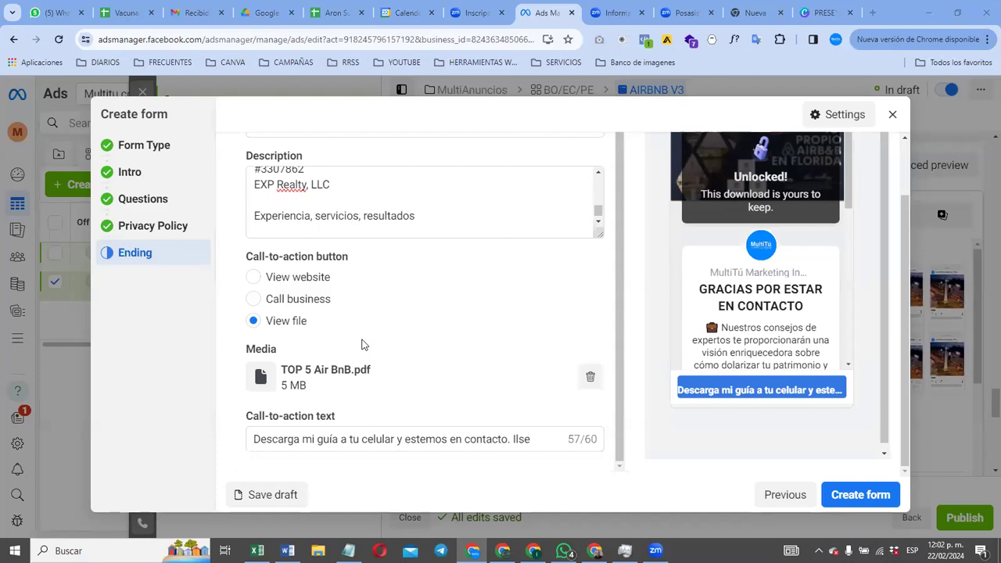
Step: Check the closing reminder in Word about the Setting and FIELD NAMES, and return to Ads Manager
key("alt+Tab")
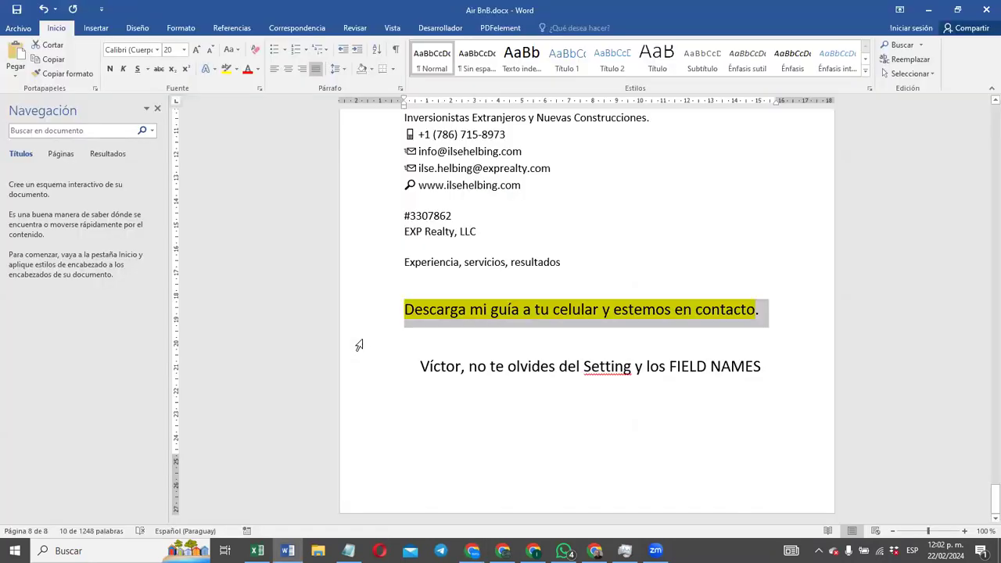
triple_click(524, 368)
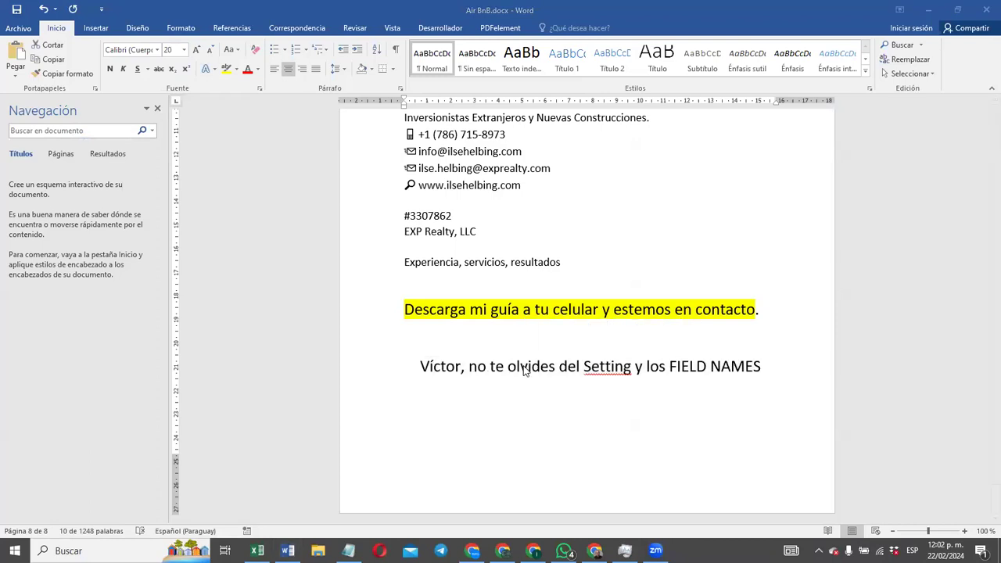
key("alt+Tab")
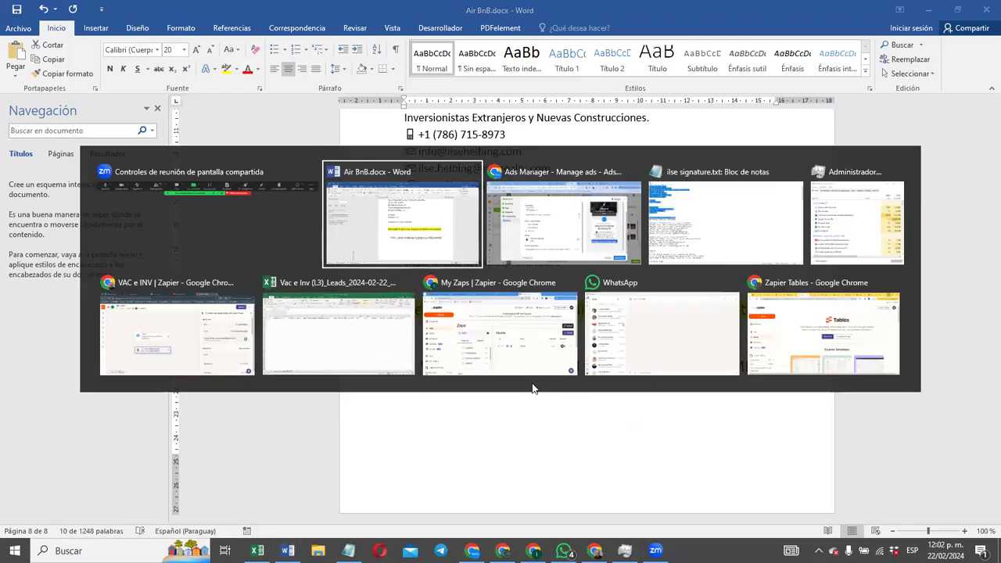
key("alt+Tab")
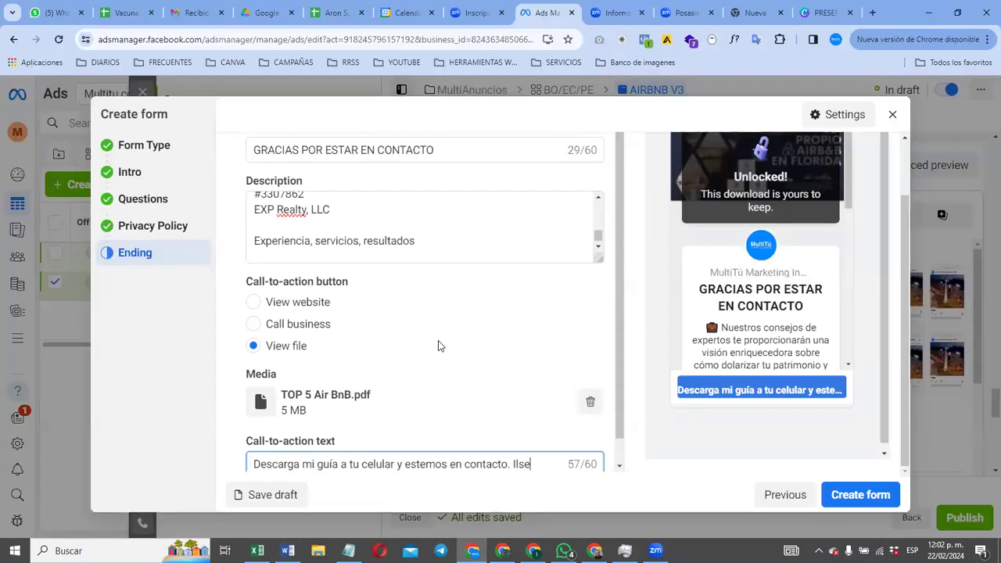
Step: Review the ending message, followed by the Form Type, Intro, Questions and Privacy Policy sections of the lead form
scroll(482, 334, "up", 1)
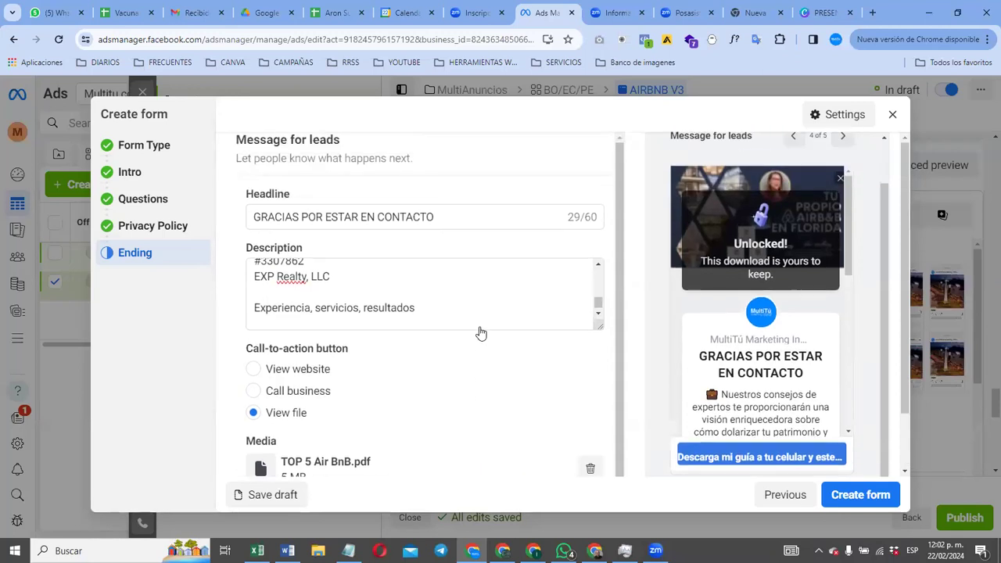
scroll(458, 313, "up", 5)
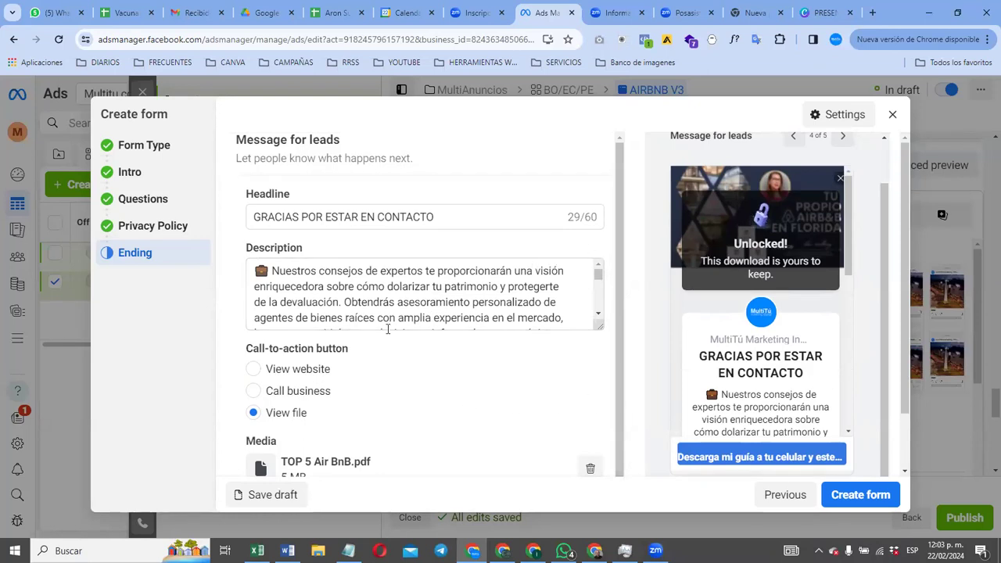
scroll(387, 329, "down", 5)
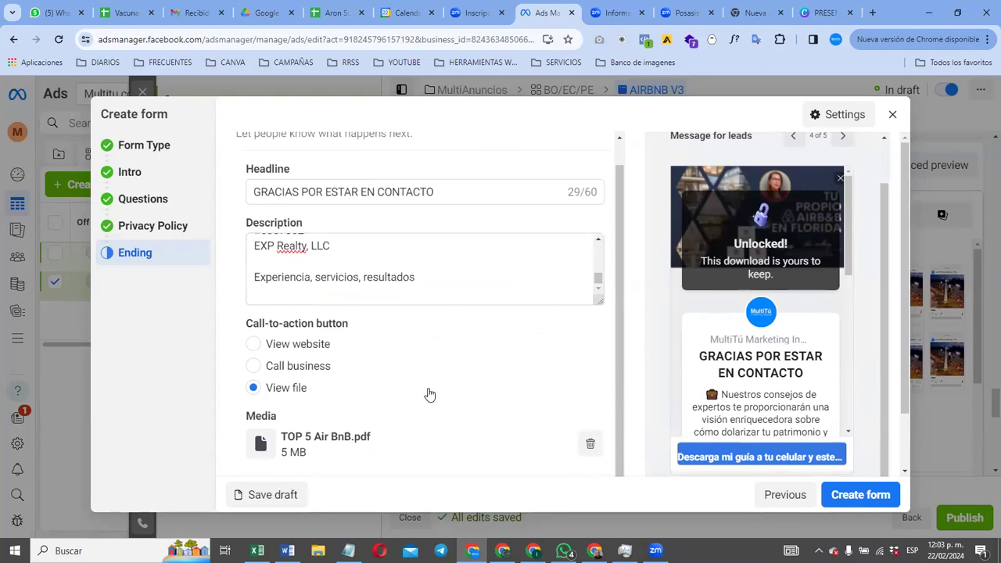
scroll(435, 392, "up", 1)
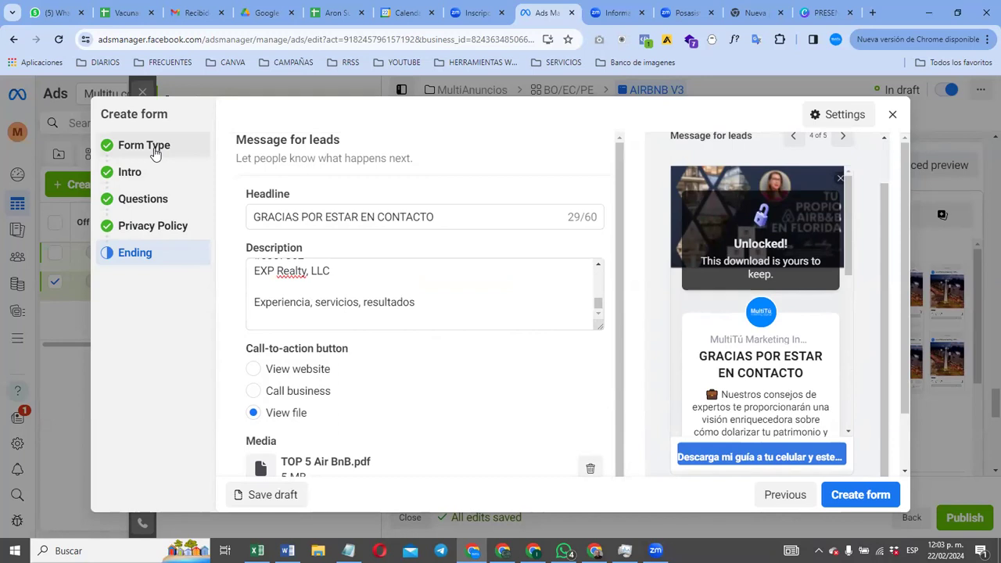
left_click(155, 151)
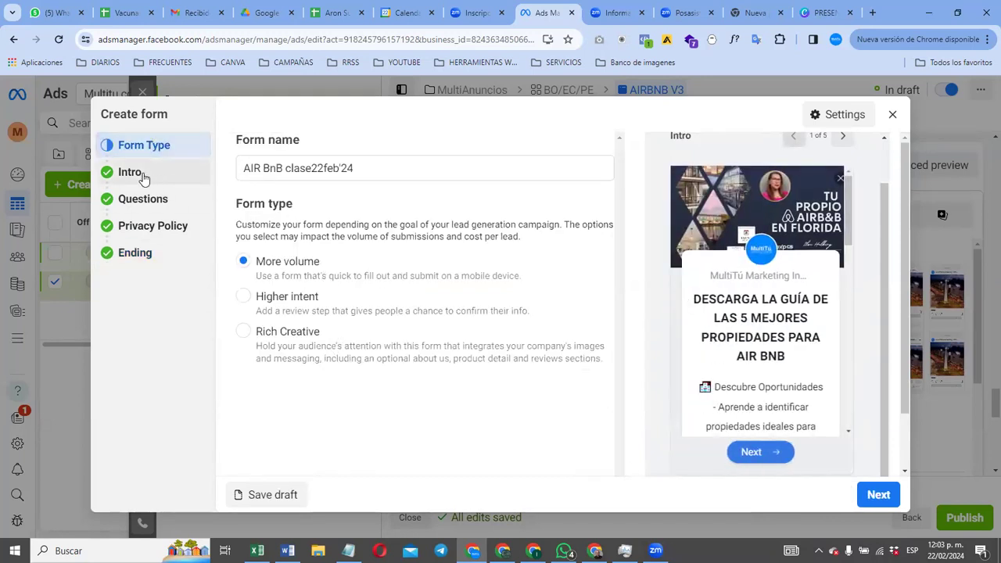
left_click(144, 178)
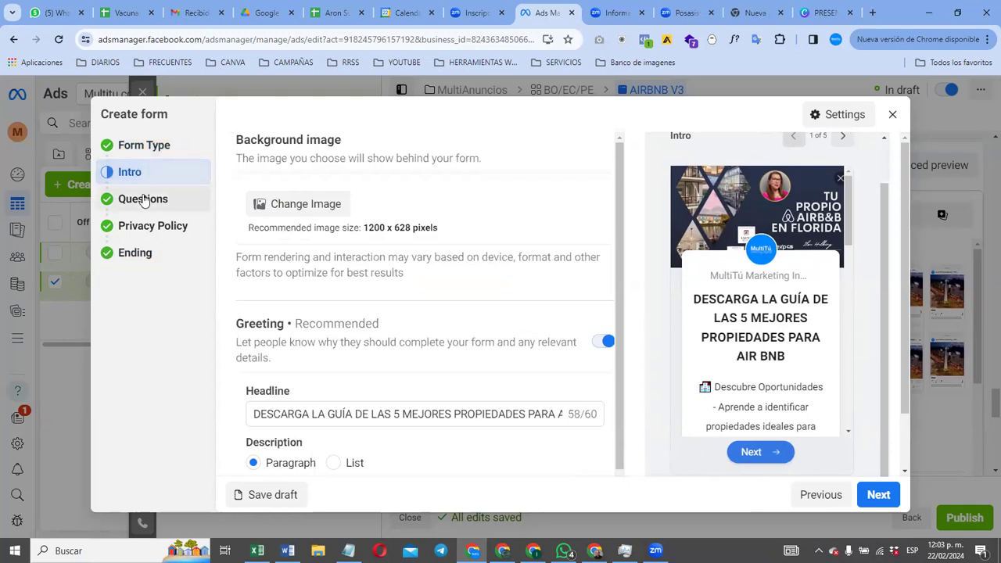
left_click(144, 200)
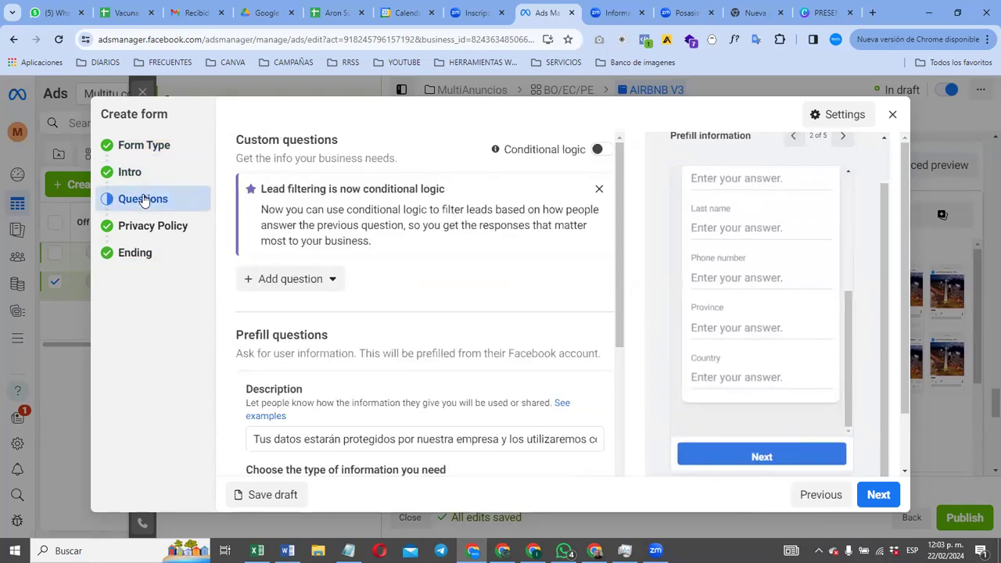
left_click(147, 235)
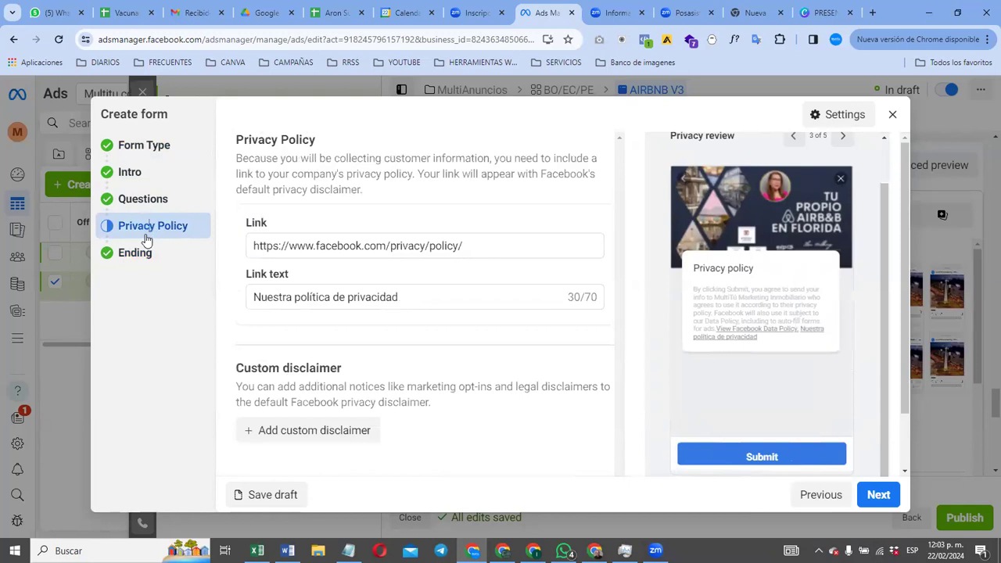
Step: Set the lead form's language to Español and its sharing to Open in the form settings
left_click(142, 255)
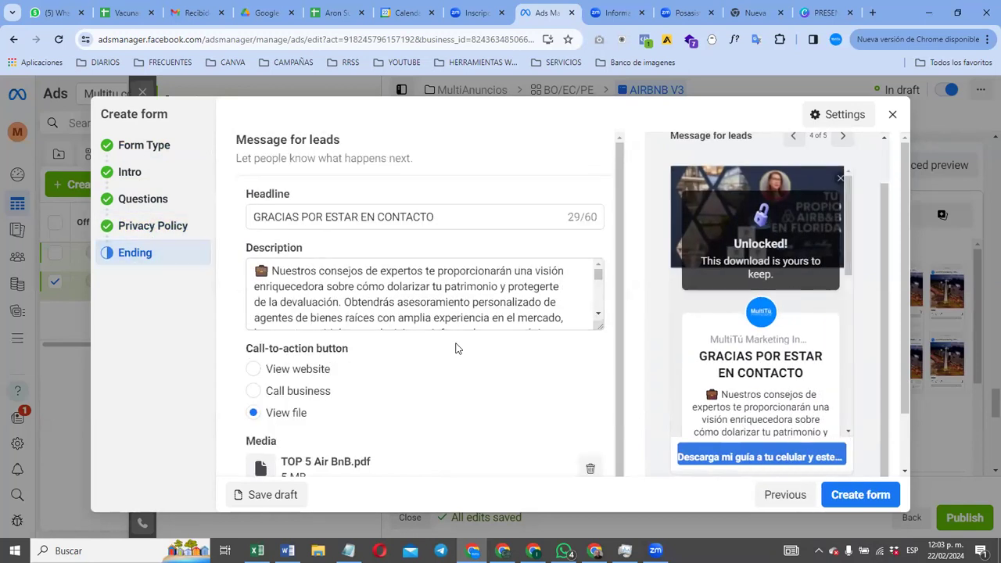
scroll(457, 348, "down", 1)
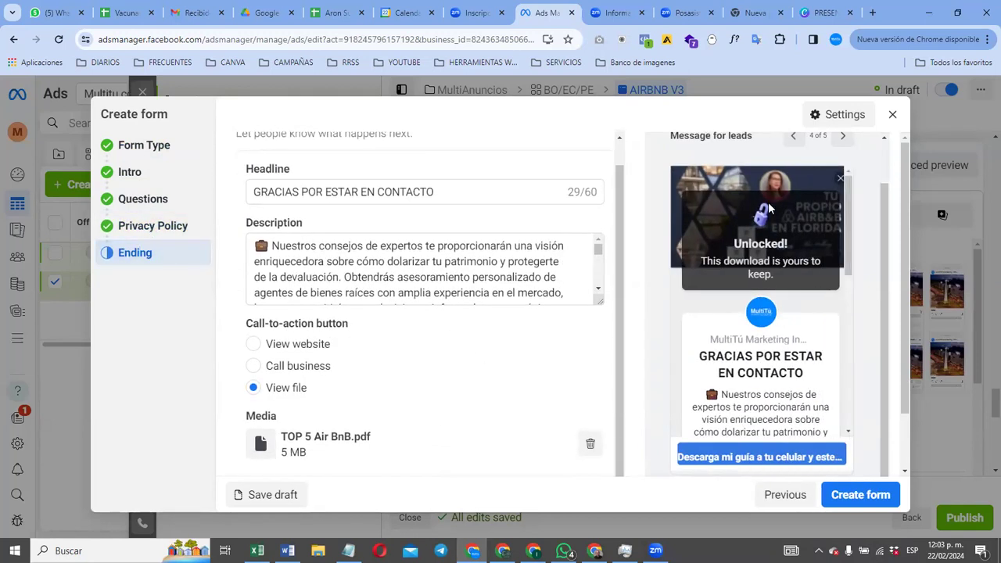
left_click(841, 117)
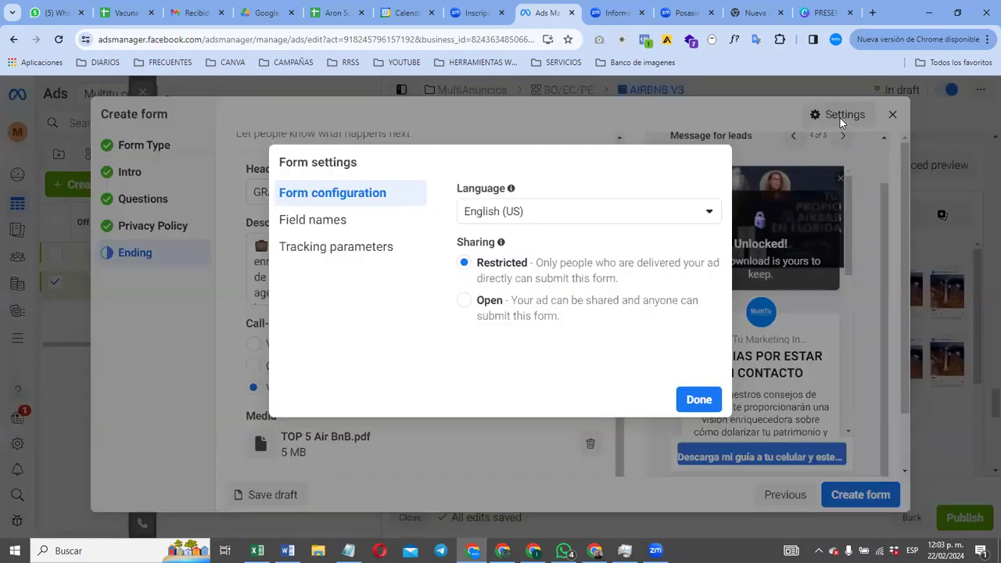
left_click(710, 216)
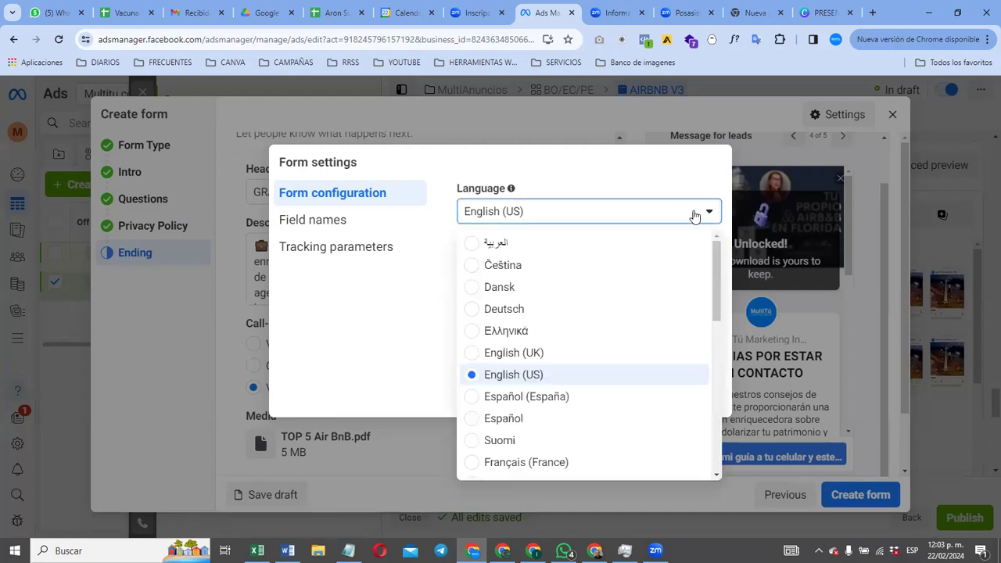
left_click(545, 420)
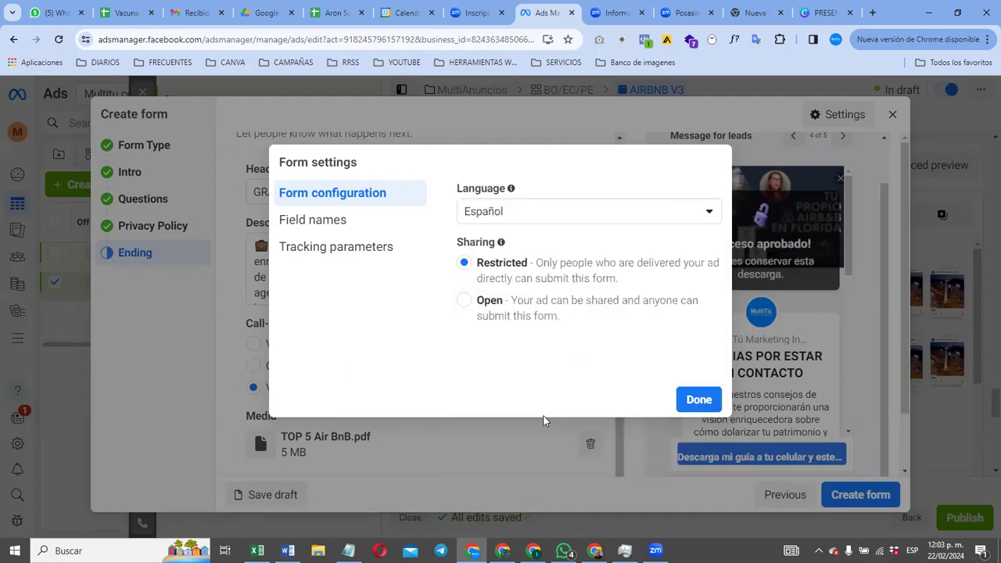
left_click(465, 302)
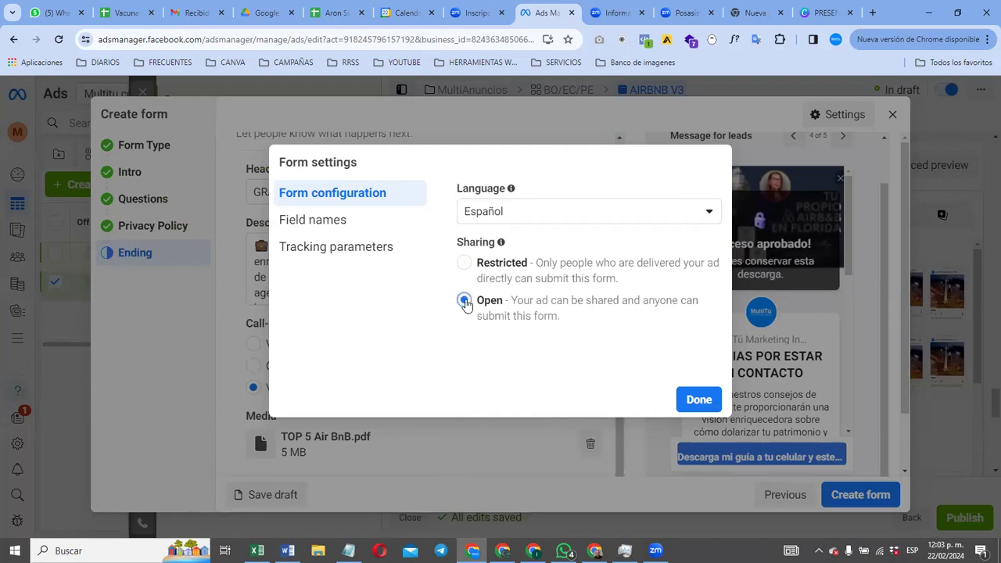
Step: Set the export field names to EMAIL for Correo electrónico, NOMBRE for Nombre and APELLIDO for Apellido
left_click(324, 222)
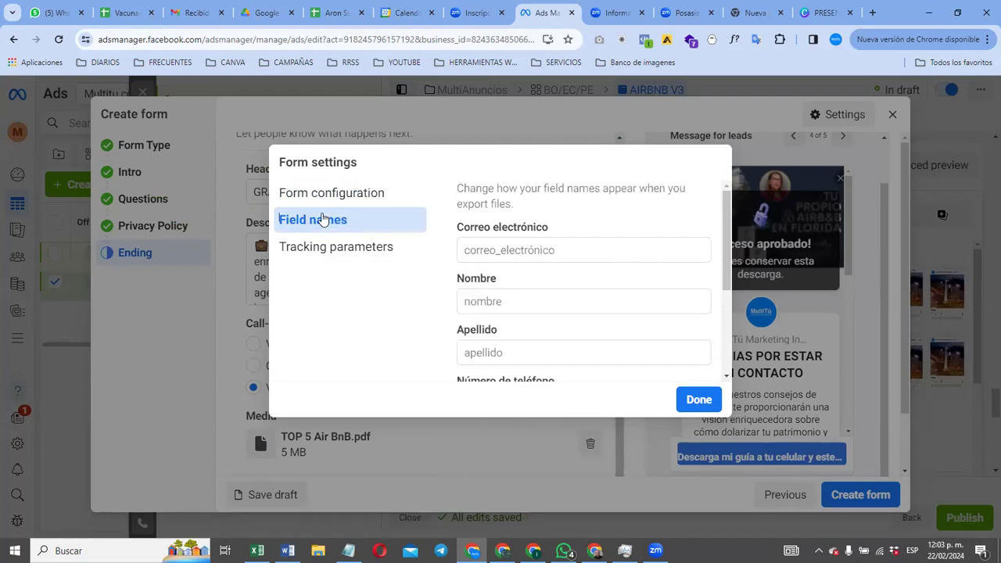
left_click(569, 249)
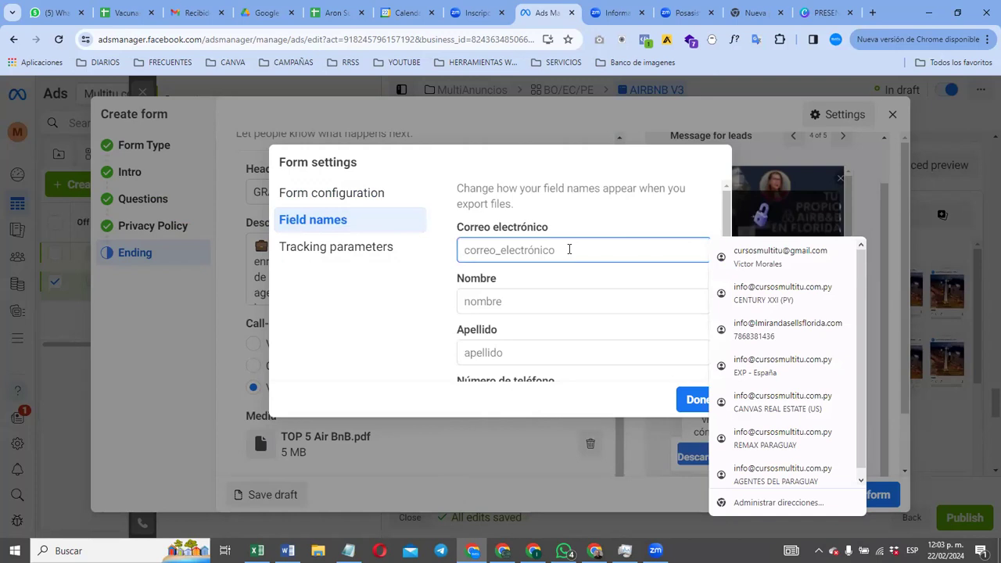
type("EMAIL")
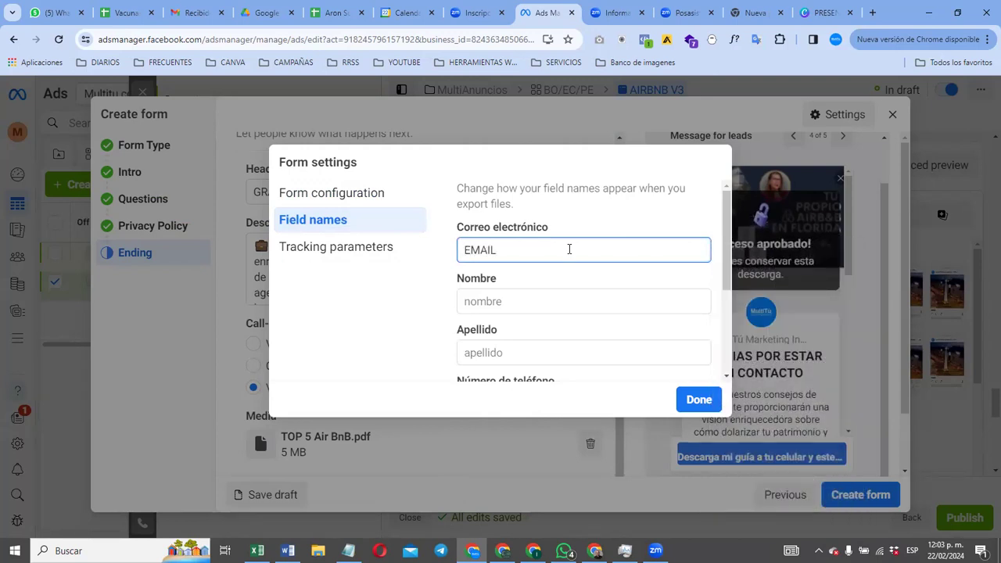
left_click(530, 300)
type("NOMBRE")
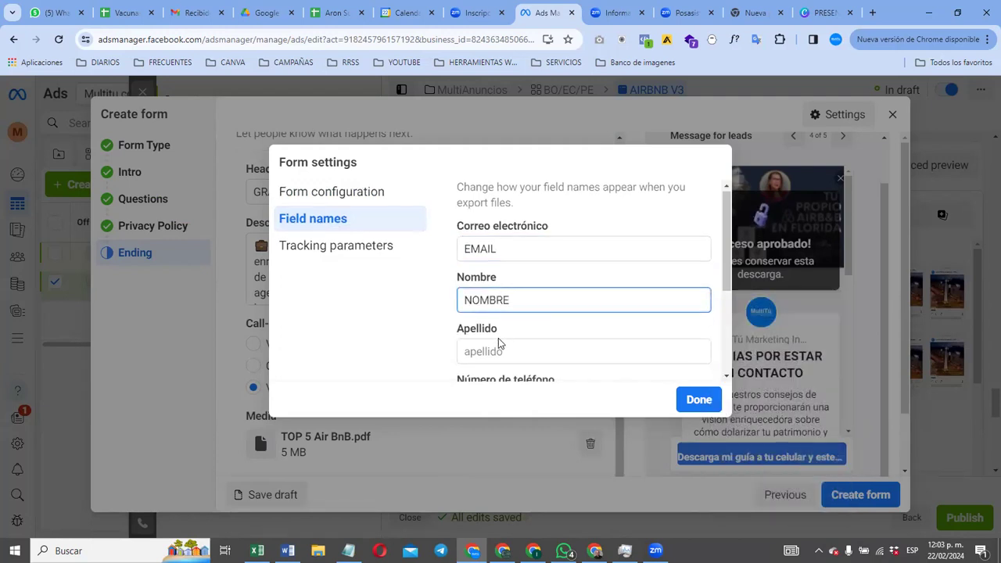
scroll(500, 344, "down", 2)
left_click(477, 227)
type("A")
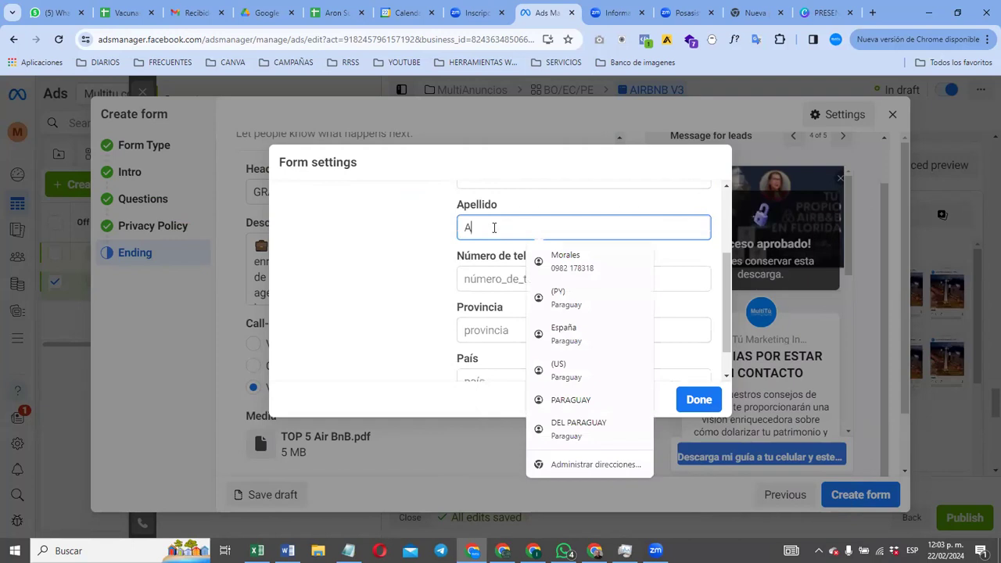
type("PELLIDO")
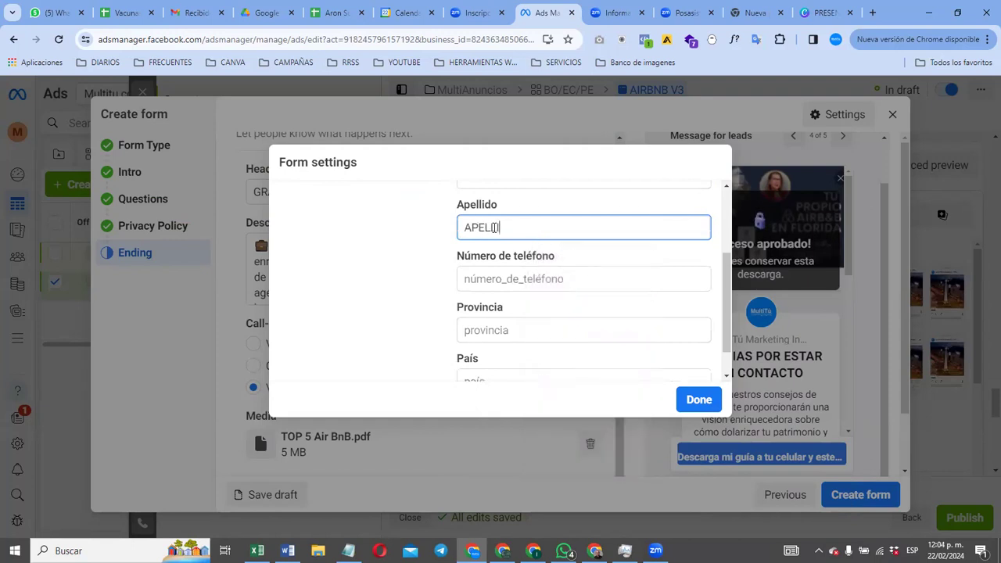
Step: Set the export field names to TELEFONO for Número de teléfono, LOCALIDAD for Provincia and PAIS for País
left_click(483, 279)
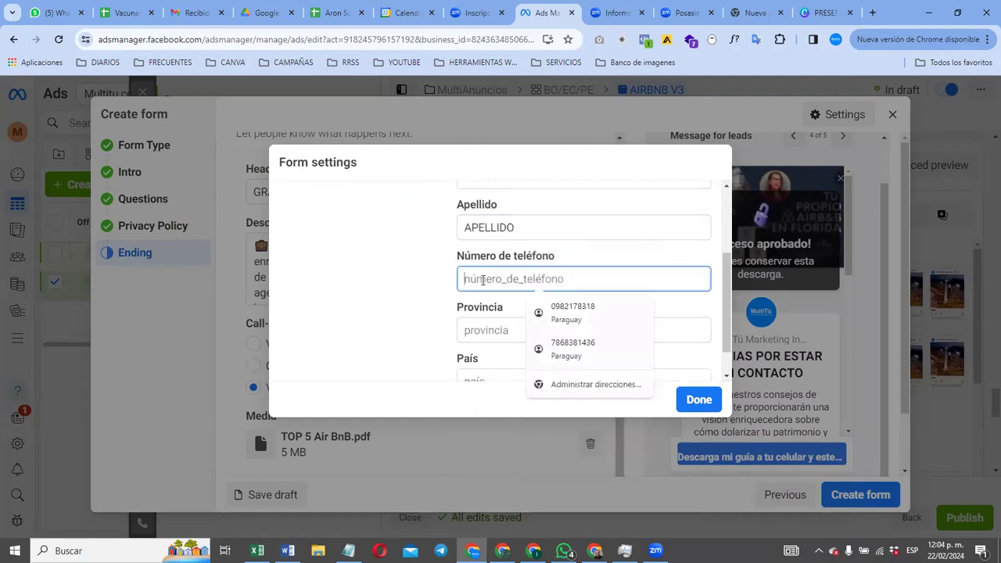
type("TELEFONO")
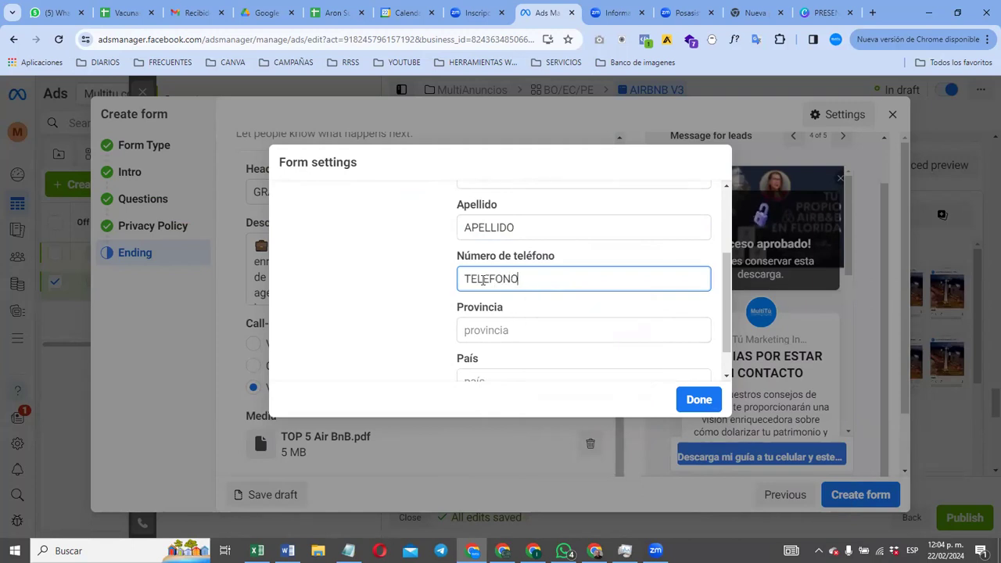
scroll(509, 324, "down", 1)
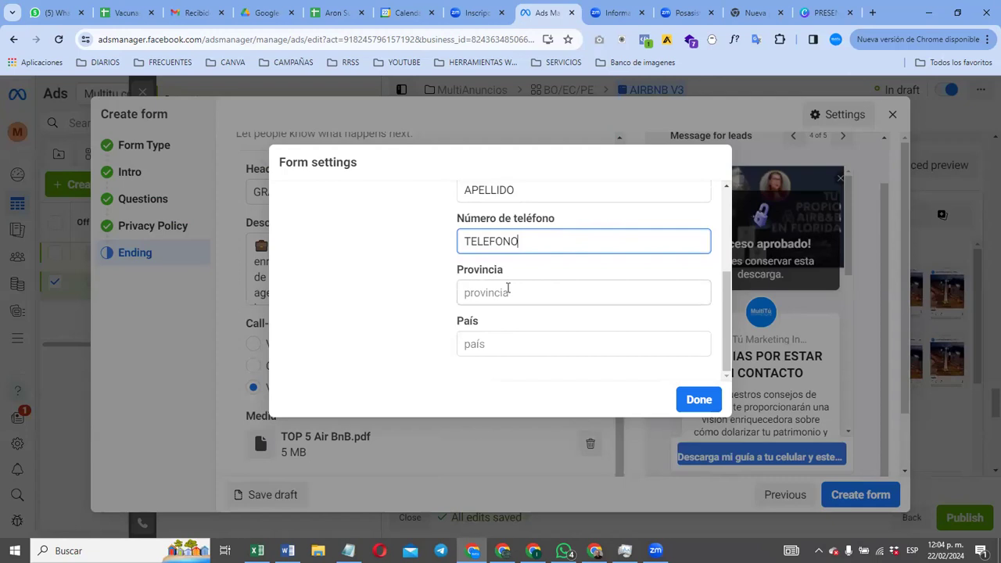
left_click(508, 291)
type("LO")
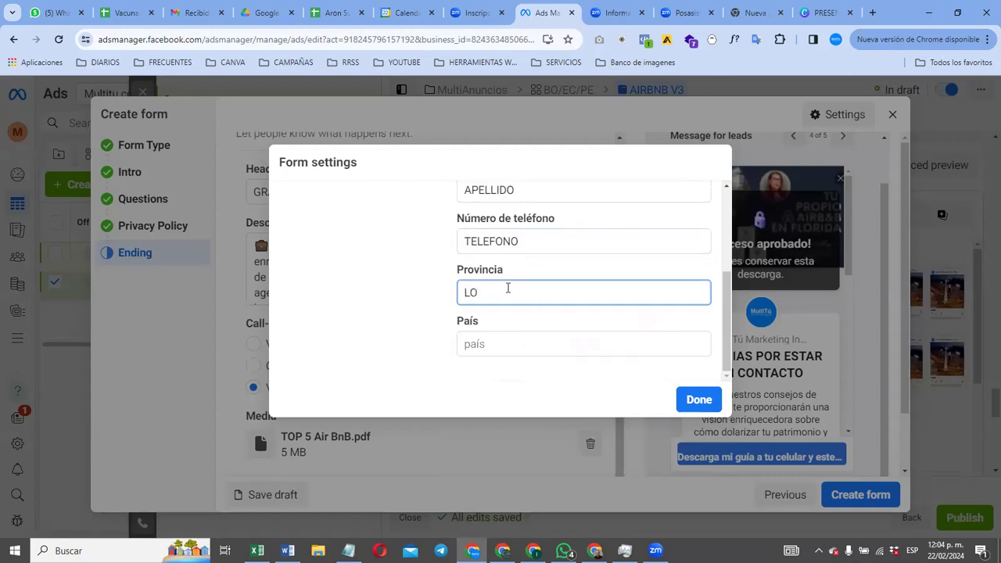
type("CALIDAD")
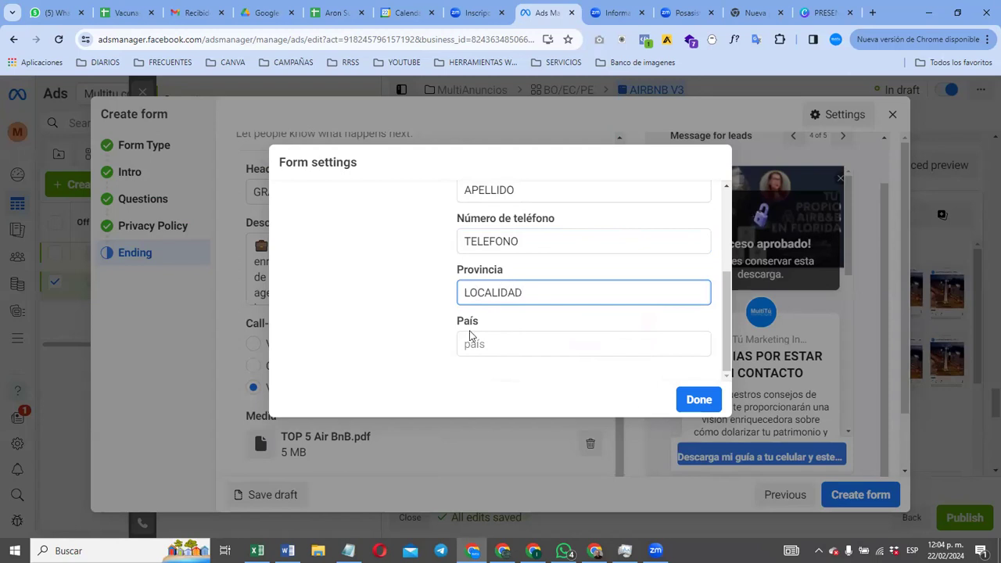
left_click(468, 342)
type("PAIS")
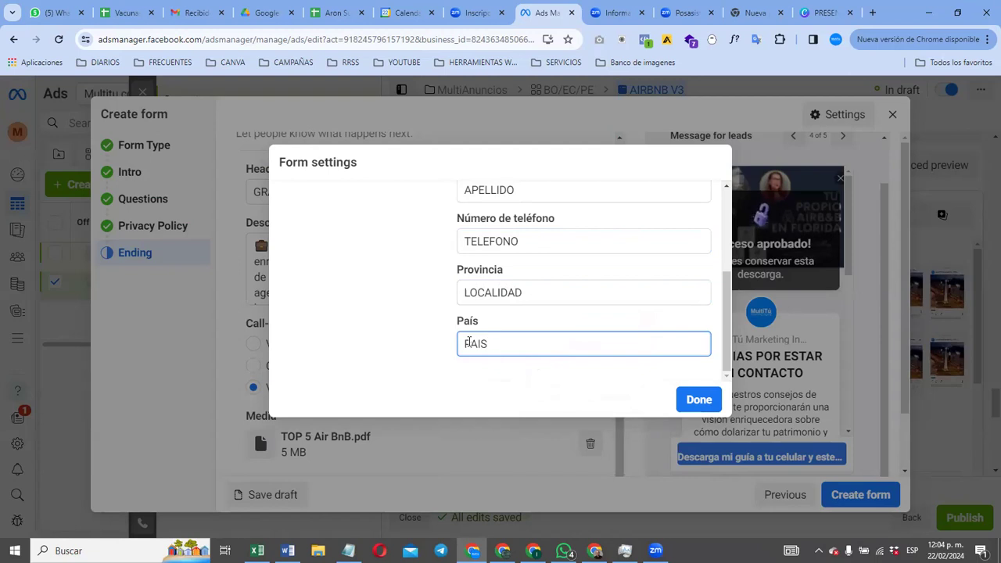
Step: Check the completed field names and save the form settings, and create the lead form
scroll(509, 294, "up", 3)
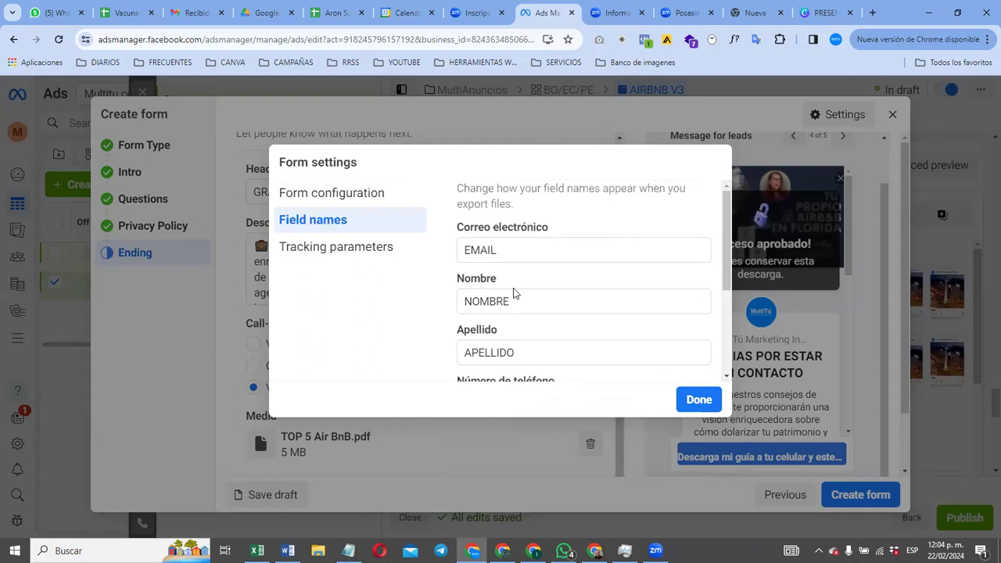
scroll(513, 293, "down", 3)
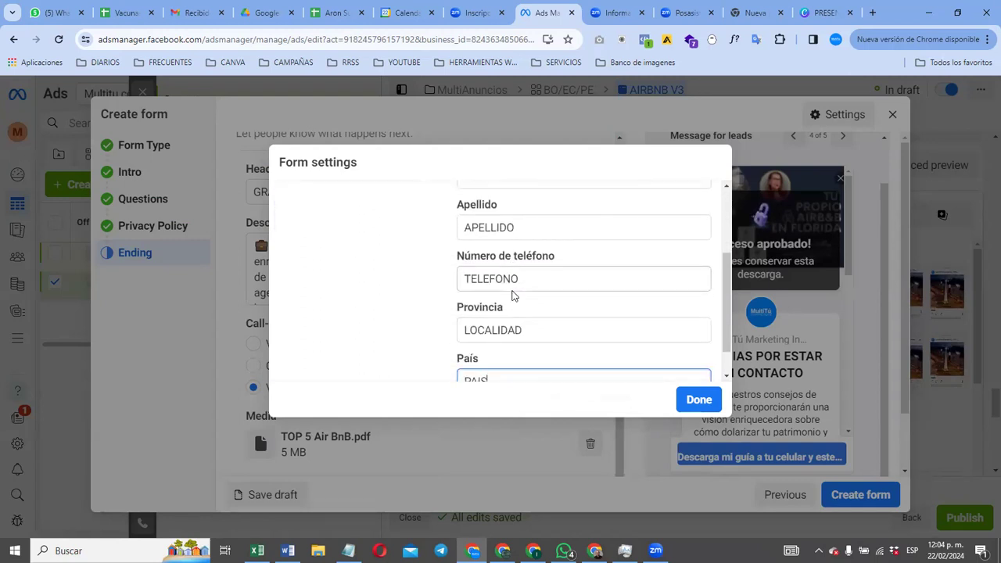
scroll(513, 296, "down", 1)
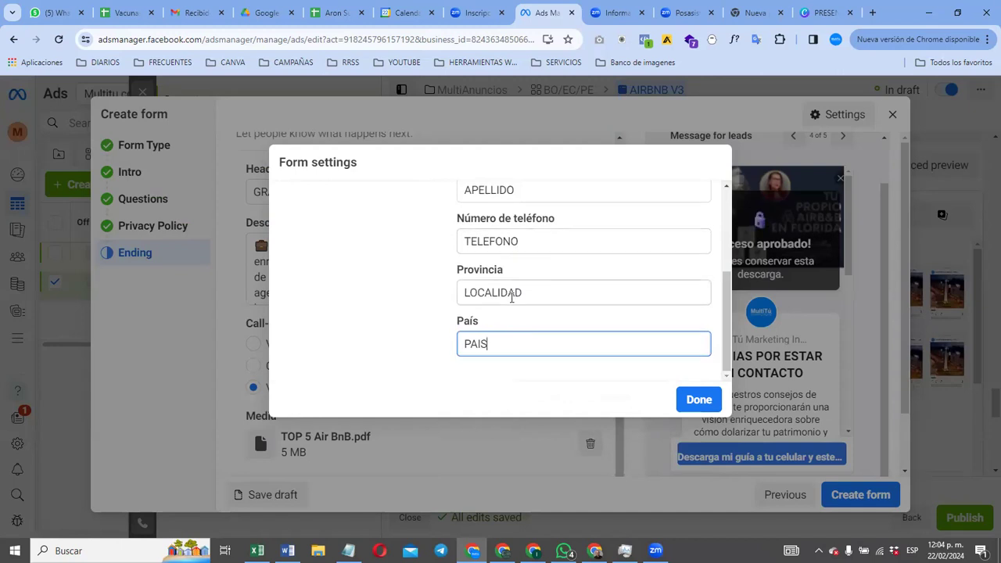
left_click(699, 400)
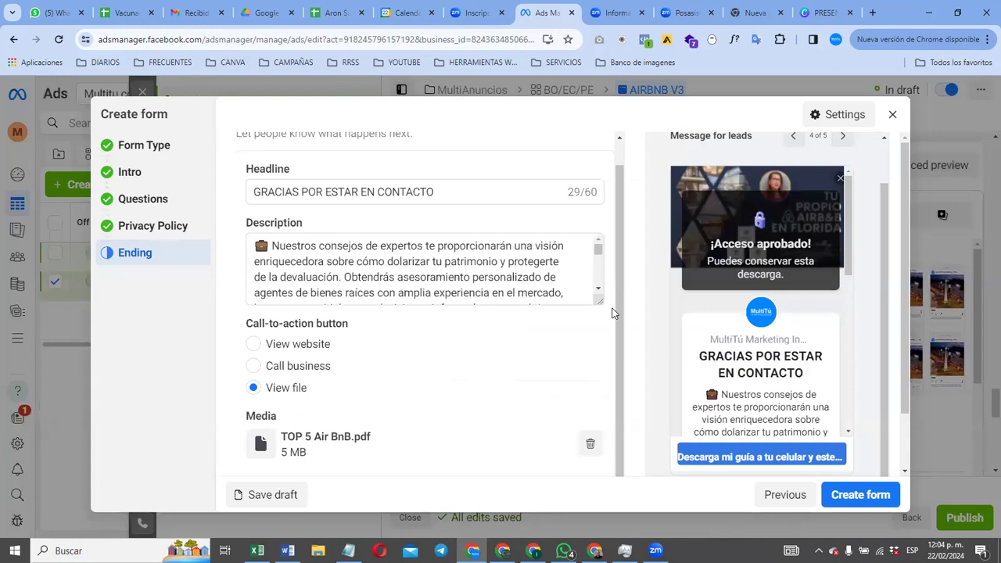
scroll(416, 317, "up", 1)
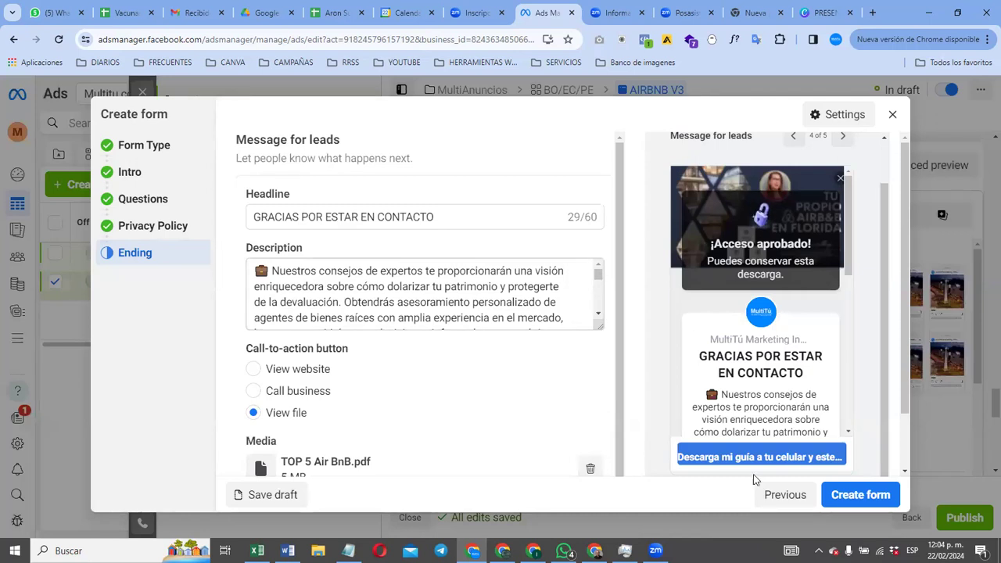
left_click(881, 499)
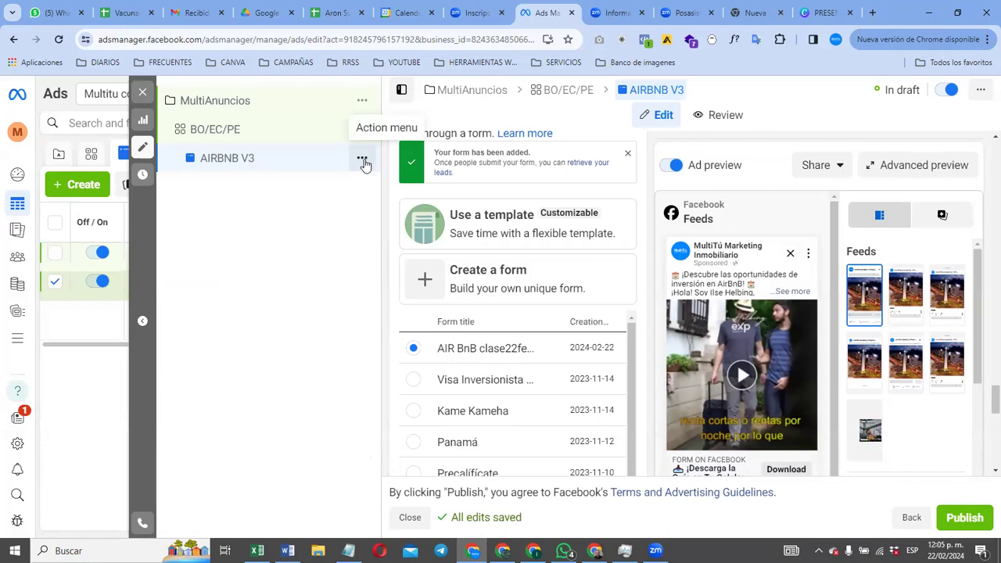
Step: Quickly duplicate the AIRBNB V3 ad within its ad set and rename the copy AIRBNB L3
left_click(362, 161)
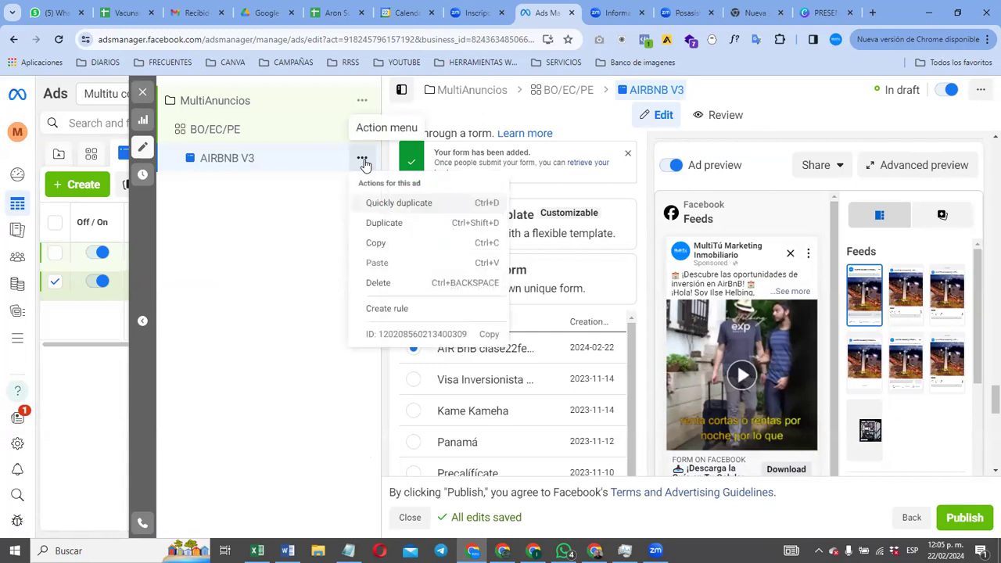
left_click(385, 206)
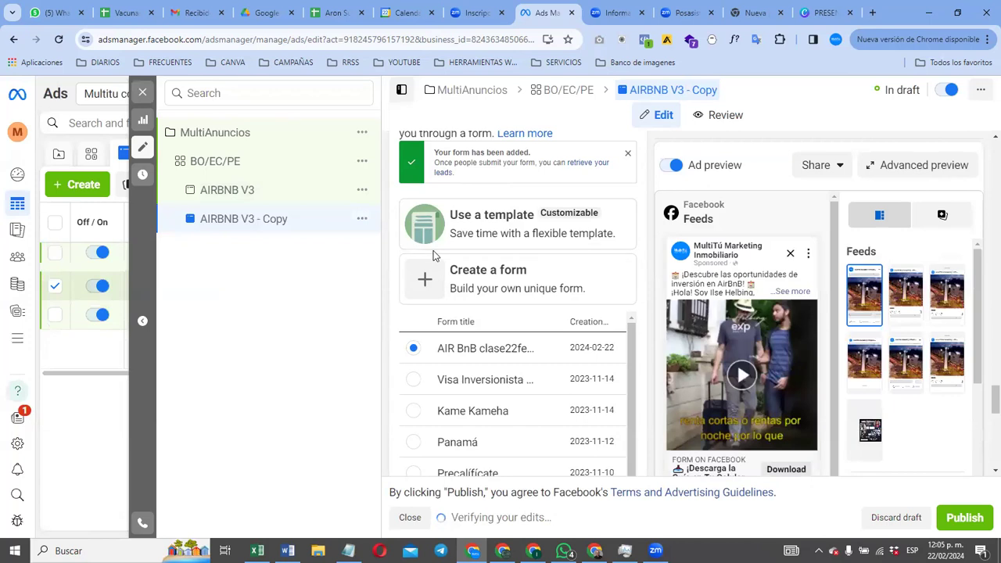
scroll(433, 251, "up", 10)
scroll(479, 248, "up", 10)
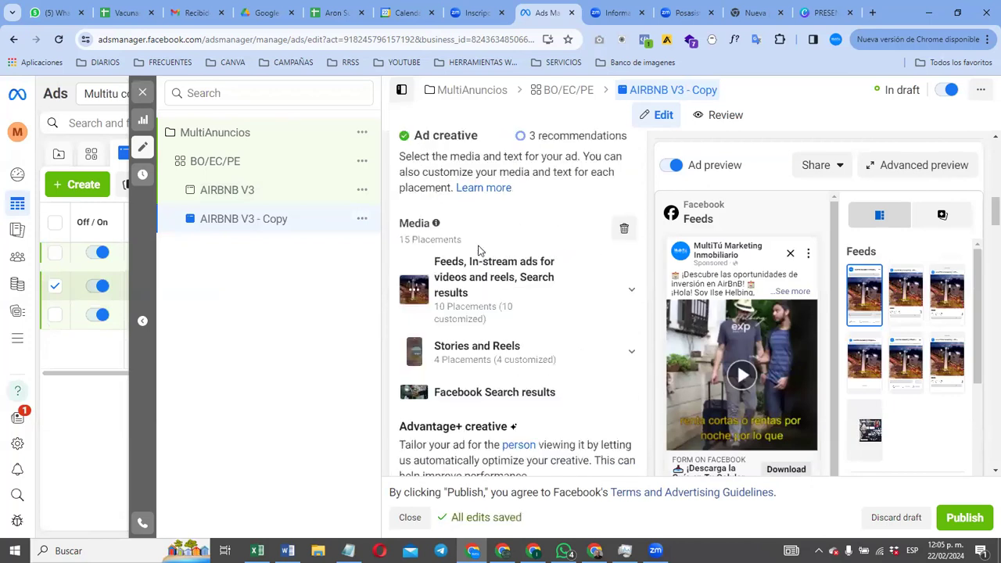
left_click(504, 187)
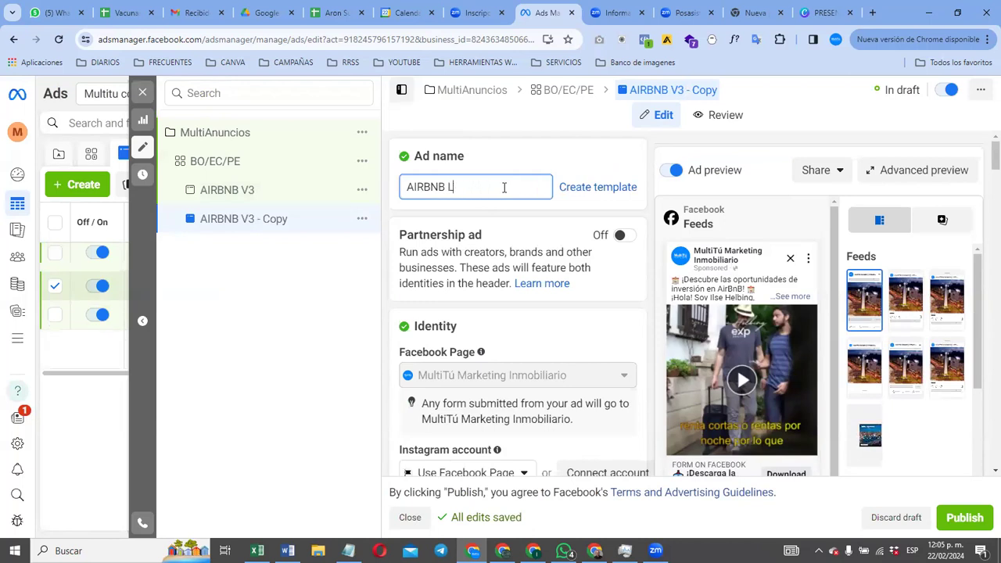
type("L3")
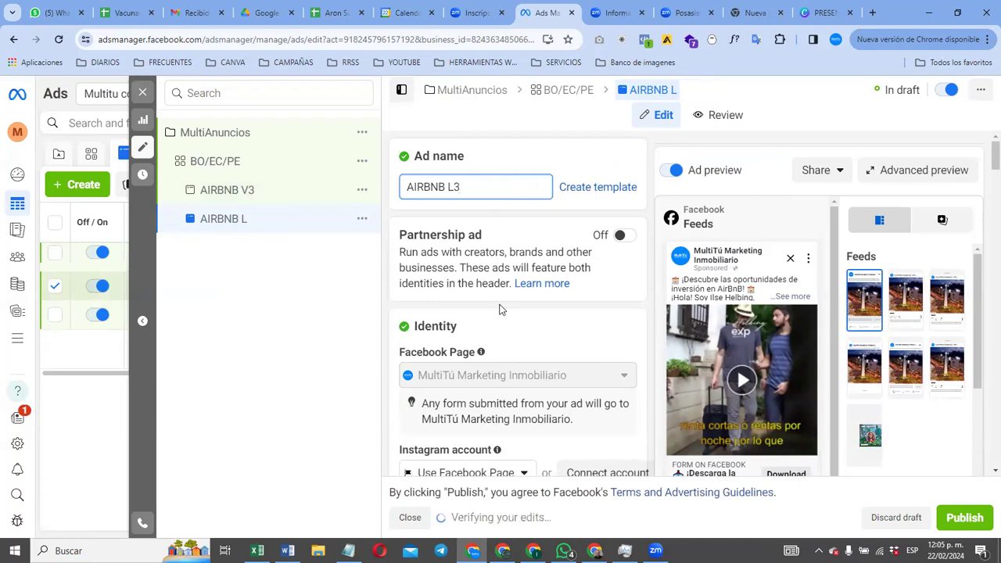
Step: Review the AIRBNB L3 ad's primary texts, headlines, description, call to action and destination copied from the original
scroll(503, 303, "down", 15)
scroll(500, 314, "down", 10)
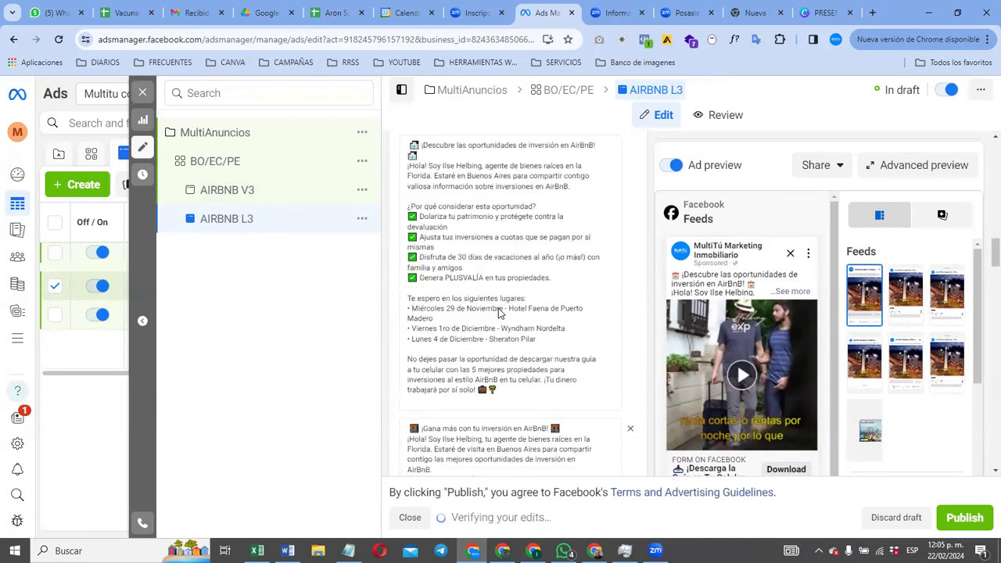
scroll(496, 312, "down", 15)
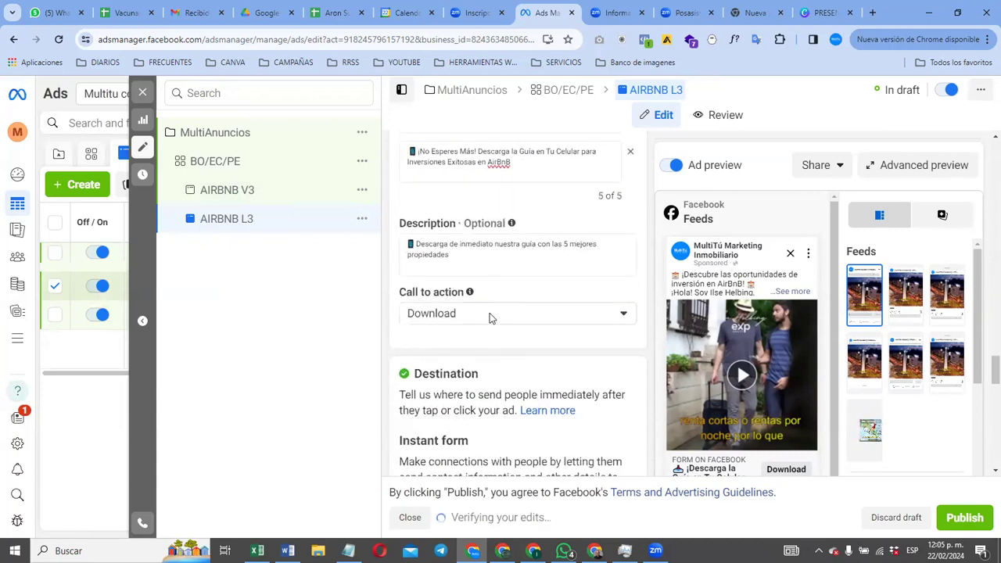
scroll(490, 313, "down", 4)
scroll(490, 321, "up", 5)
scroll(490, 320, "up", 10)
scroll(486, 314, "up", 10)
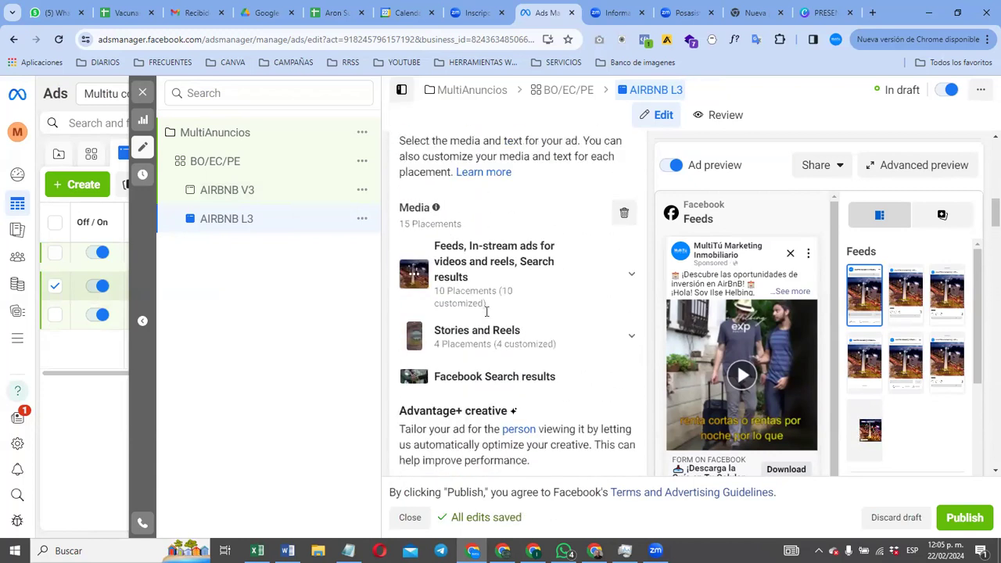
Step: Remove all copied media from the AIRBNB L3 ad and start adding an image in its place
scroll(486, 313, "up", 1)
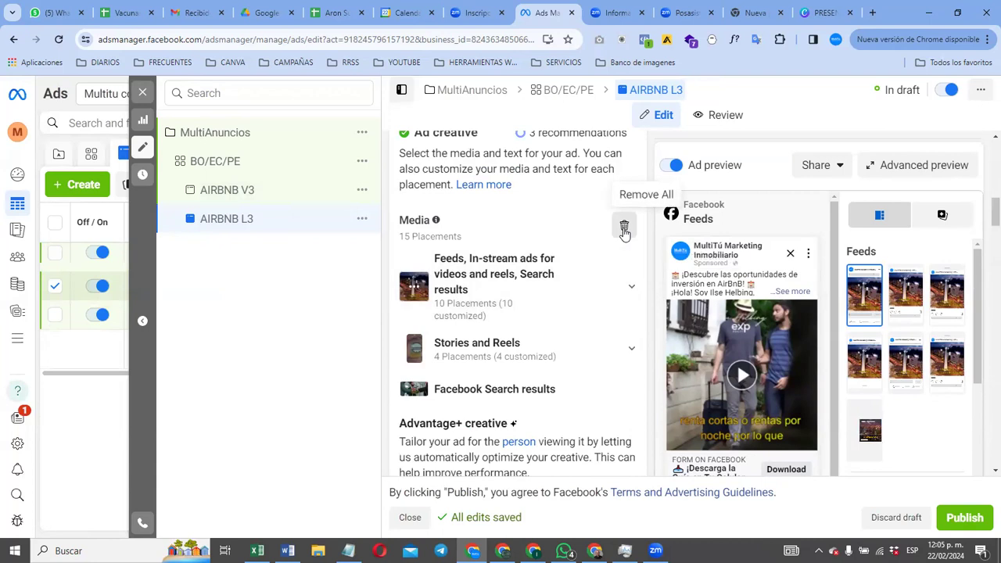
left_click(624, 227)
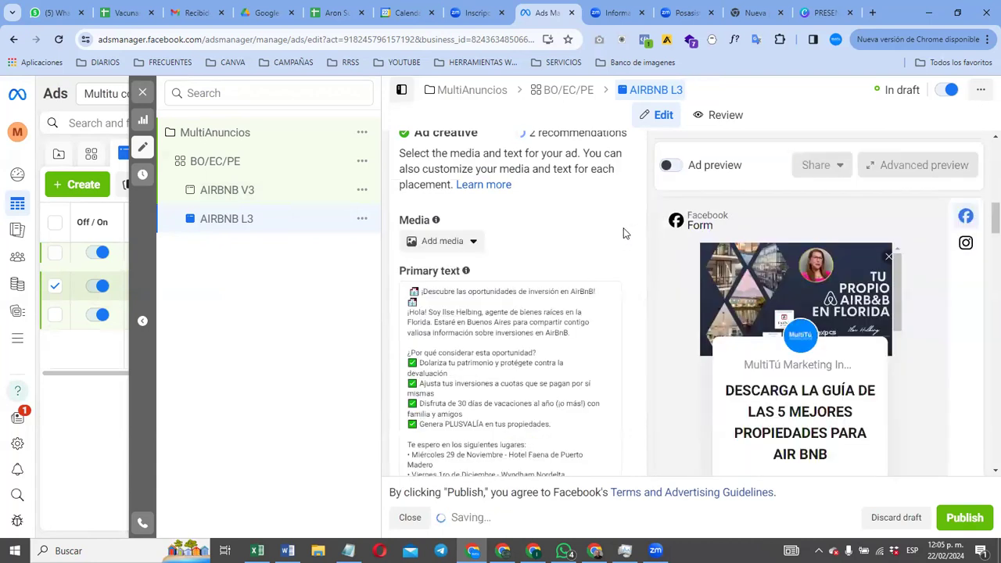
left_click(473, 244)
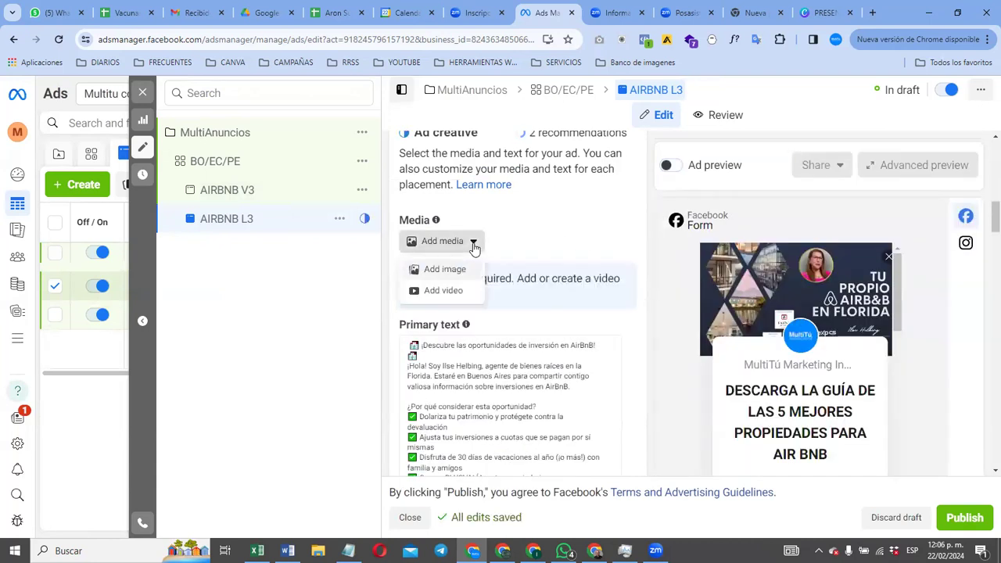
left_click(444, 269)
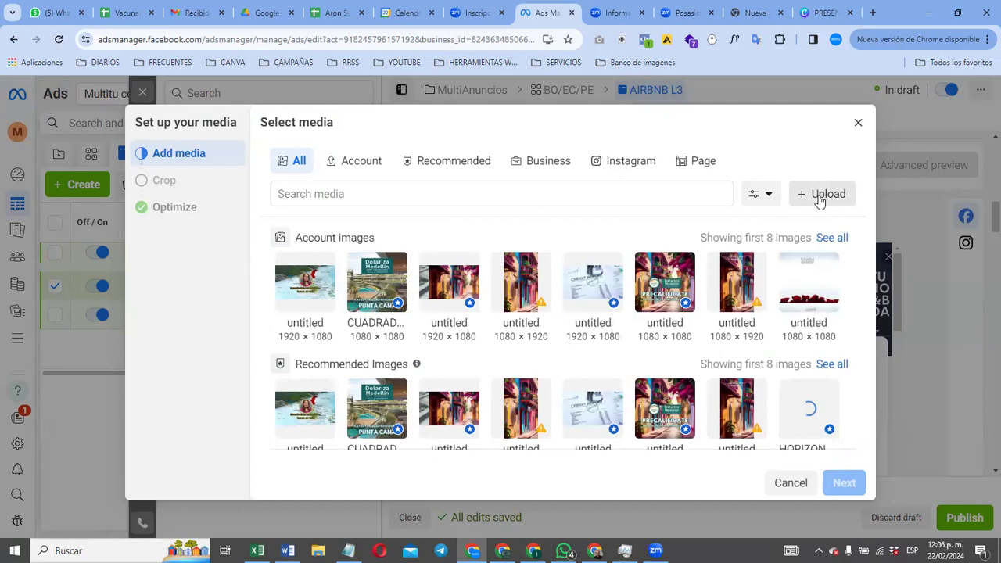
Step: Upload CUADRADO.png, HORIZONTAL.png and VERTIDAL.png from the LÁMINAS folder inside TU PROPIO AIR BNB
left_click(820, 199)
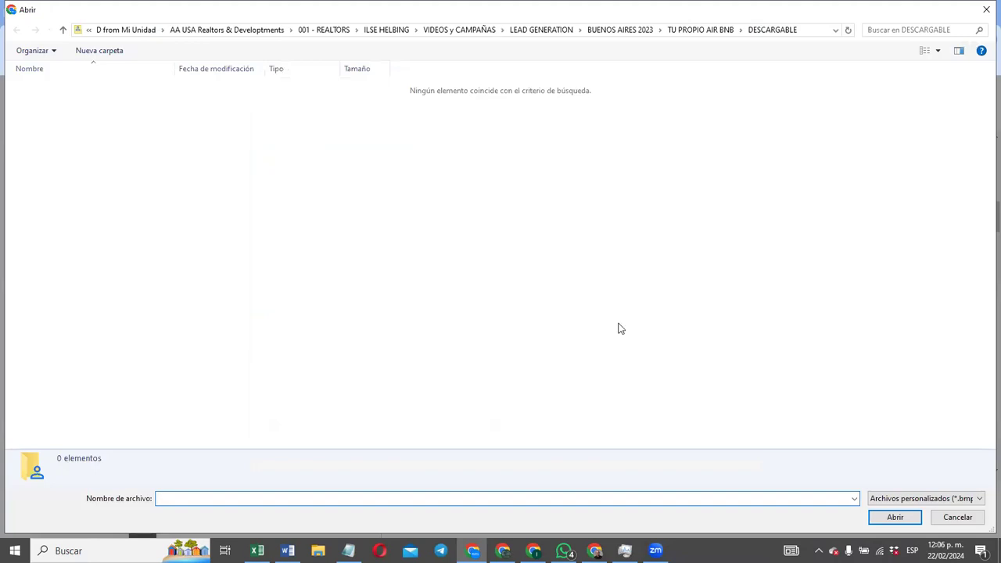
left_click(699, 30)
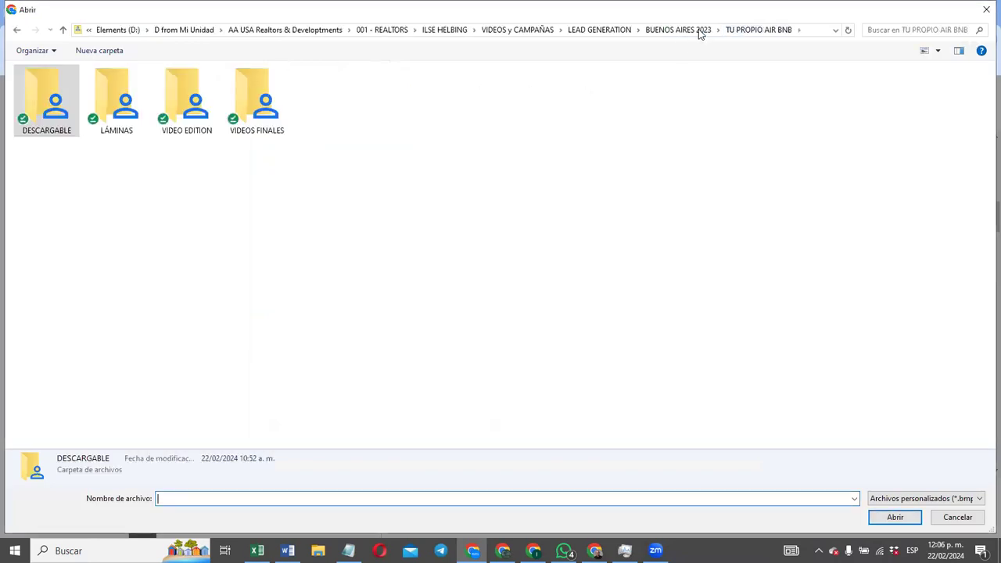
double_click(138, 107)
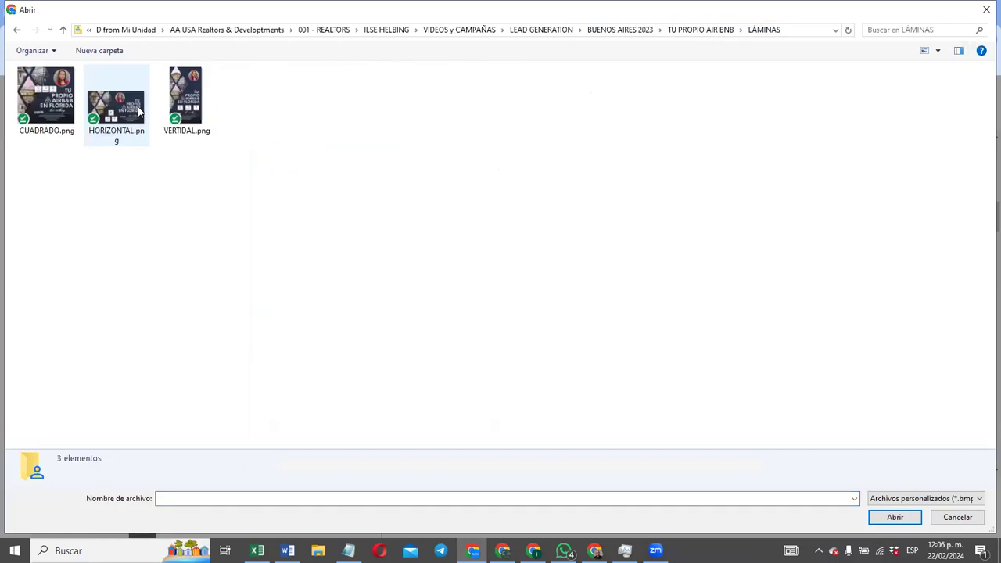
left_click(62, 107)
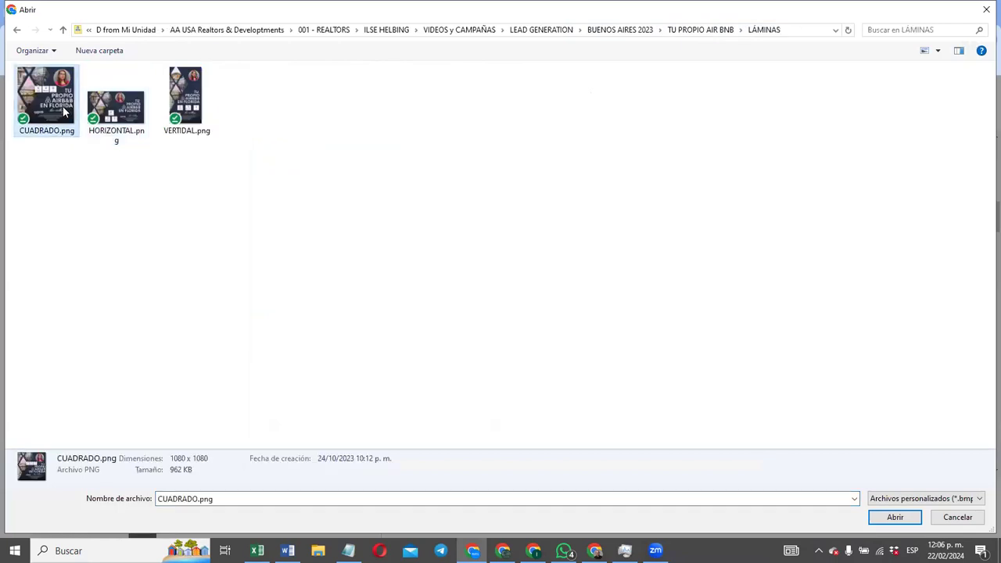
key("shift+Right")
key("shift+Right")
key("Return")
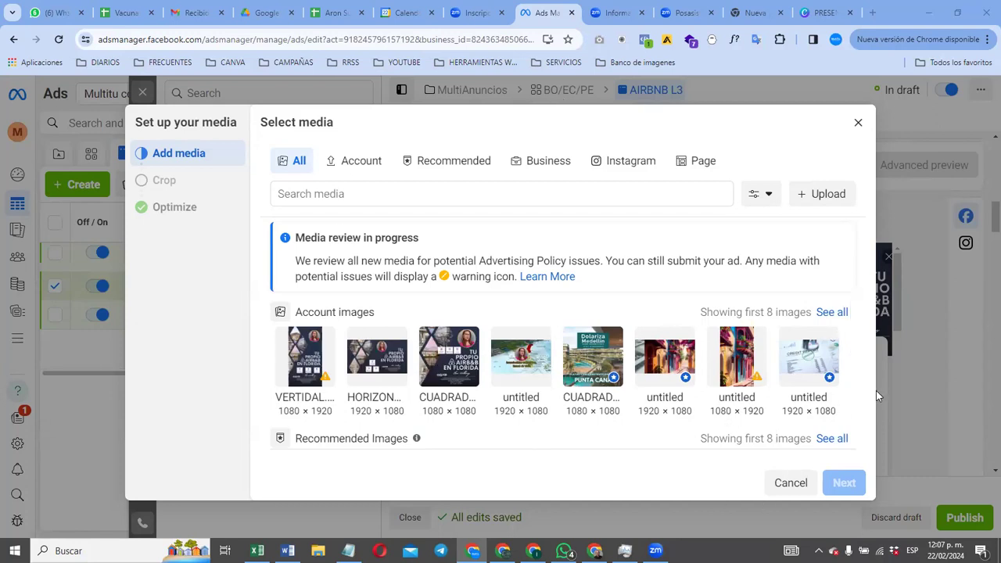
left_click_drag(854, 356, 856, 325)
right_click(48, 14)
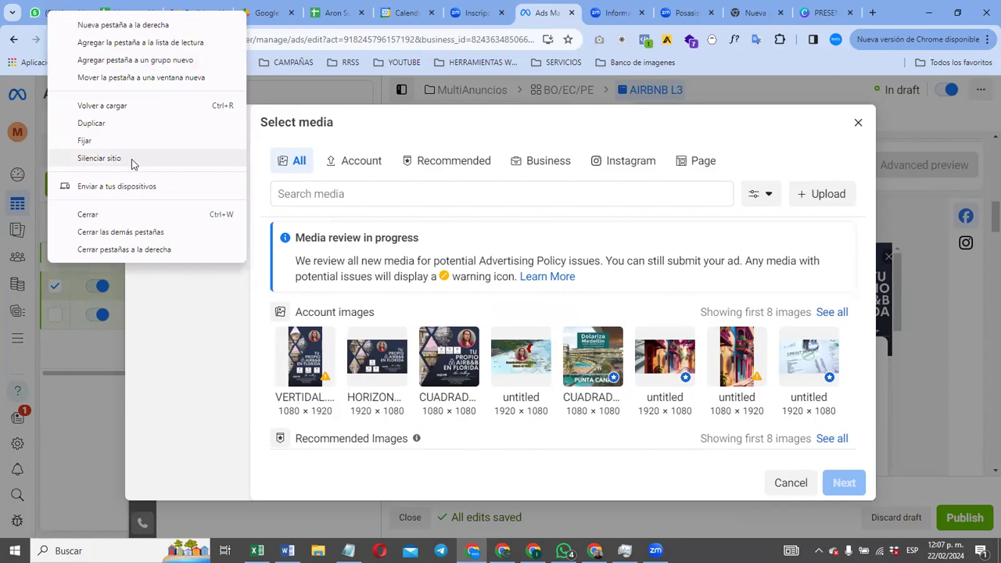
left_click(200, 266)
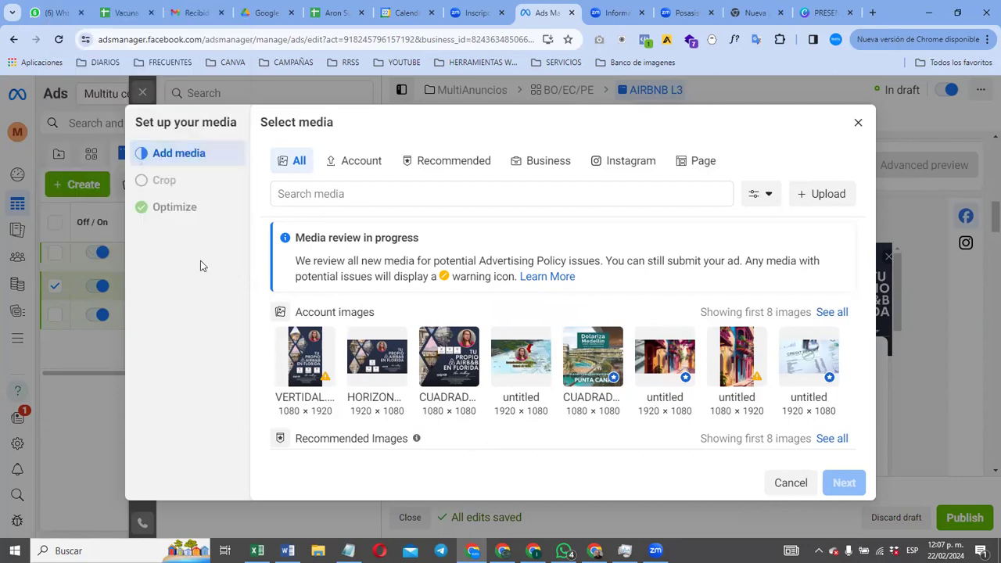
Step: Choose the uploaded 1920 × 1080 HORIZONTAL image as the ad's media and check its crops for each placement
left_click(385, 359)
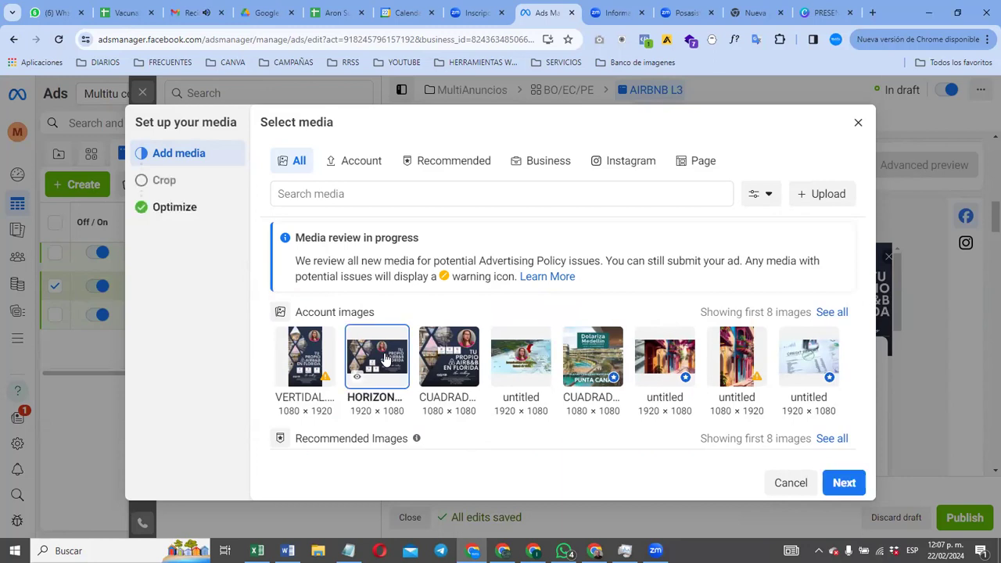
left_click(844, 482)
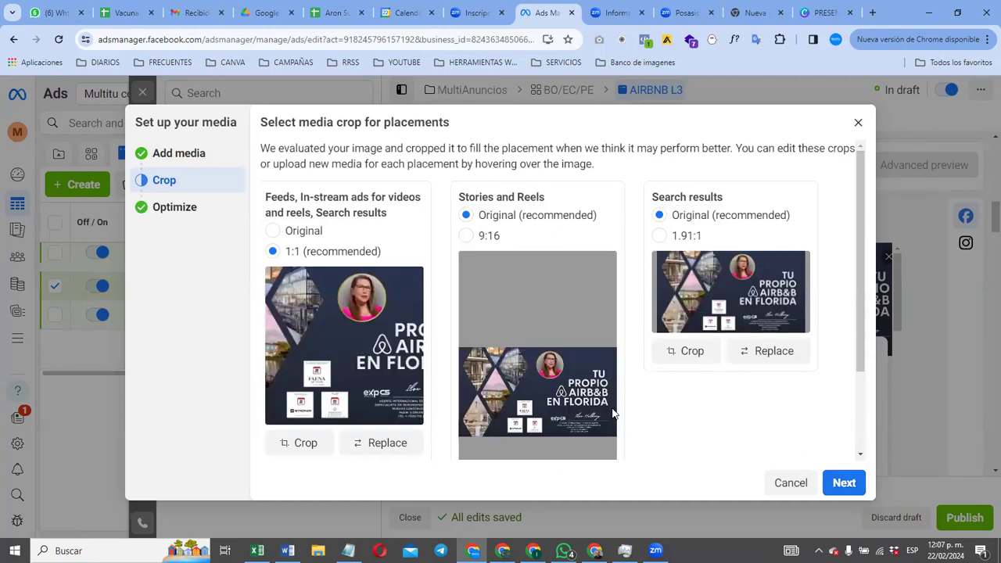
scroll(613, 414, "down", 2)
scroll(613, 414, "up", 1)
scroll(614, 414, "down", 1)
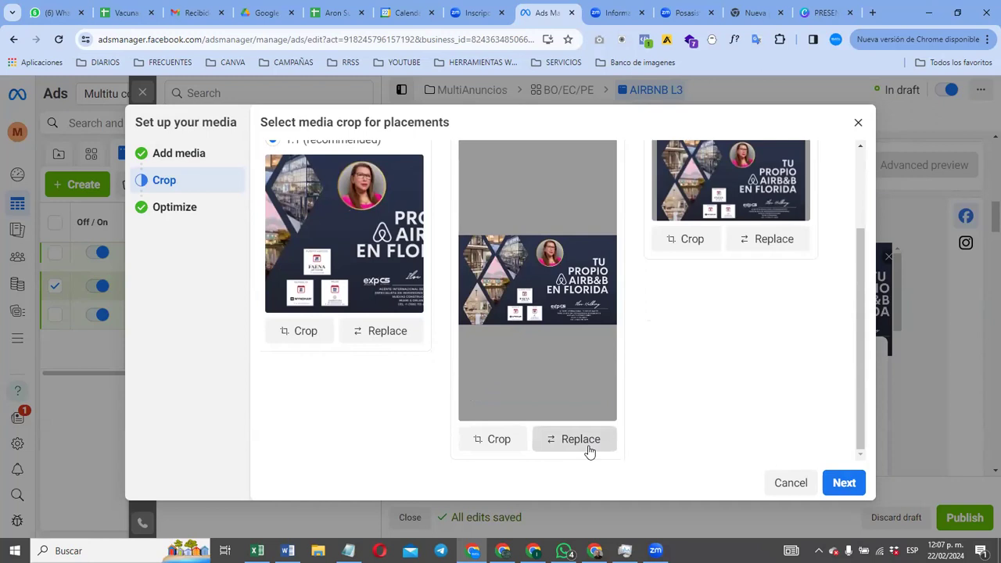
Step: Replace the Stories and Reels image with the 1080 × 1920 VERTIDAL image and check the fit
left_click(581, 440)
left_click(305, 293)
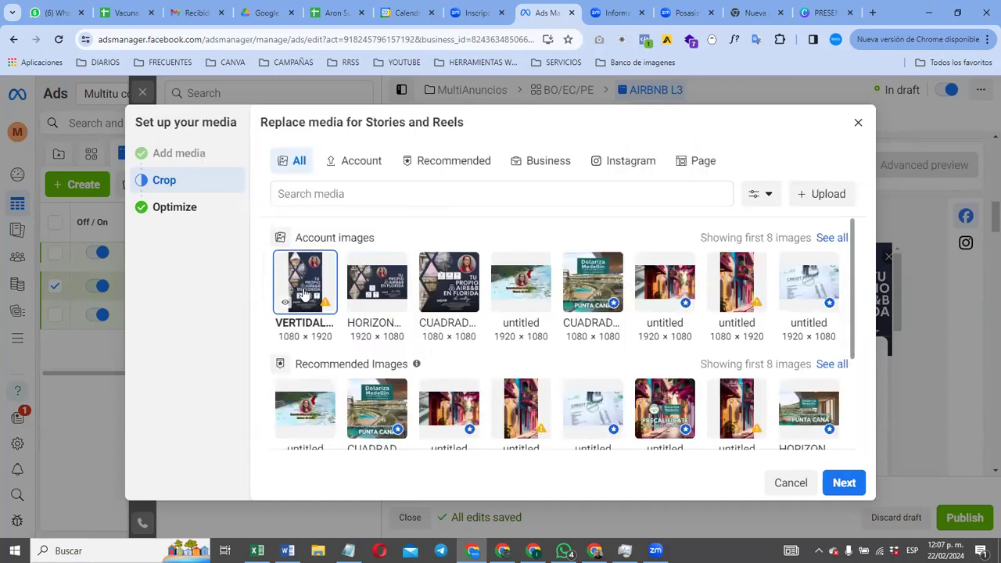
left_click(845, 484)
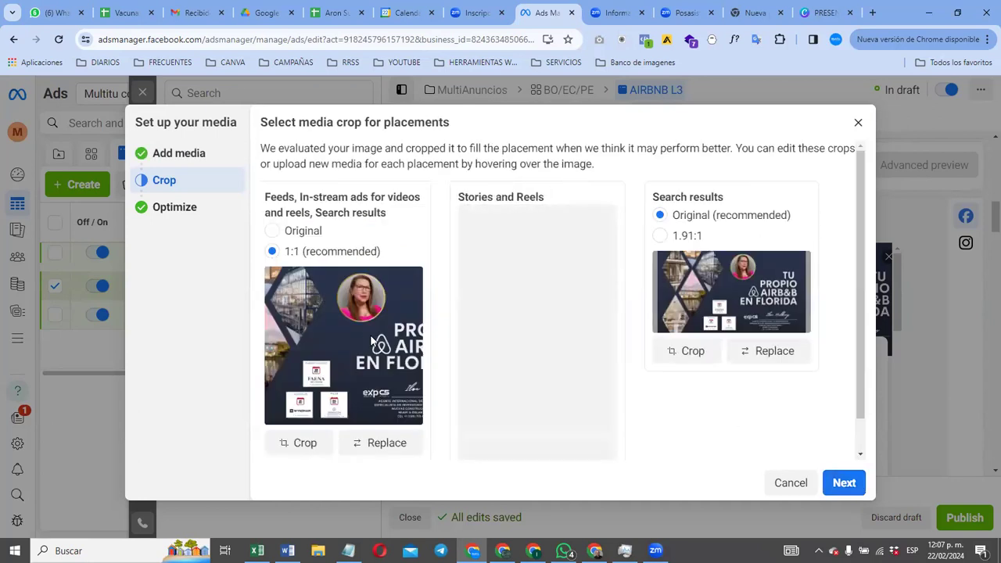
scroll(372, 342, "down", 2)
scroll(372, 342, "up", 2)
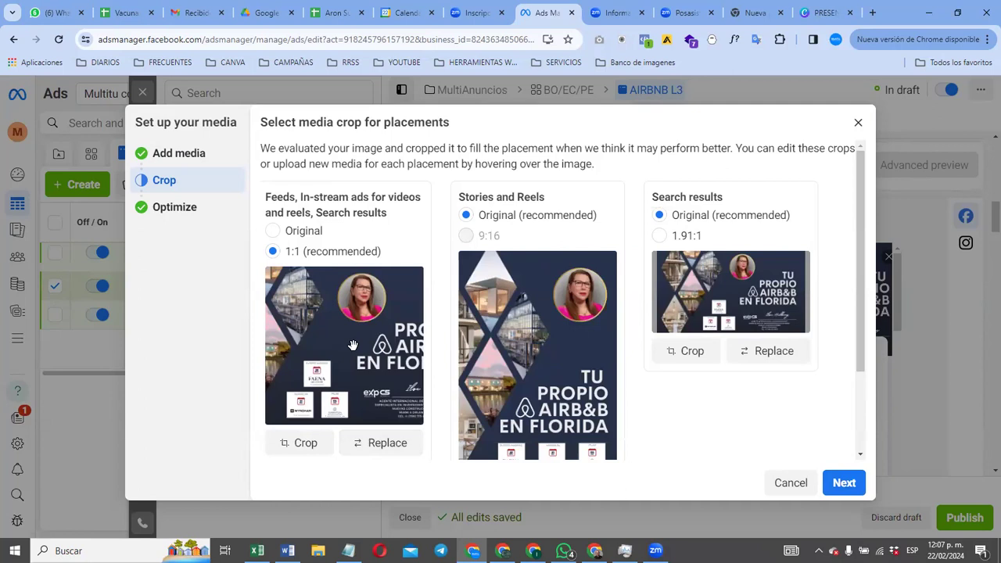
Step: Replace the image for Feeds, In-stream ads and Search results with the 1080 × 1080 CUADRADO image
left_click(397, 445)
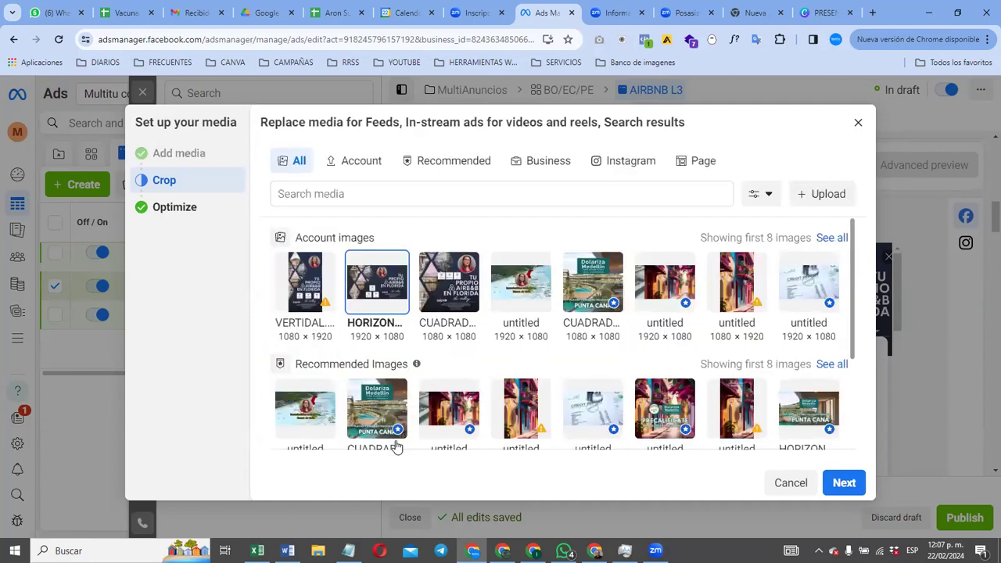
left_click(437, 298)
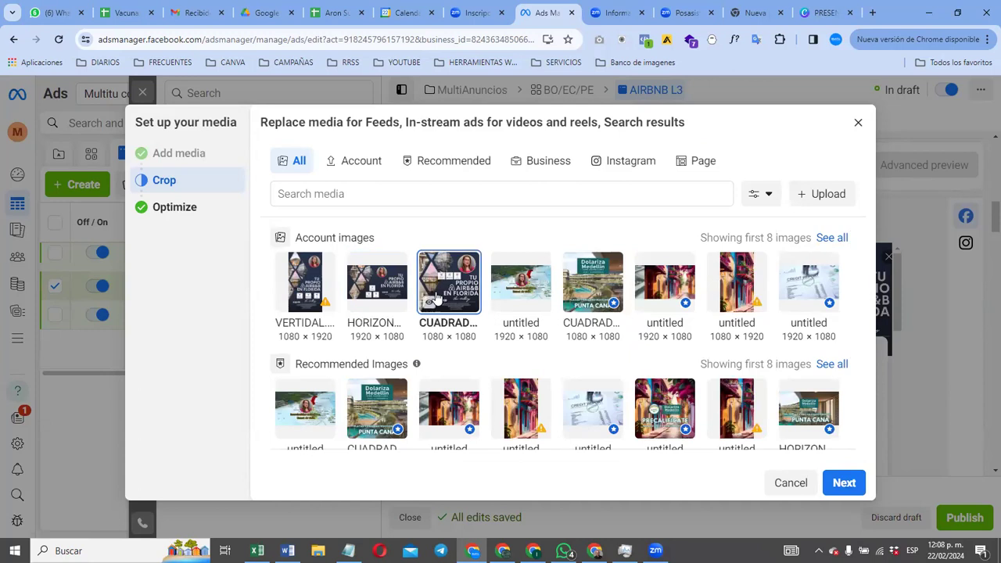
left_click(842, 485)
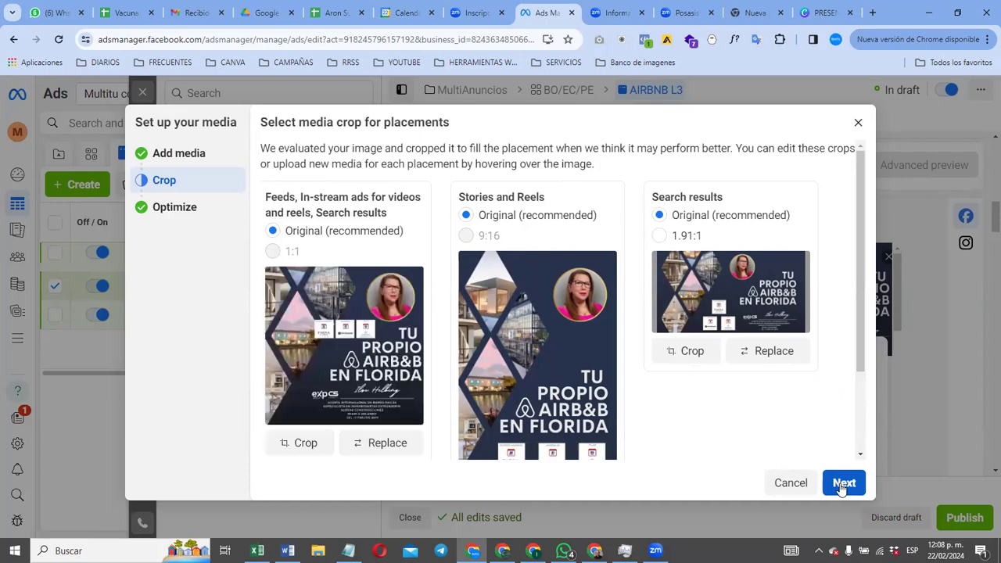
Step: Set the separate Search results placement to the 1.91:1 crop and finish the media setup with all optimizations left on
left_click(660, 238)
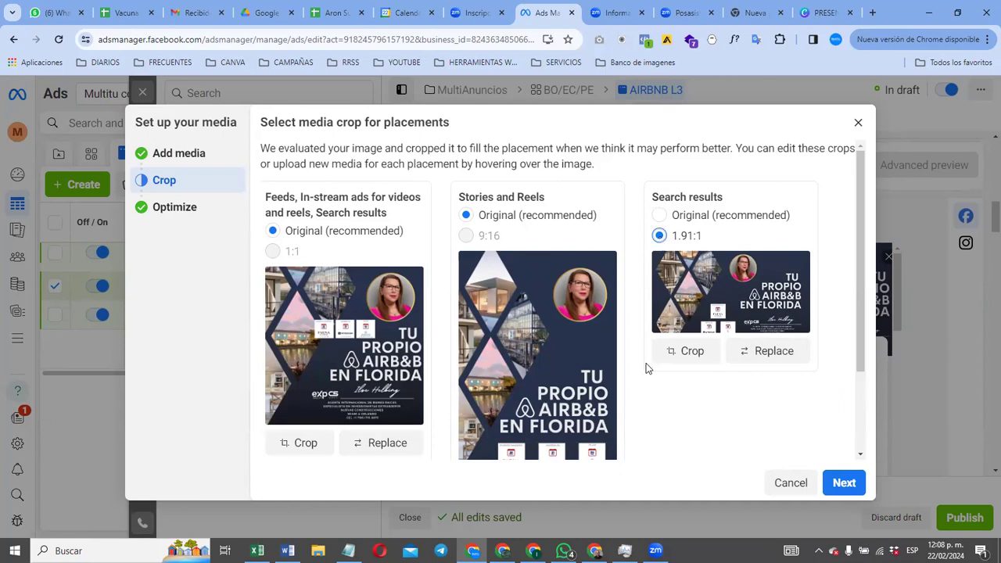
scroll(648, 368, "down", 3)
scroll(647, 368, "up", 2)
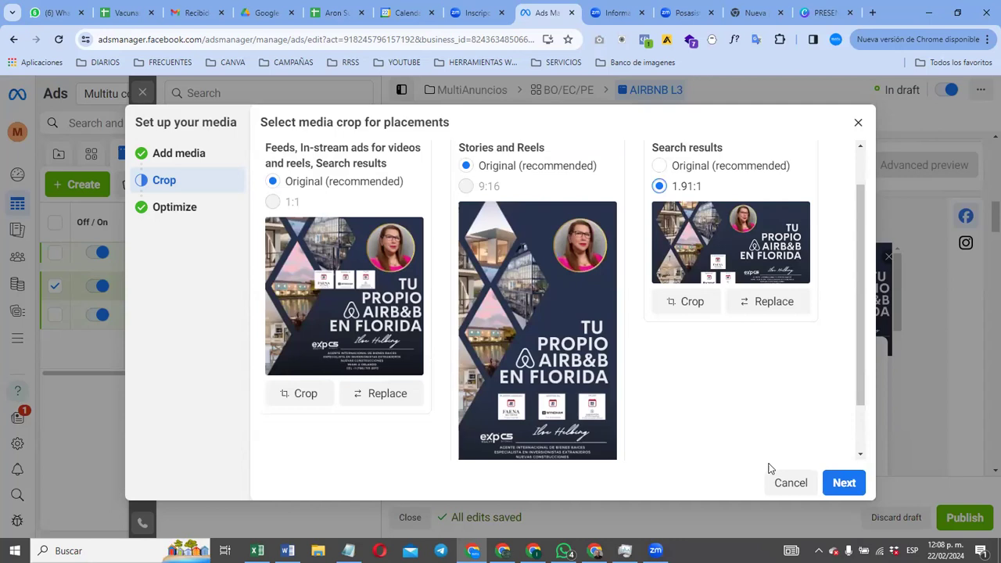
left_click(845, 484)
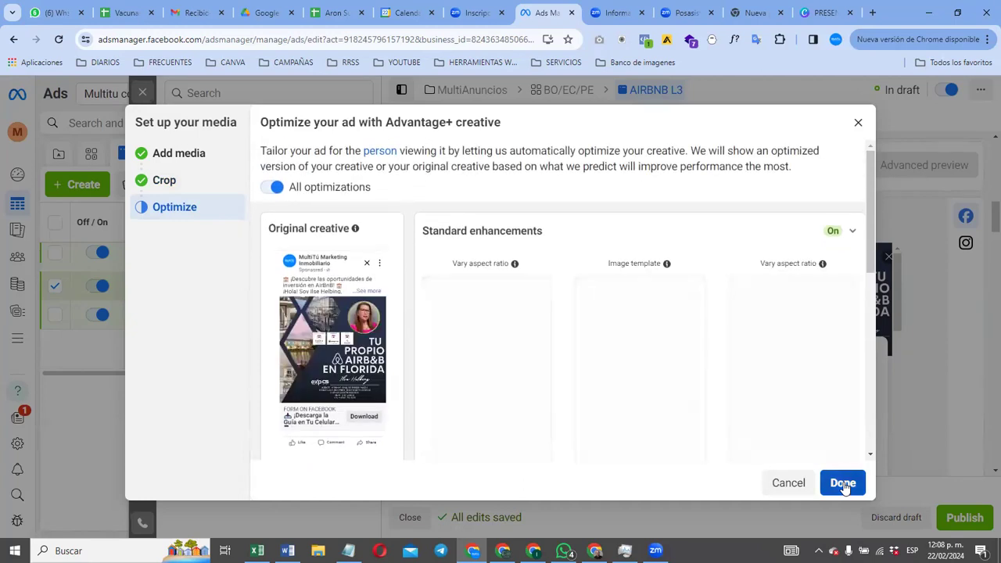
left_click(844, 483)
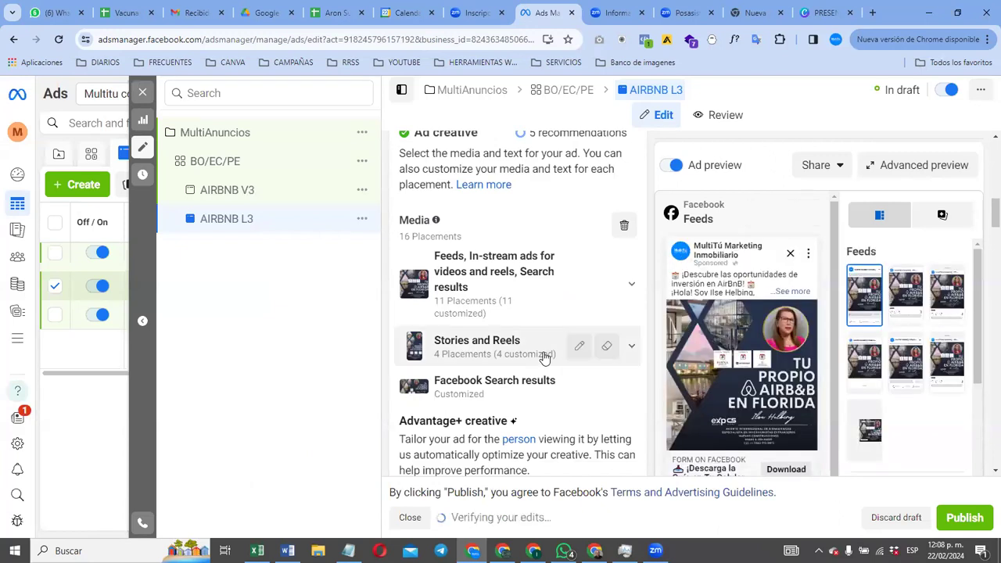
Step: Check AIRBNB L3's texts and selected lead form, and publish it, answering Yes to the Paraguay IRE General Regime tax registration question
scroll(543, 360, "down", 3)
scroll(547, 383, "down", 4)
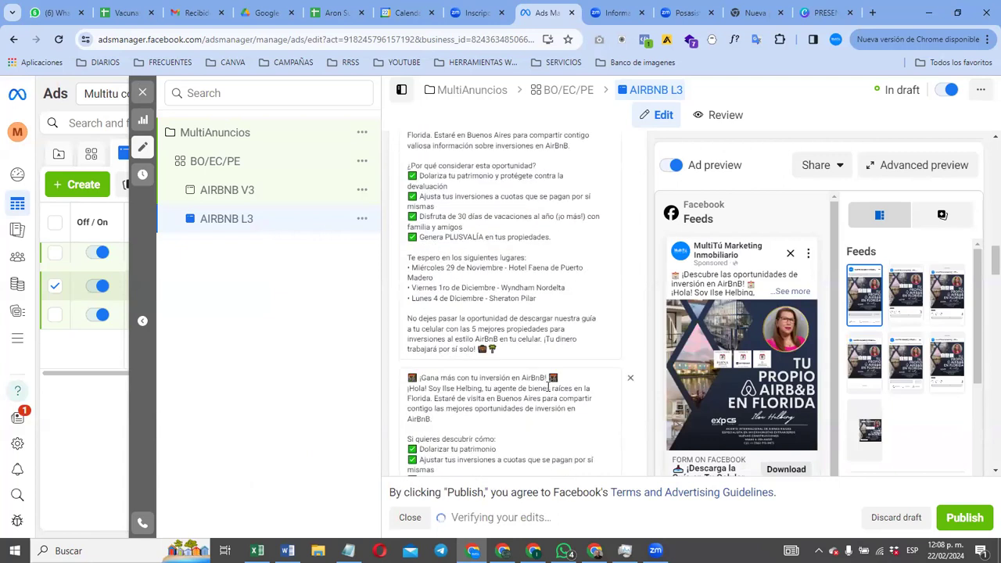
scroll(548, 389, "down", 8)
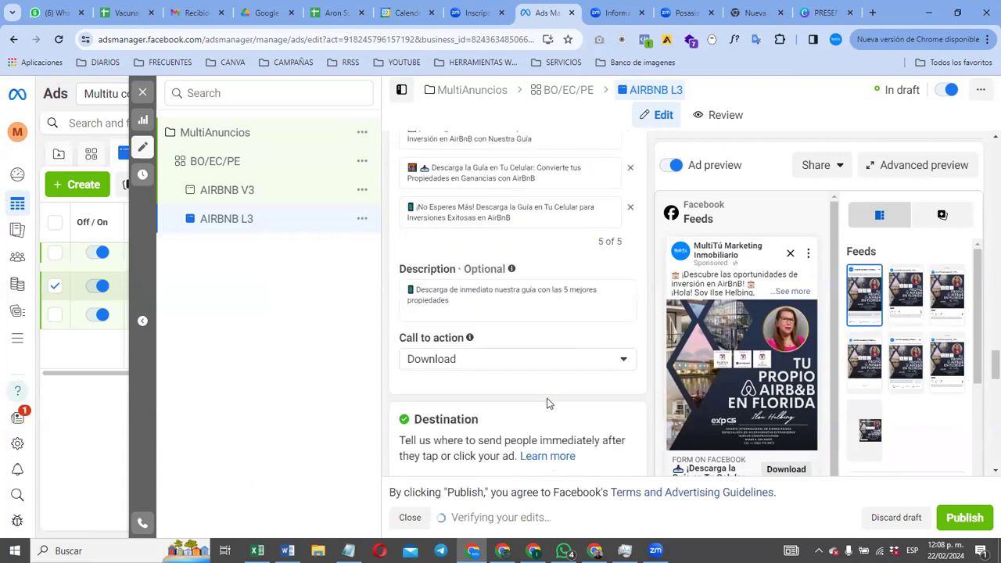
scroll(547, 397, "down", 5)
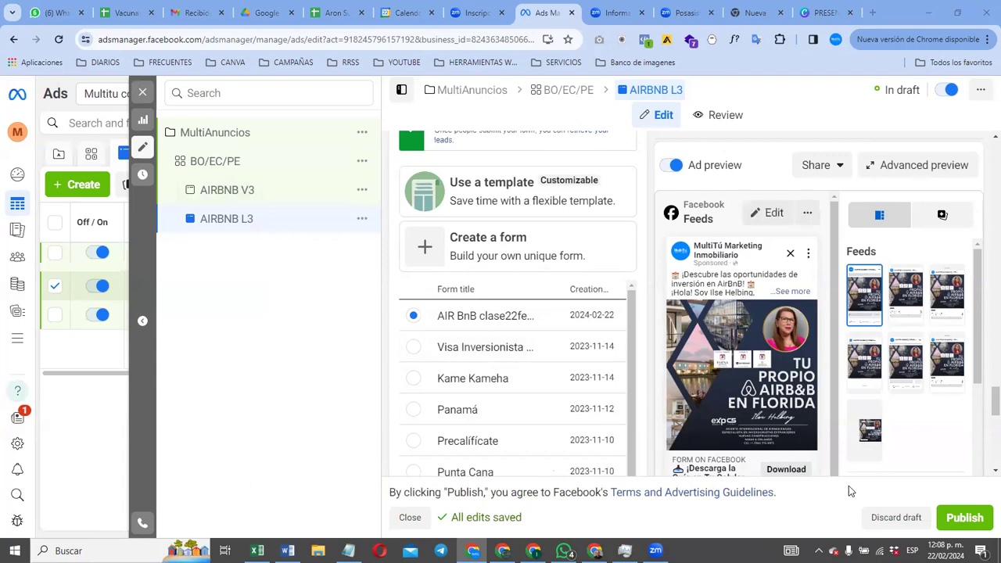
left_click(967, 518)
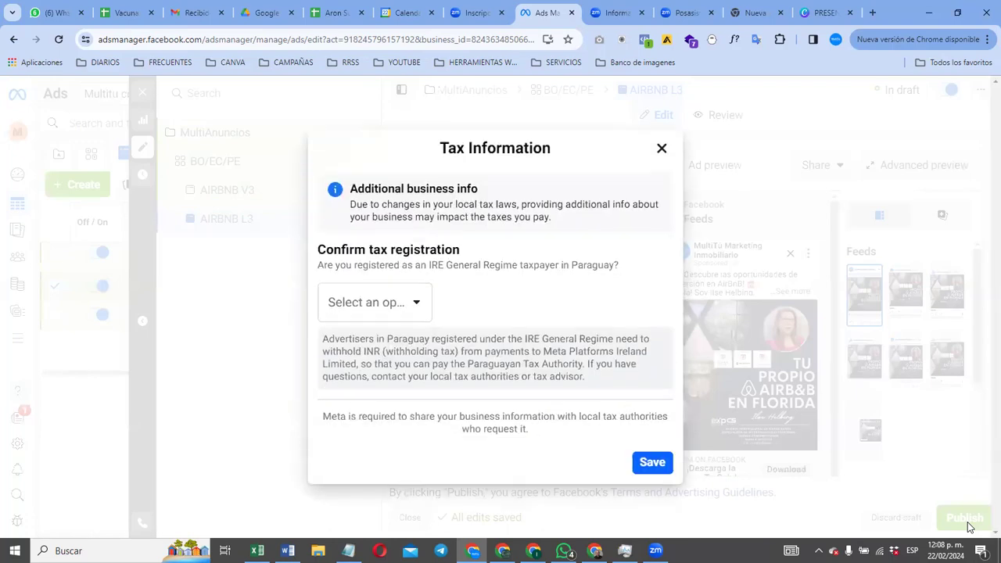
left_click(415, 307)
left_click(361, 339)
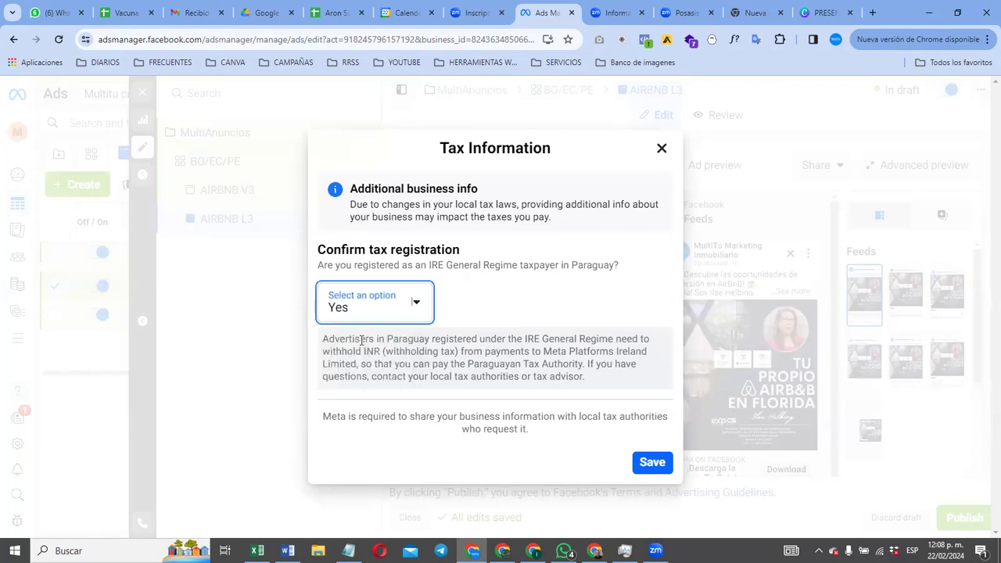
left_click(652, 463)
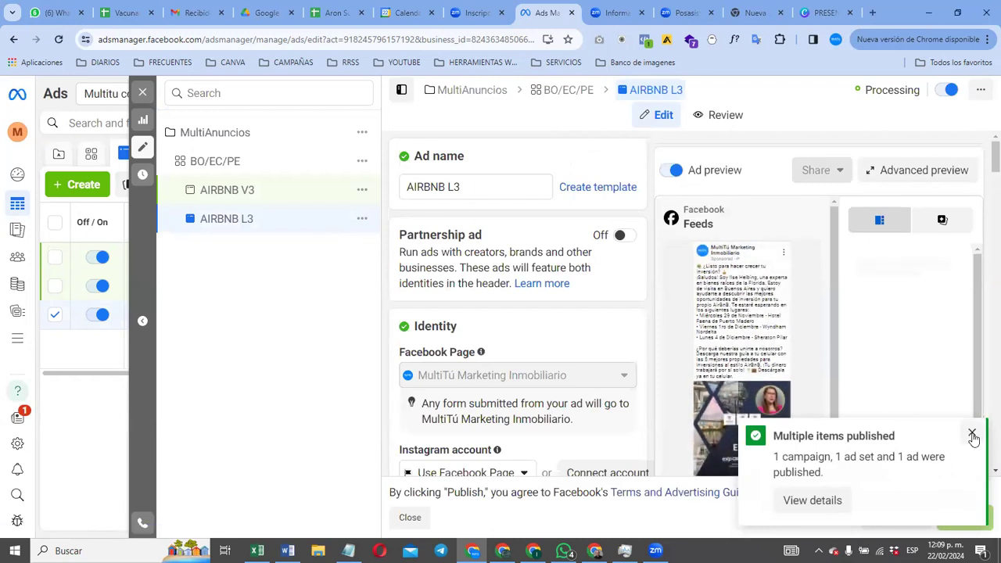
Step: Dismiss the publishing notification and leave the ad editor for the list of campaigns
left_click(972, 435)
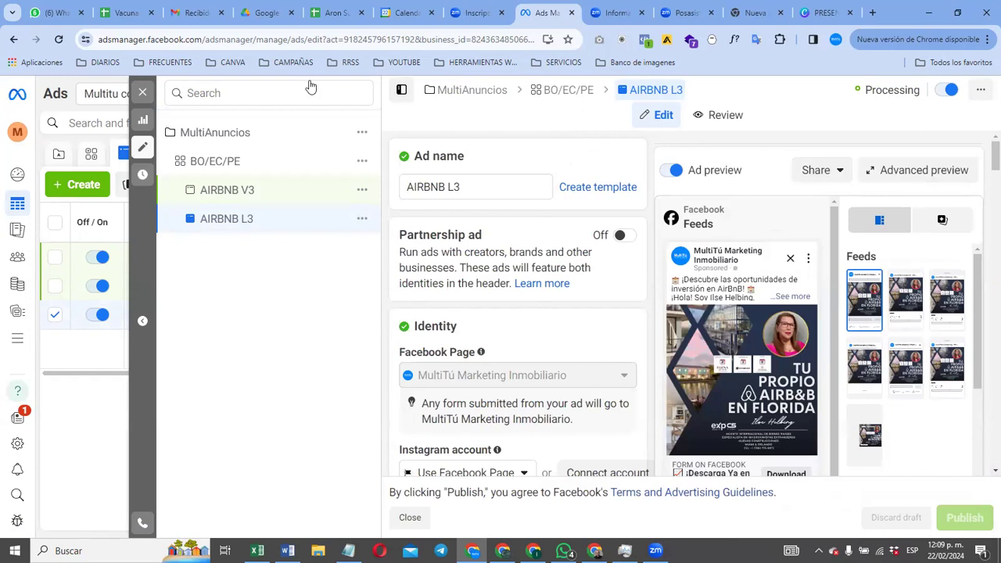
left_click(142, 93)
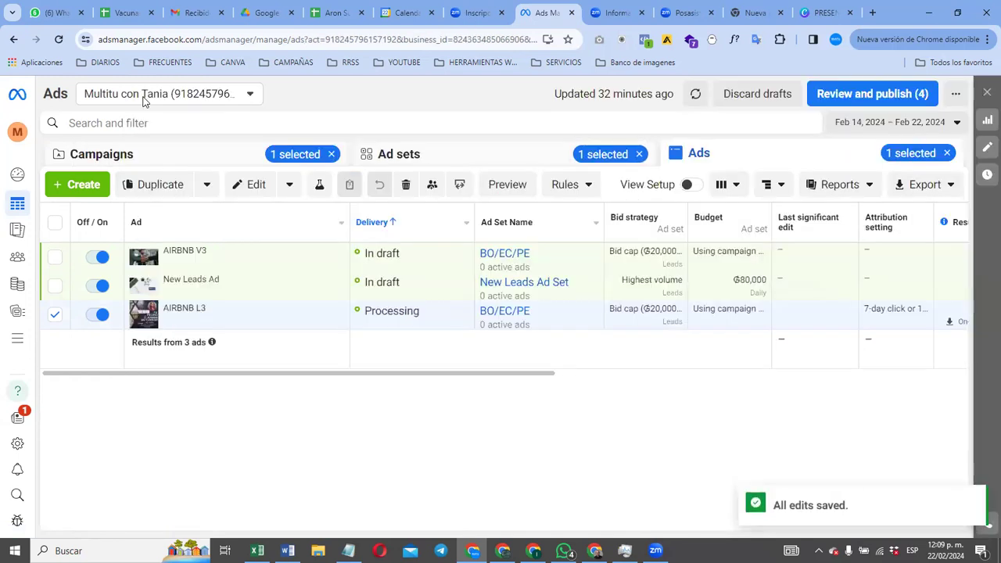
left_click(169, 154)
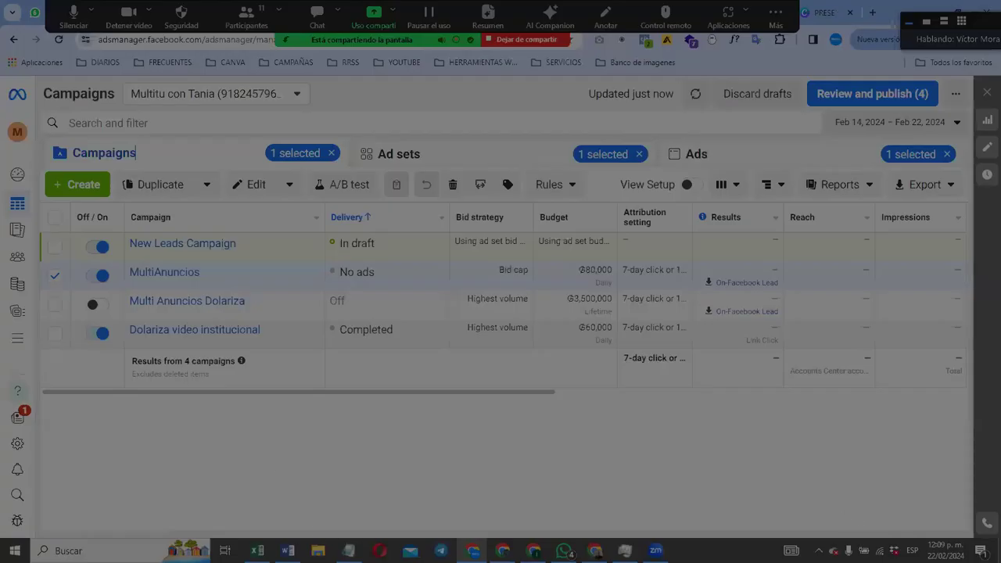
Step: Capture the campaigns table as a screen region and outline the MultiAnuncios campaign row with a red rectangle
mouse_move(45, 126)
left_mouse_down()
mouse_move(699, 346)
mouse_move(885, 426)
left_mouse_up()
left_click(901, 359)
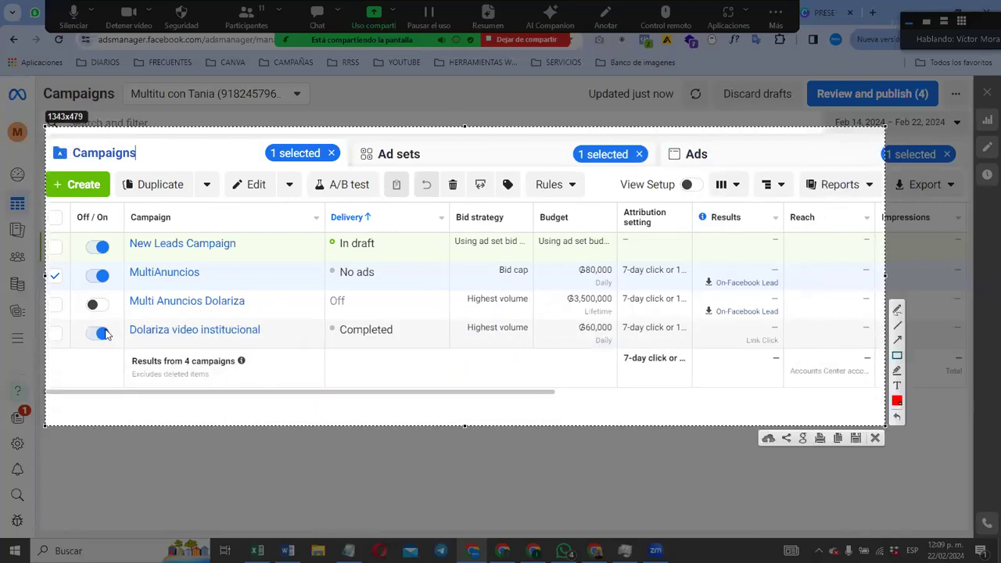
mouse_move(80, 257)
left_mouse_down()
mouse_move(88, 269)
mouse_move(400, 302)
mouse_move(561, 294)
mouse_move(547, 297)
left_mouse_up()
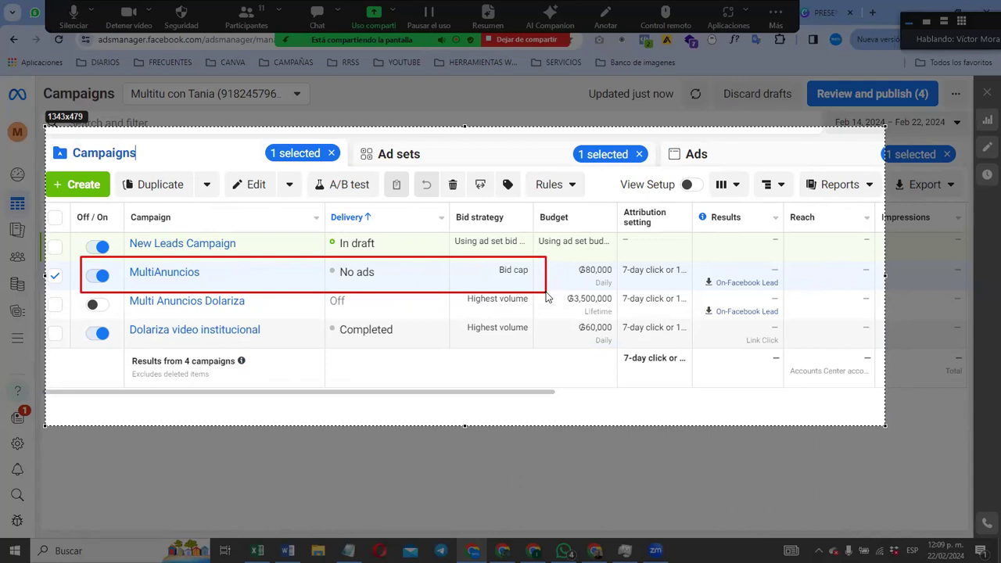
Step: Extend the red rectangle along the MultiAnuncios row through the Results column and close the screen capture
mouse_move(547, 298)
left_mouse_down()
mouse_move(693, 294)
mouse_move(766, 320)
mouse_move(790, 297)
left_mouse_up()
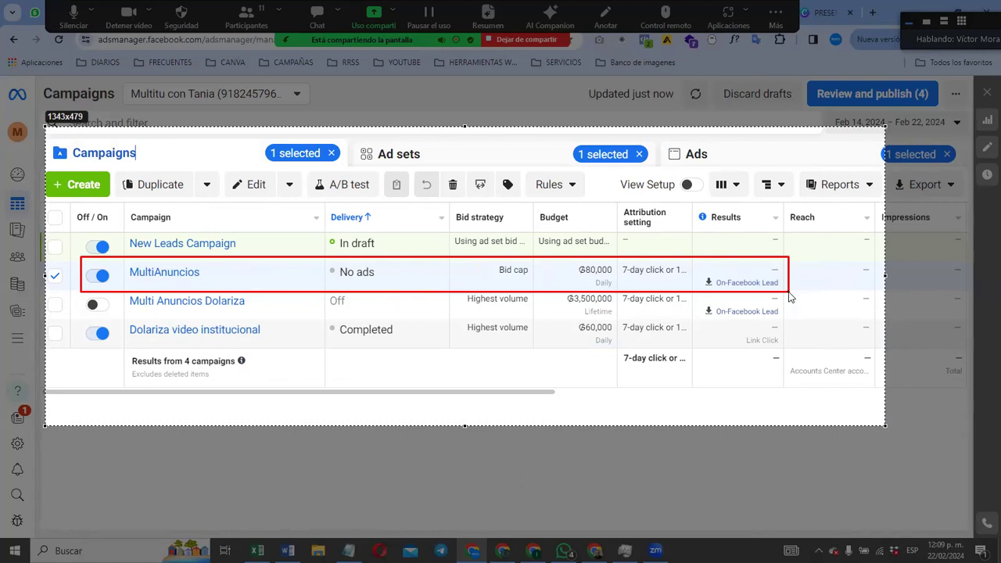
left_click_drag(790, 298, 790, 297)
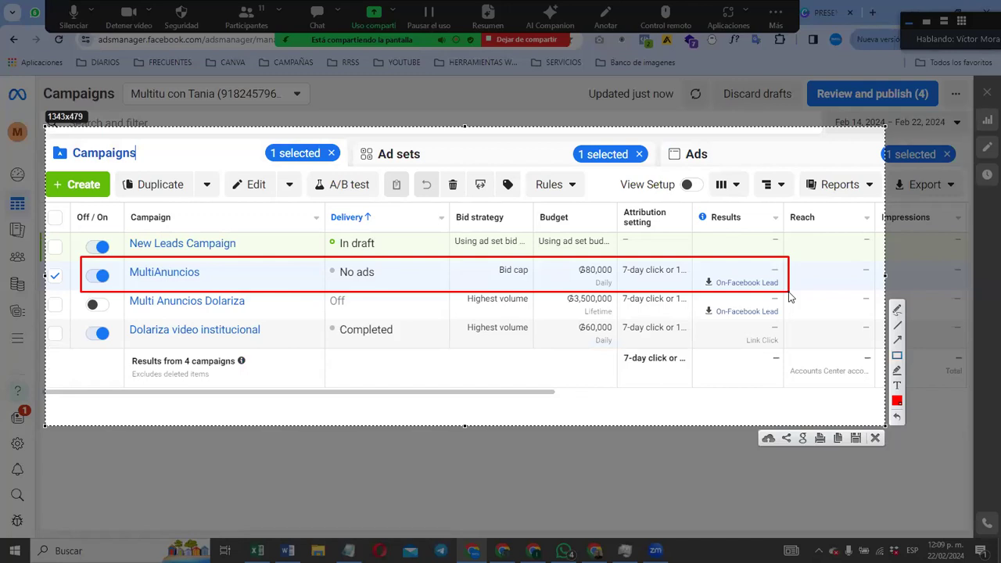
key("Escape")
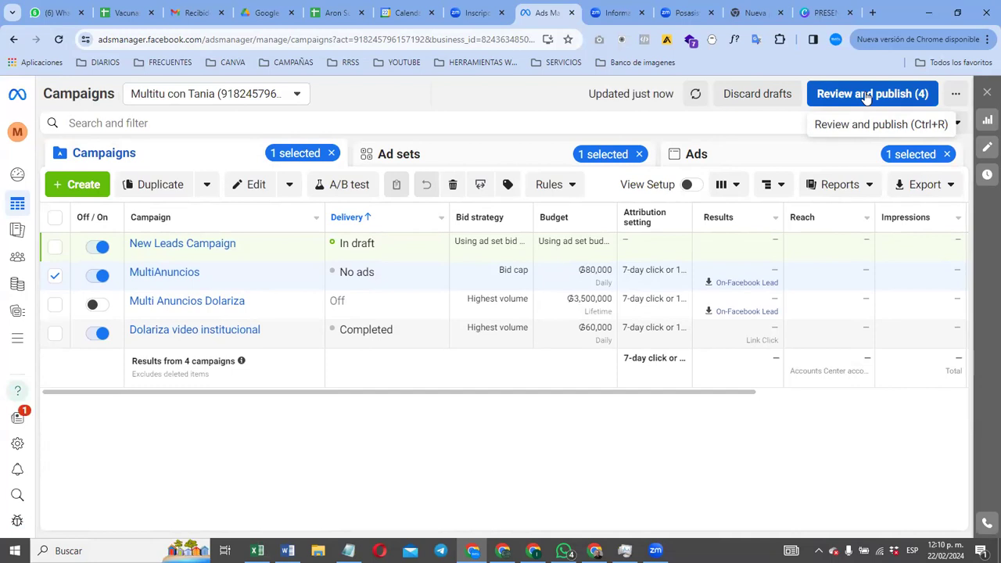
Step: Publish all pending draft items, including New Leads Campaign, answering Yes to the Paraguay IRE General Regime tax registration question
left_click(867, 94)
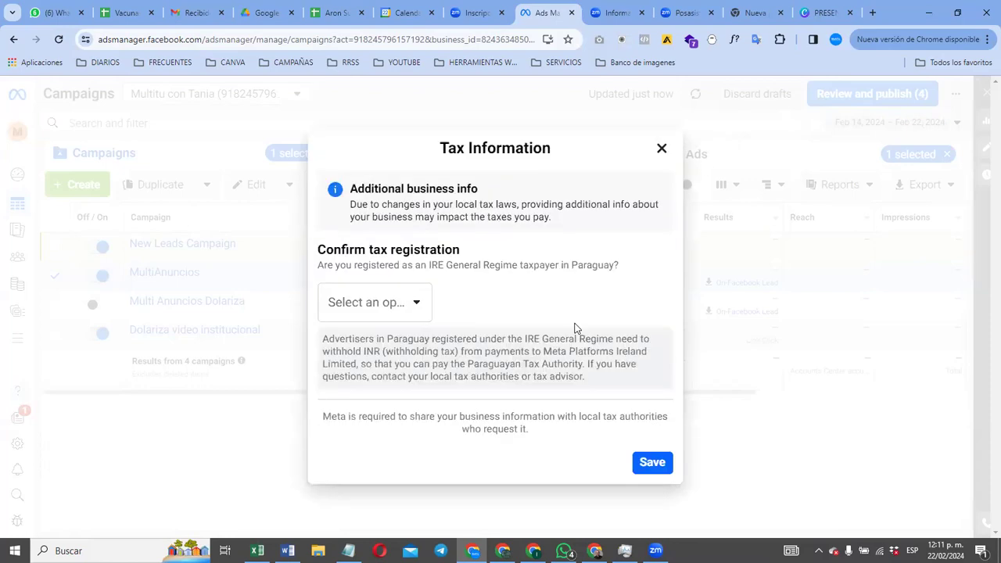
left_click(411, 304)
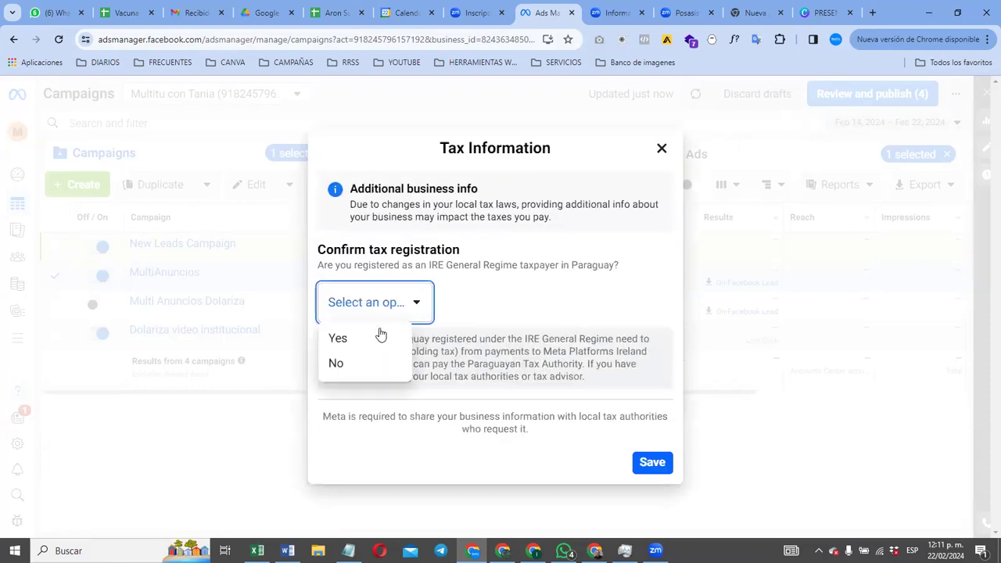
left_click(348, 340)
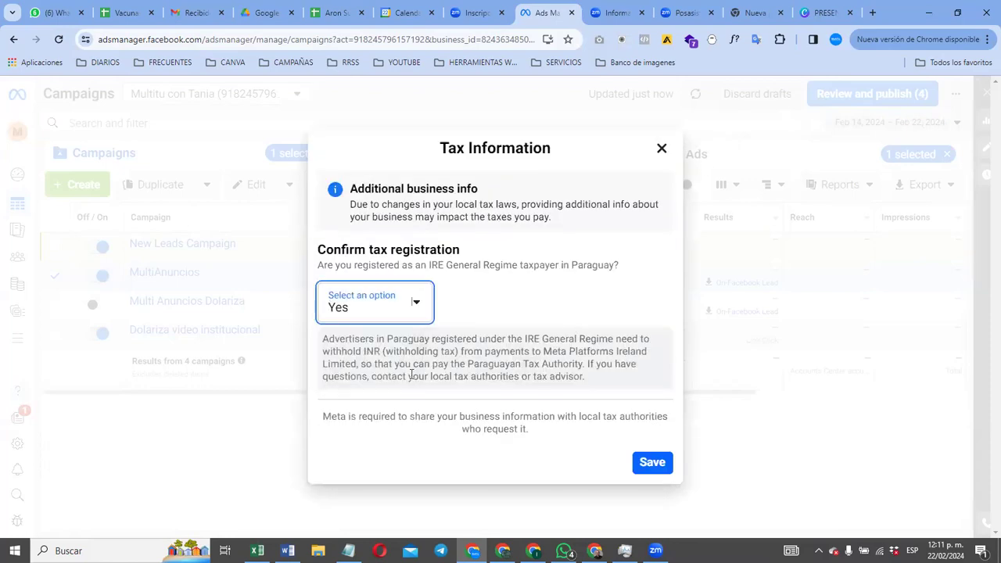
left_click(653, 463)
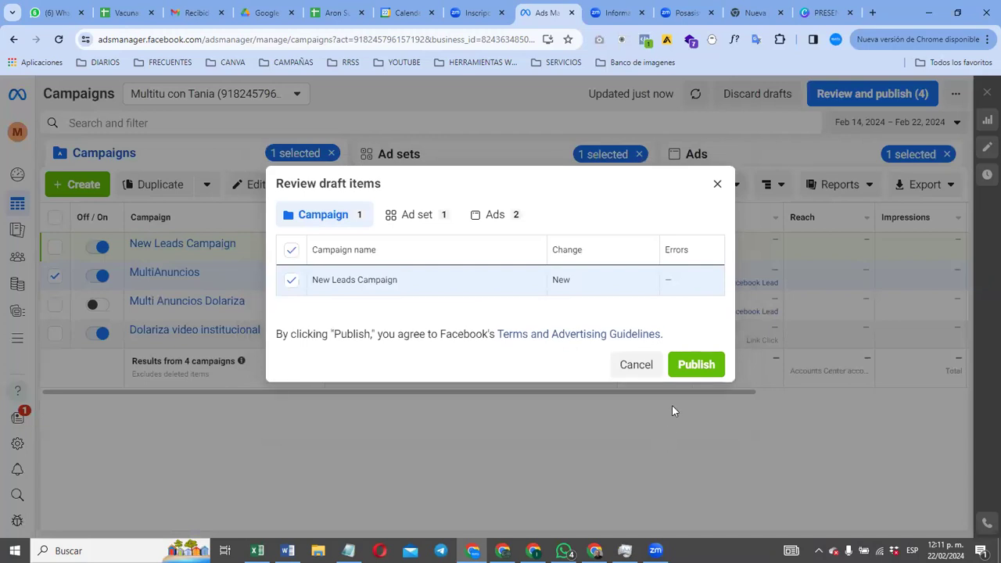
left_click(696, 364)
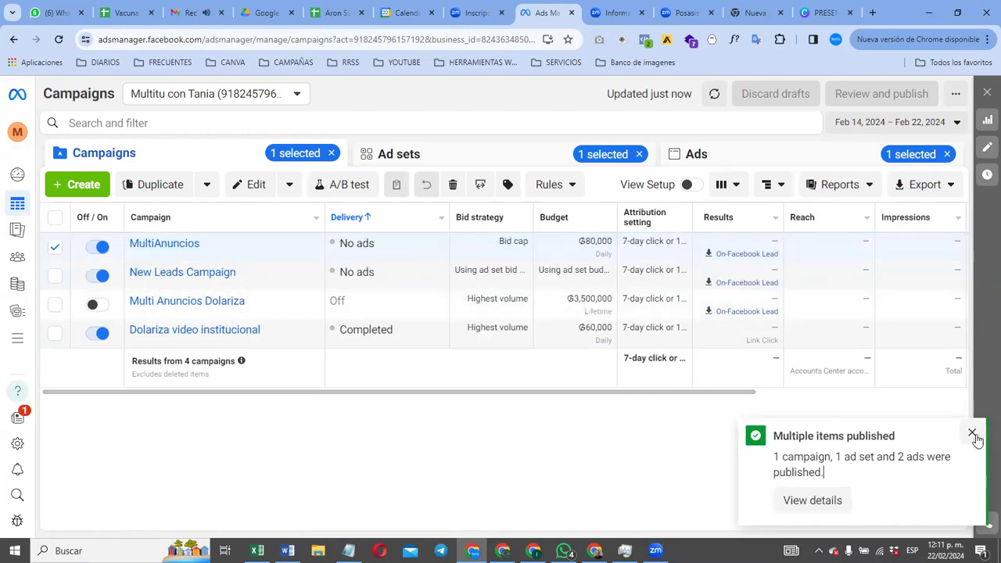
left_click(972, 435)
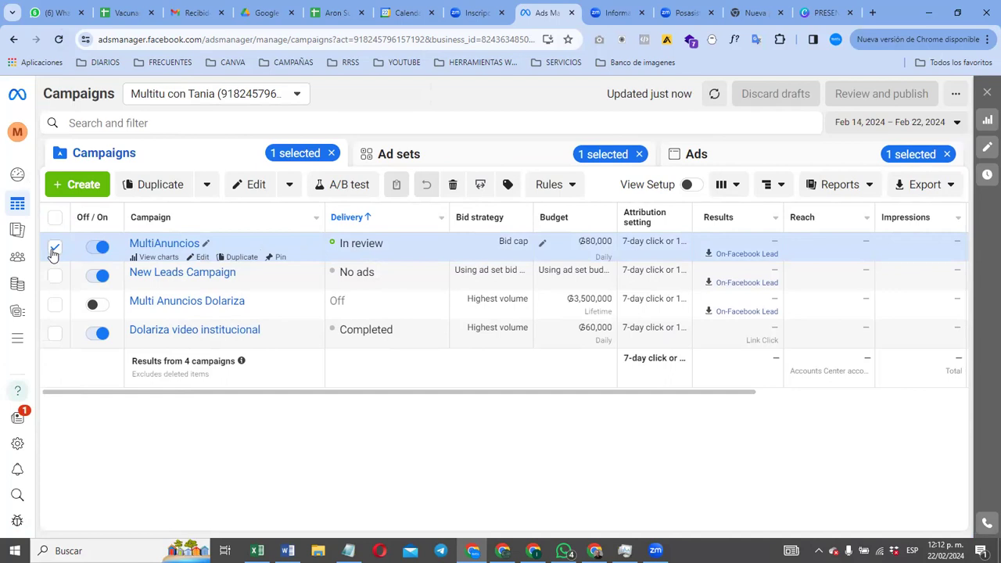
Step: Check the delivery status of MultiAnuncios's ad set and its ads, and return to the list of campaigns
left_click(440, 151)
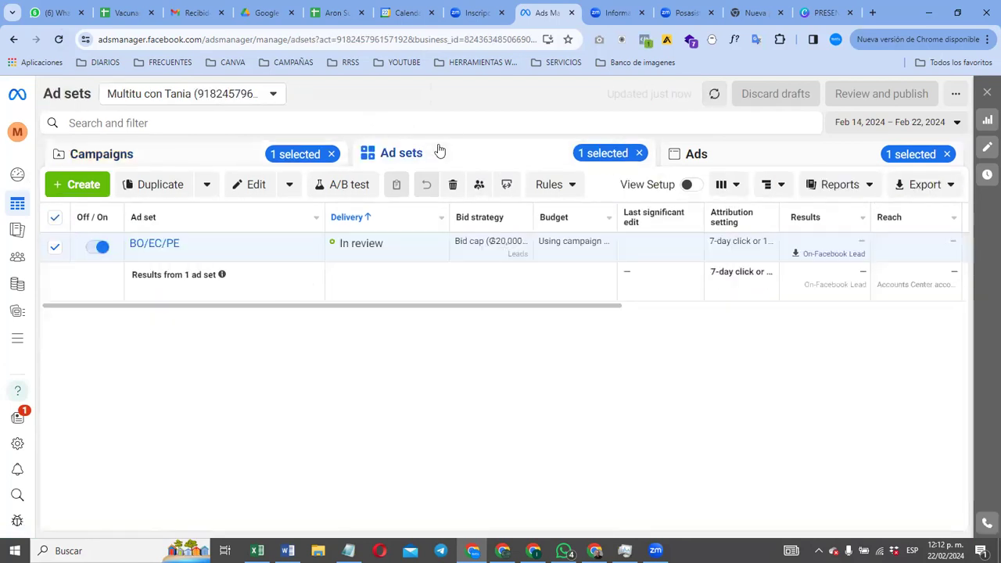
left_click(725, 154)
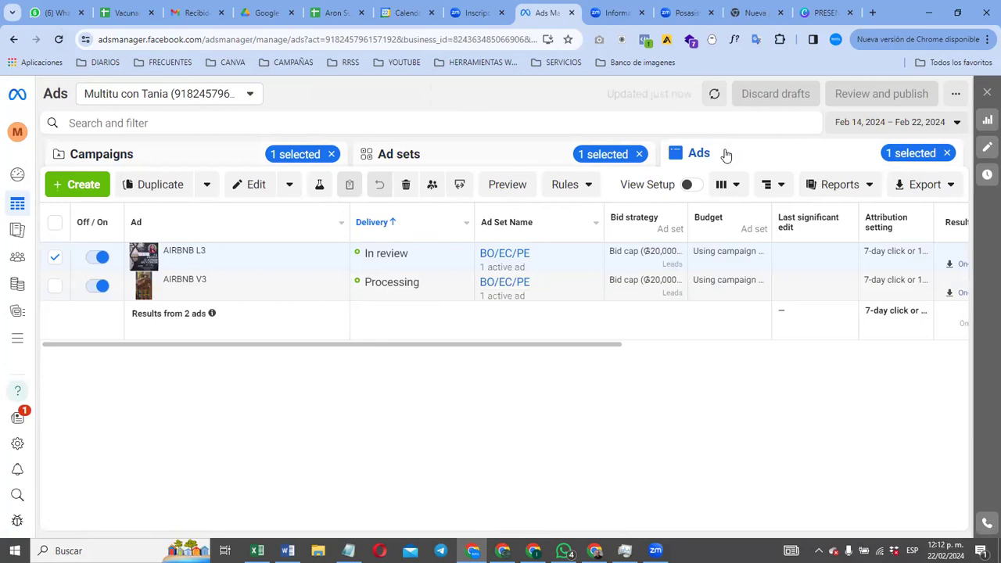
left_click(199, 155)
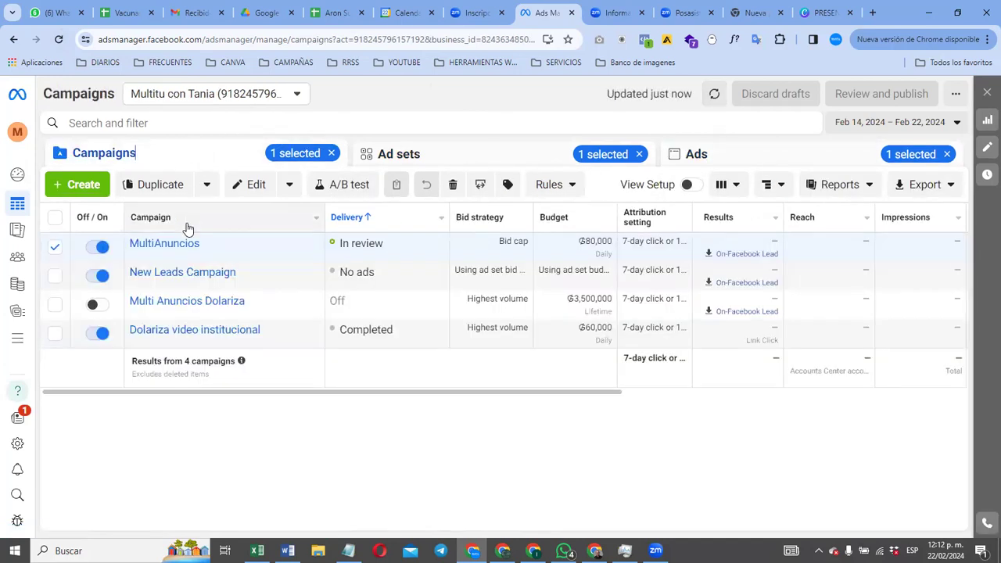
Step: Open the MultiAnuncios campaign for editing and rename its BO/EC/PE ad set as "BO/EC/PE - sa"
mouse_move(186, 242)
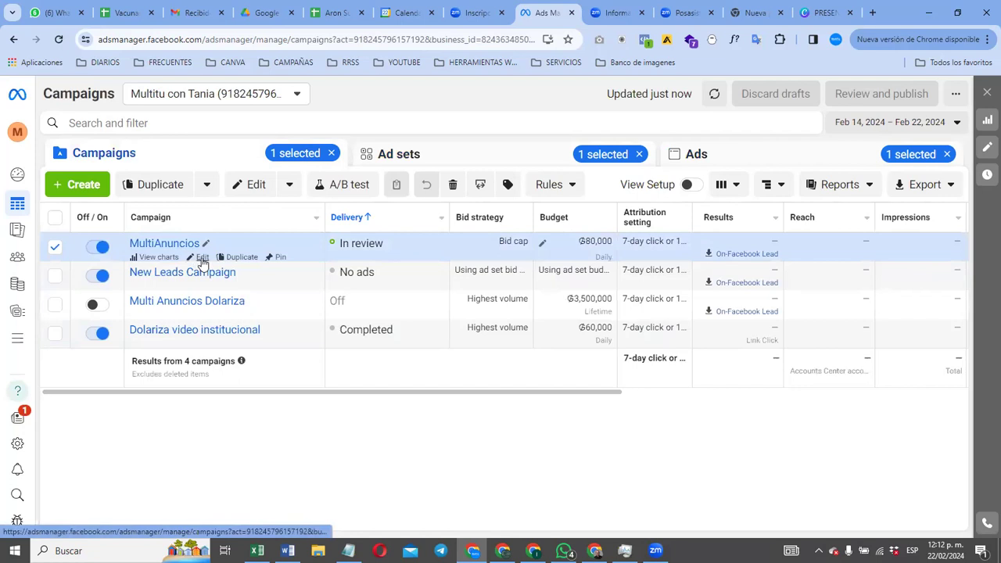
left_click(201, 258)
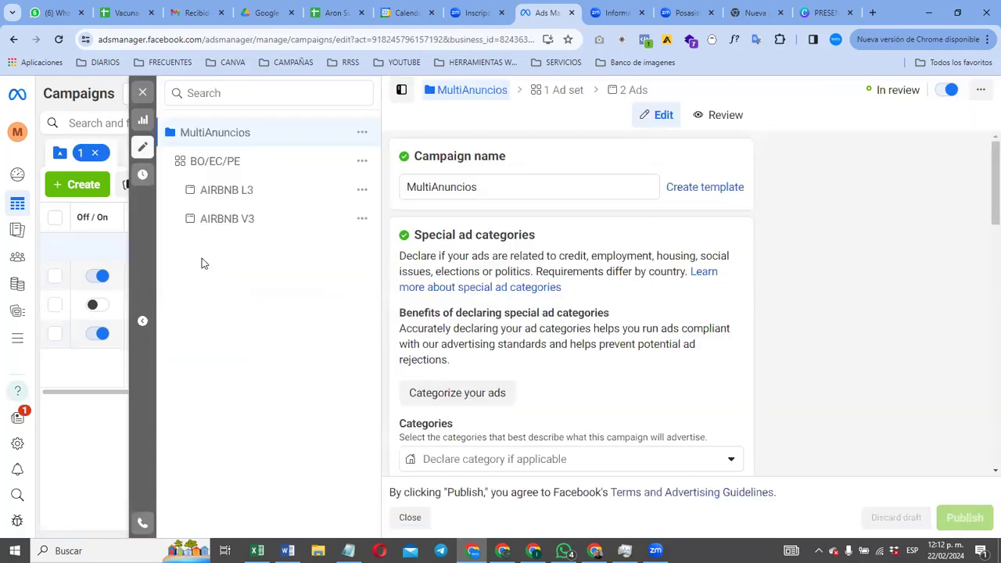
left_click(227, 164)
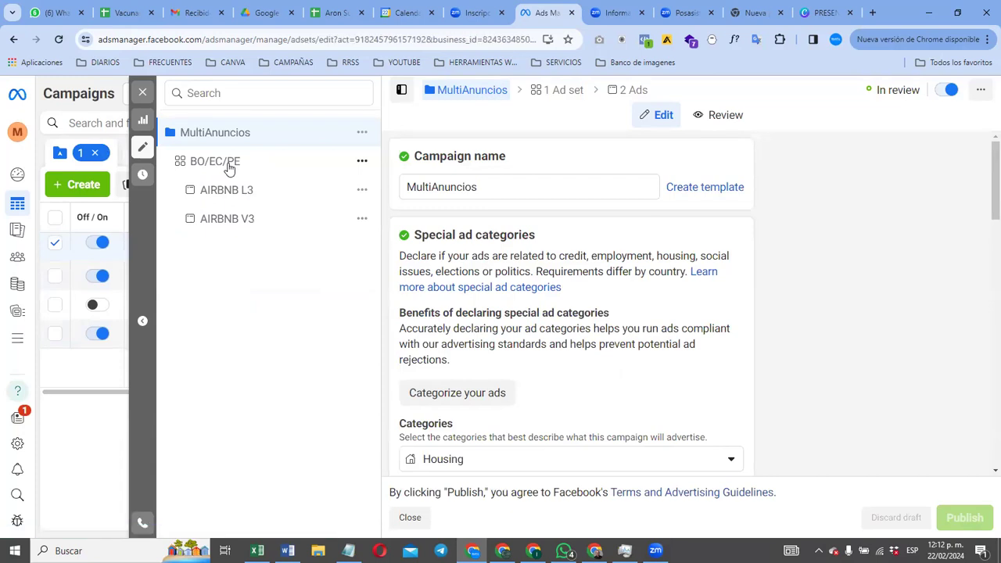
left_click(467, 187)
left_click(467, 188)
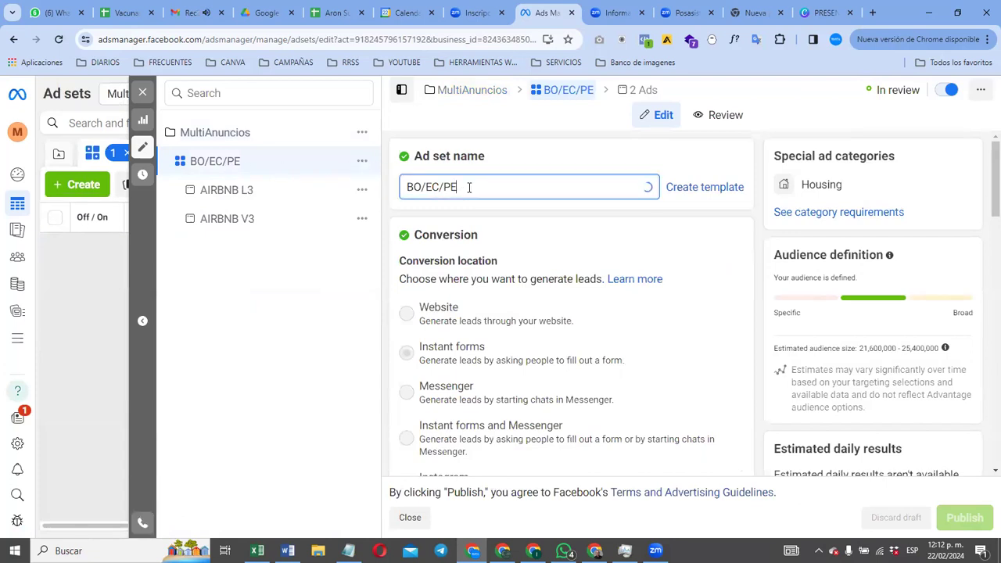
type("- SA")
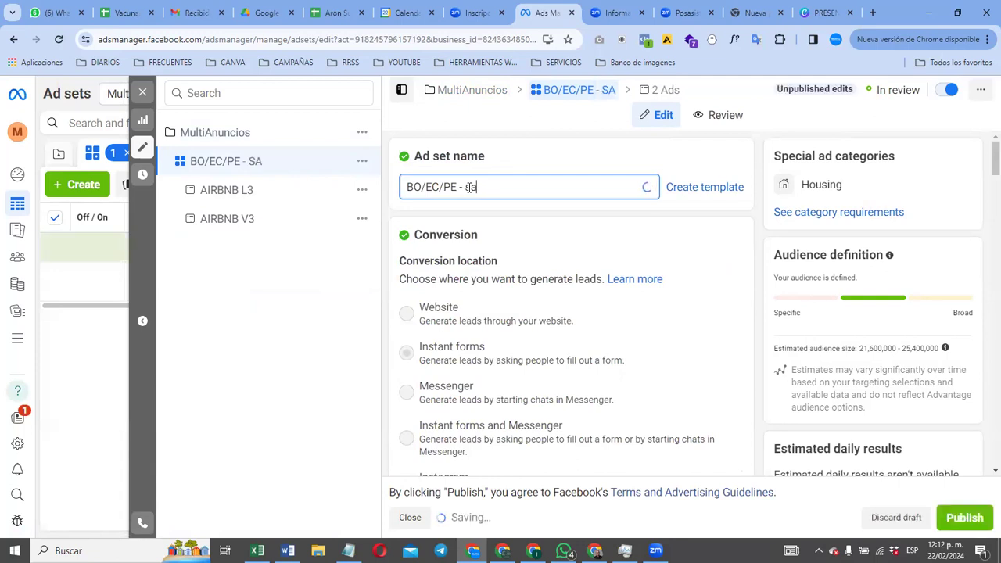
Step: Quickly duplicate the "BO/EC/PE - sa" ad set and rename the copy as "BO/EC/PE - seg"
left_click(362, 165)
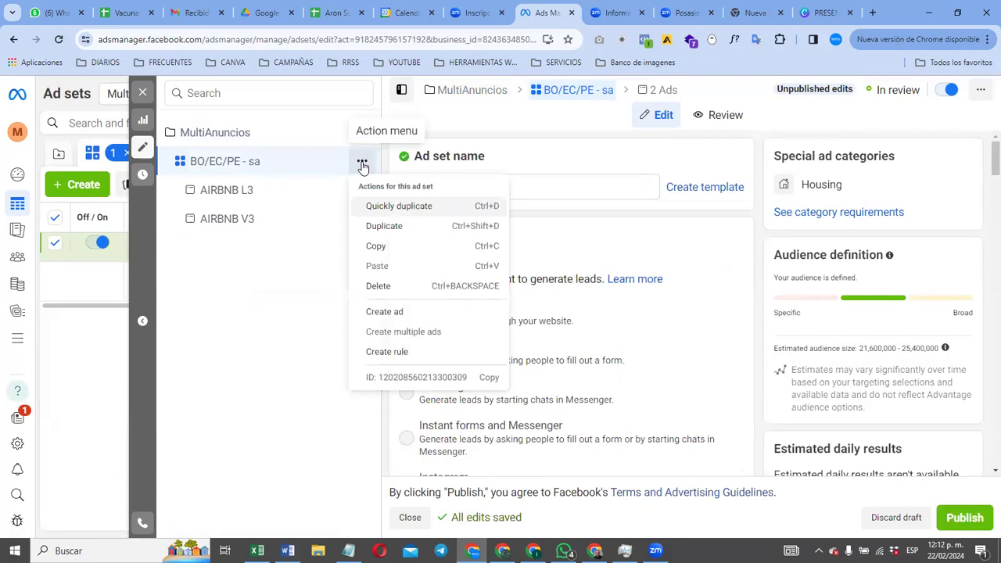
left_click(381, 208)
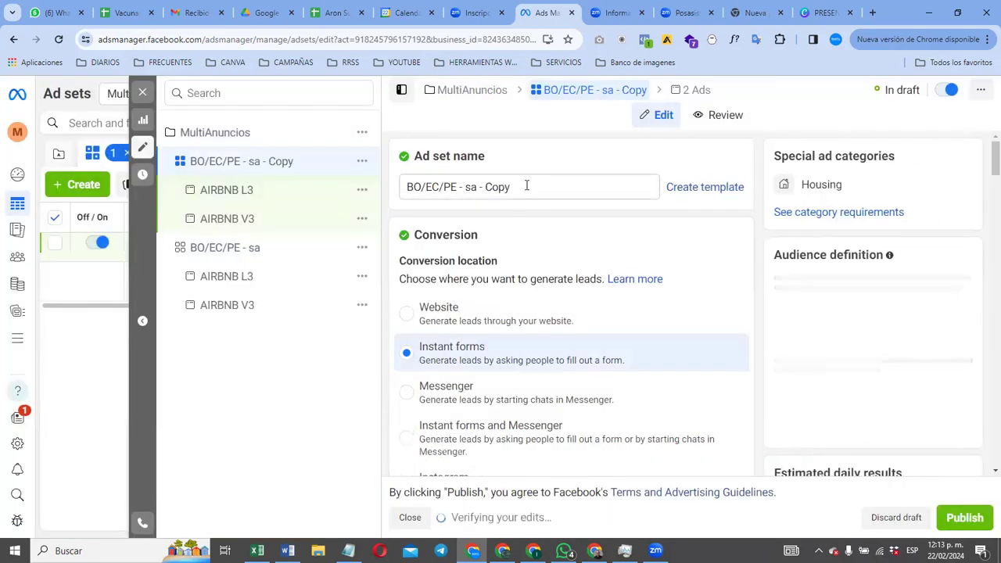
left_click(527, 187)
key("BackSpace")
key("BackSpace")
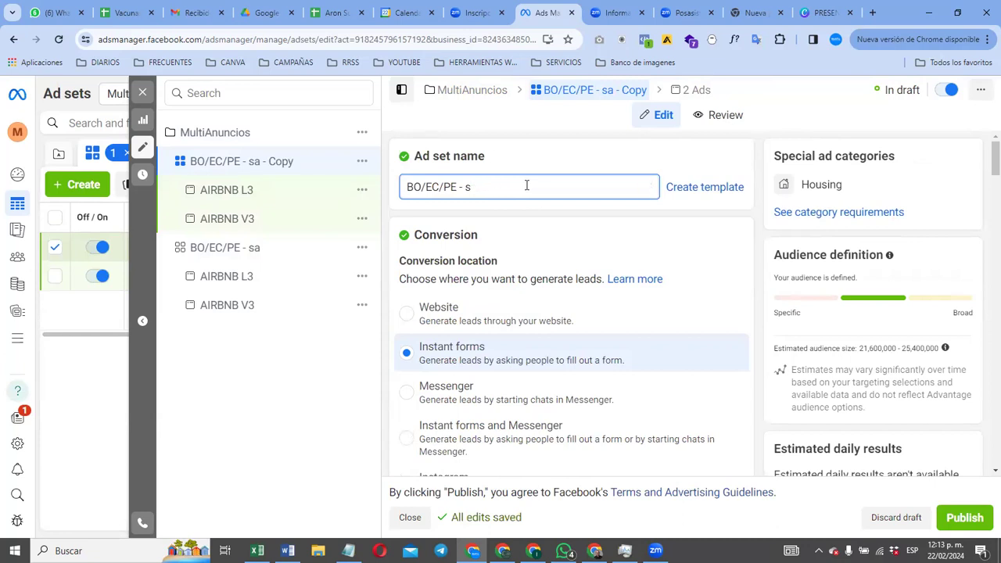
type("eg")
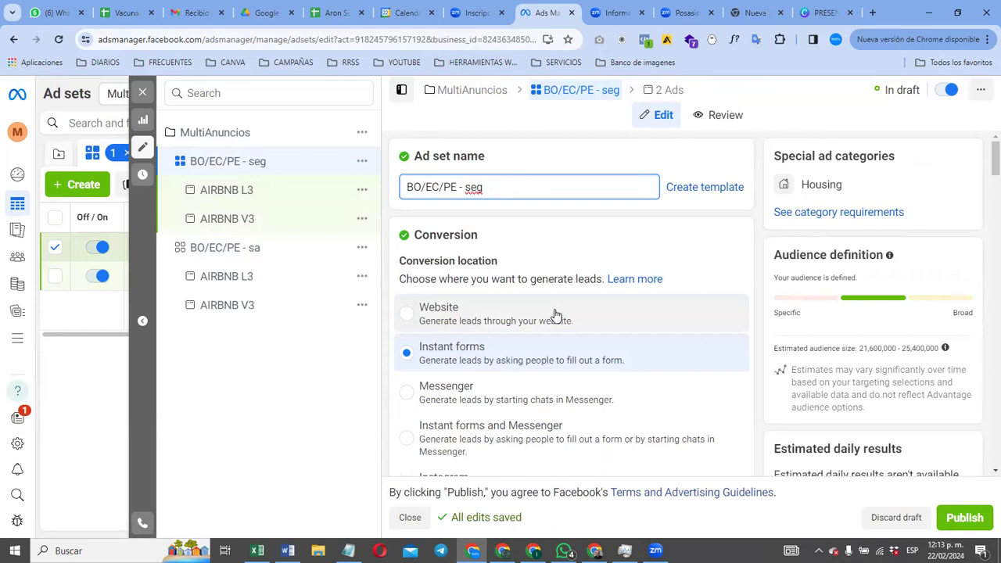
Step: Add the interest Real estate (industry) to the detailed targeting of the "BO/EC/PE - seg" ad set
scroll(555, 315, "down", 6)
scroll(551, 321, "down", 4)
scroll(549, 316, "up", 3)
scroll(550, 316, "down", 6)
scroll(546, 322, "down", 6)
scroll(546, 325, "down", 4)
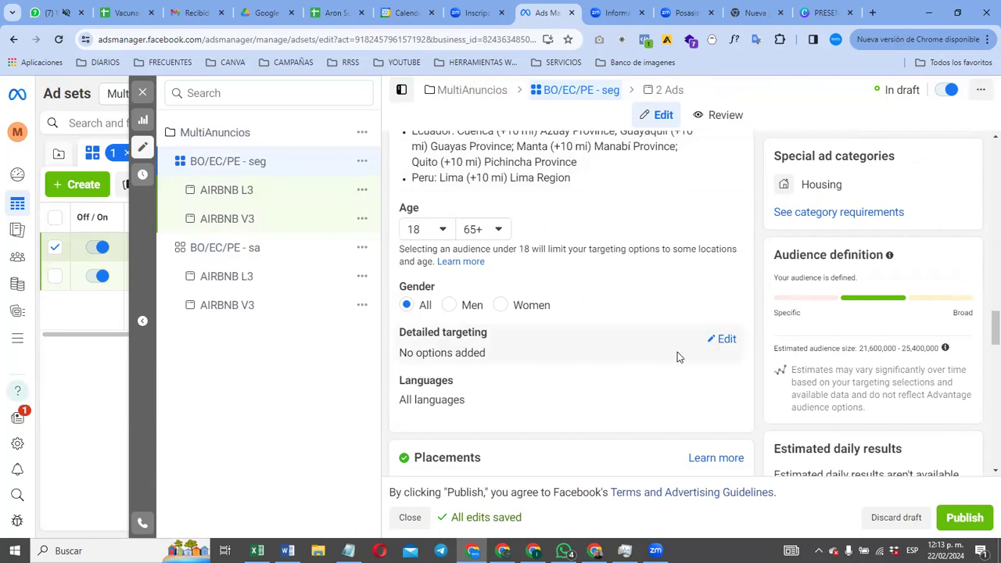
left_click(726, 339)
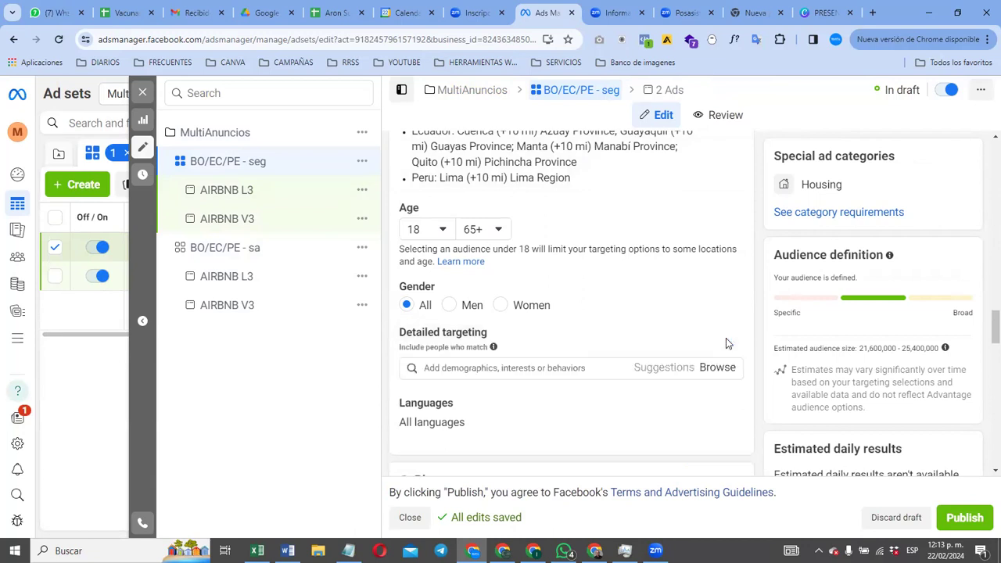
scroll(480, 370, "down", 2)
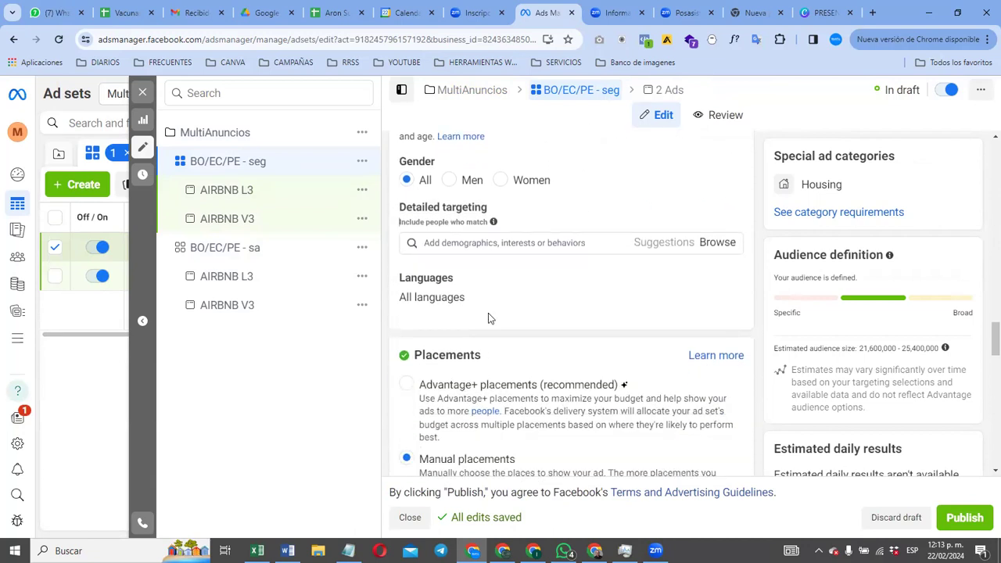
left_click(487, 243)
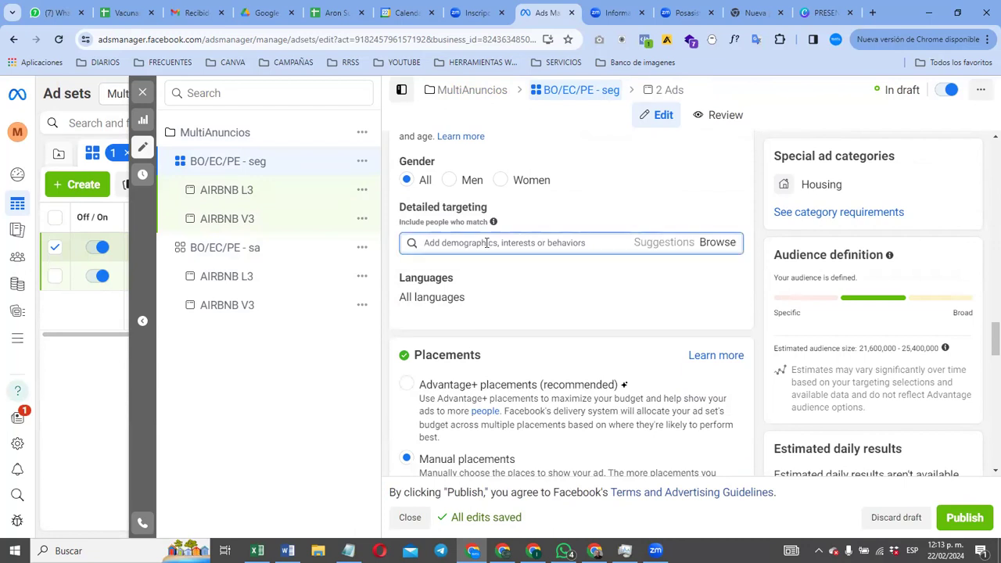
type("real est")
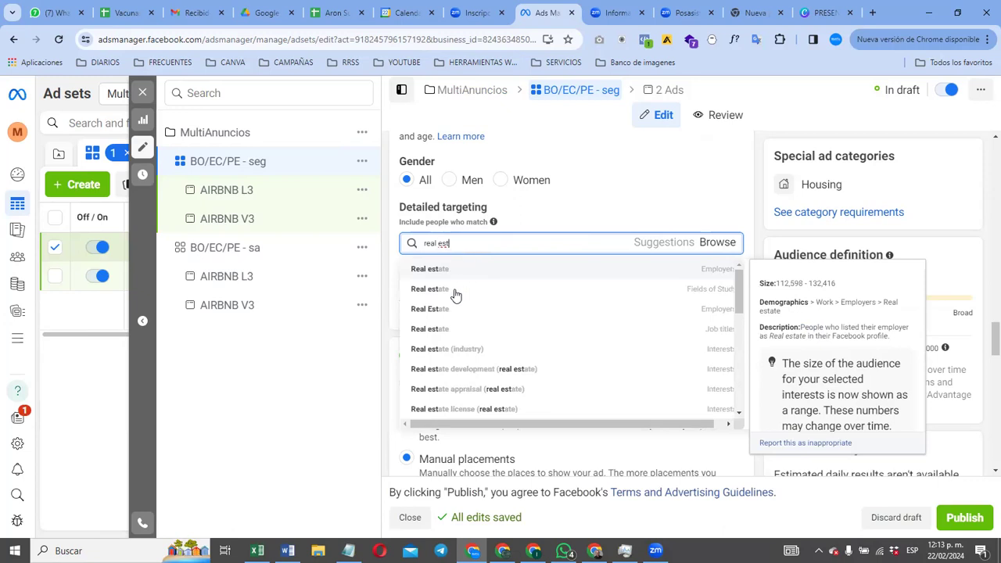
left_click(447, 350)
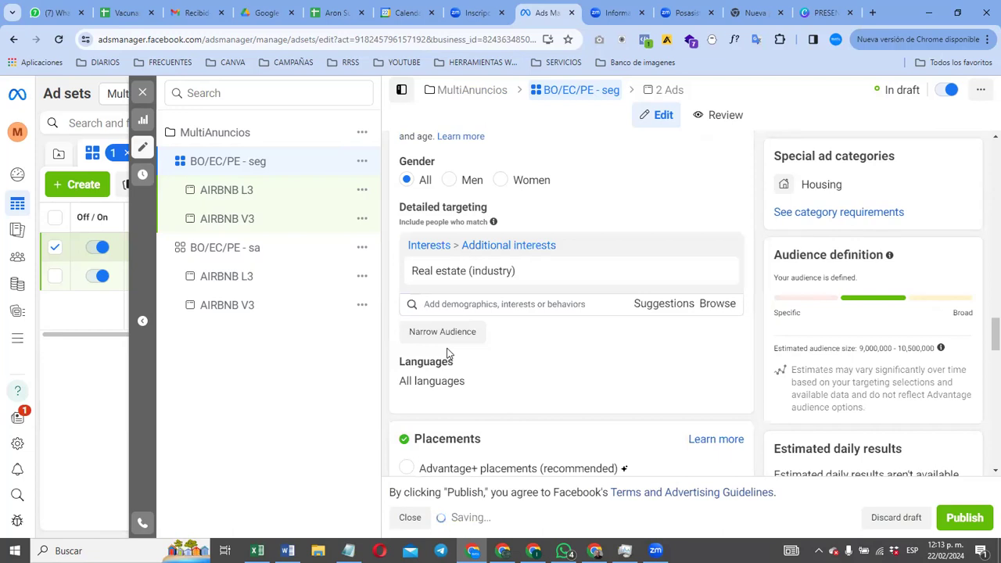
Step: Browse the available interests and add Accounting (business & finance) to the ad set's detailed targeting
left_click(720, 308)
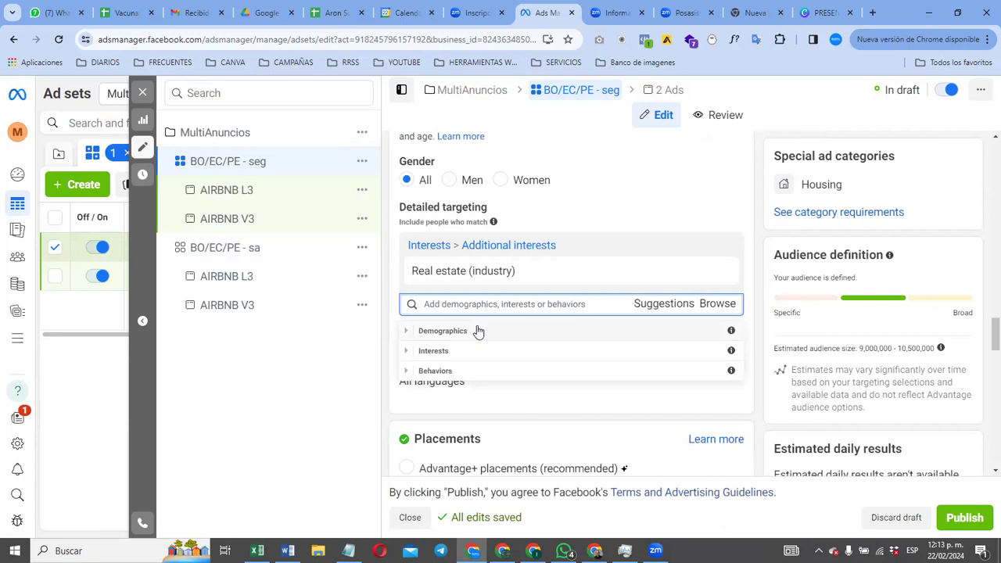
left_click(441, 352)
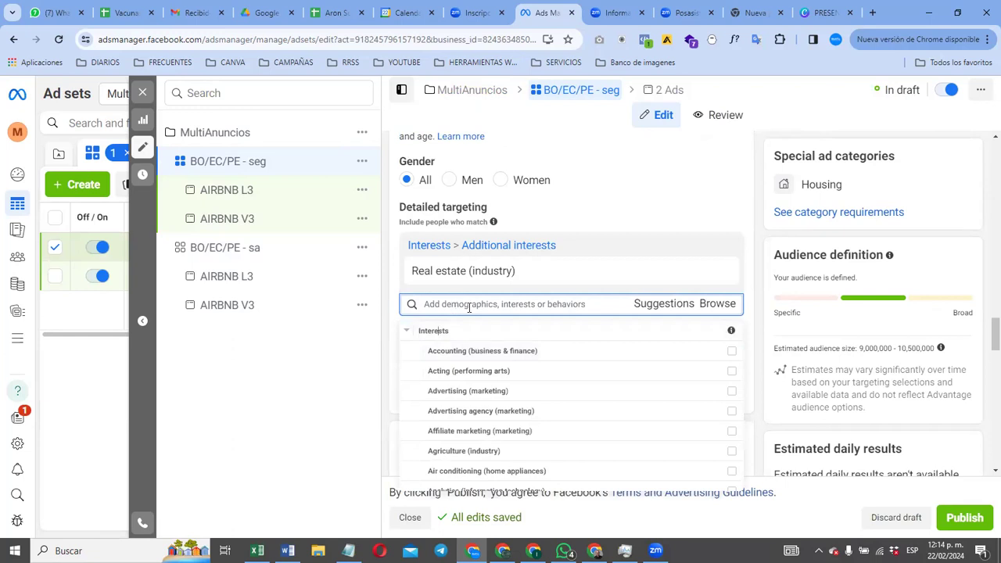
mouse_move(608, 368)
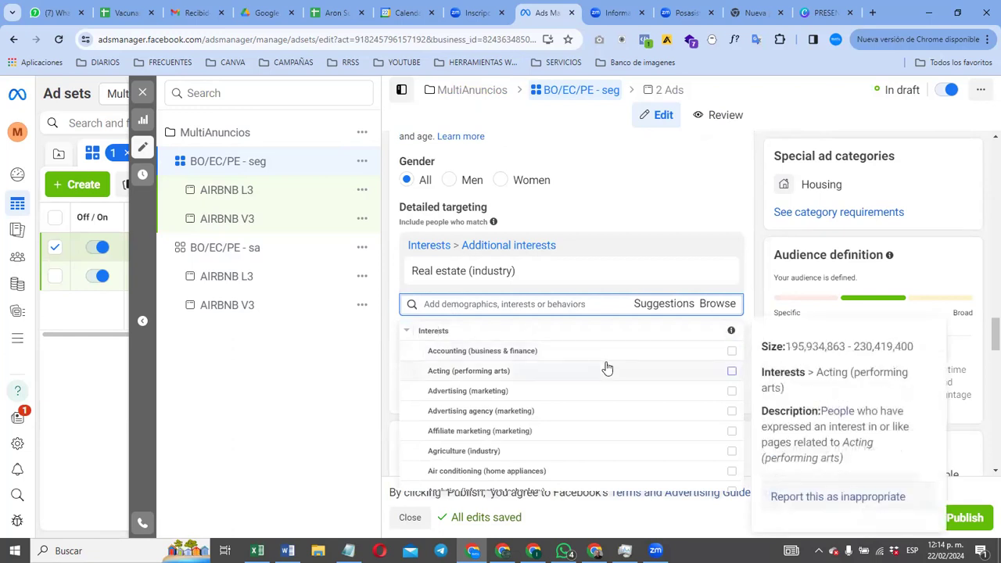
left_click(732, 352)
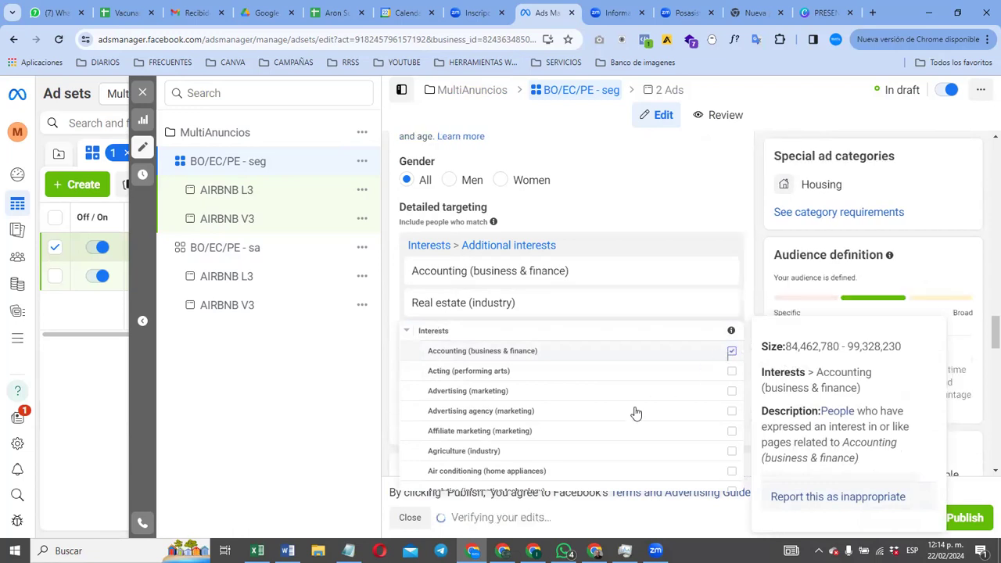
Step: Find Investment (business & finance) further down the interests list and add it to the detailed targeting
scroll(621, 424, "down", 5)
scroll(621, 424, "down", 10)
scroll(621, 424, "down", 10)
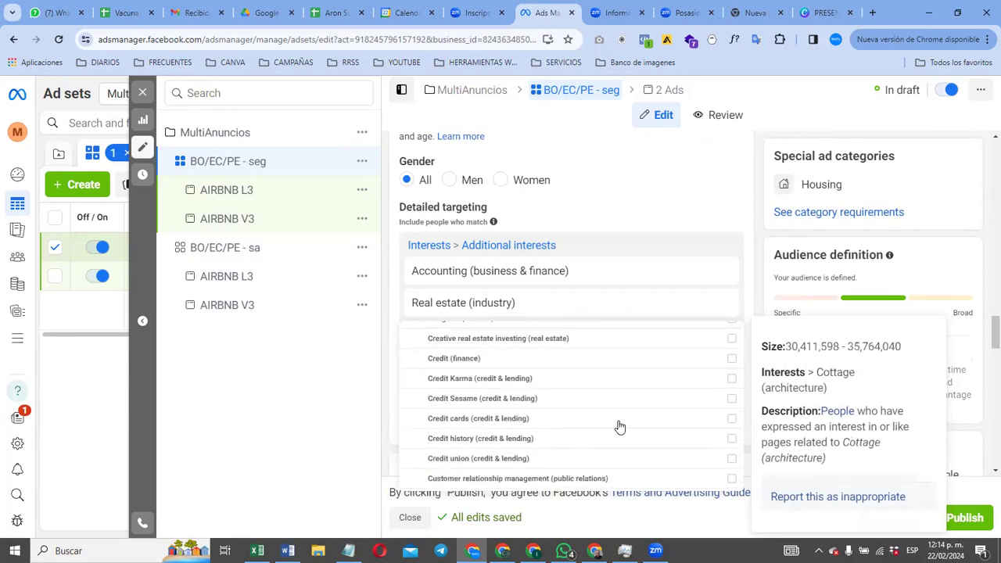
scroll(620, 428, "down", 10)
scroll(620, 432, "down", 10)
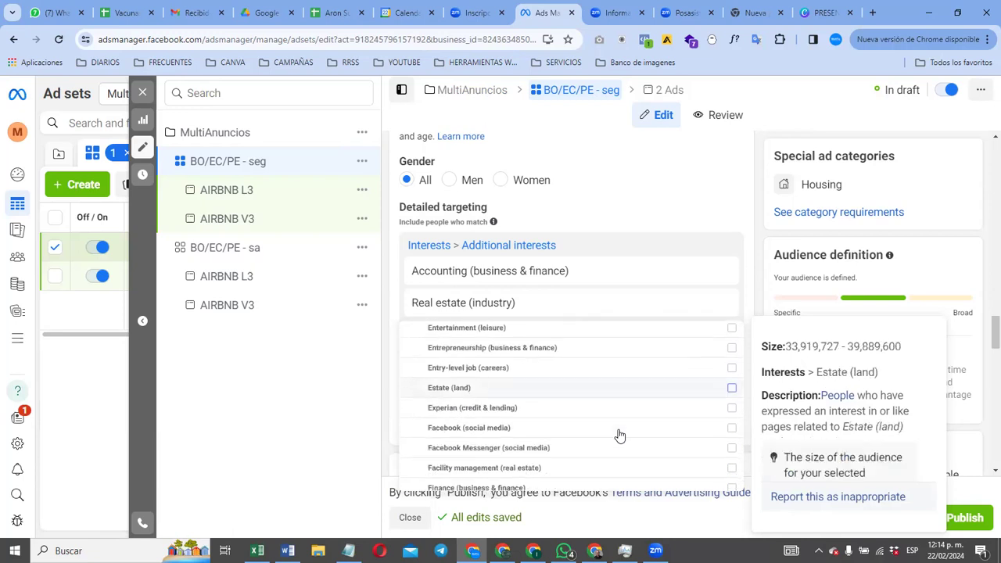
scroll(620, 436, "down", 10)
scroll(619, 436, "down", 10)
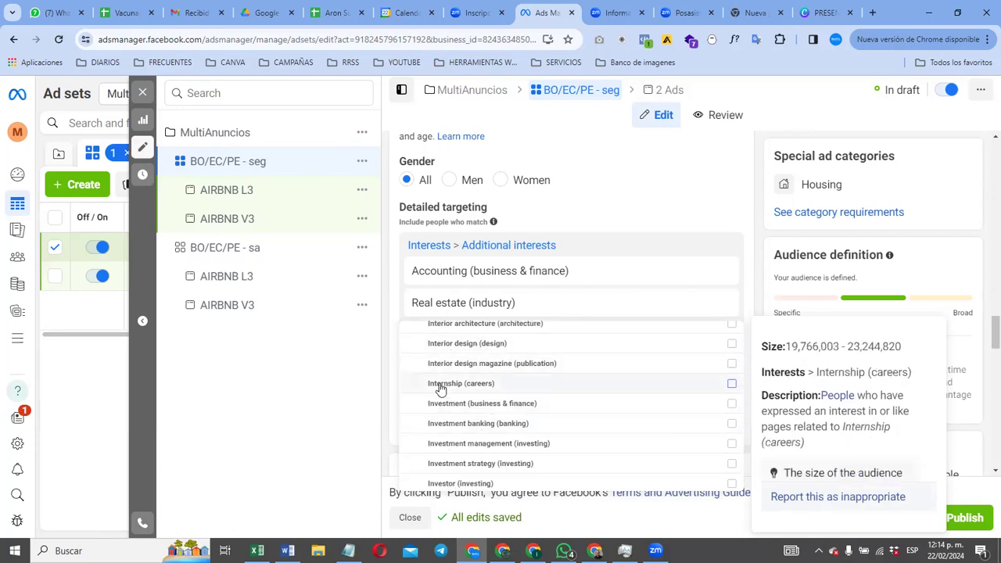
left_click(732, 405)
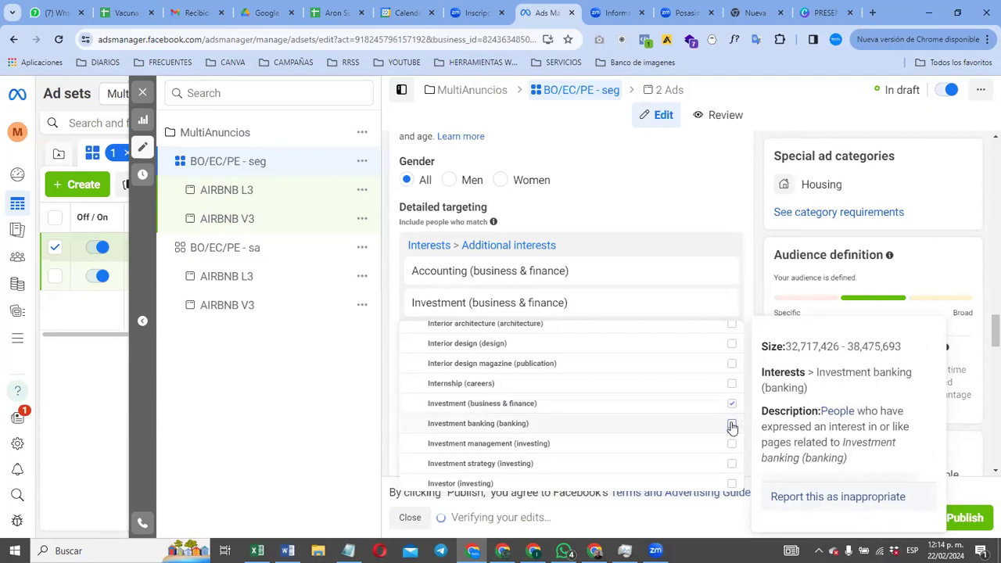
Step: Add Investment banking (banking), Investment management, Investment strategy and Investor (investing) to the detailed targeting of the "BO/EC/PE - seg" ad set
left_click(733, 425)
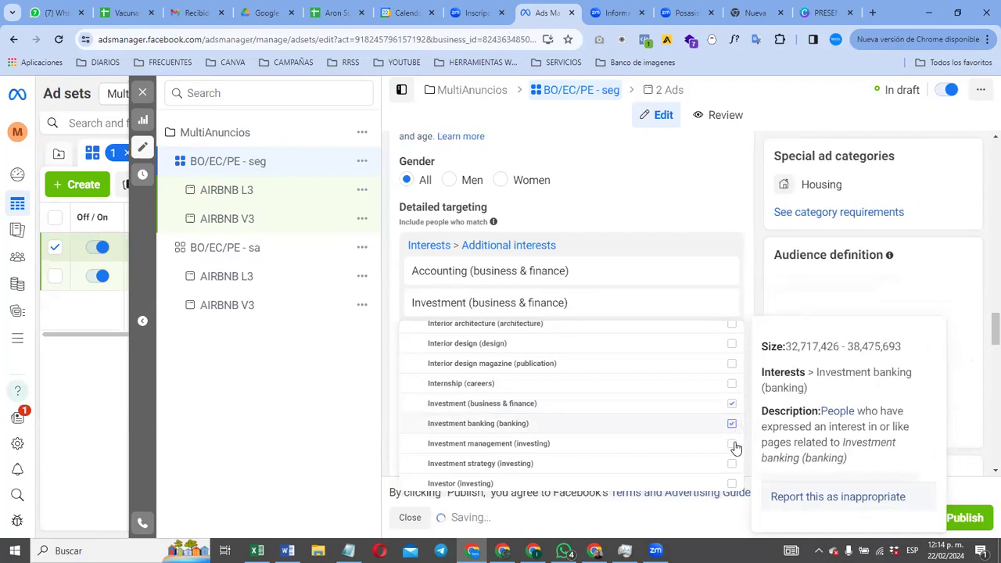
left_click(732, 445)
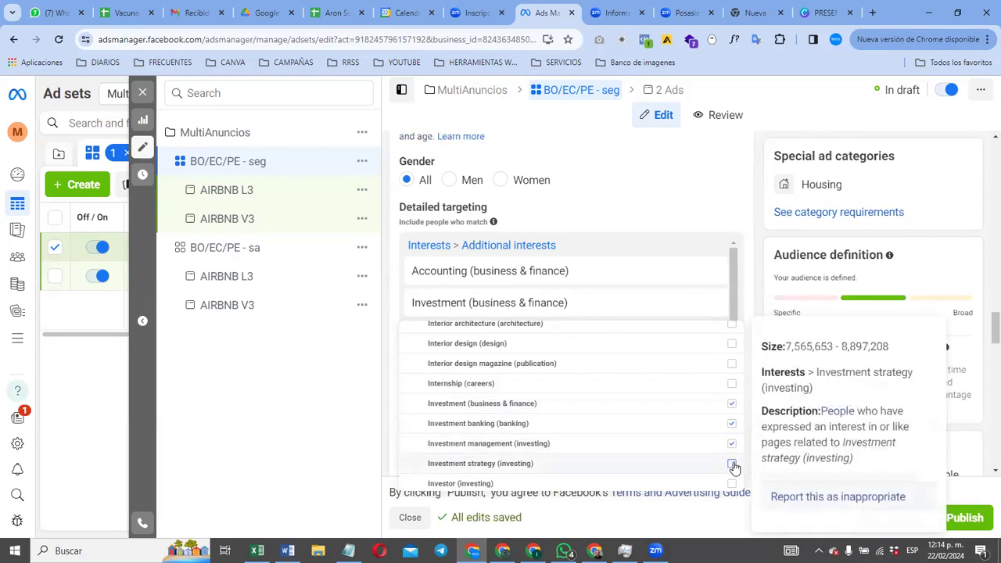
left_click(732, 465)
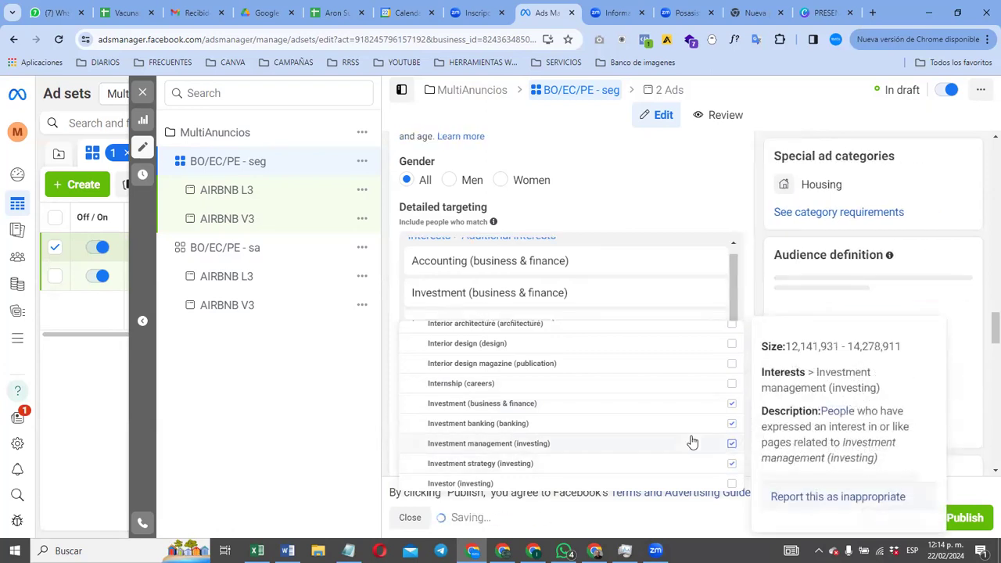
scroll(691, 441, "down", 1)
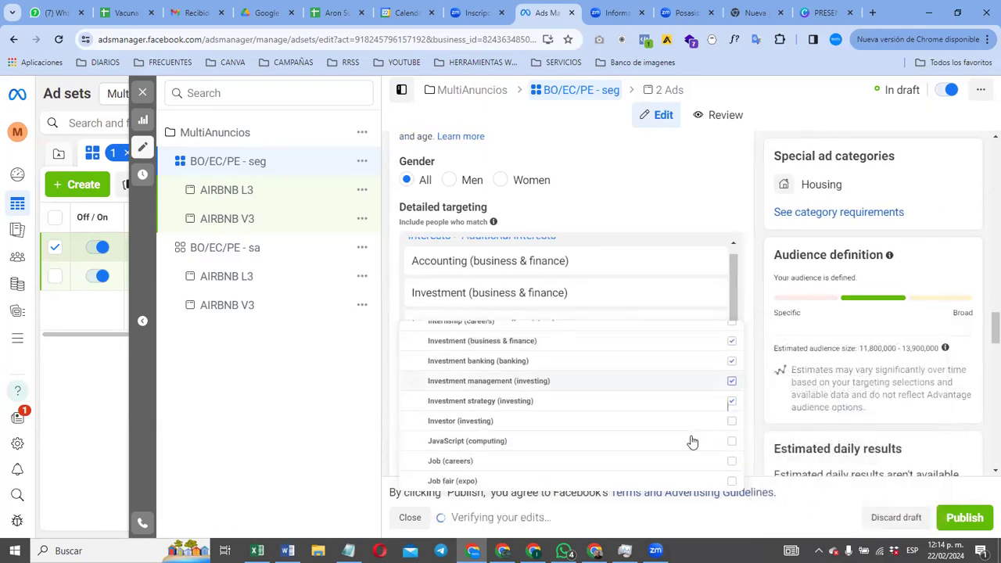
left_click(732, 422)
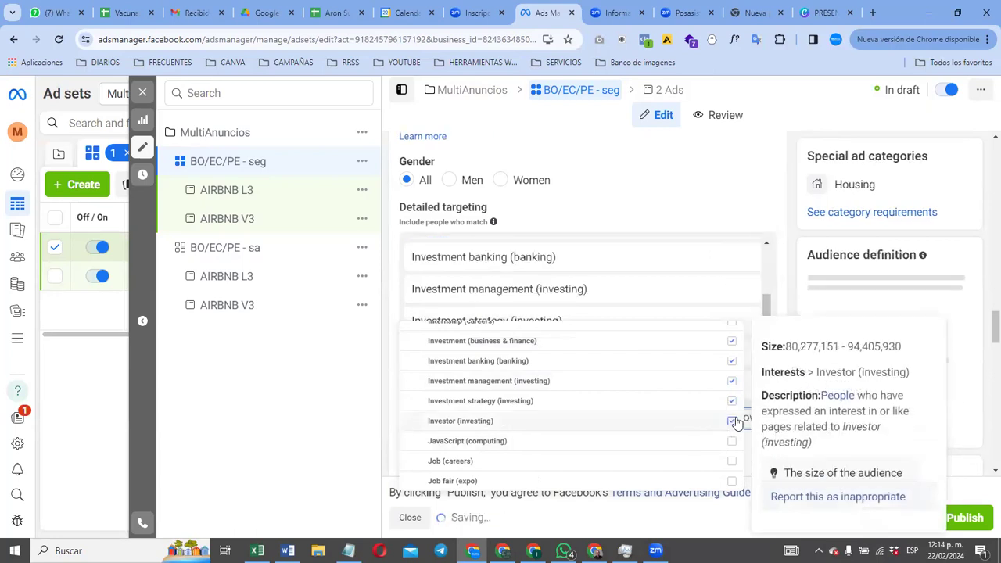
Step: Find the real estate interests further down the list and add Real estate appraisal, Real estate development and Real estate economics to the targeting
scroll(548, 460, "down", 5)
scroll(555, 458, "down", 8)
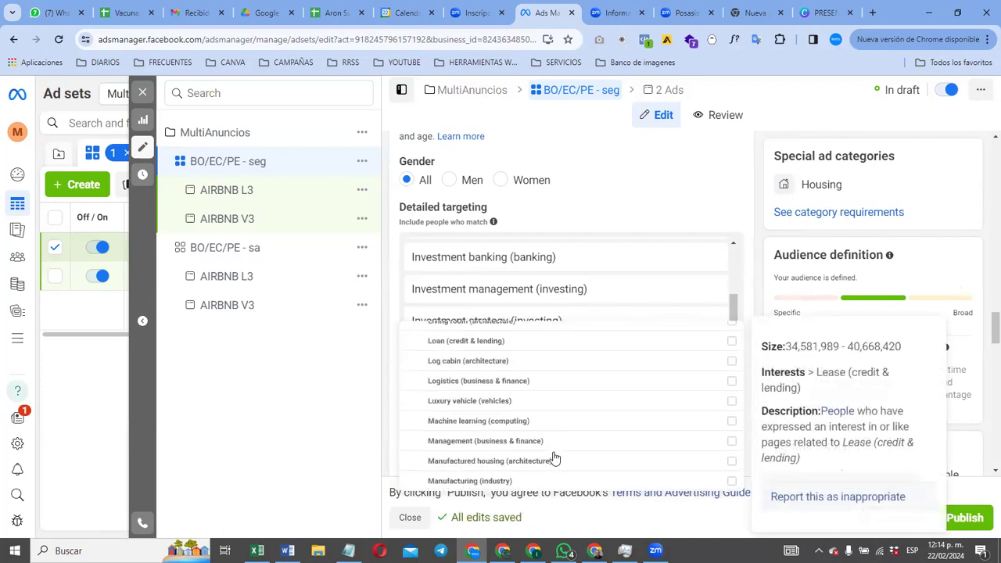
scroll(555, 459, "down", 8)
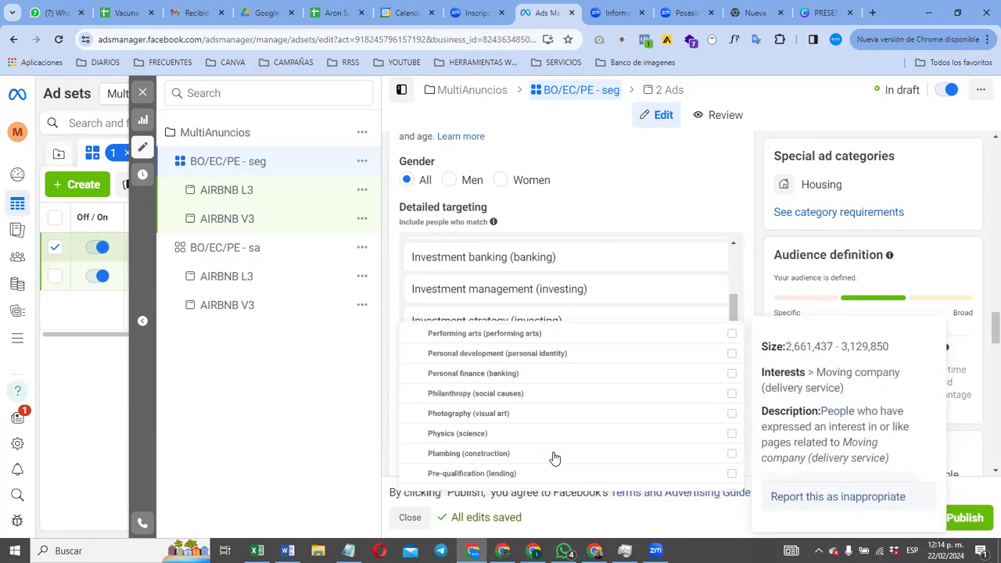
scroll(554, 459, "down", 3)
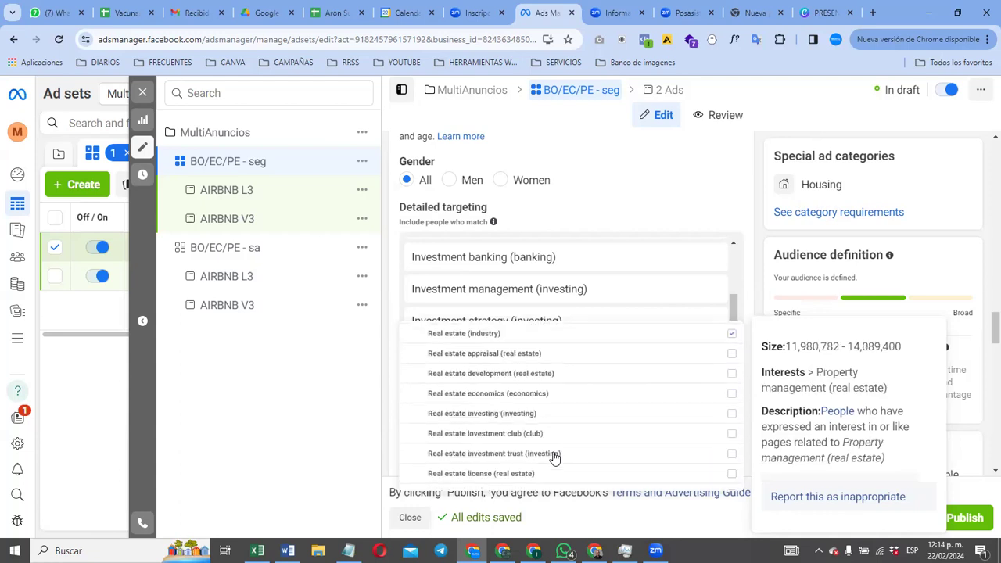
scroll(555, 459, "up", 2)
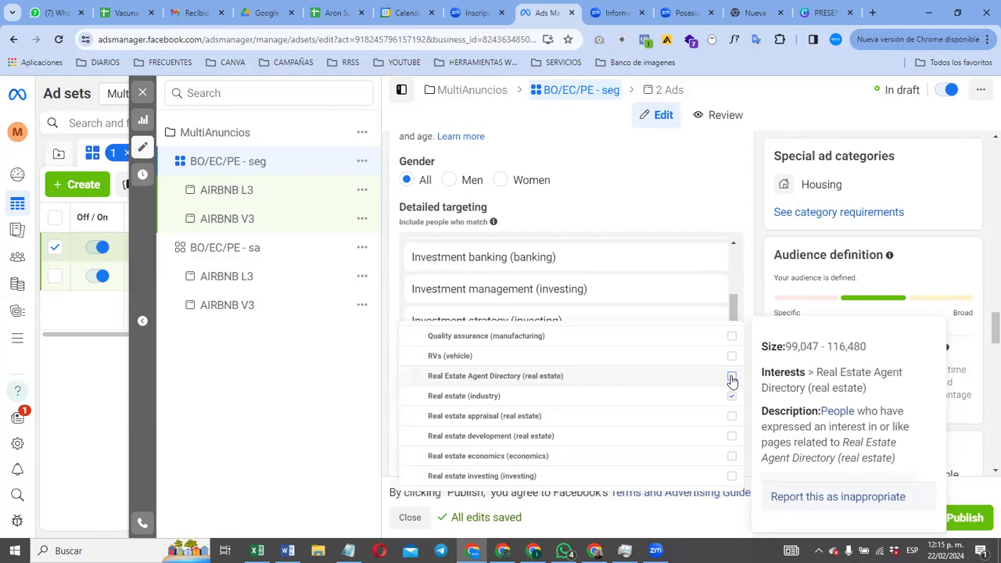
left_click(733, 418)
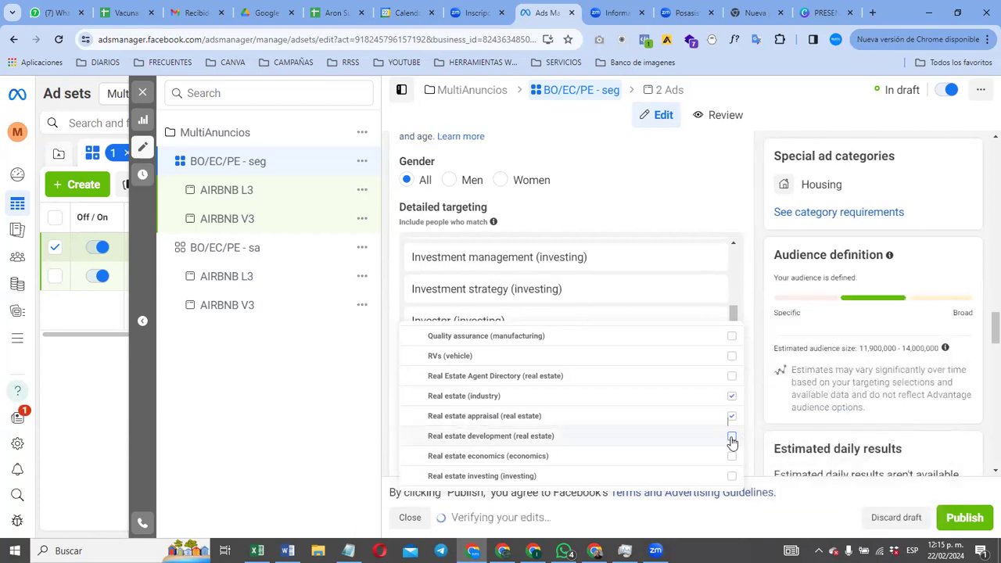
left_click(733, 439)
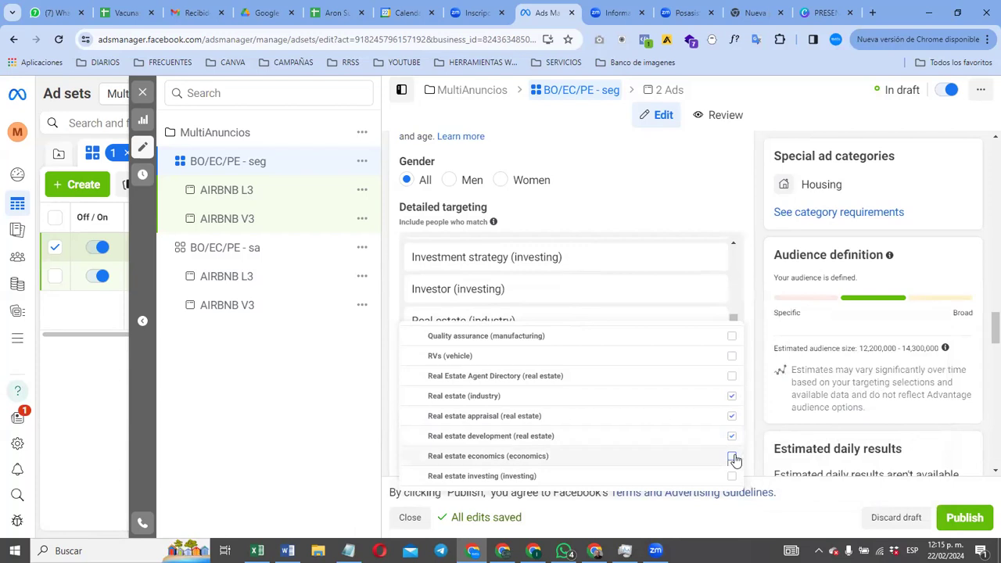
left_click(733, 457)
Step: Add the interests Real estate investing (investing), Real estate investment club (club) and Real estate investment trust (investing) to the detailed targeting
scroll(729, 461, "down", 2)
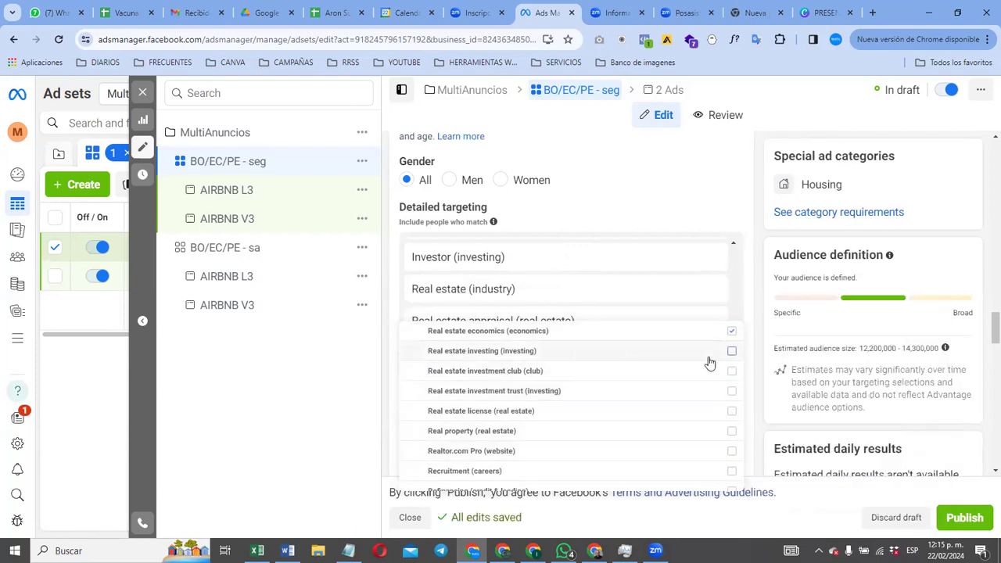
mouse_move(733, 354)
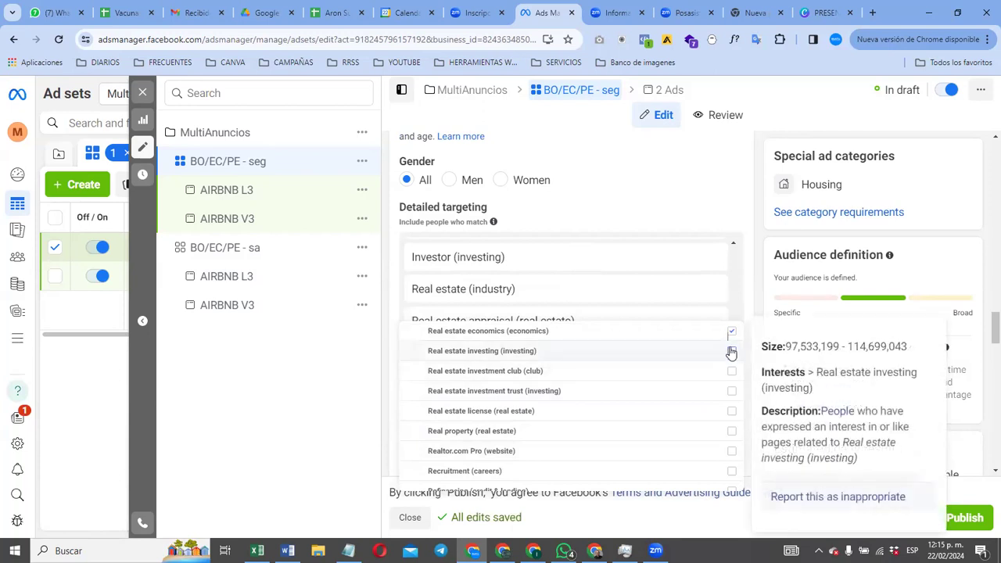
left_click(732, 353)
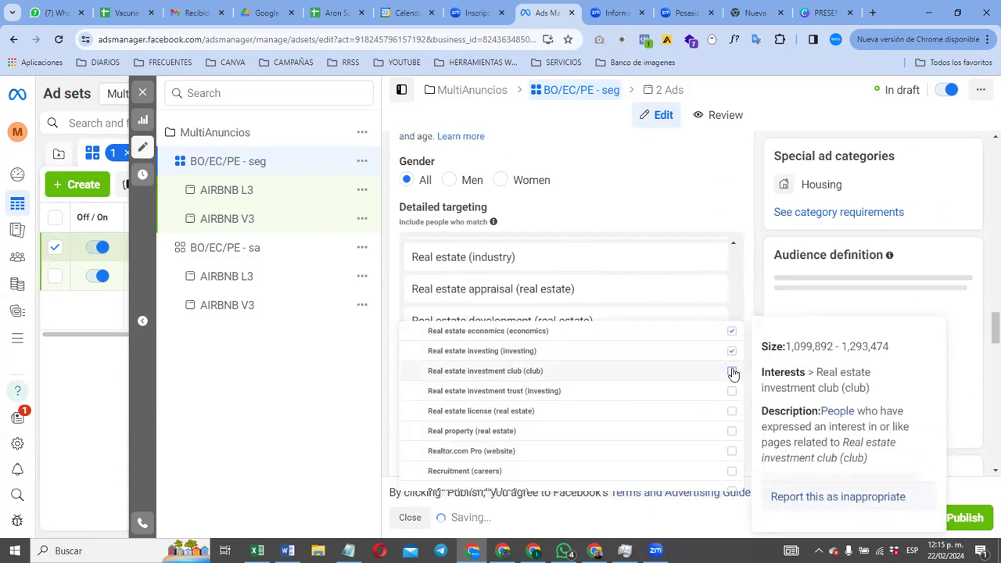
left_click(732, 372)
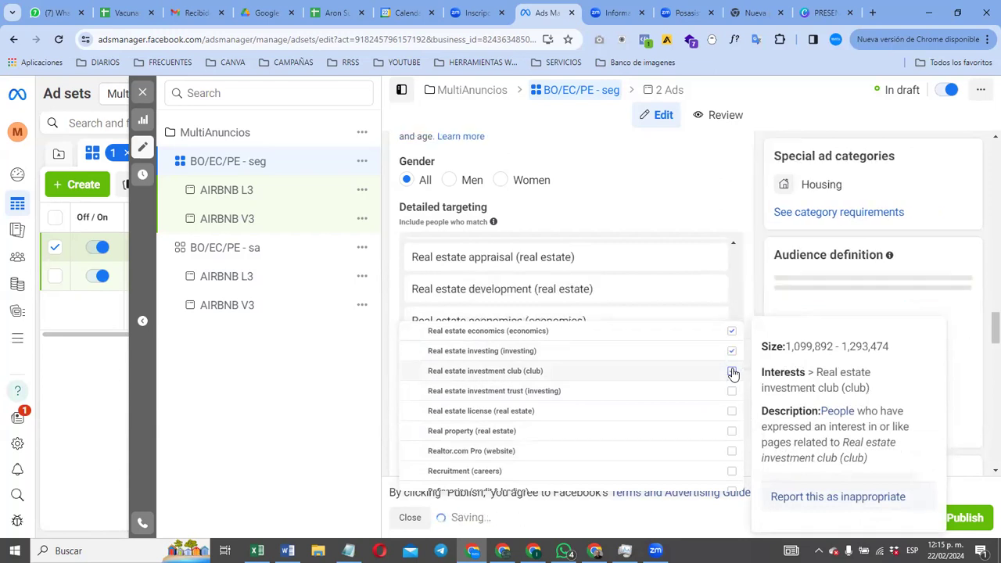
mouse_move(733, 394)
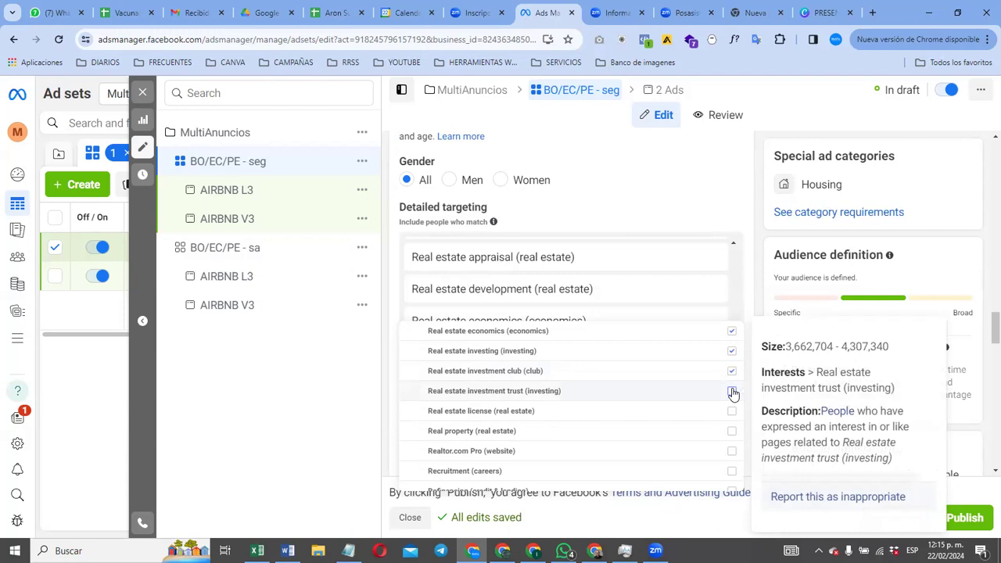
left_click(733, 392)
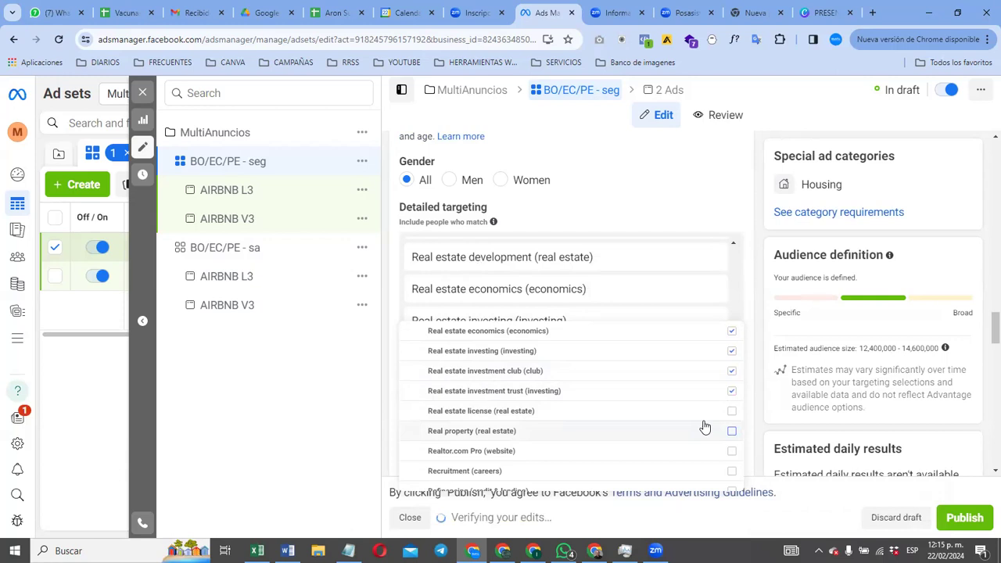
Step: Add the interests Real property (real estate) and Realtor.com Pro (website) to the detailed targeting
scroll(701, 428, "down", 1)
mouse_move(608, 412)
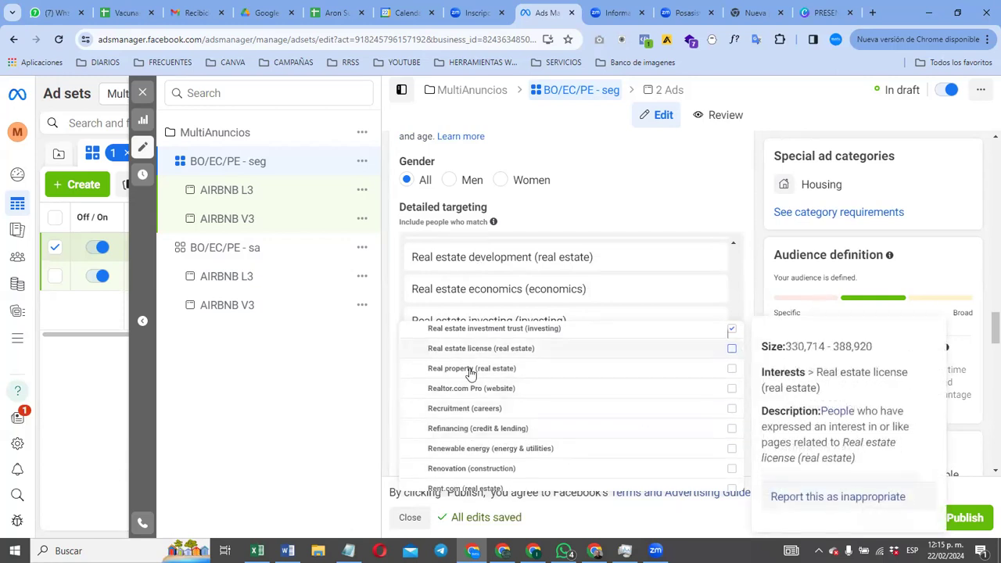
left_click(732, 369)
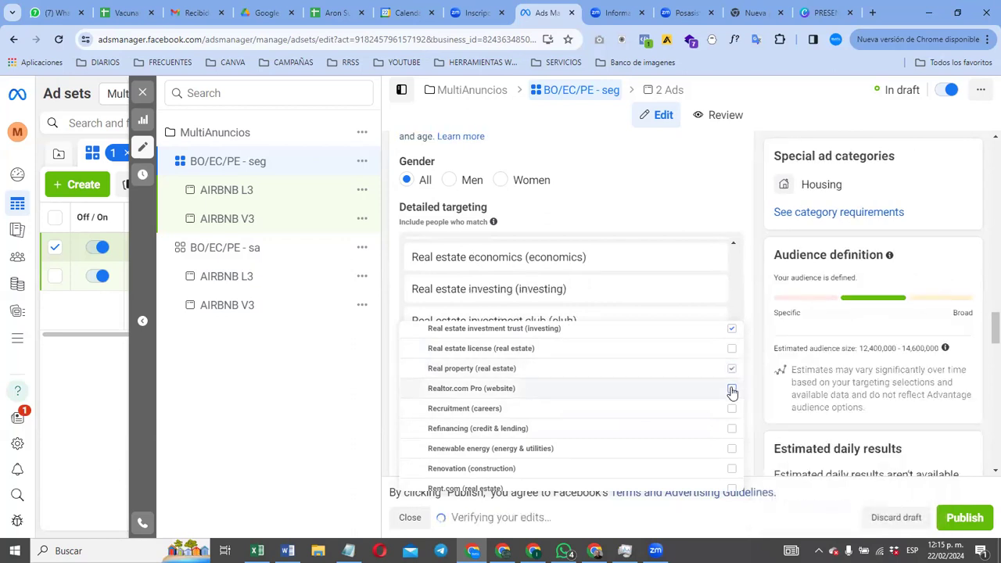
mouse_move(732, 392)
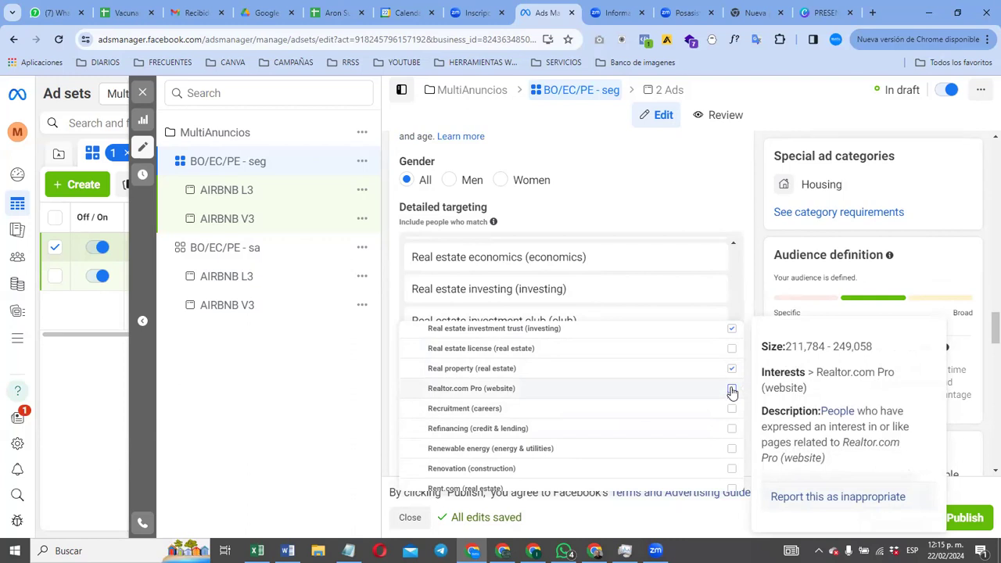
left_click(732, 392)
Step: Add Trulia (real estate), Zillow (real estate) and realtor.com (real estate) from the end of the interests list to the detailed targeting
scroll(677, 423, "down", 3)
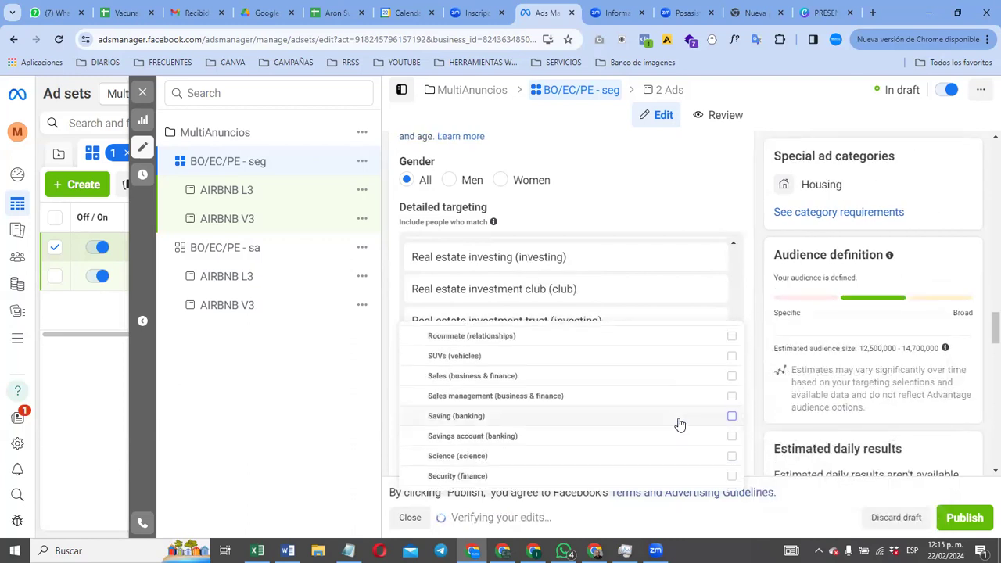
scroll(679, 424, "down", 8)
scroll(679, 423, "down", 5)
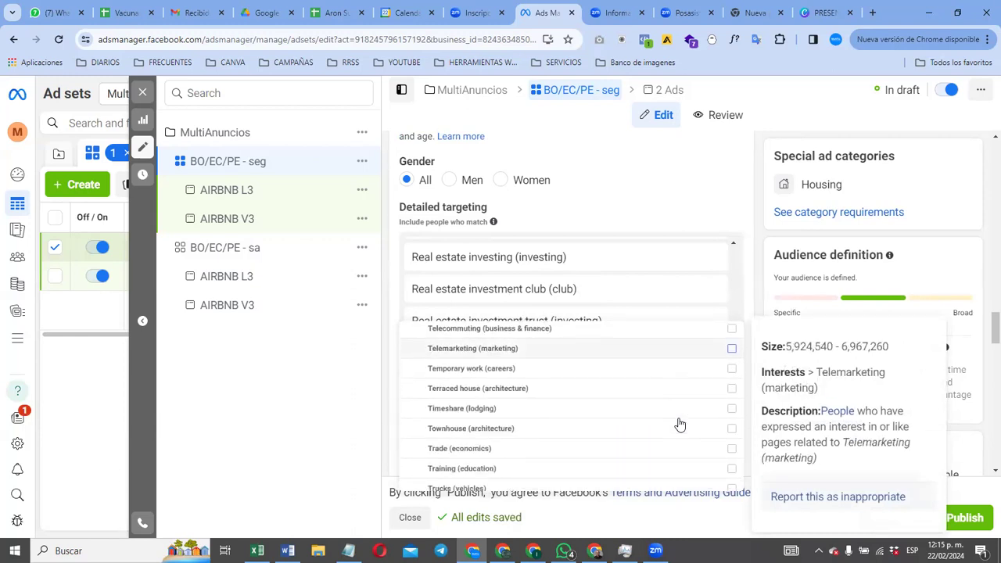
scroll(679, 423, "down", 4)
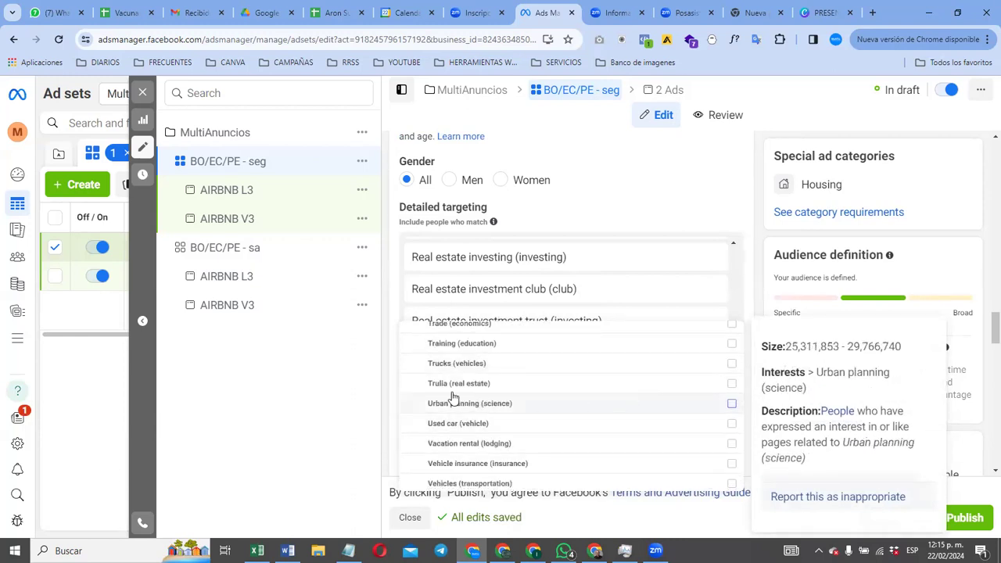
left_click(732, 387)
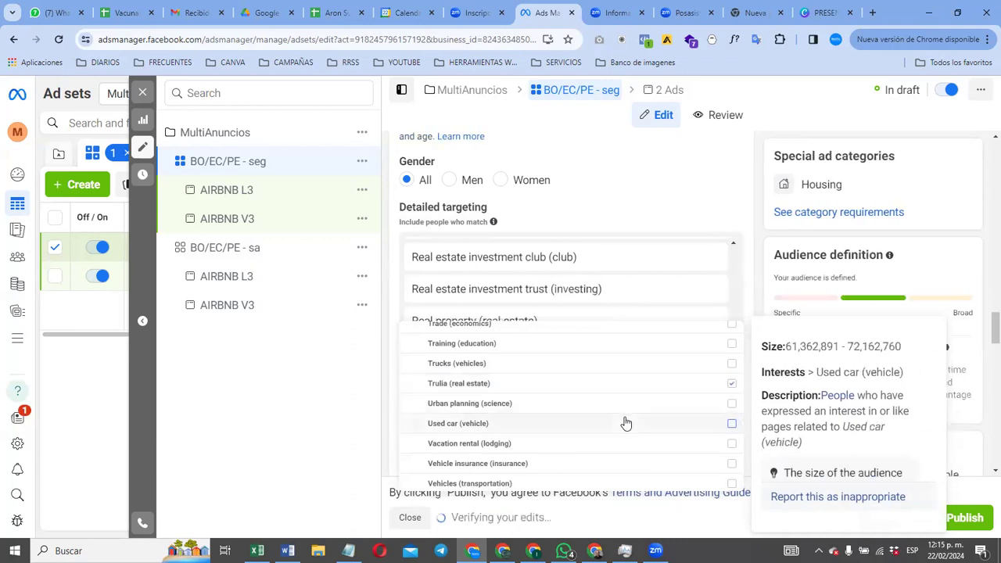
scroll(625, 423, "down", 3)
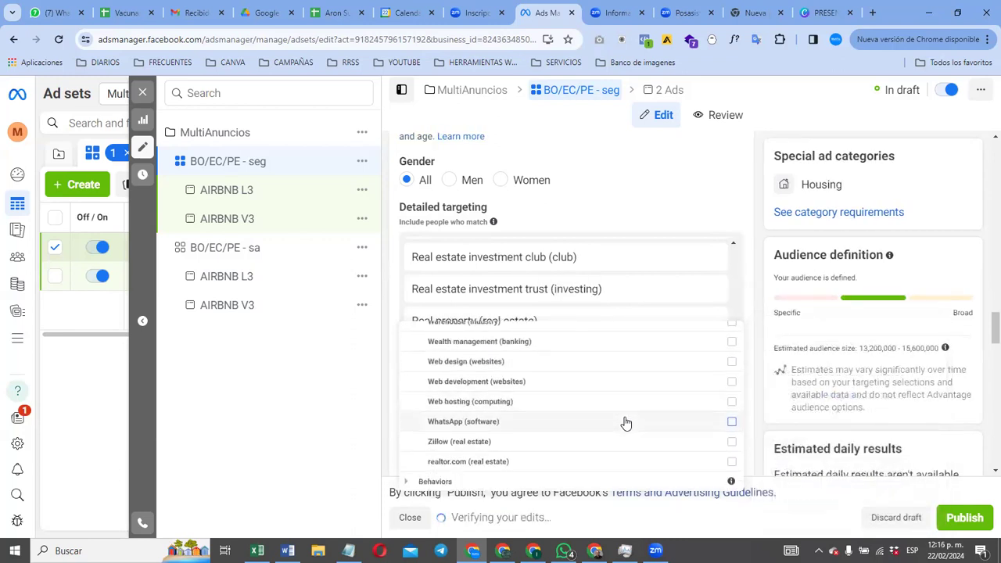
left_click(732, 442)
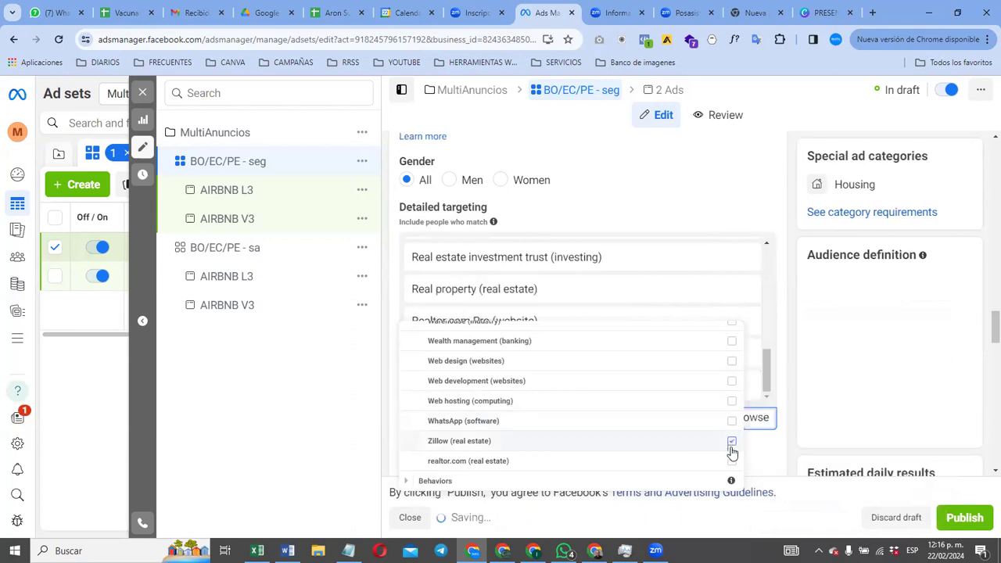
left_click(732, 462)
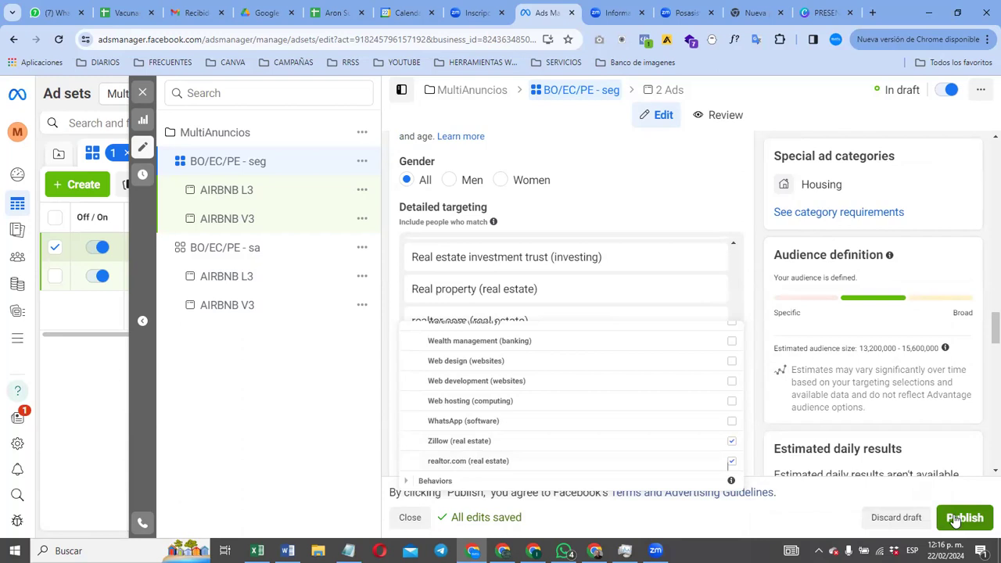
Step: Check the chosen interests and publish the "BO/EC/PE - seg" ad set, answering Yes to the IRE General Regime taxpayer question for Paraguay
left_click(295, 418)
scroll(596, 415, "up", 3)
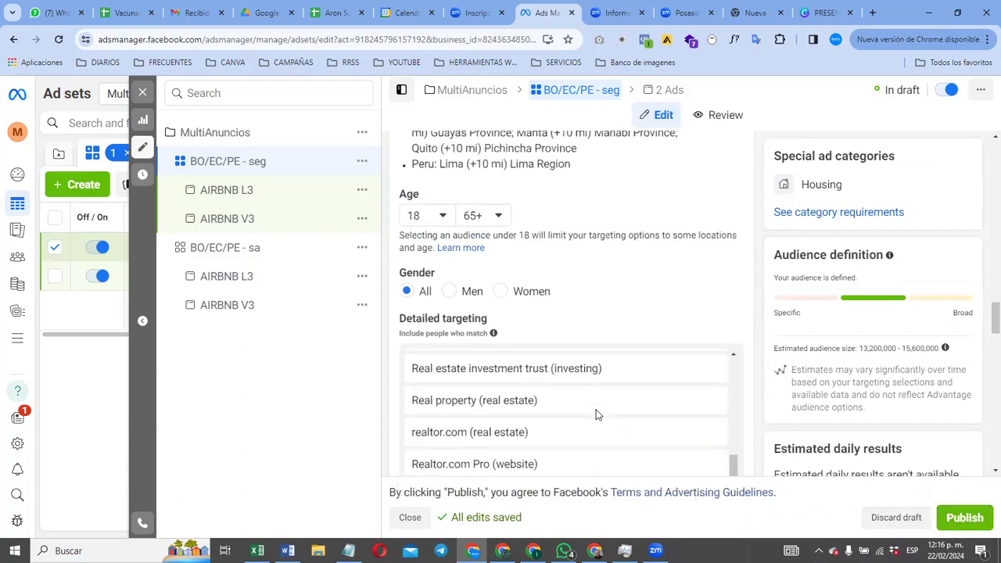
scroll(596, 415, "down", 1)
scroll(597, 415, "down", 3)
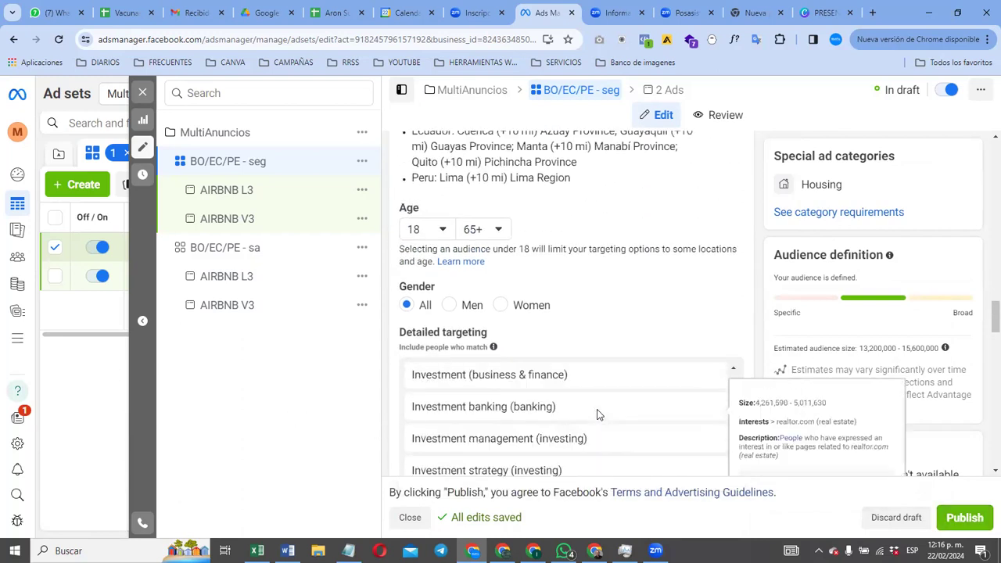
scroll(596, 414, "up", 1)
scroll(597, 415, "down", 5)
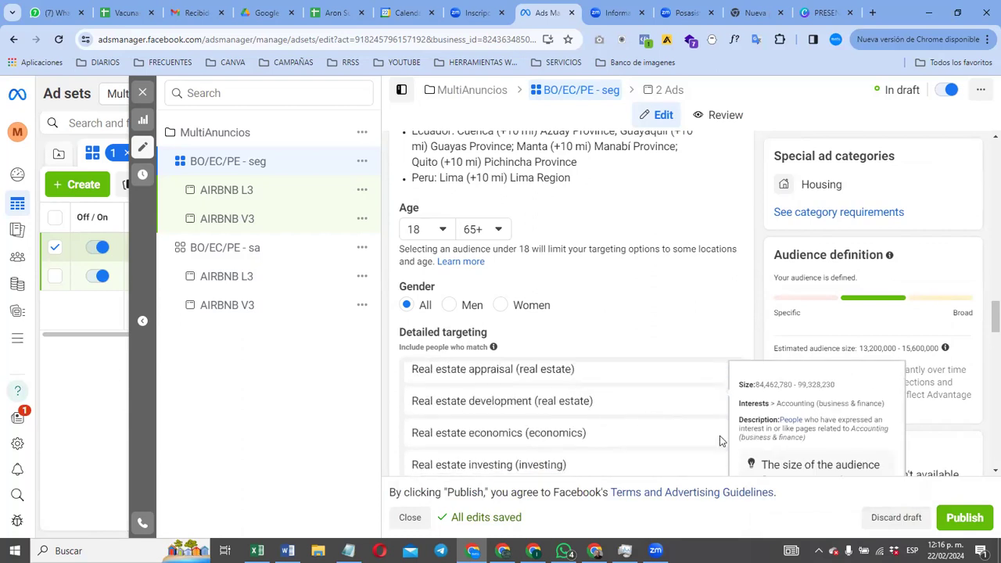
left_click(965, 518)
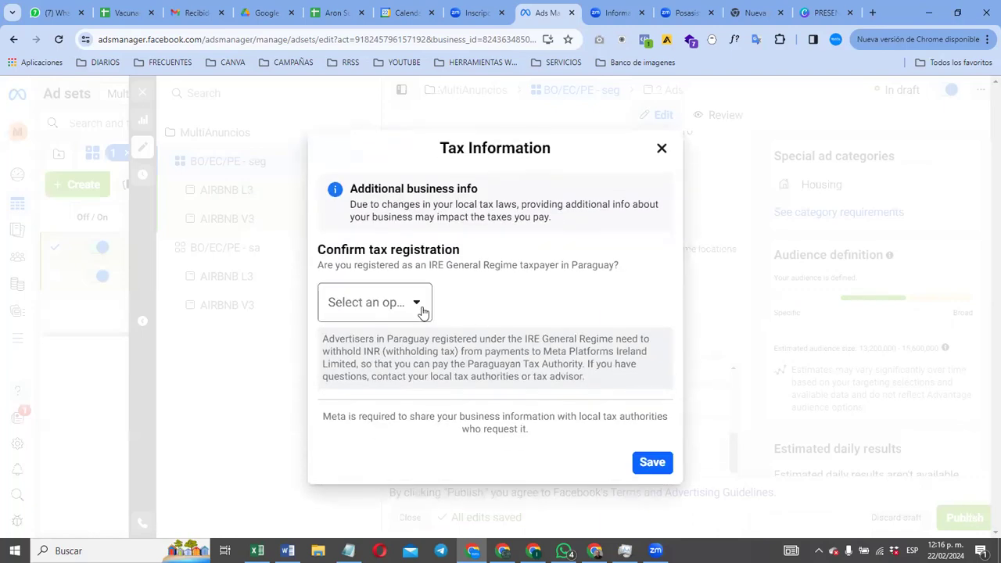
left_click(421, 307)
left_click(366, 339)
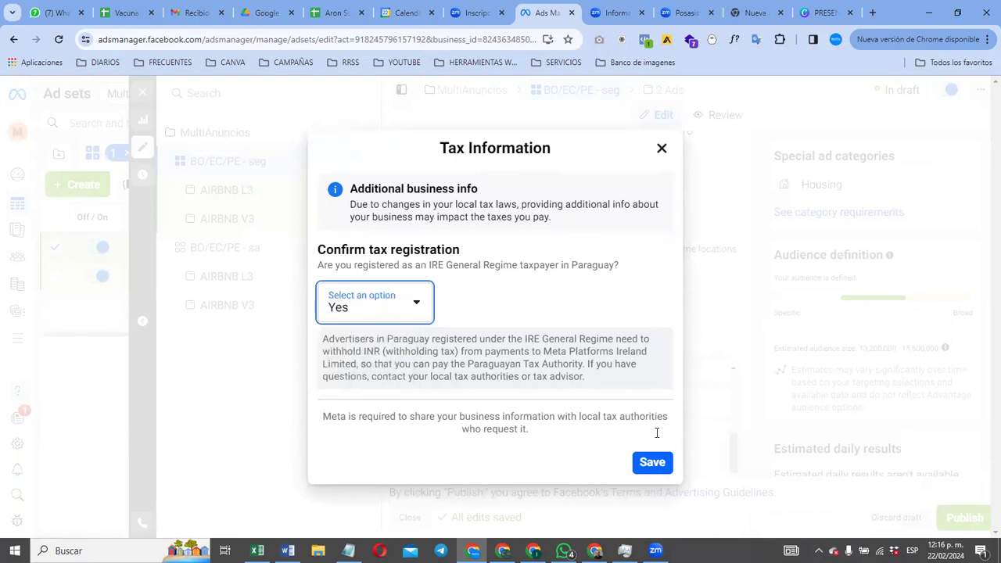
left_click(653, 463)
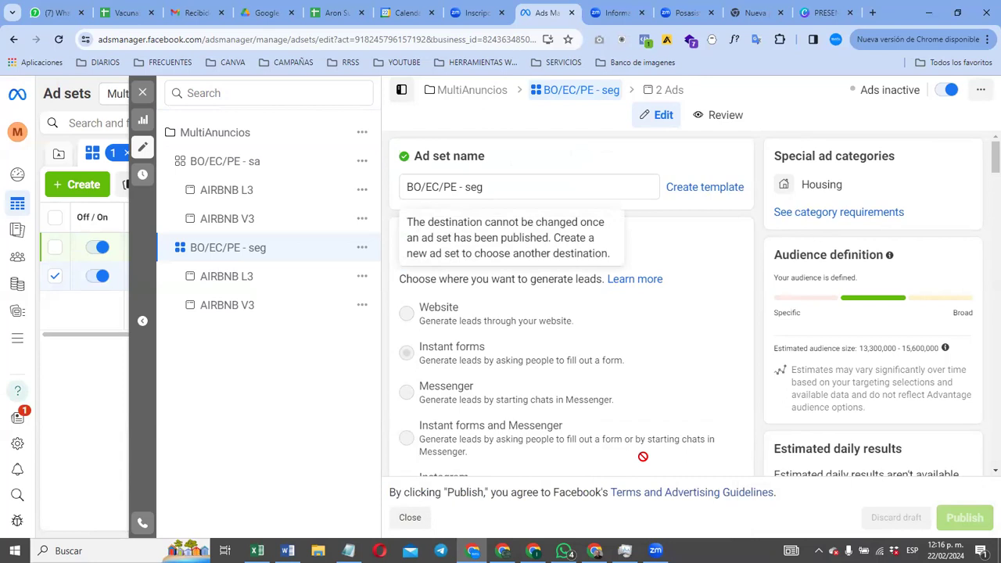
Step: Close the ad set editor and publish the pending "BO/EC/PE - sa" name change, answering Yes to the Paraguay IRE General Regime taxpayer question
left_click(143, 95)
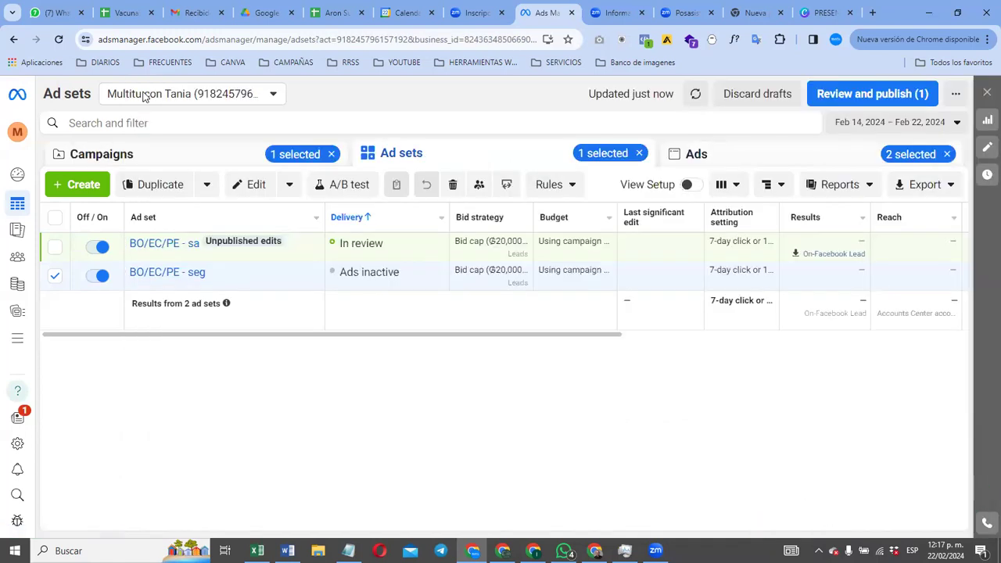
left_click(850, 95)
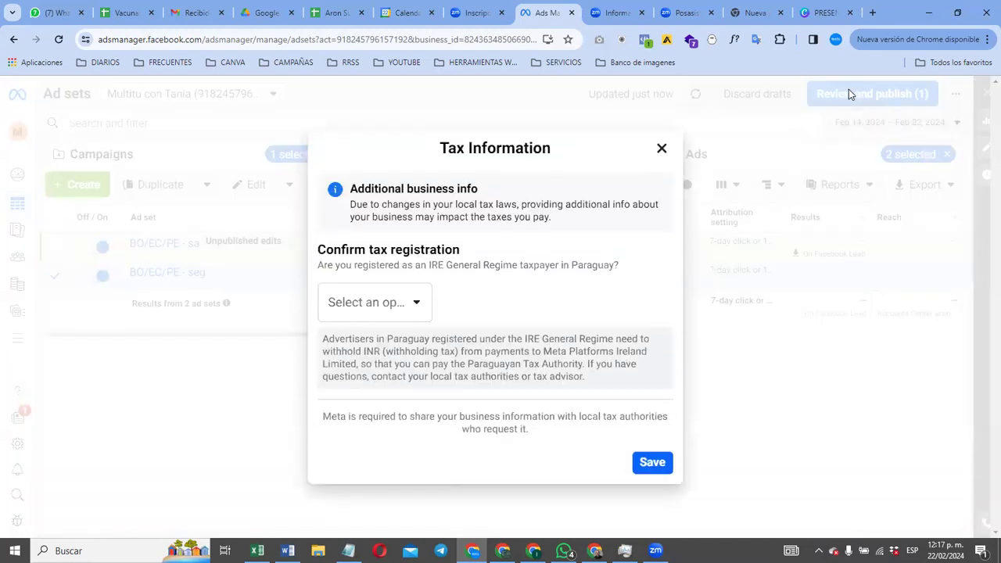
left_click(417, 303)
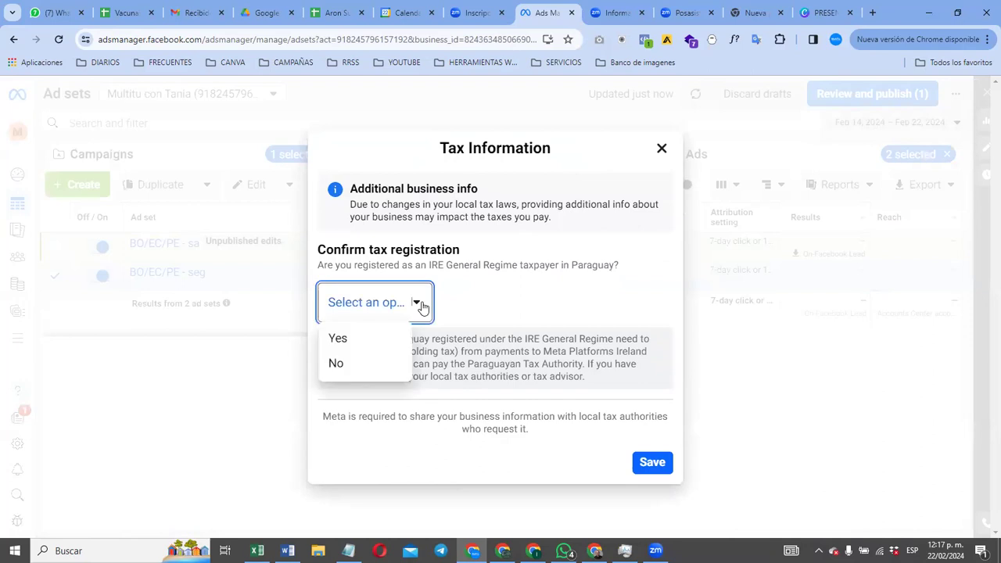
left_click(356, 338)
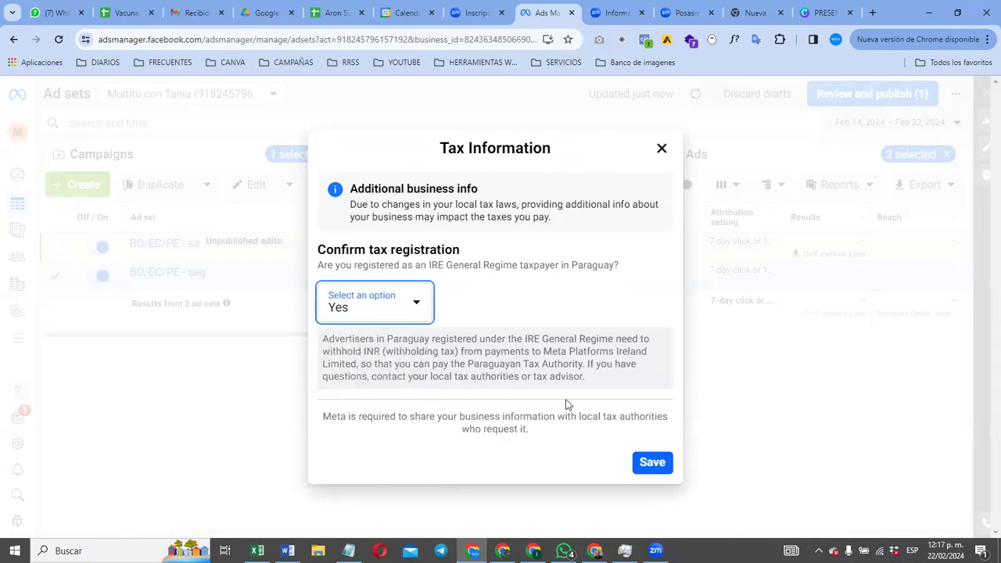
left_click(652, 463)
left_click(653, 463)
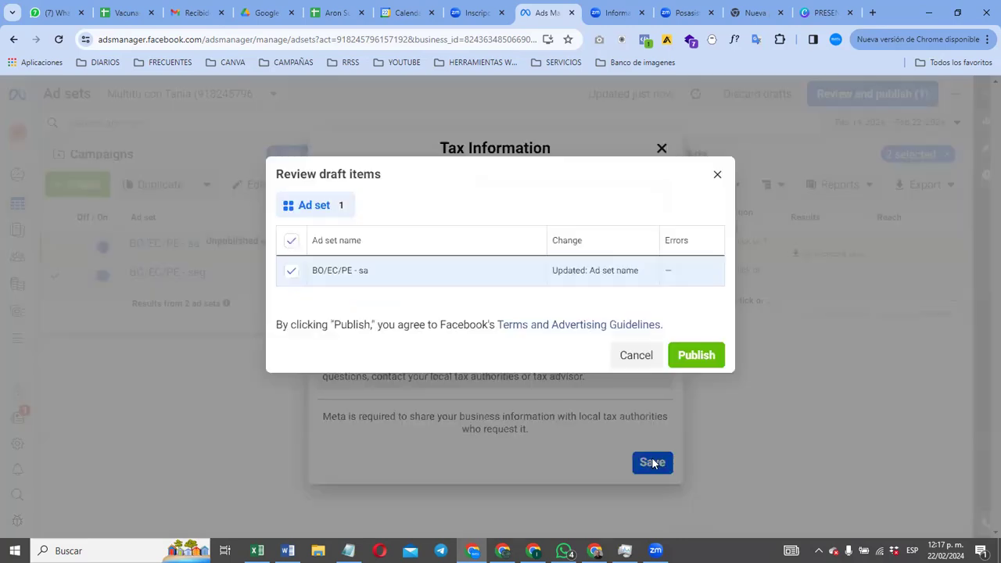
left_click(698, 368)
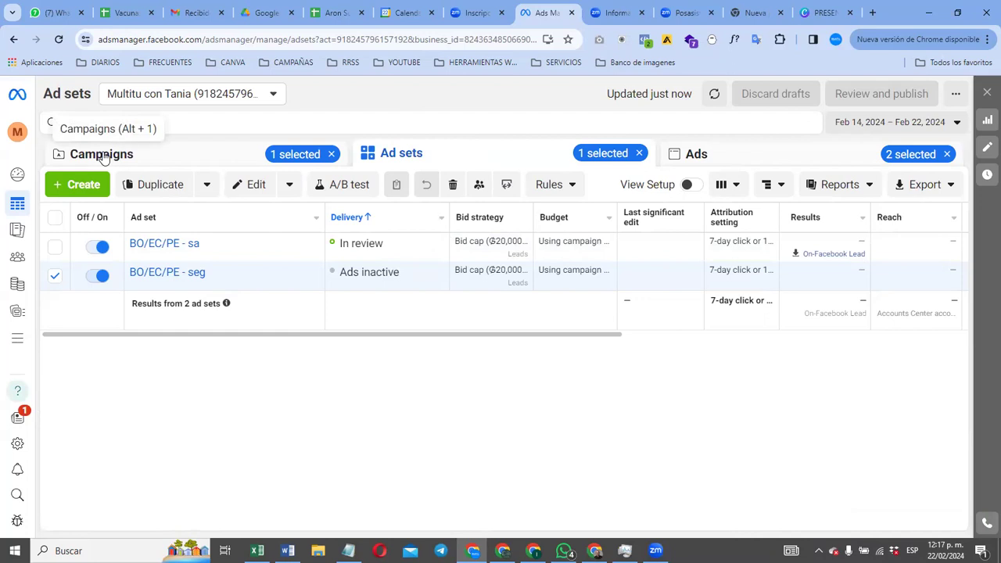
Step: Clear the ad and ad set selections and return to the campaigns list with MultiAnuncios still selected
left_click(947, 154)
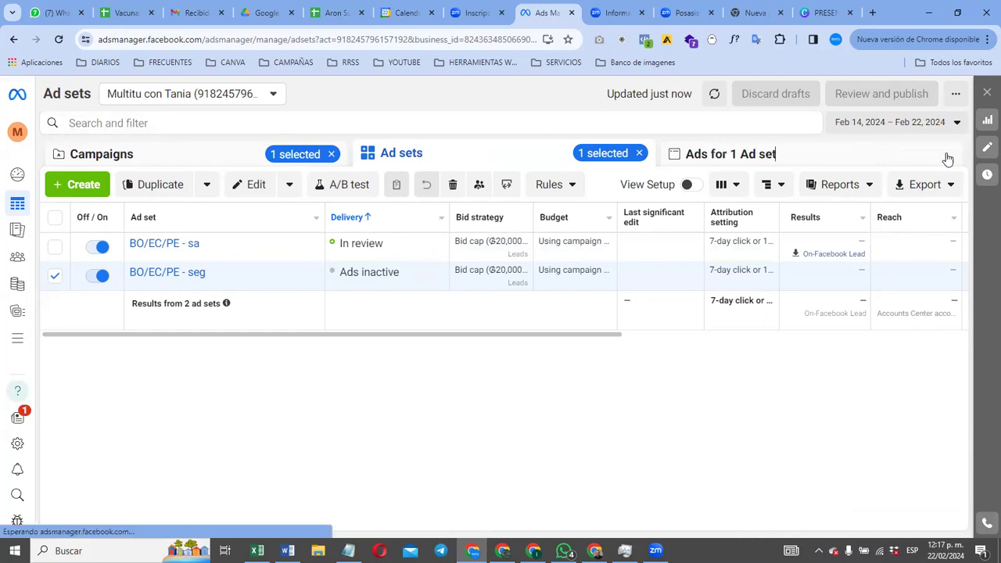
left_click(638, 154)
left_click(214, 160)
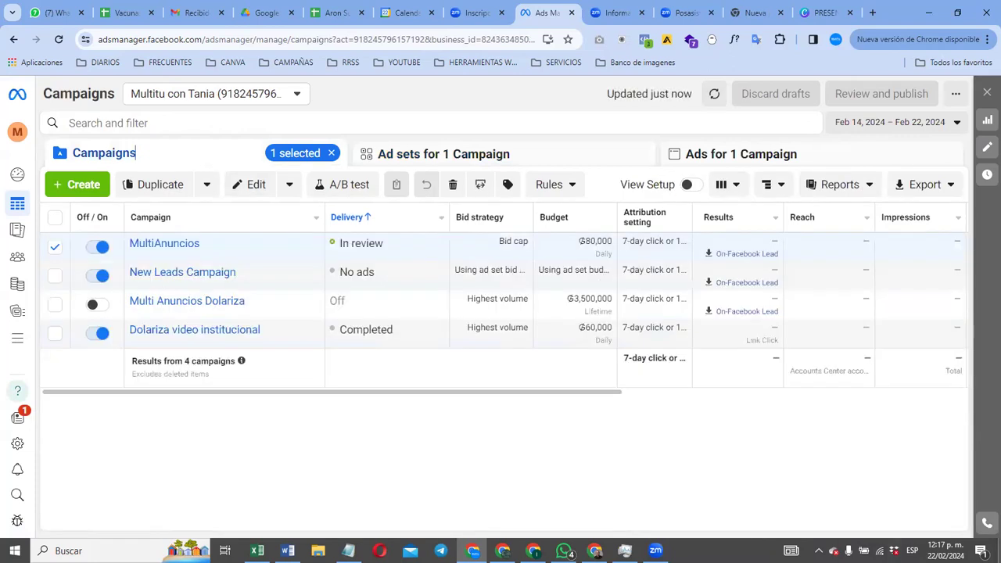
key("alt+shift+t")
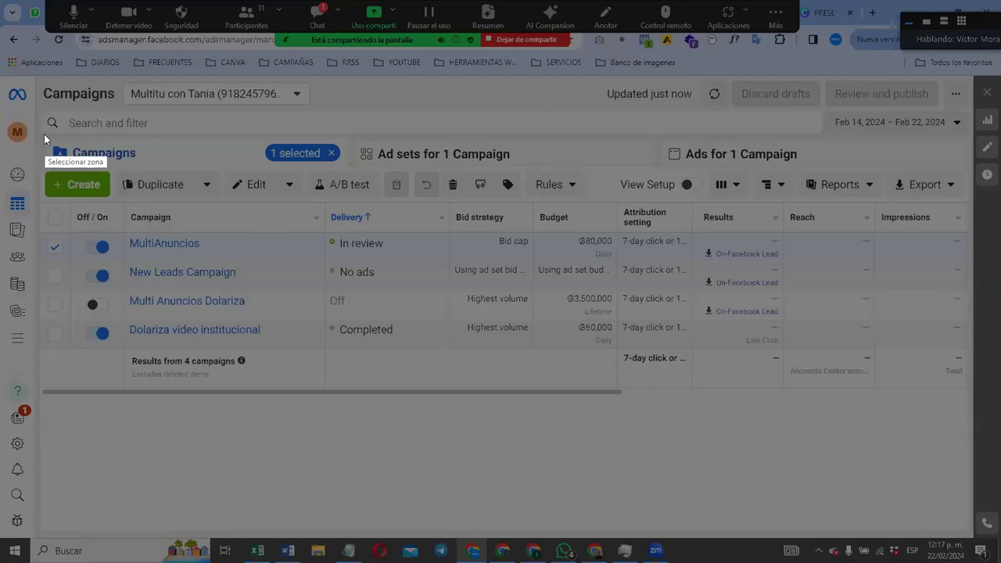
left_click_drag(44, 134, 300, 221)
mouse_move(442, 241)
left_mouse_down()
mouse_move(678, 284)
mouse_move(689, 261)
mouse_move(791, 264)
left_mouse_up()
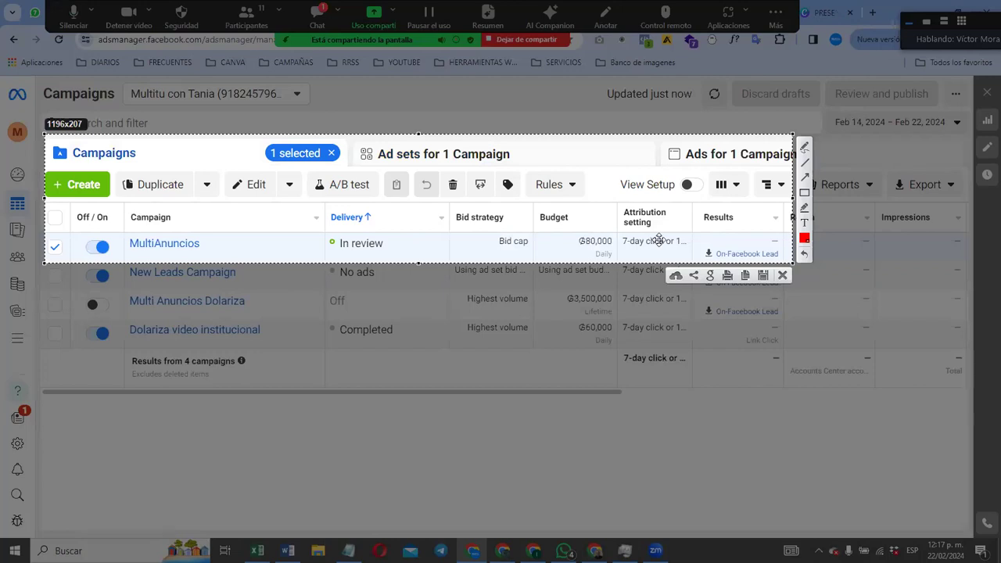
mouse_move(668, 238)
left_mouse_down()
mouse_move(664, 256)
mouse_move(670, 240)
left_mouse_up()
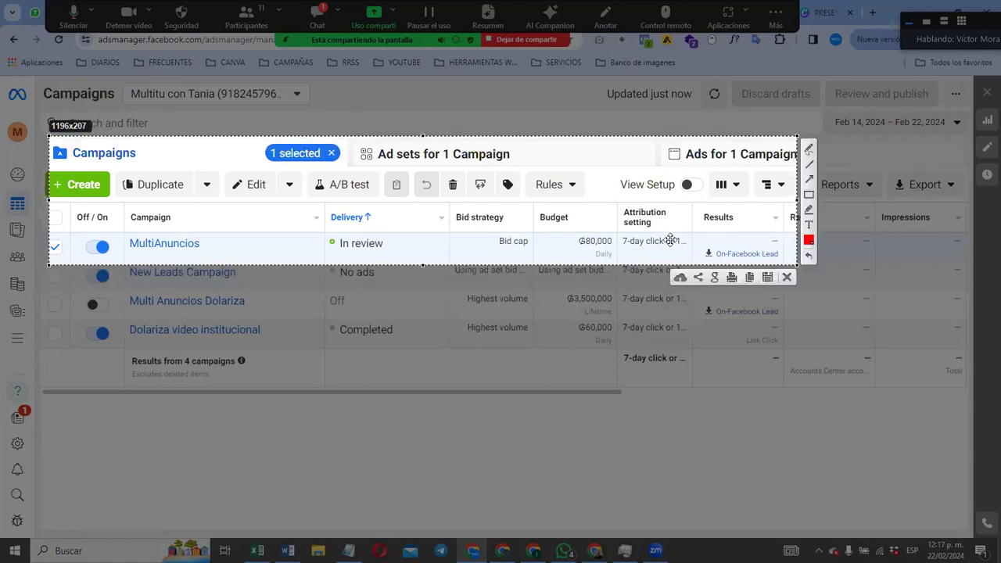
left_click(787, 277)
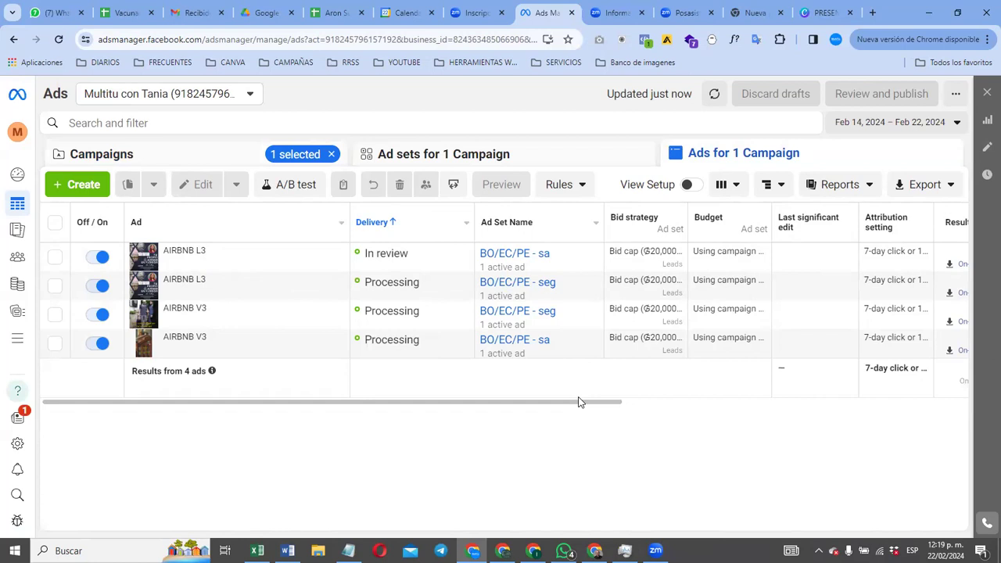
Step: Download the leads of the first AIRBNB L3 ad as a CSV file and open the file in Excel
left_click_drag(579, 403, 786, 382)
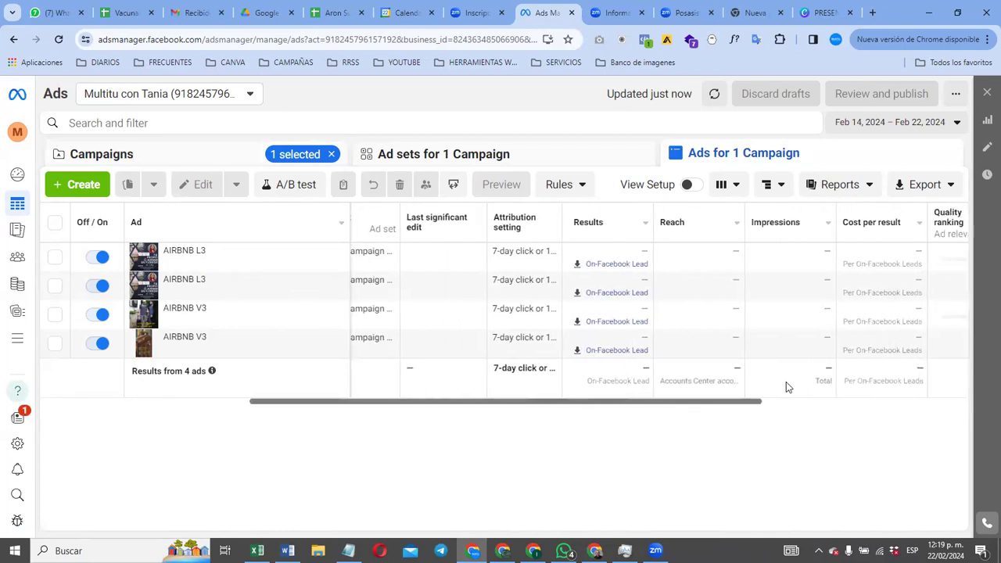
left_click(628, 266)
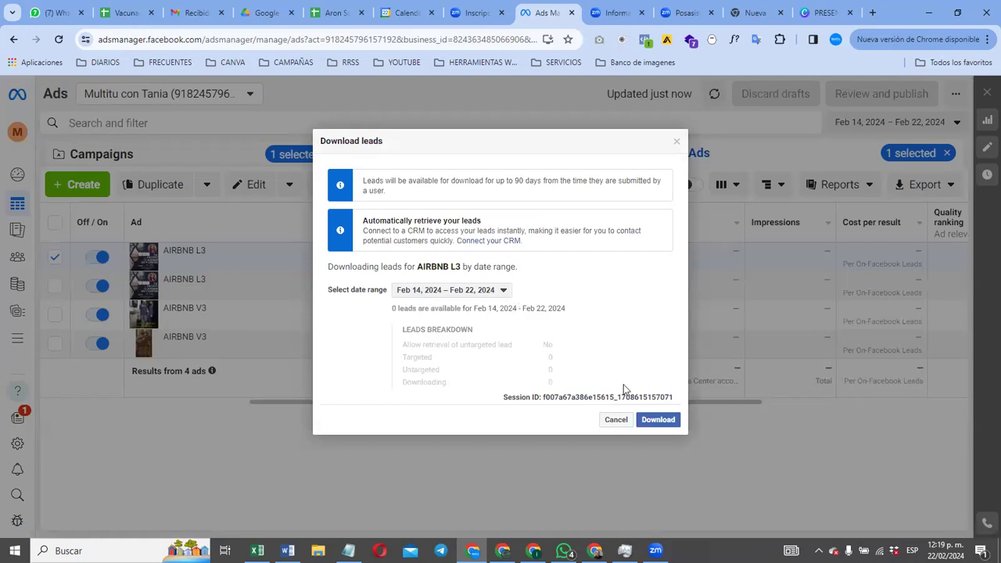
left_click(658, 420)
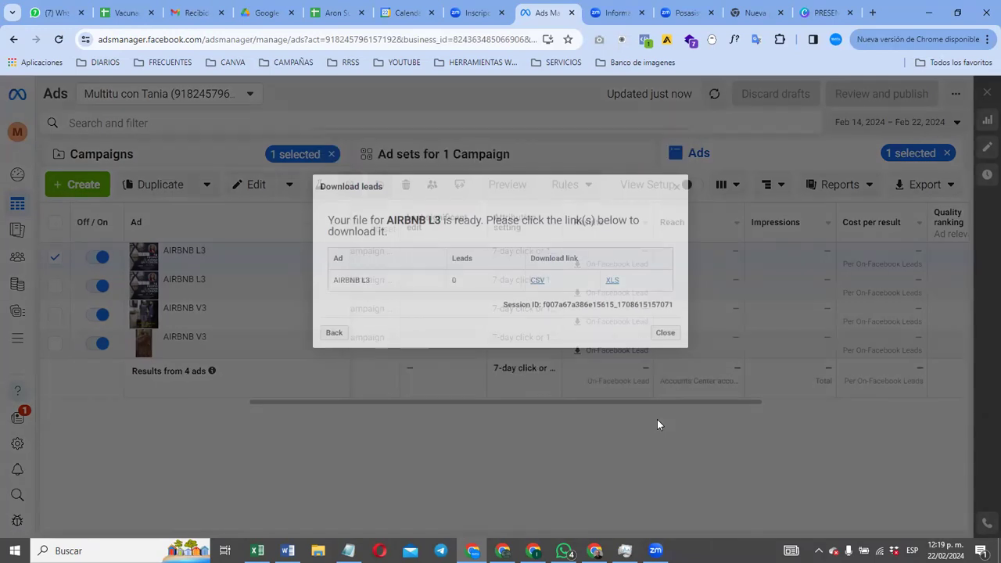
left_click(535, 281)
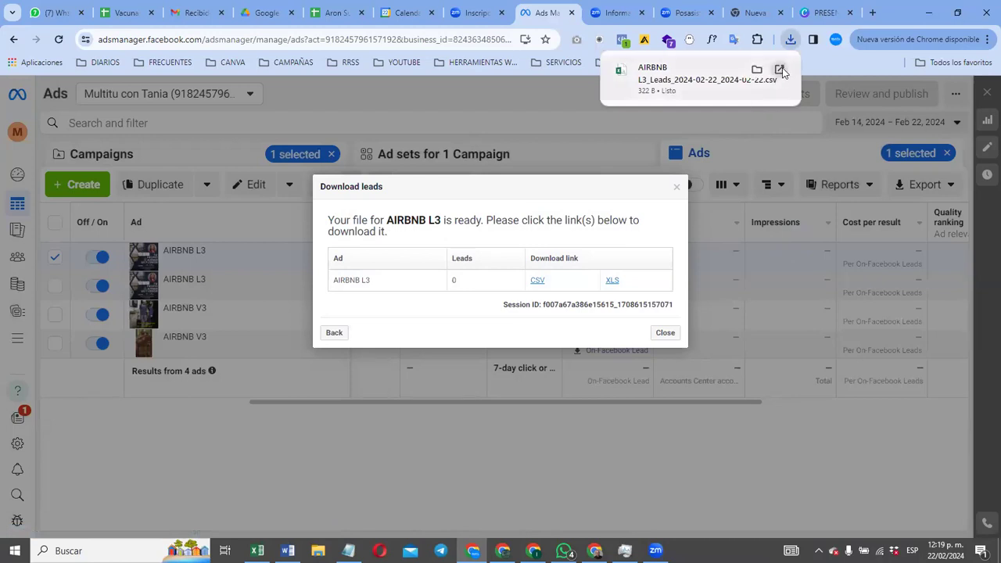
left_click(780, 70)
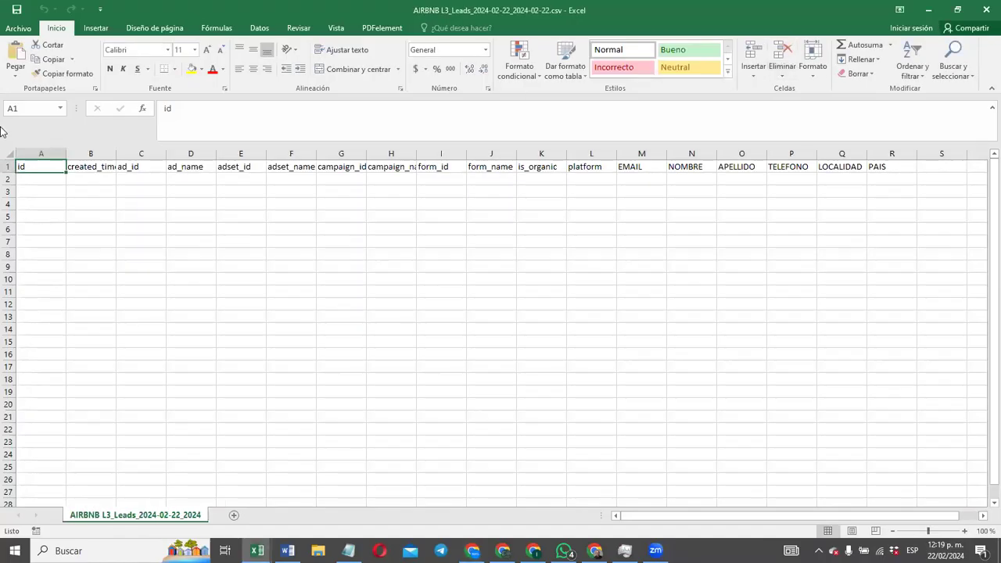
Step: Review the lead file's columns from created_time through the EMAIL to PAIS form fields, then close the open workbooks and the leads download dialog
left_click(10, 167)
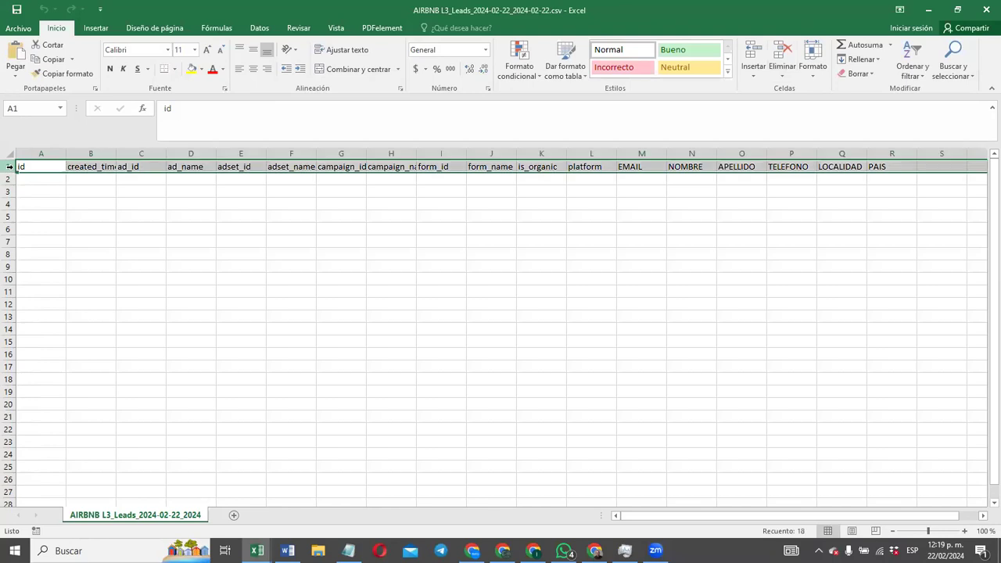
left_click(91, 153)
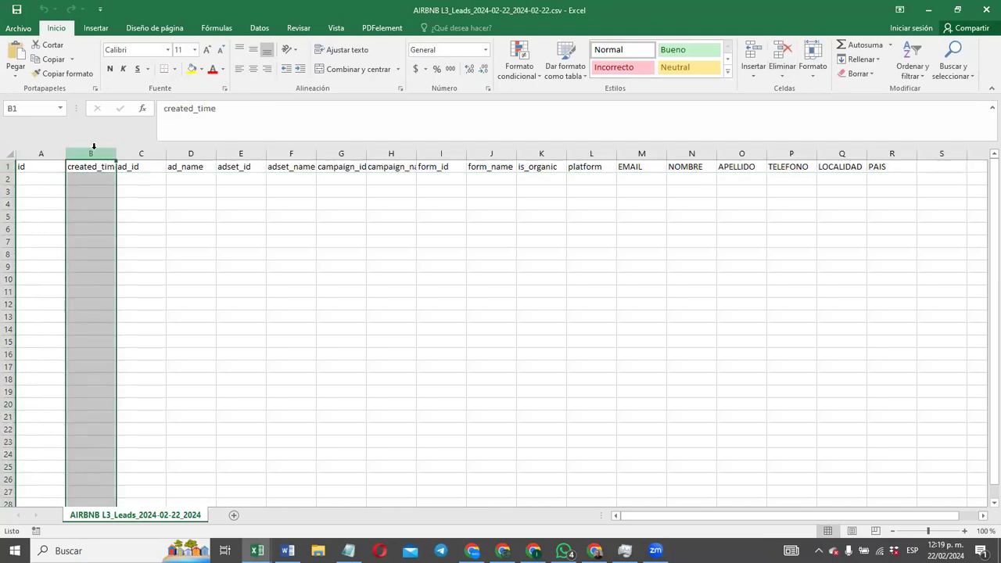
left_click(138, 153)
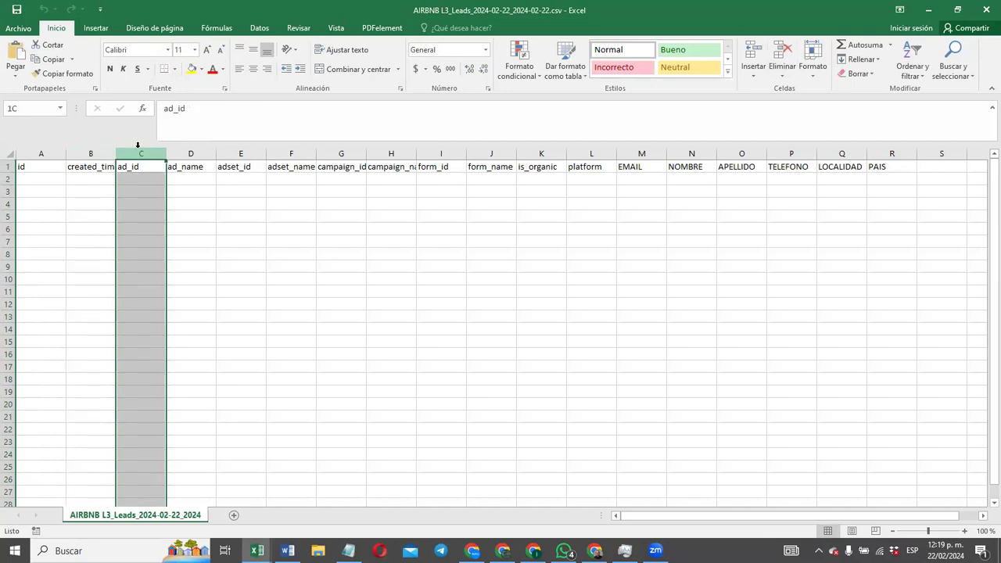
left_click(184, 149)
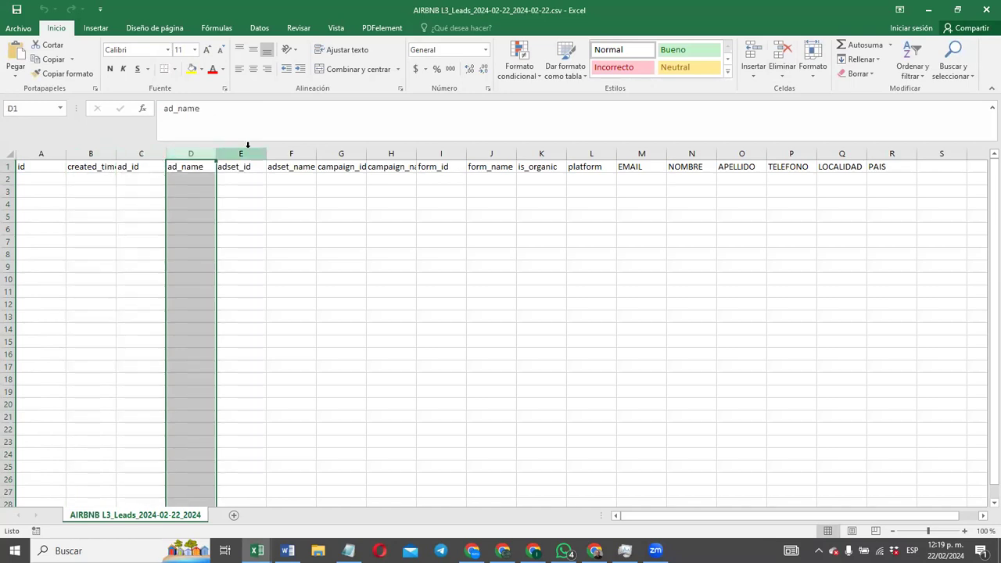
left_click(242, 151)
left_click(290, 149)
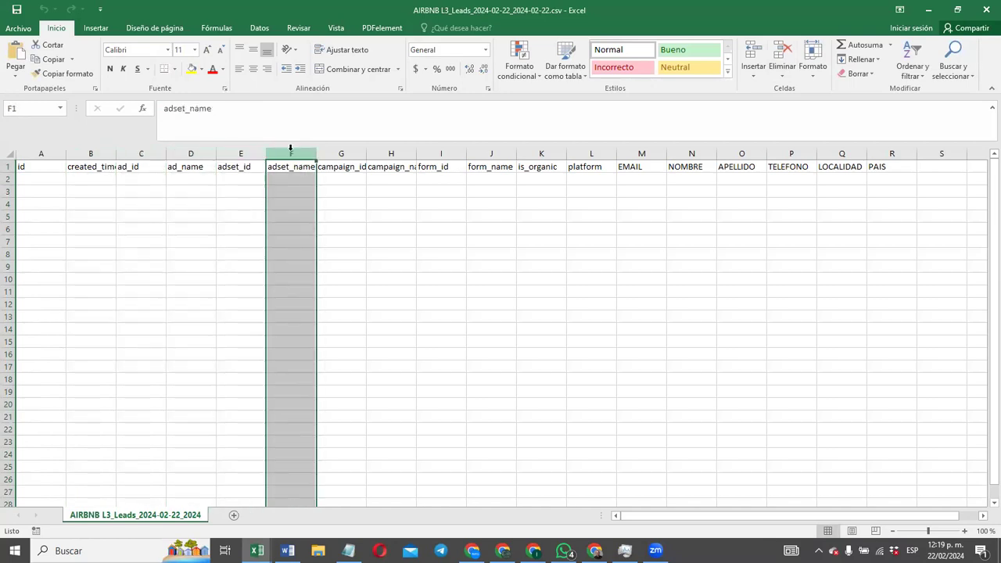
left_click(385, 154)
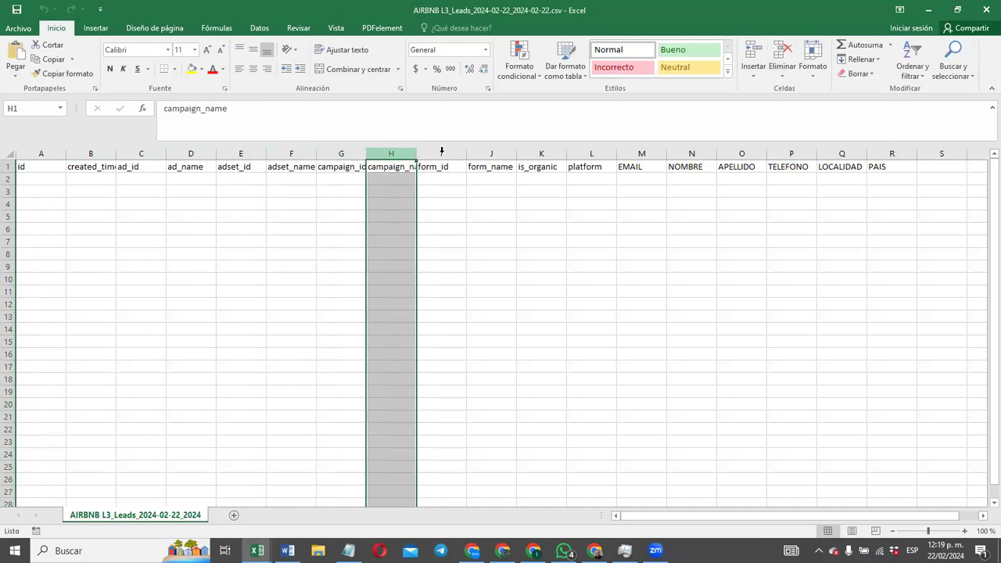
left_click(492, 153)
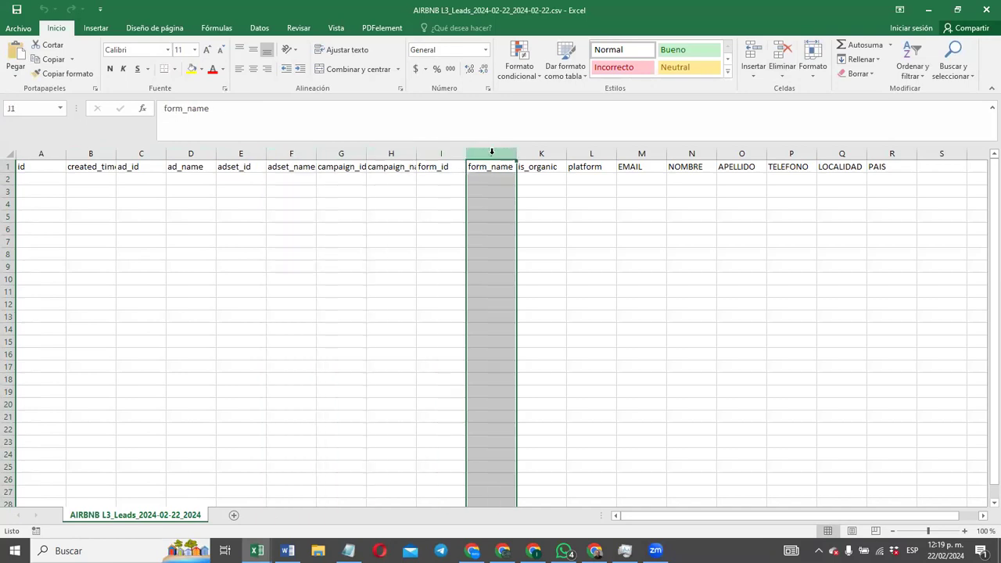
left_click(579, 153)
left_click_drag(642, 152, 874, 148)
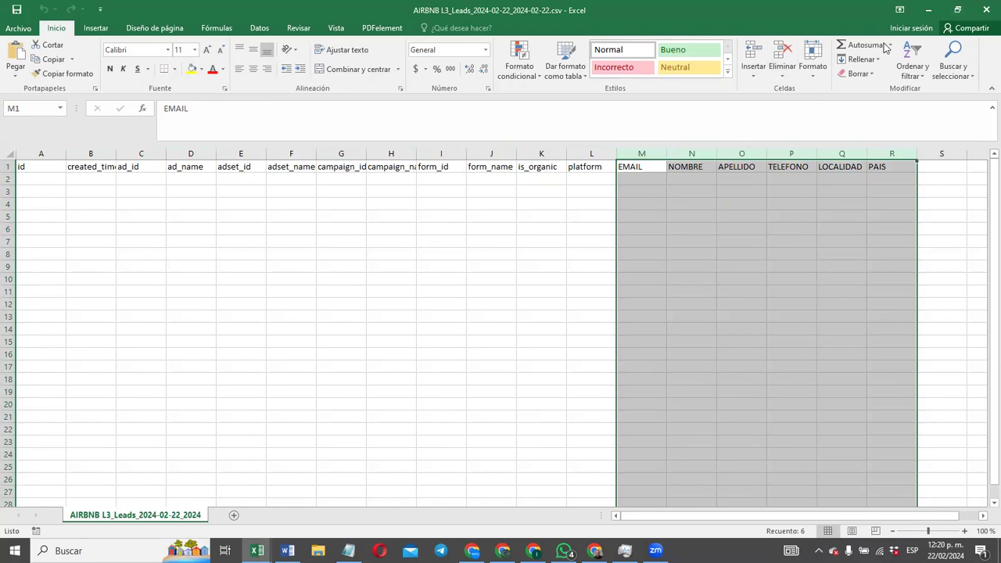
left_click(986, 9)
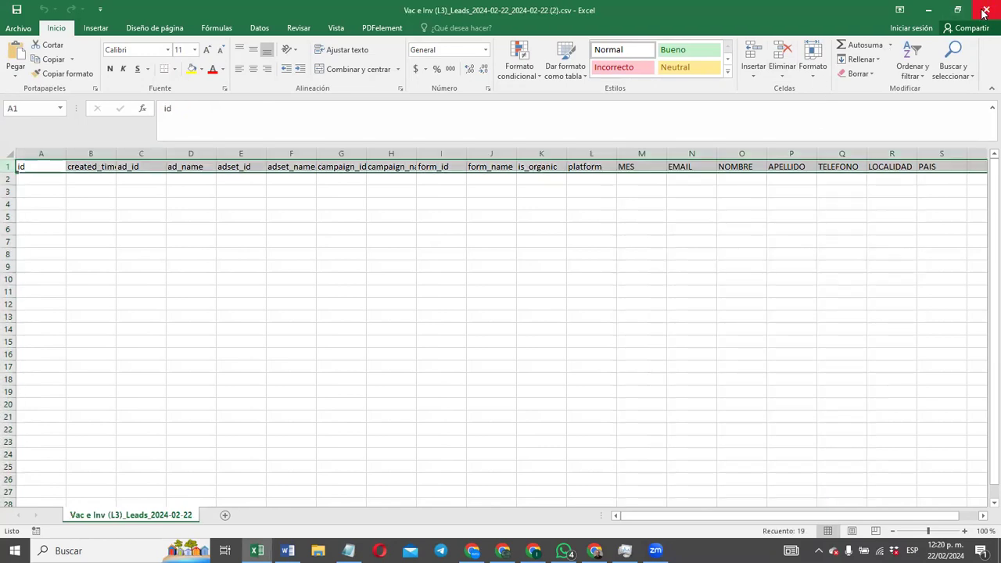
left_click(985, 10)
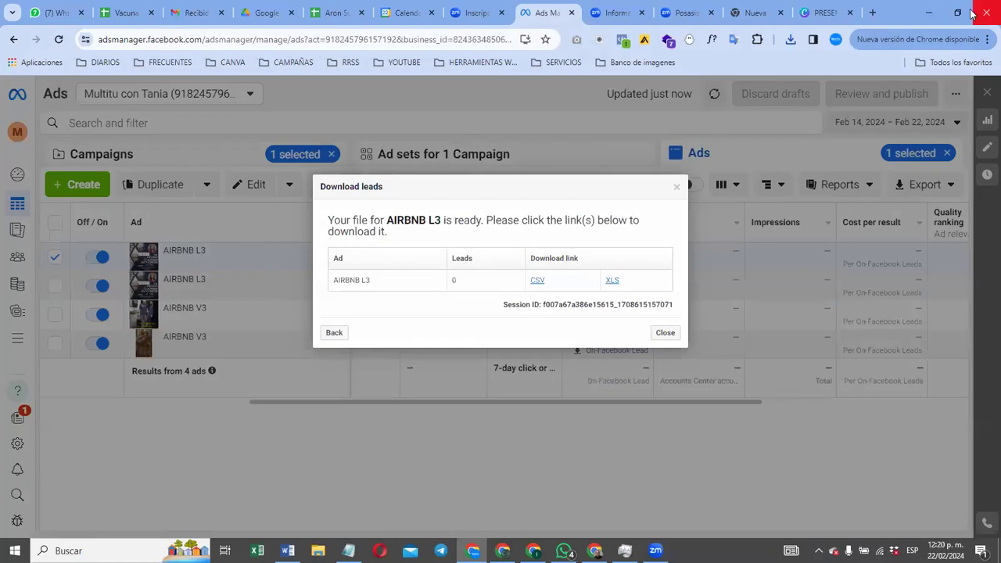
left_click(676, 190)
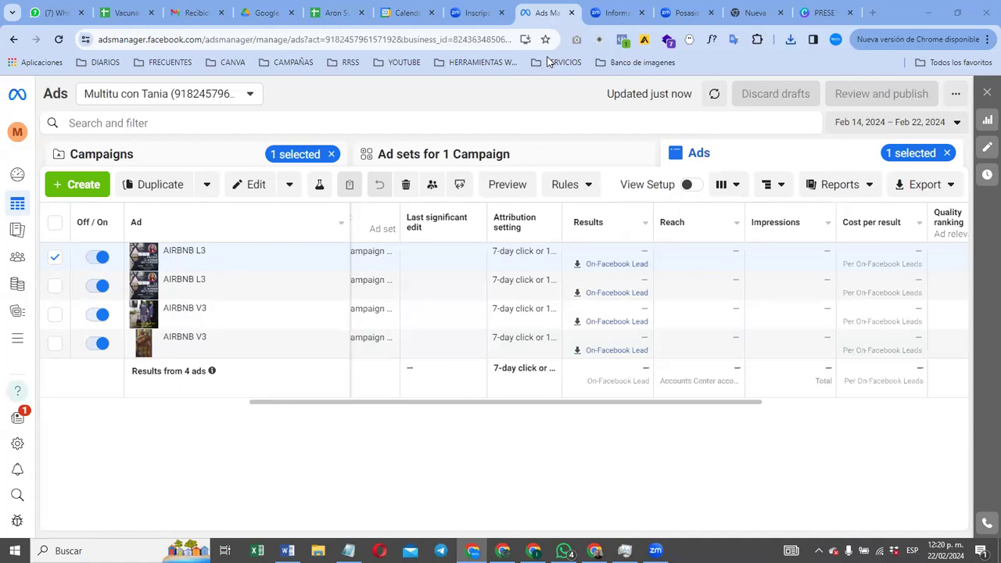
Step: Switch to the leads spreadsheet in Google Sheets and examine the TOP 10 sheet's lead rows and its first NOTAS column
left_click(329, 13)
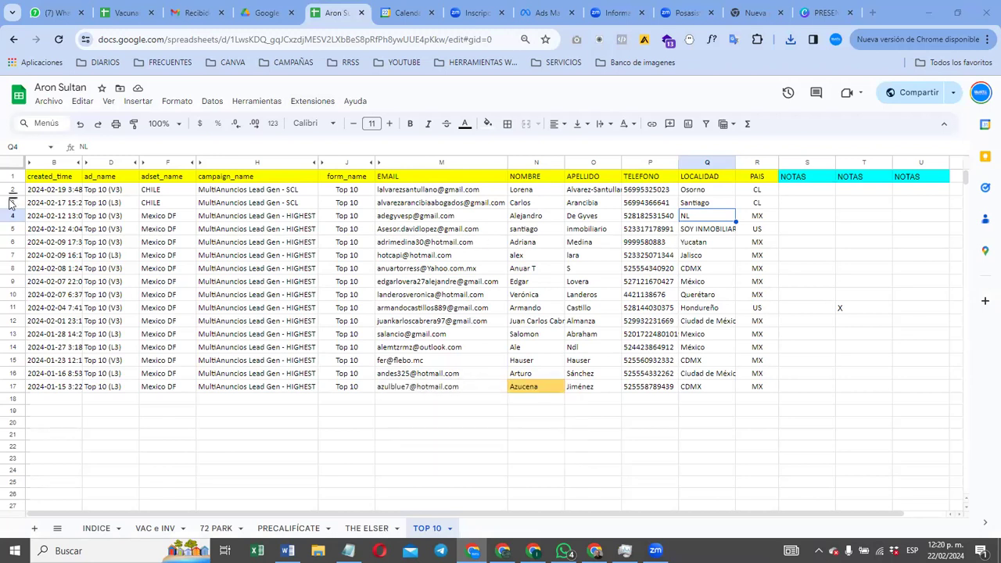
left_click_drag(14, 194, 18, 386)
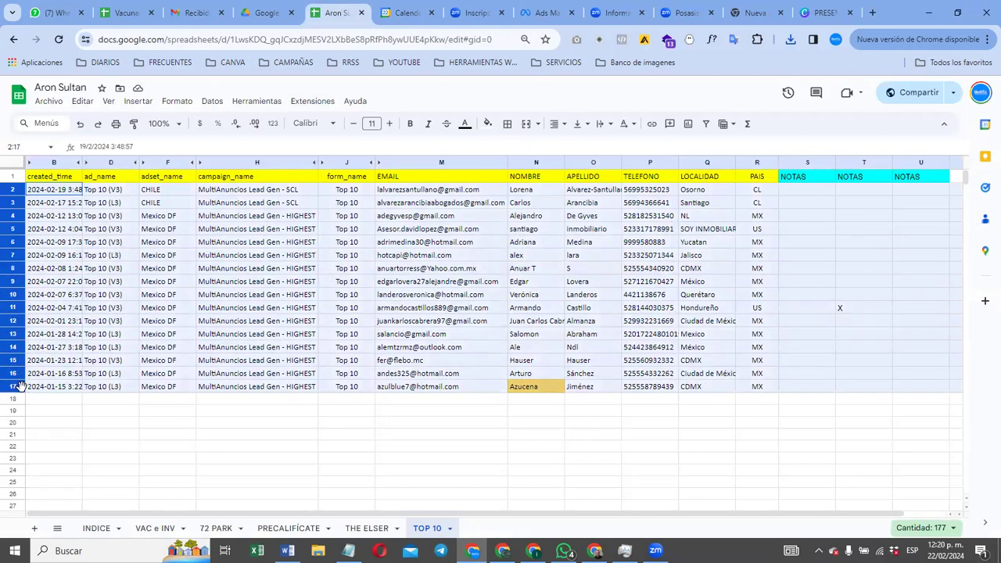
left_click(815, 192)
left_click_drag(815, 264, 819, 414)
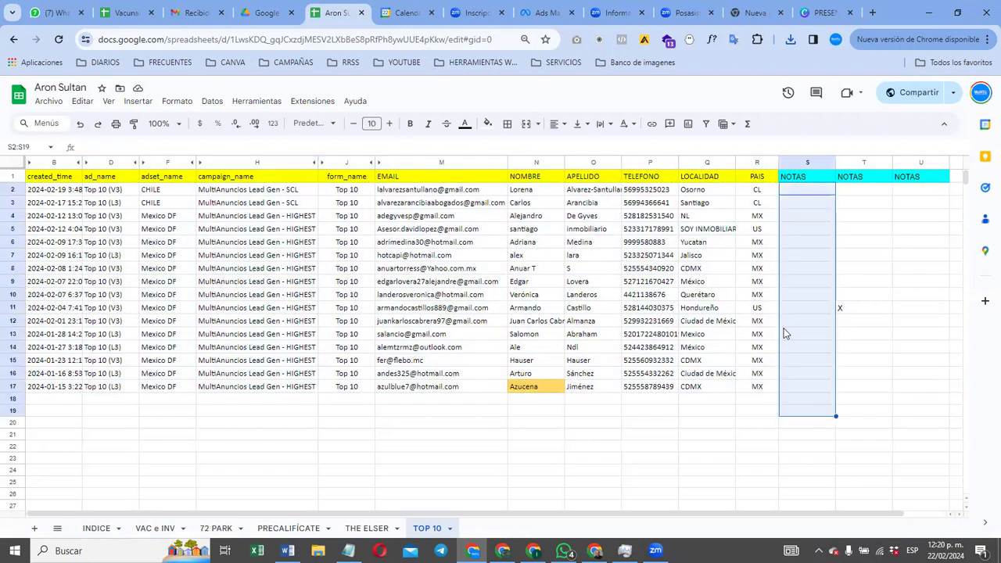
Step: Return to Ads Manager, clear the ad selection, and show the ad sets of the MultiAnuncios campaign
left_click(826, 12)
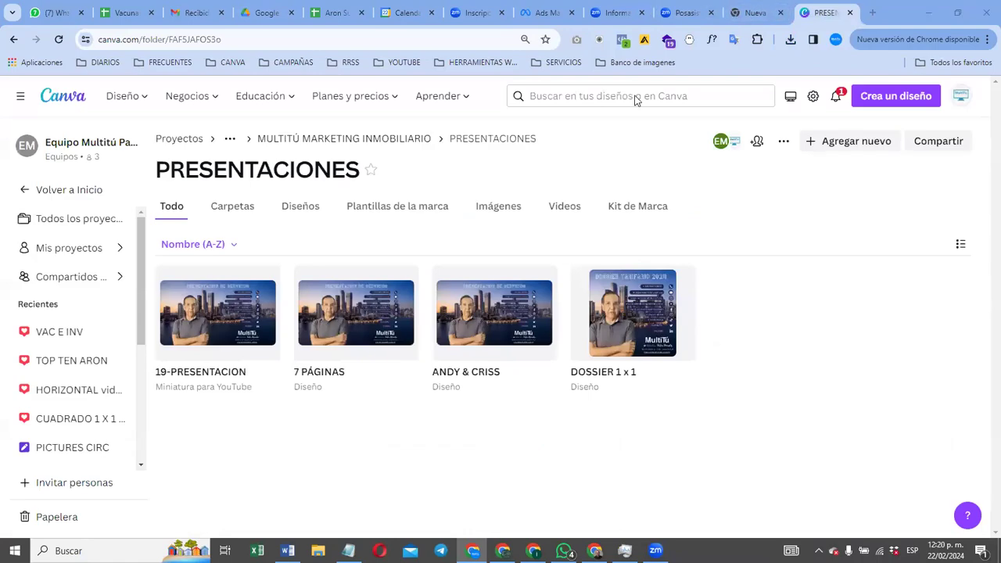
left_click(548, 14)
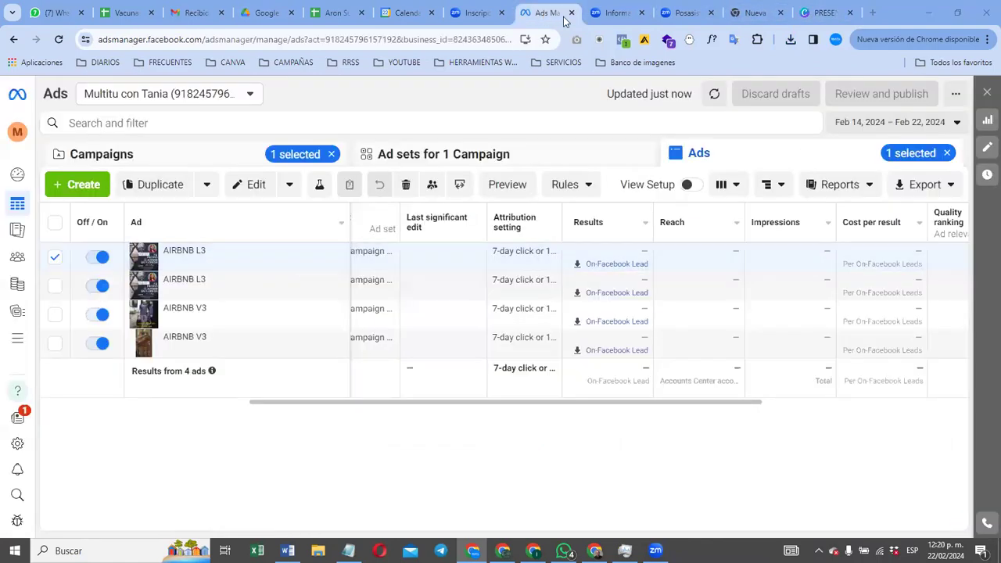
left_click(946, 154)
left_click(112, 156)
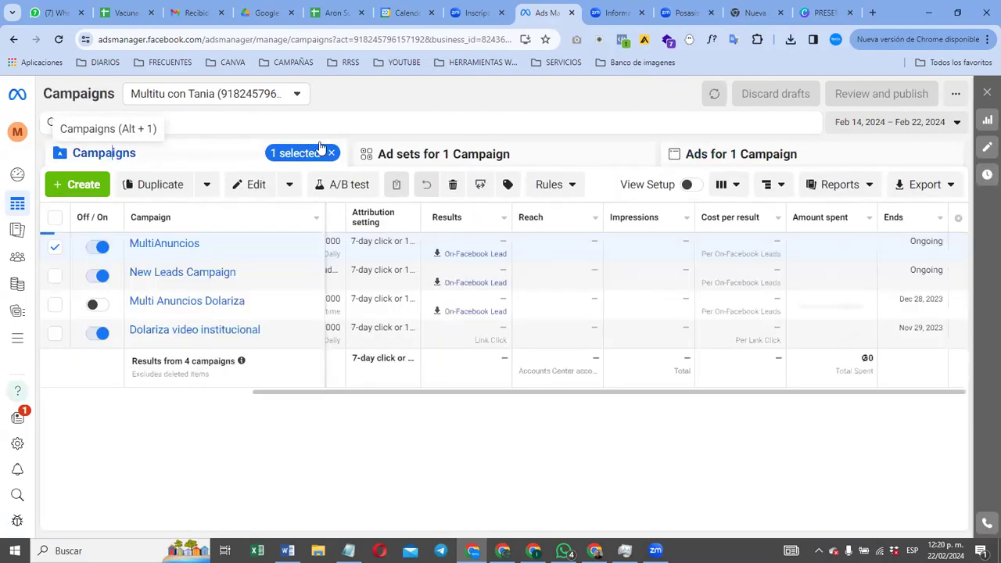
left_click(448, 154)
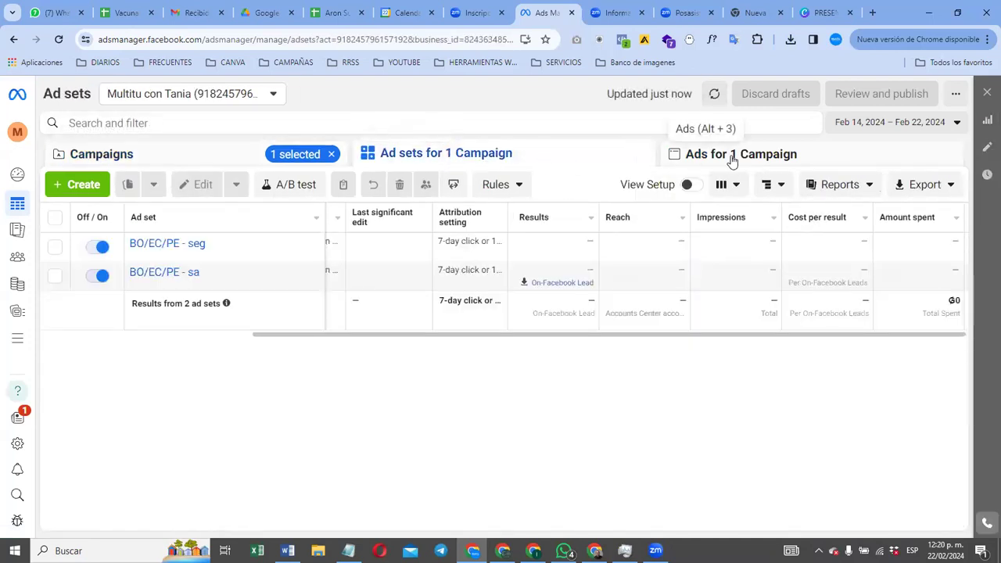
Step: Review the MultiAnuncios campaign at the campaign, ad set and ad levels, finishing on its list of ads
left_click(733, 154)
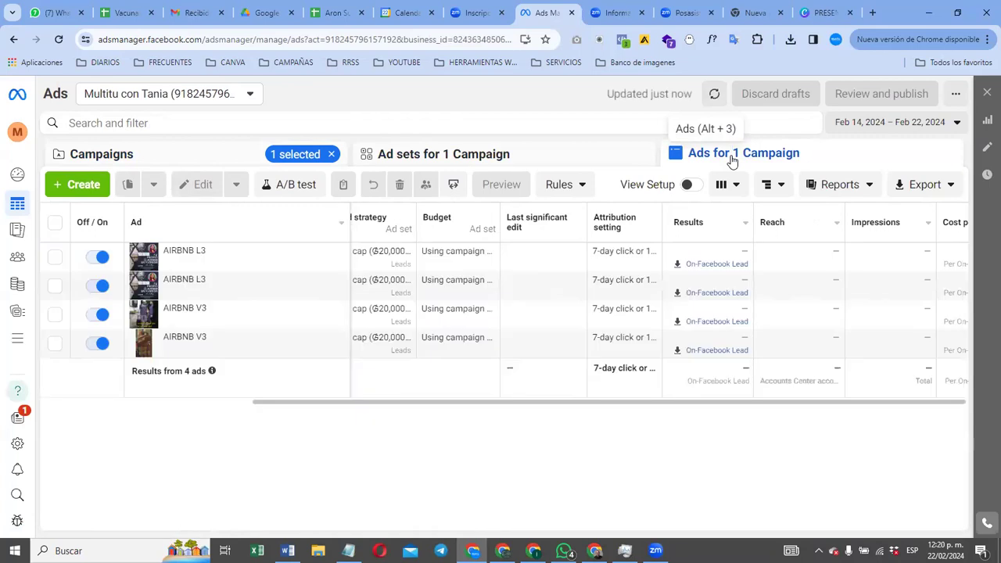
left_click(88, 155)
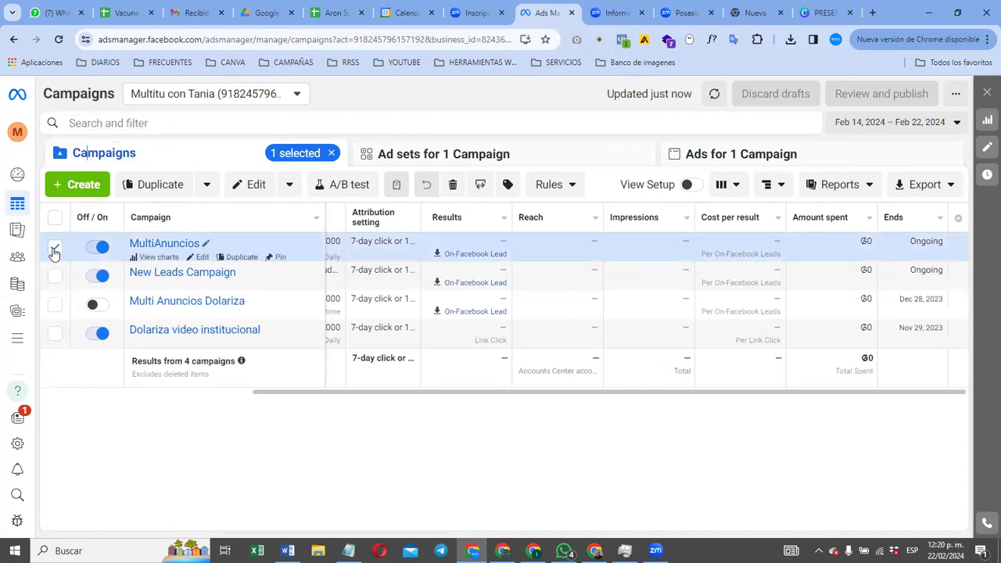
left_click(446, 154)
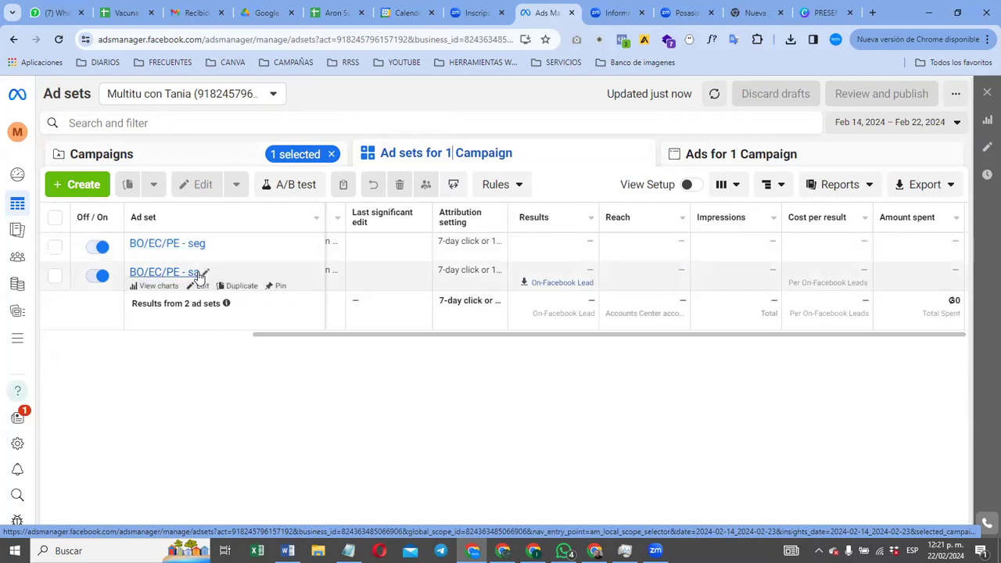
left_click(747, 156)
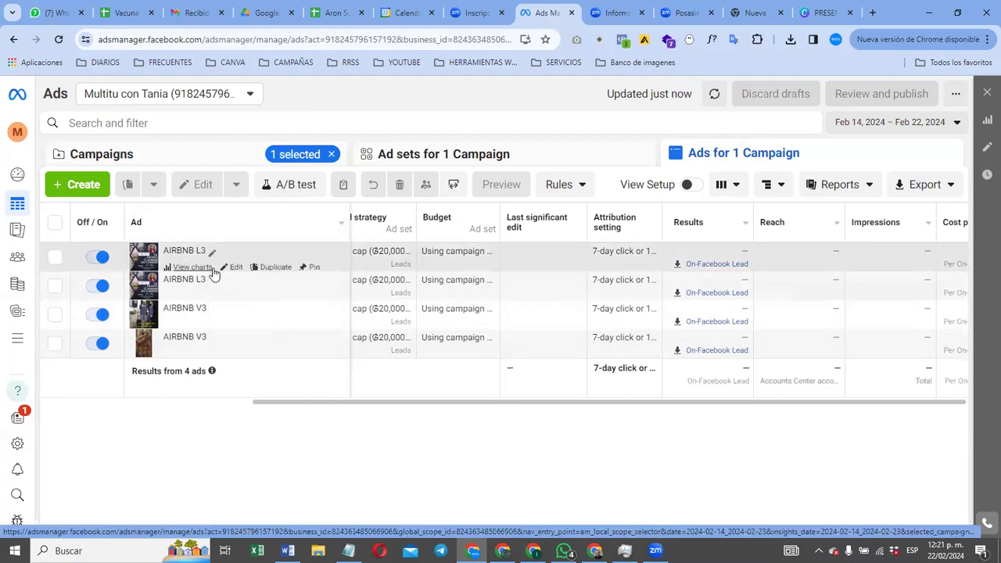
Step: Open the first AIRBNB L3 ad for editing and examine its settings from Identity and Ad setup through Instant form and Tracking
left_click(235, 268)
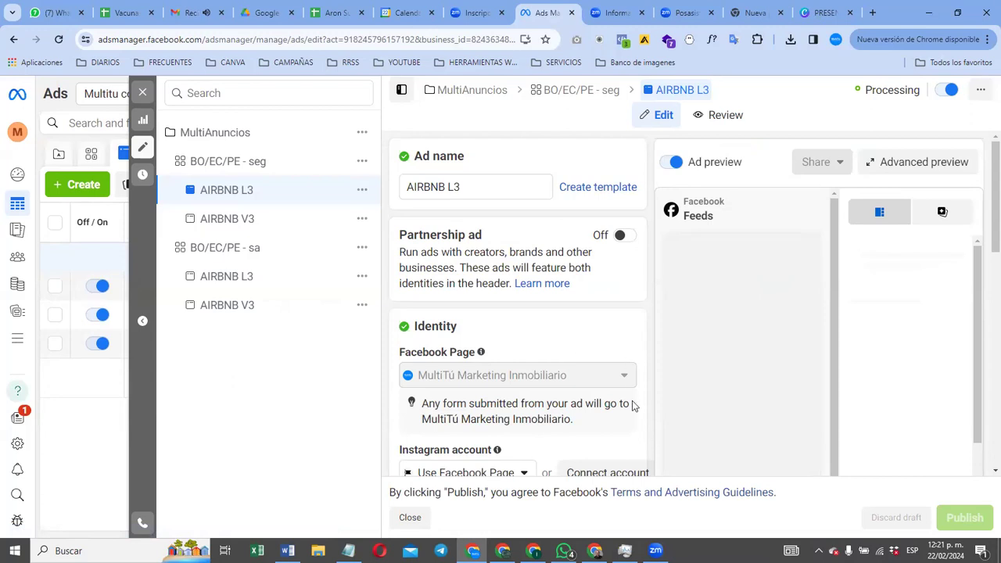
scroll(608, 398, "down", 1)
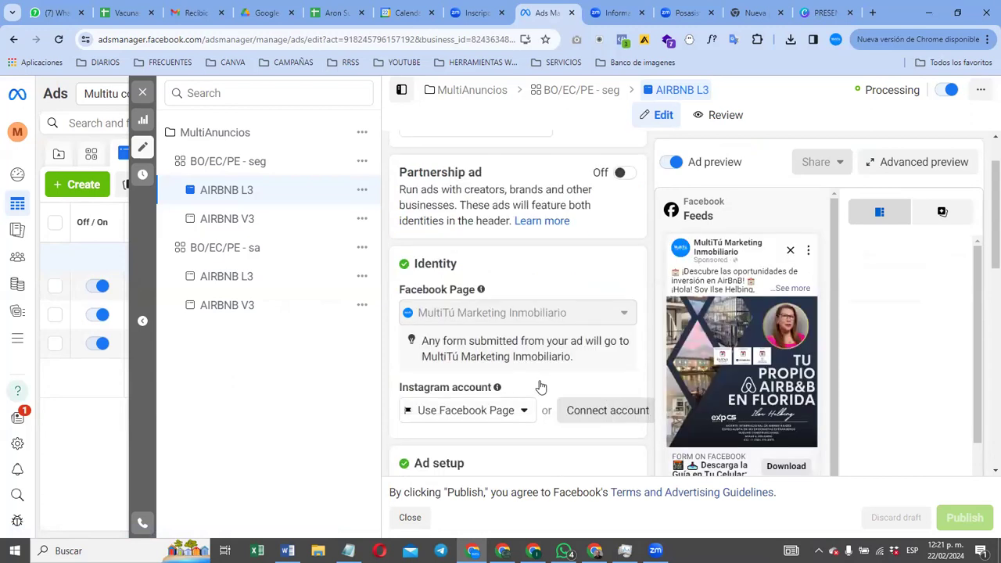
scroll(539, 386, "down", 2)
scroll(540, 385, "down", 1)
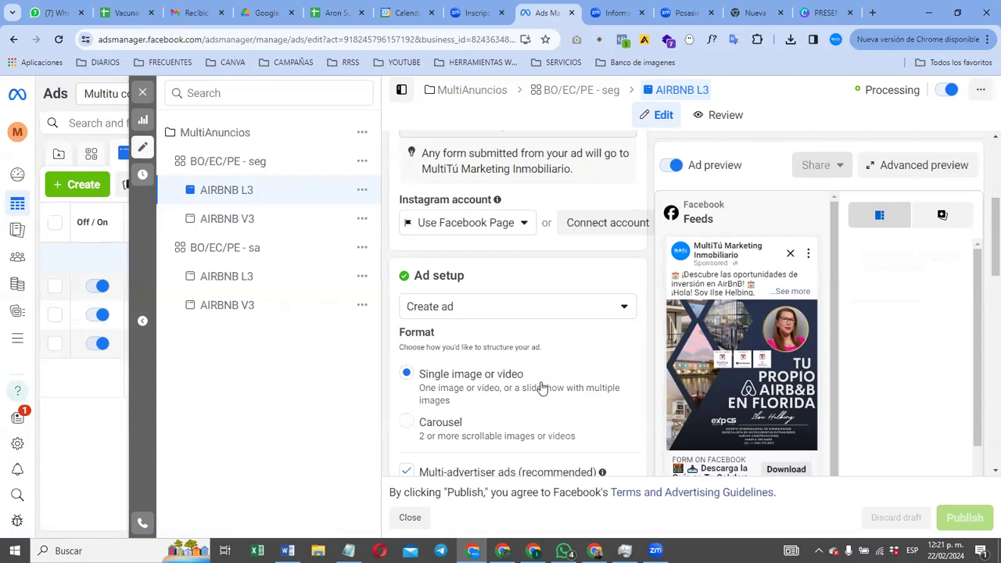
scroll(543, 391, "down", 6)
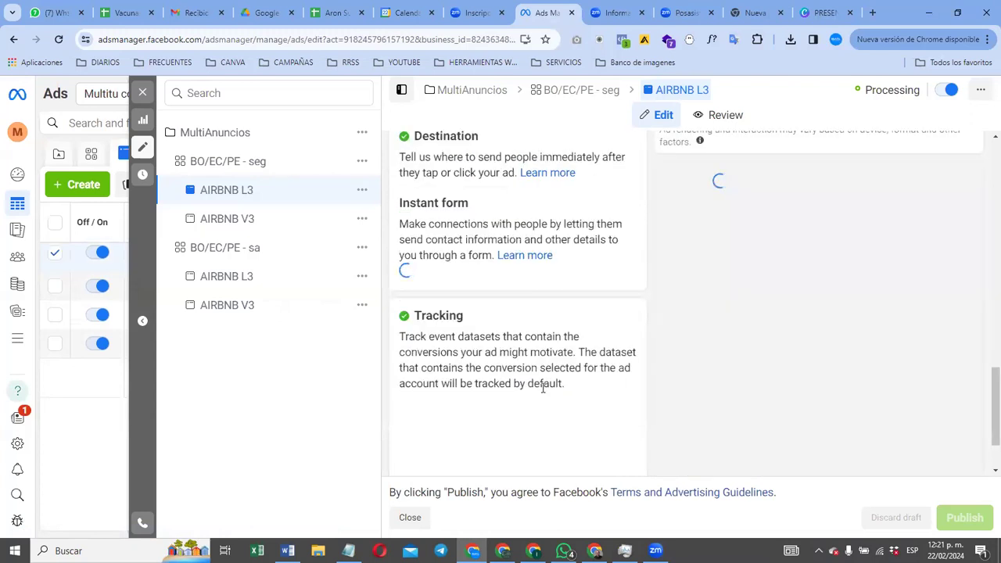
scroll(543, 389, "down", 2)
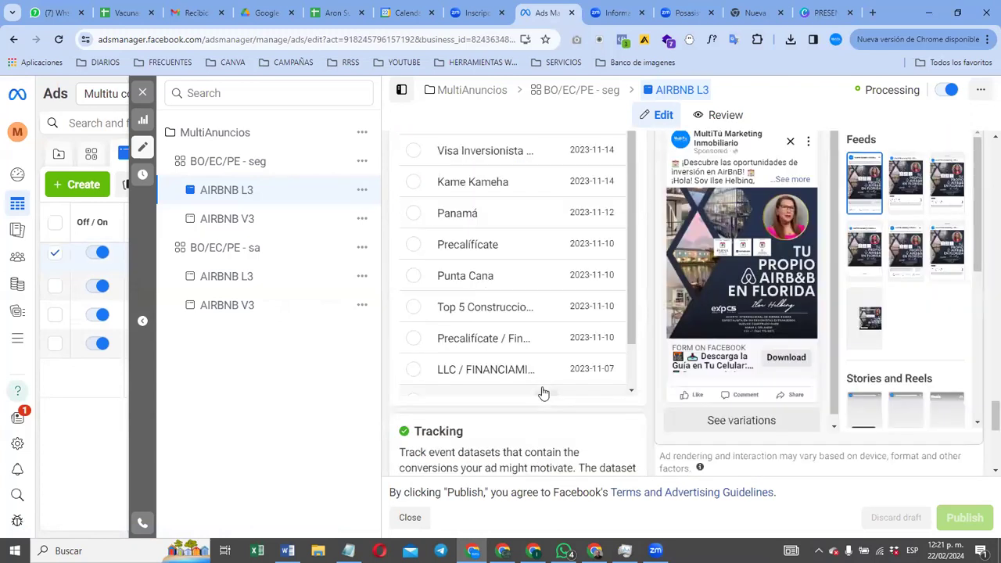
scroll(543, 391, "down", 5)
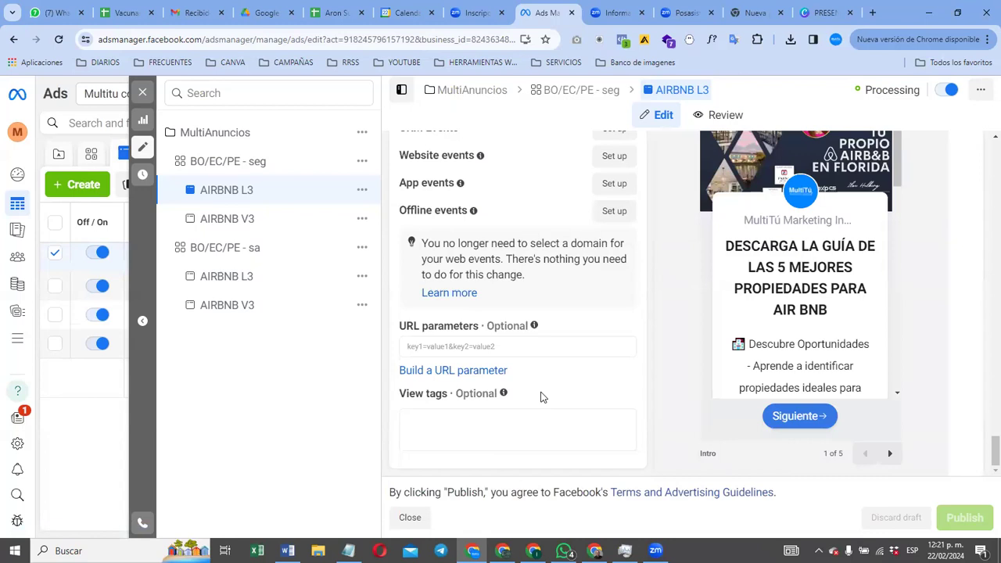
Step: Try the Kame Kameha instant form for the AIRBNB L3 ad and set it back to the AIR BnB form created 2024-02-22
scroll(540, 392, "up", 4)
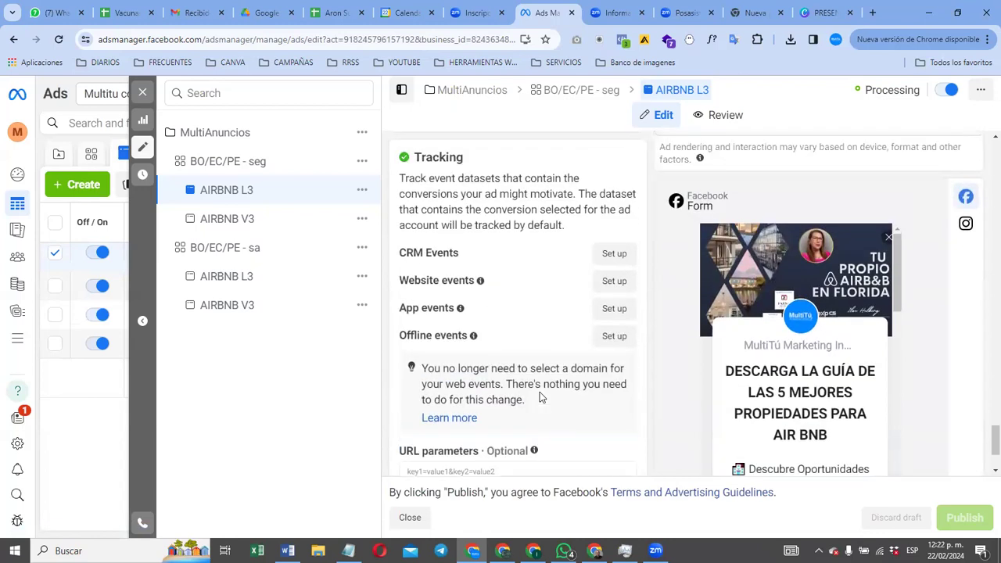
scroll(540, 392, "up", 5)
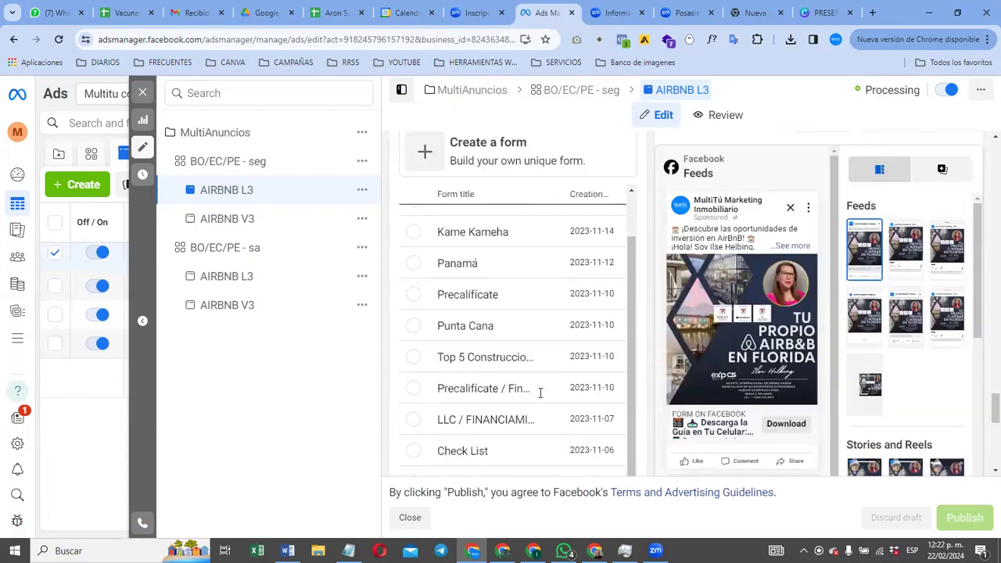
scroll(540, 398, "up", 2)
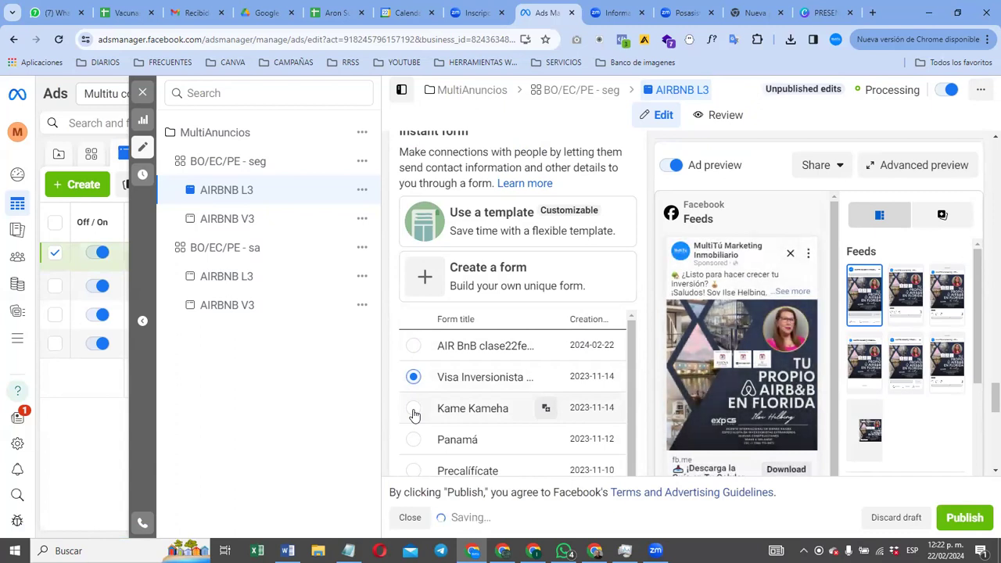
left_click(413, 408)
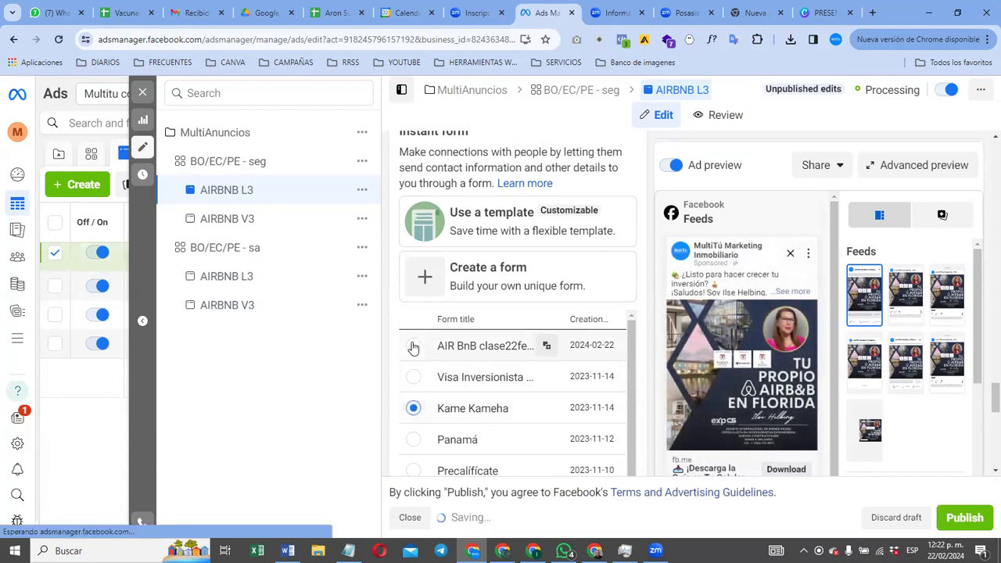
left_click(413, 346)
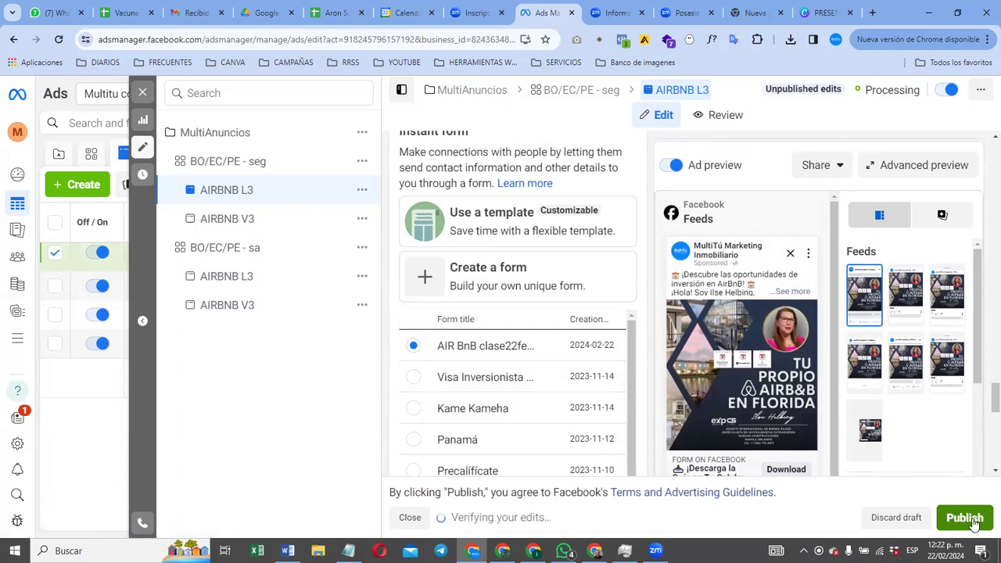
Step: Publish the AIRBNB L3 ad, answering Yes to the IRE General Regime taxpayer question and saving the tax information
left_click(970, 519)
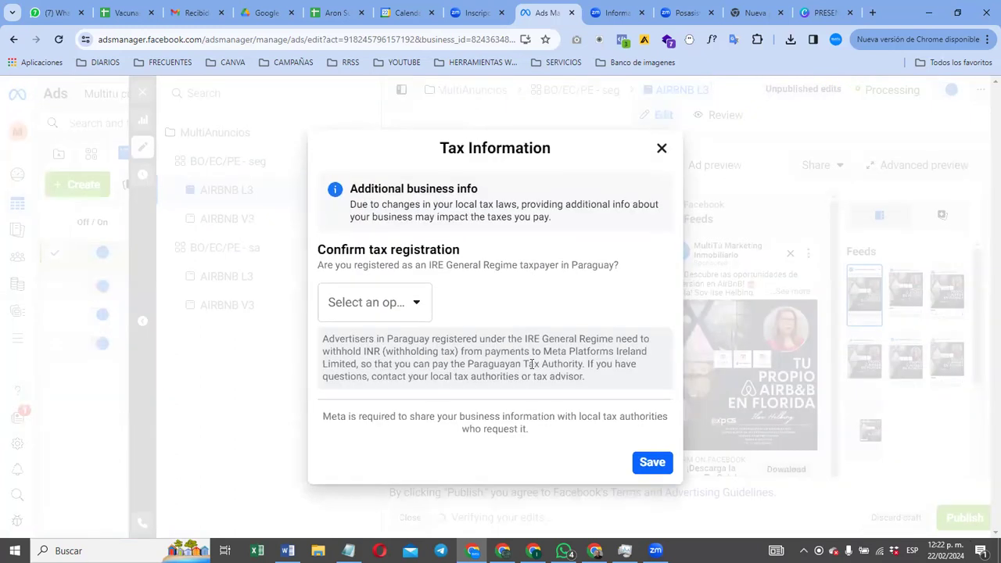
left_click(419, 296)
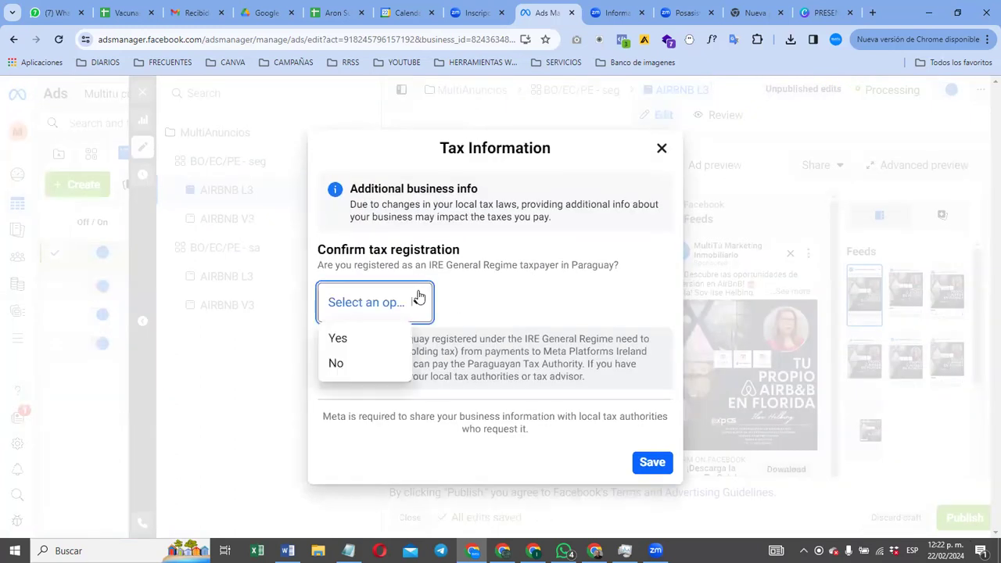
left_click(365, 341)
left_click(667, 461)
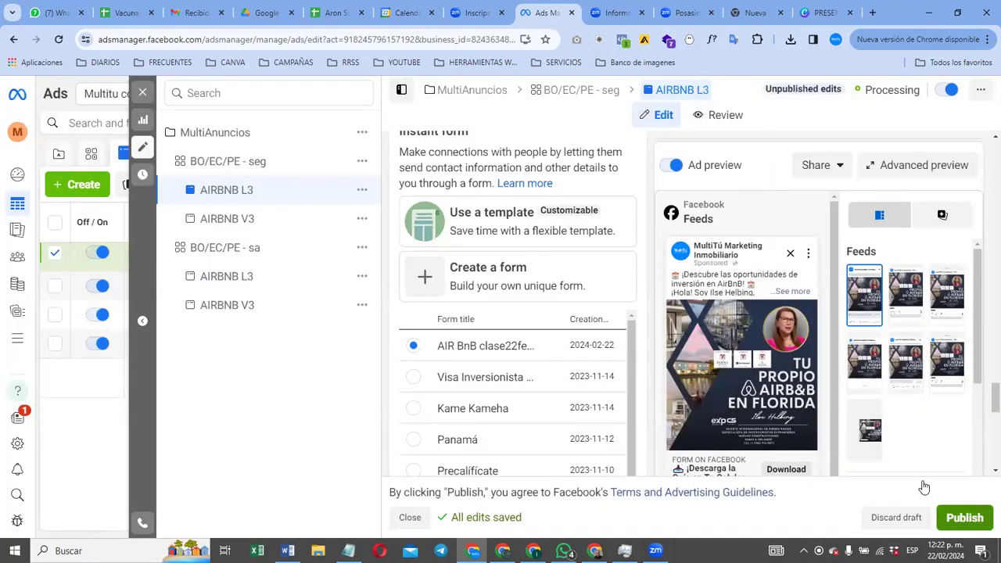
left_click(958, 519)
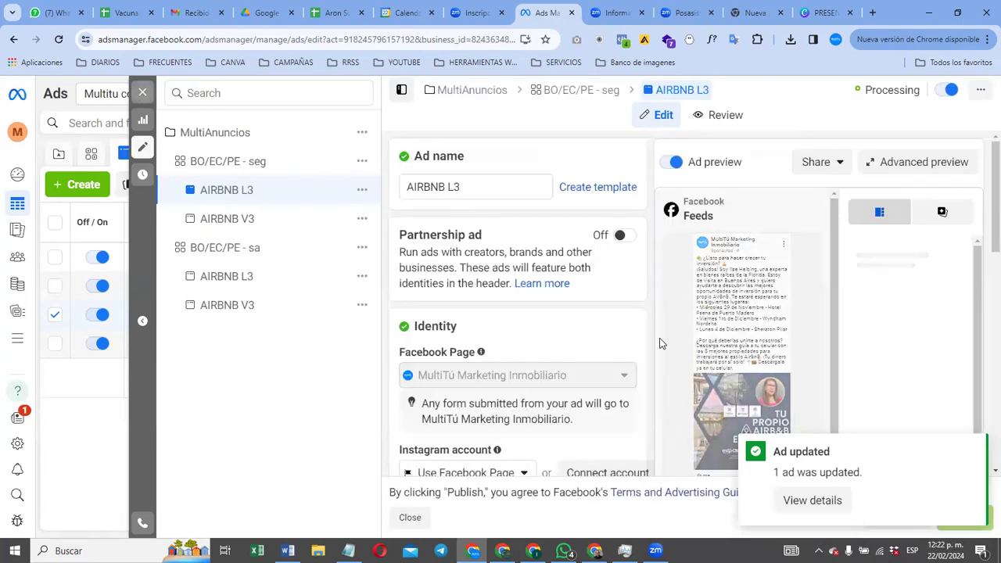
Step: Close the ad editor and turn off the MultiAnuncios campaign in the campaign list
left_click(143, 93)
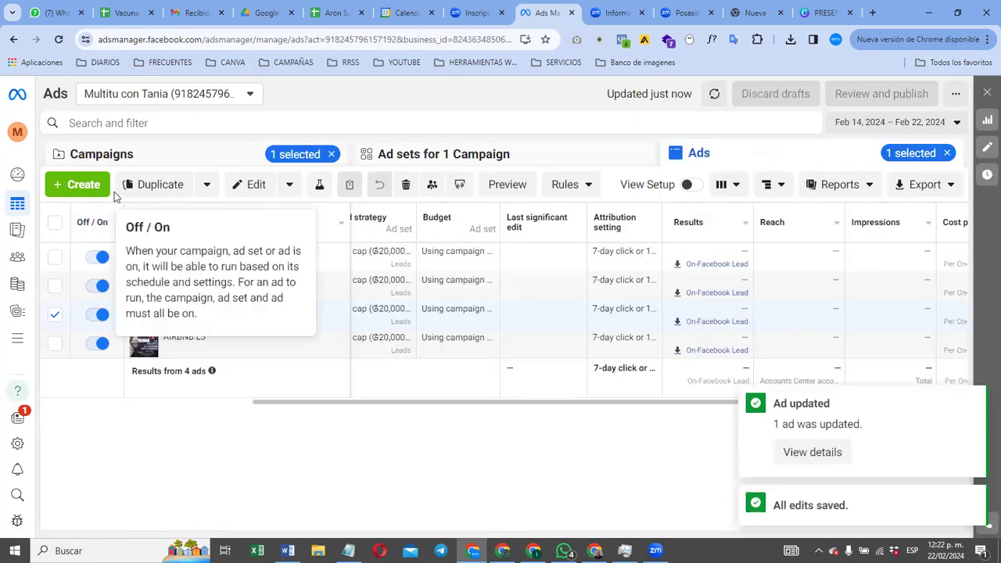
left_click(169, 155)
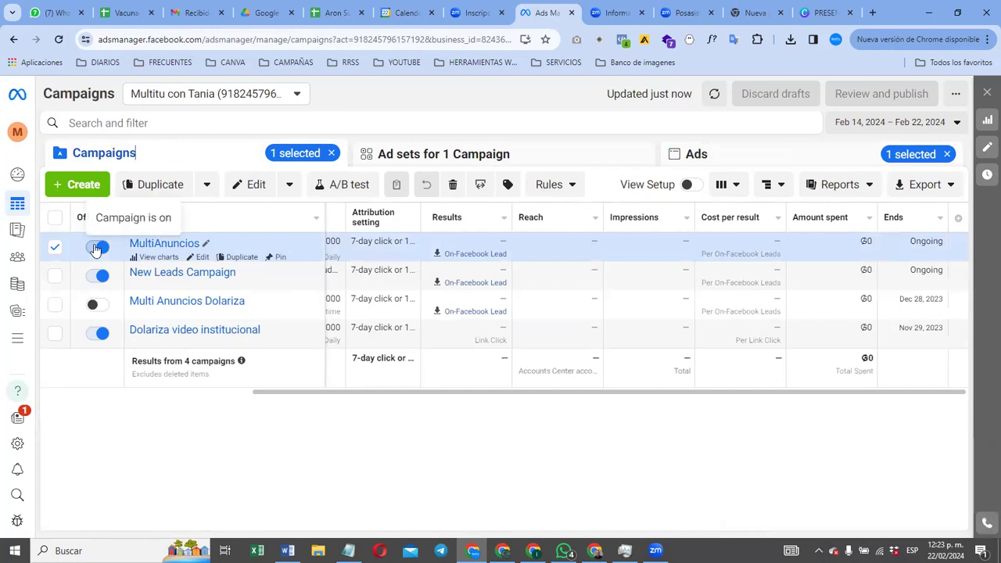
left_click(97, 247)
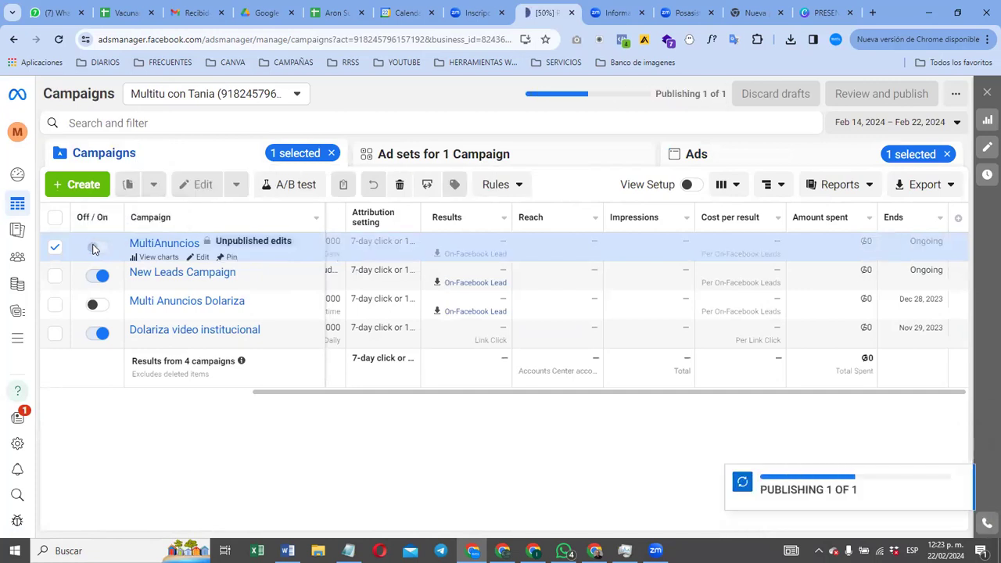